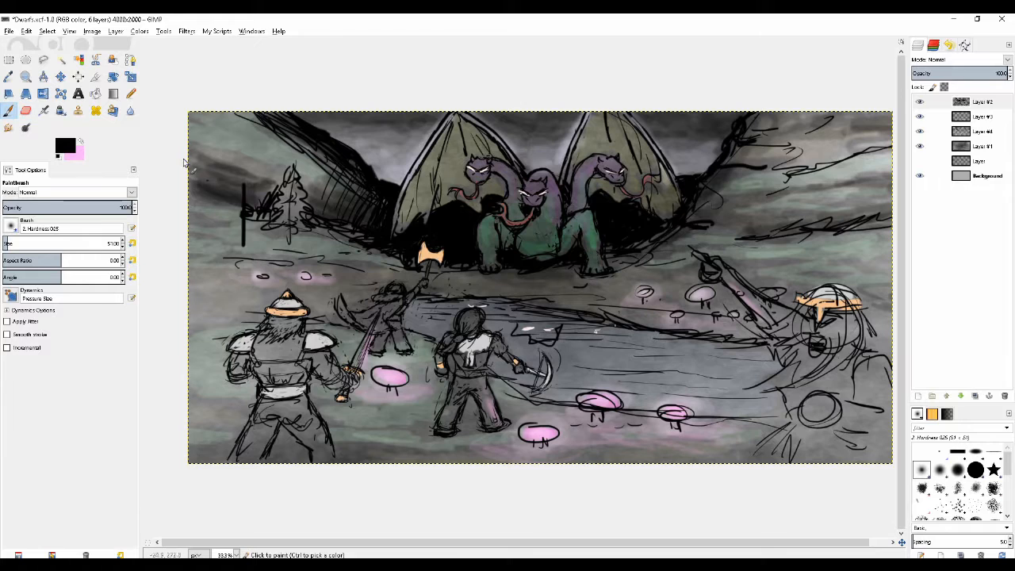
- Paint the sloping upper and lower edges of the wall at the painting's left edge and erase stray lines around its outline
left_click_drag(207, 173, 243, 197)
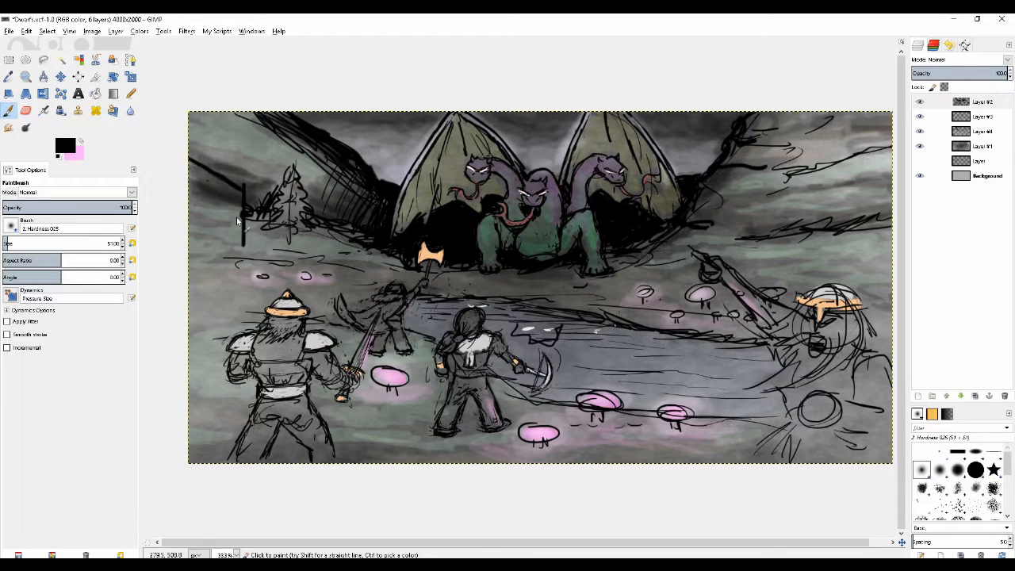
left_click_drag(189, 262, 243, 245)
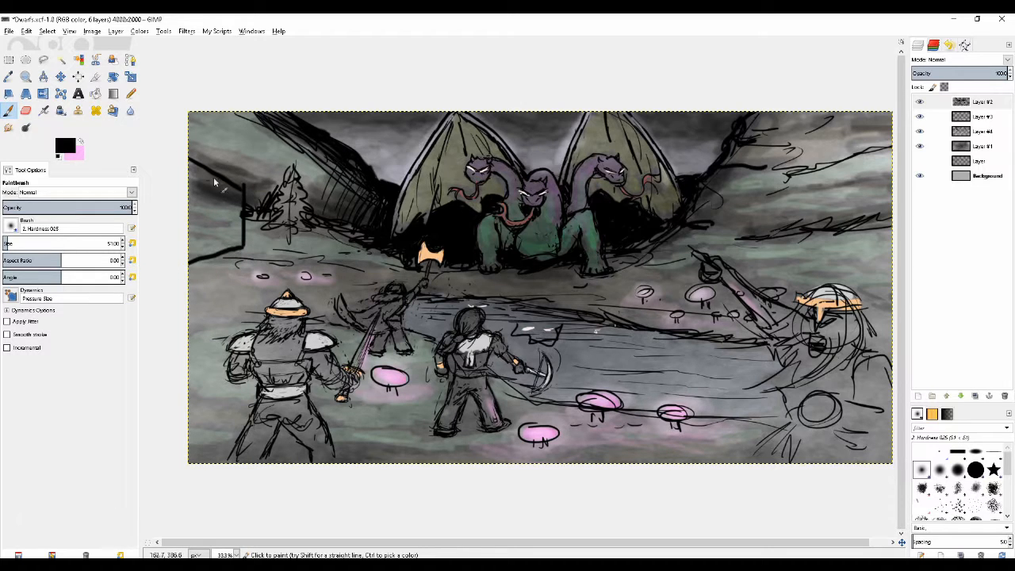
key("shift+e")
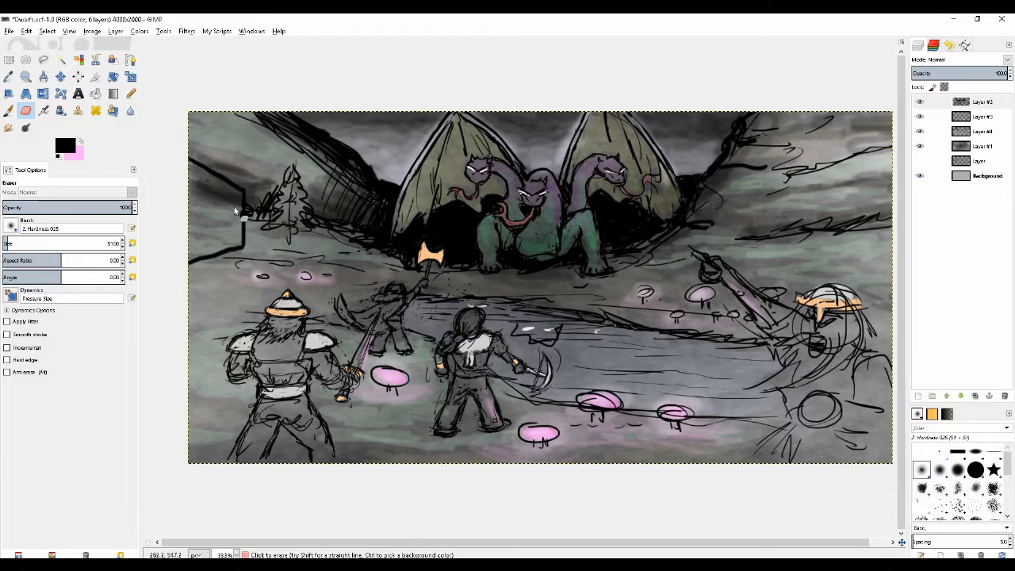
key("p")
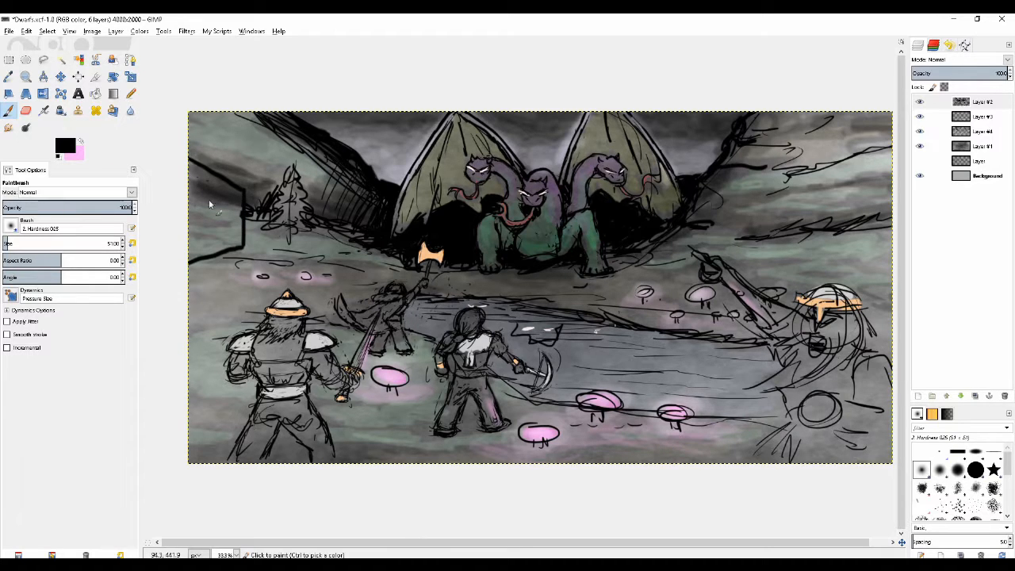
key("shift+e")
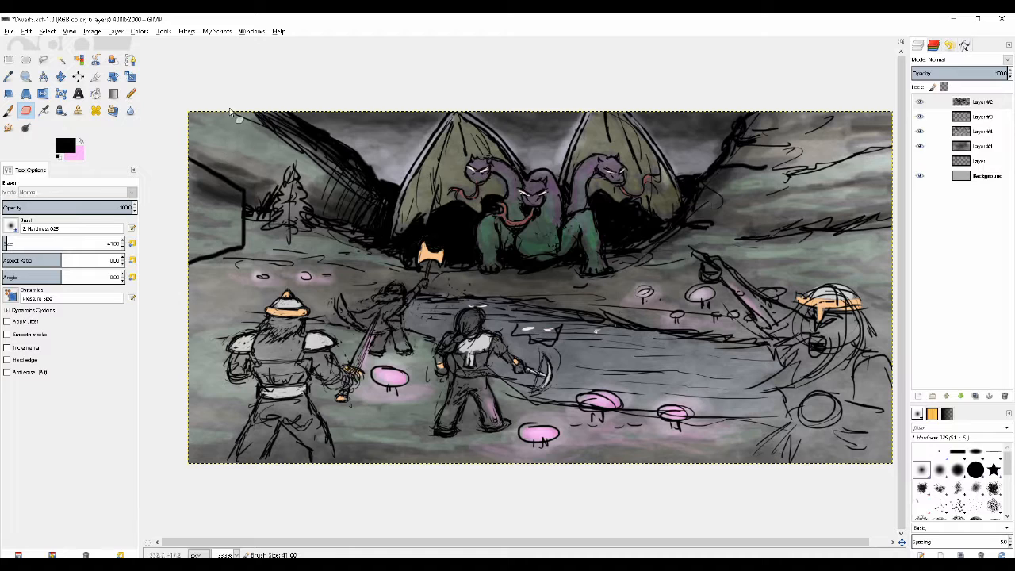
key("p")
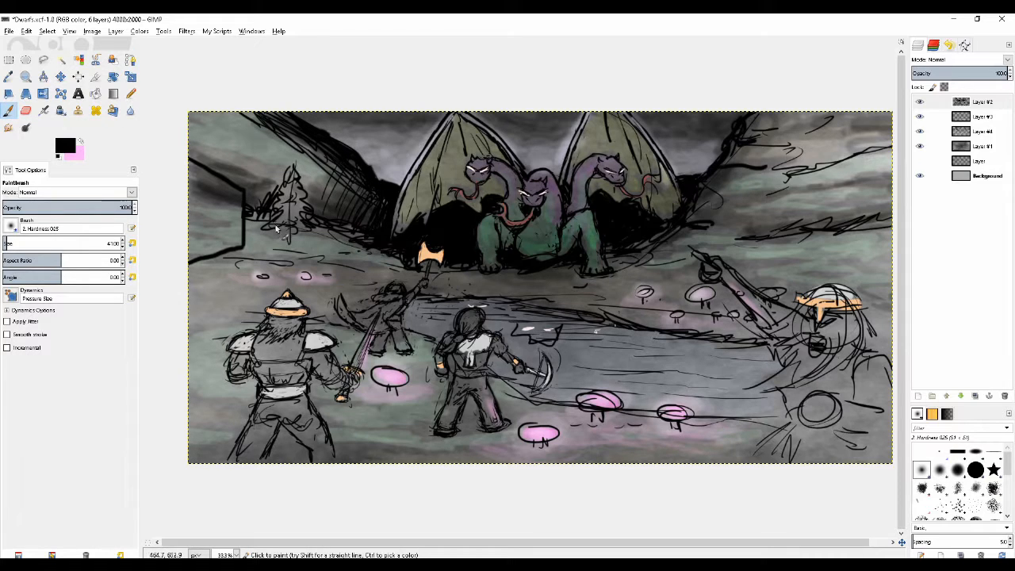
- Add black contour strokes to the rocky hillside right of the hydra and clean up the line work with the eraser
left_click_drag(767, 181, 817, 164)
left_click_drag(744, 147, 782, 149)
key("shift+e")
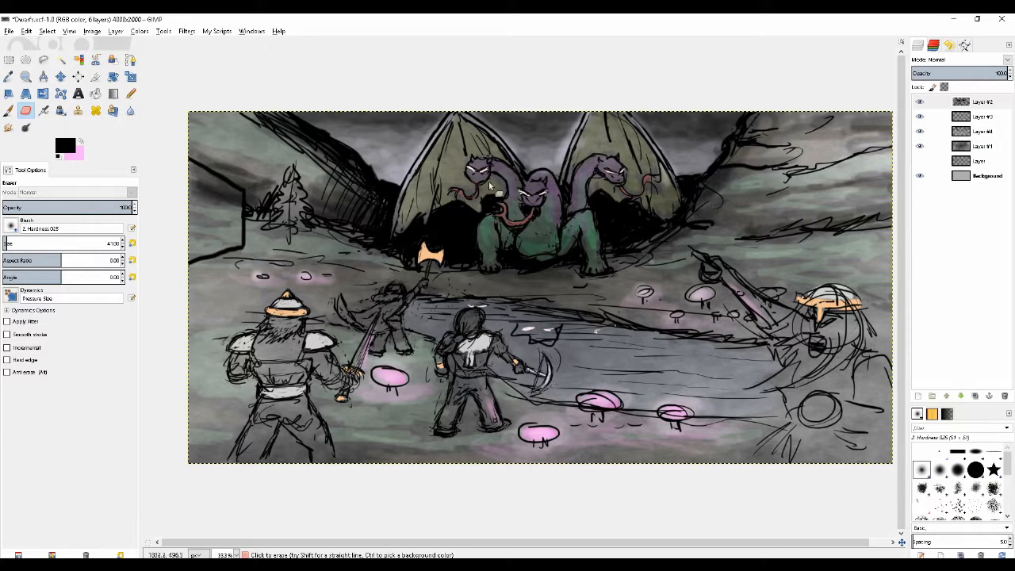
key("p")
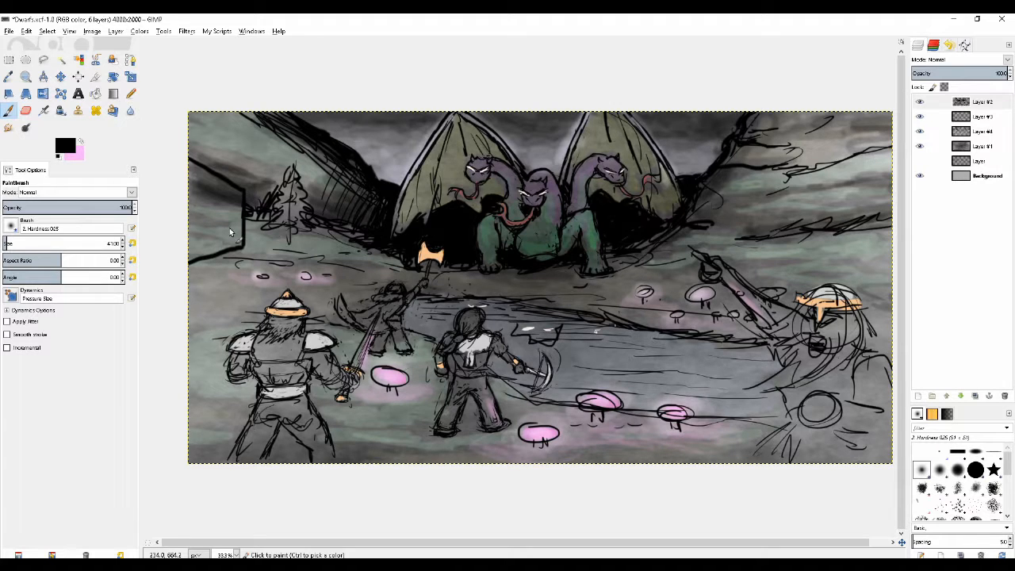
- Reduce the brush size to 31 and paint the horizontal course lines across the left wall, refining them with the eraser
mouse_move(228, 242)
left_mouse_down()
mouse_move(179, 248)
mouse_move(221, 240)
left_mouse_up()
key("ctrl+z")
key("shift+[")
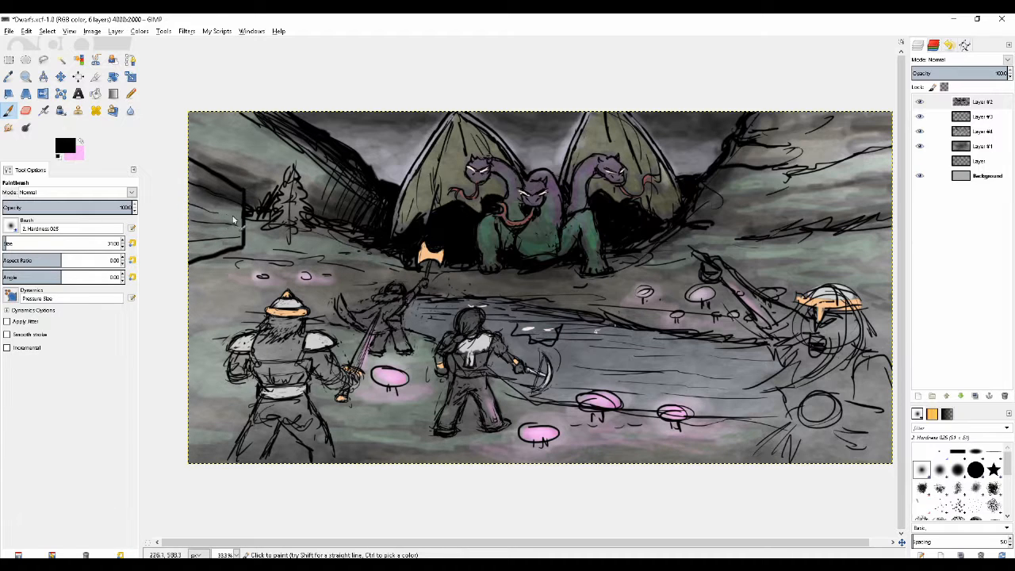
key("shift+e")
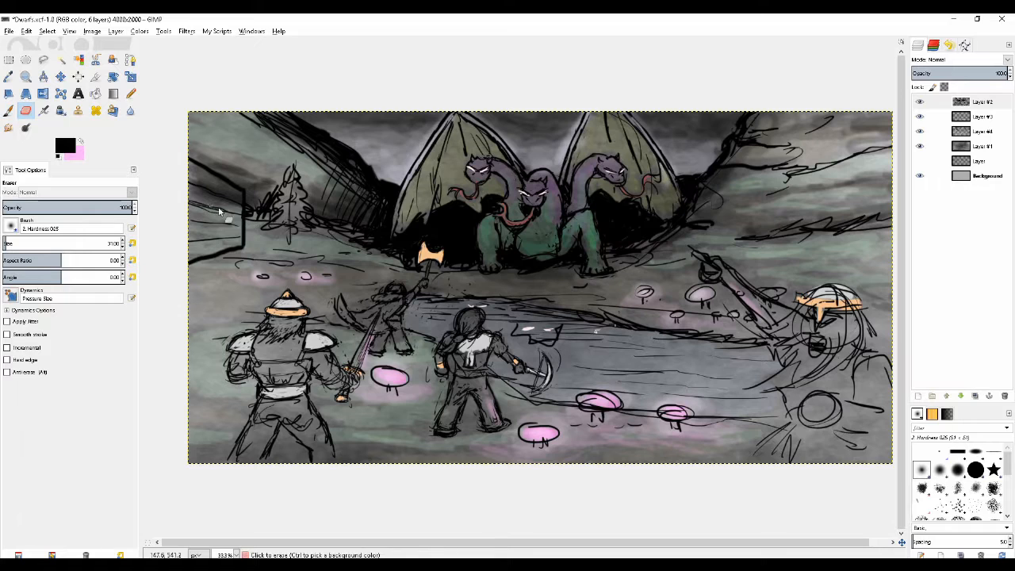
key("p")
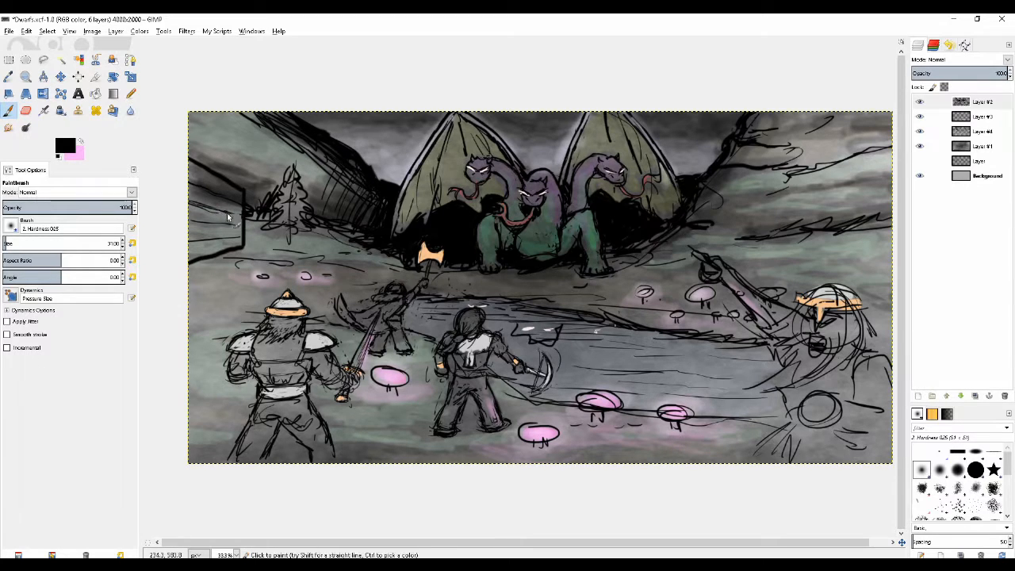
key("shift+e")
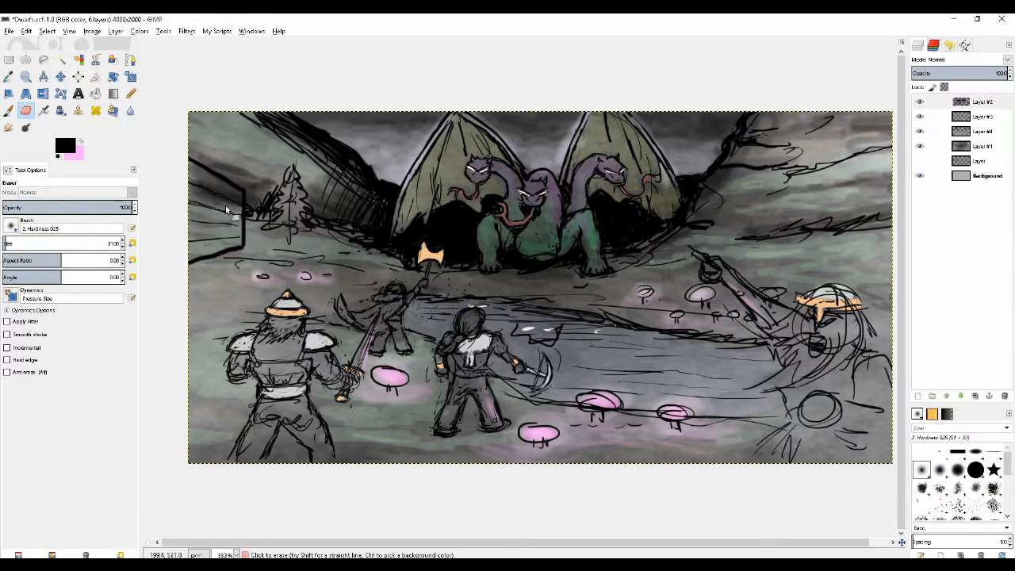
key("p")
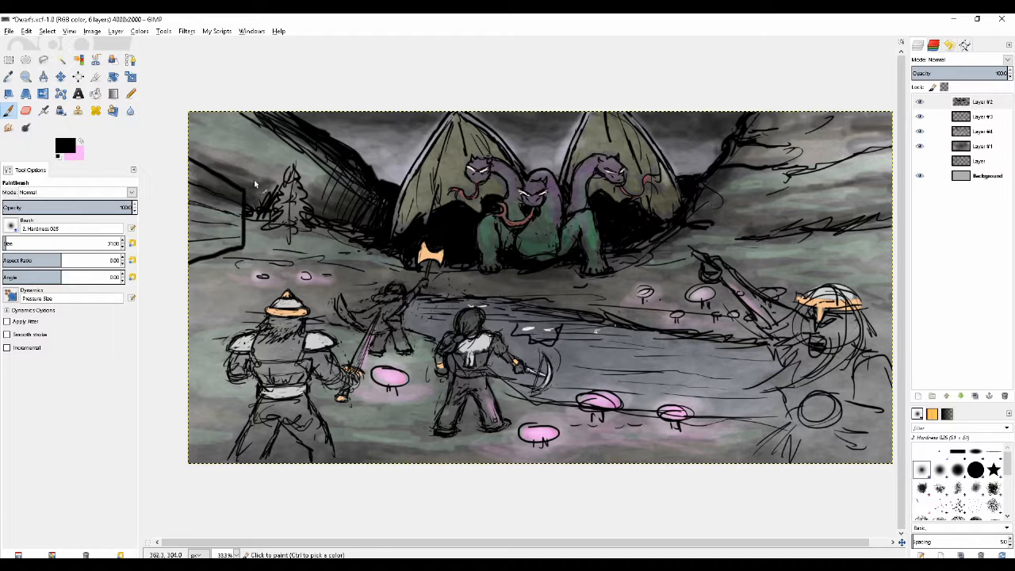
- Trim the left wall's vertical end with the eraser and repaint its lower edge
key("shift+e")
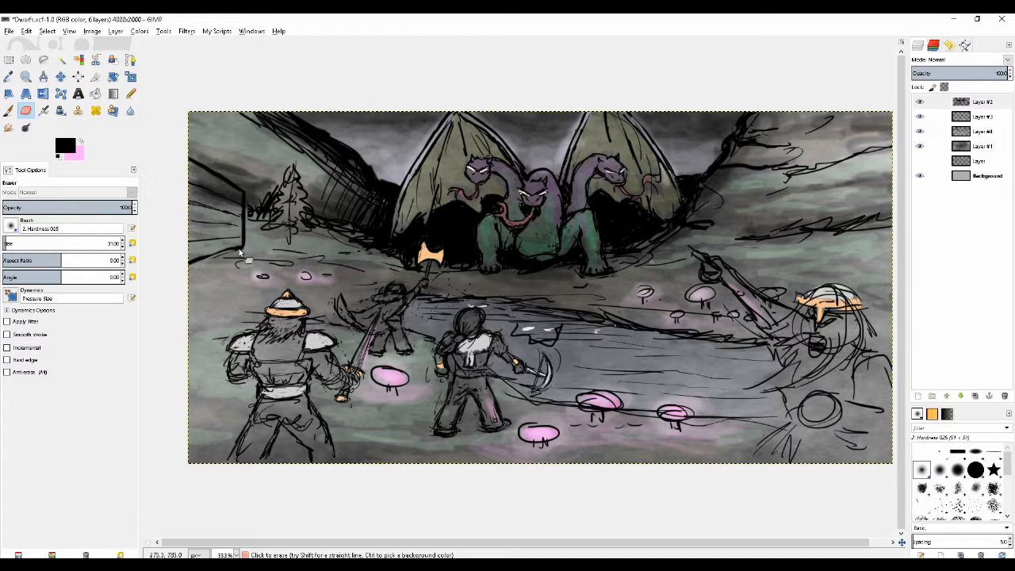
key("p")
left_click_drag(240, 250, 216, 254)
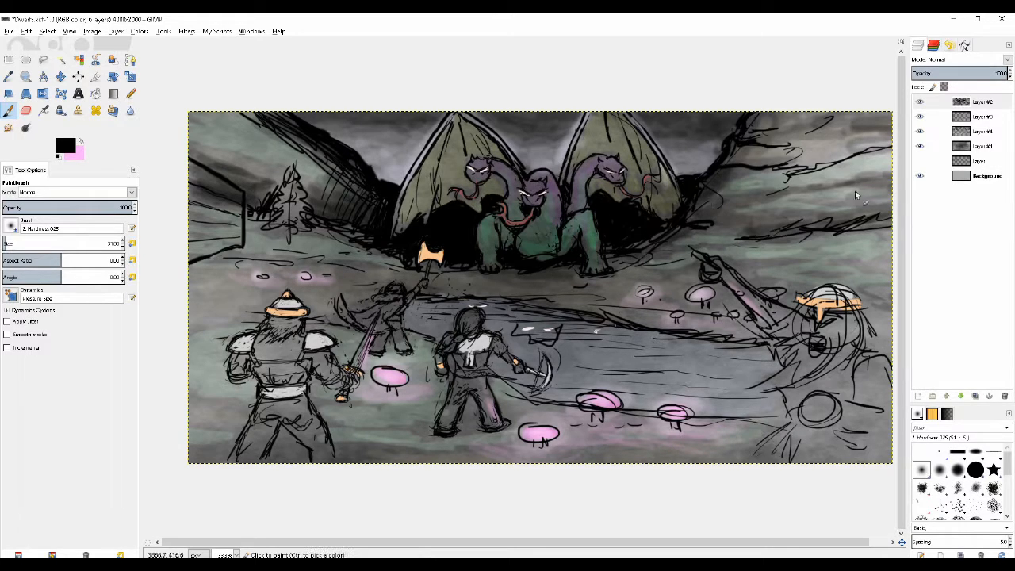
- Outline a second wall at the painting's right edge and erase the hillside lines inside it with the eraser at size 51
mouse_move(825, 261)
left_mouse_down()
mouse_move(859, 271)
mouse_move(818, 266)
mouse_move(895, 275)
mouse_move(827, 259)
left_mouse_up()
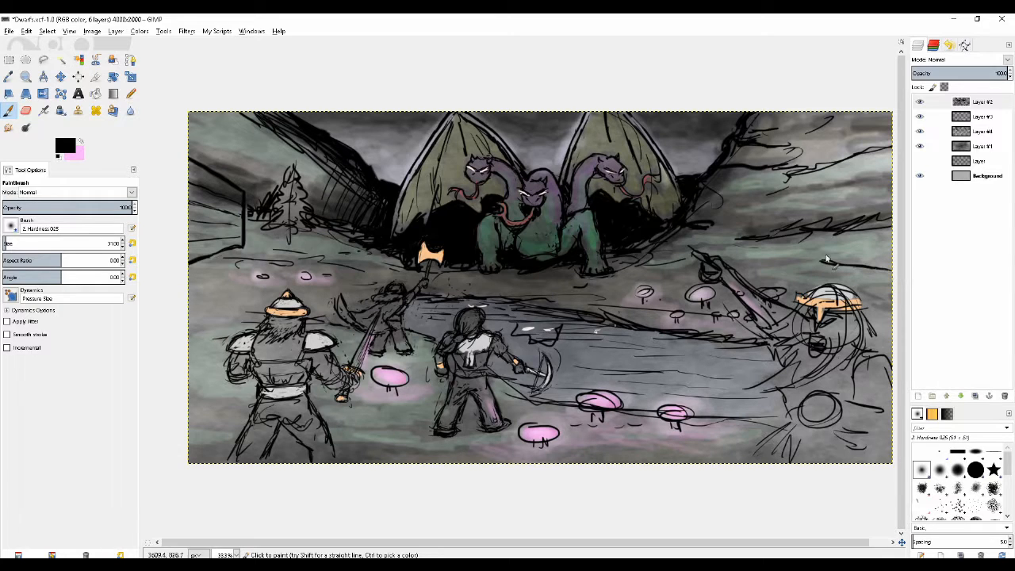
left_click(825, 200, "shift")
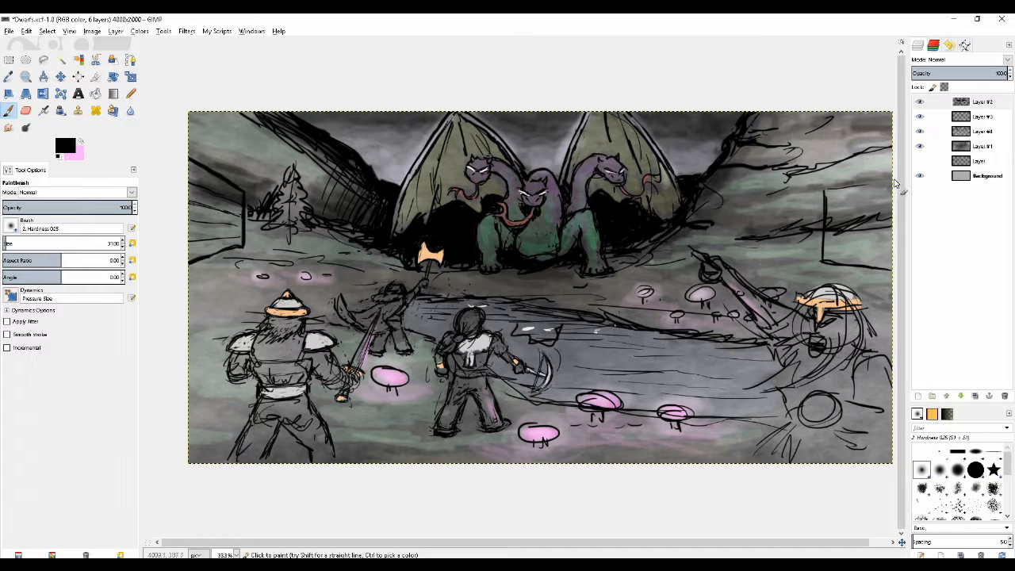
key("shift+e")
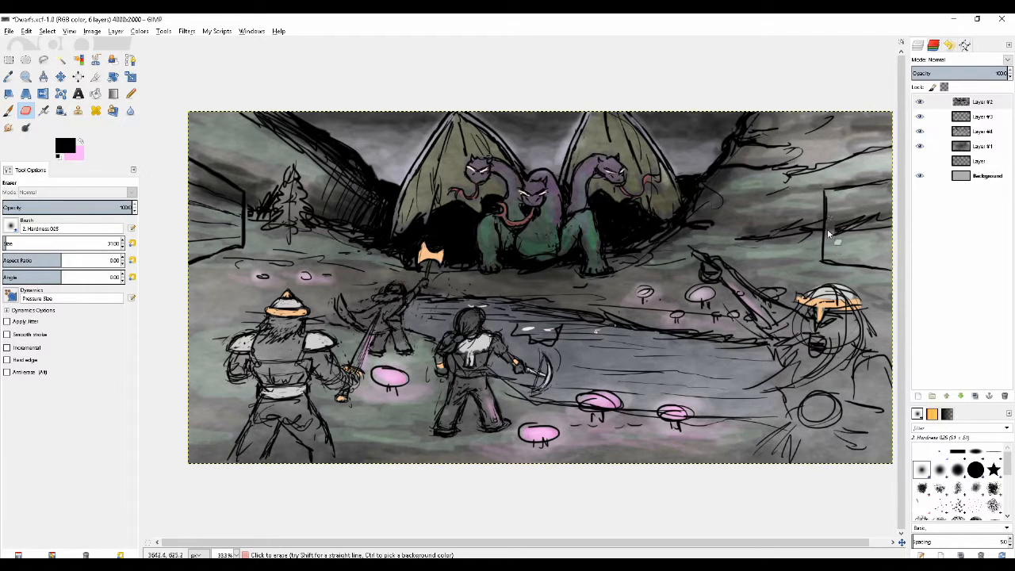
mouse_move(854, 222)
left_mouse_down()
mouse_move(826, 236)
mouse_move(844, 226)
left_mouse_up()
key("shift+bracketright")
key("shift+bracketright")
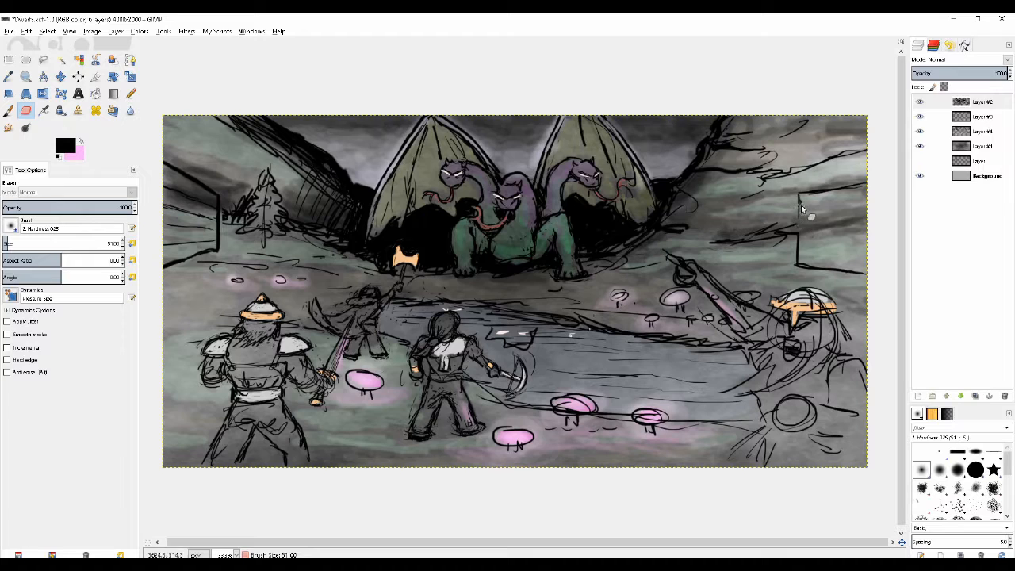
- Repaint the right wall's vertical end and upper edge with the Paintbrush at size 21
key("p")
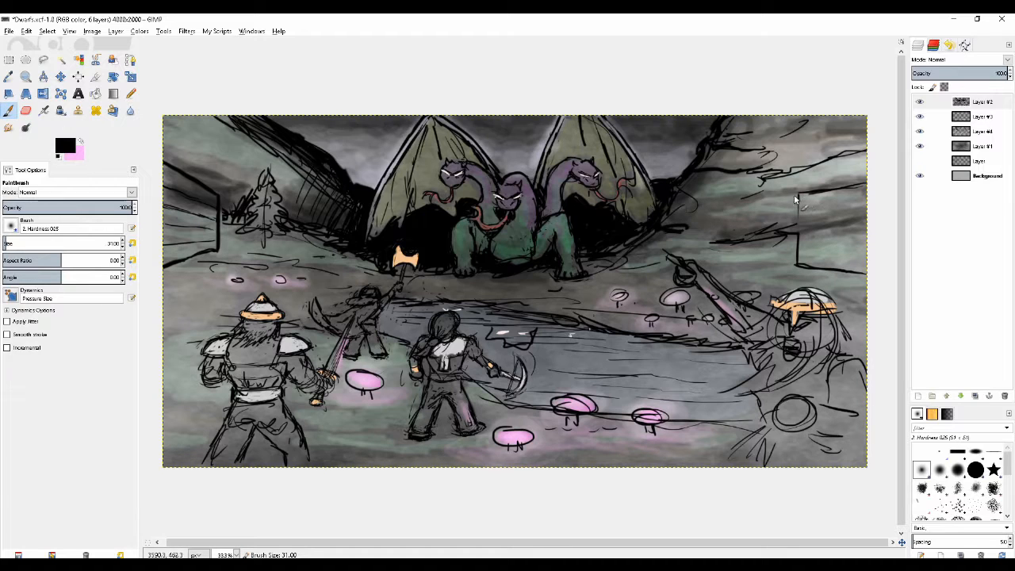
key("shift+bracketleft")
left_click_drag(798, 195, 794, 260)
left_click_drag(797, 196, 797, 240)
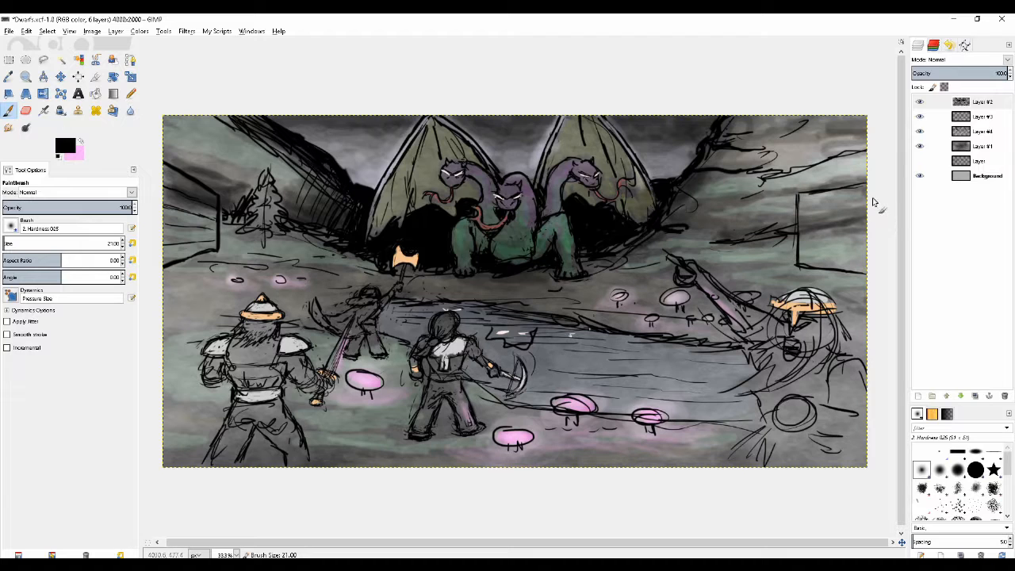
left_click_drag(801, 194, 861, 191)
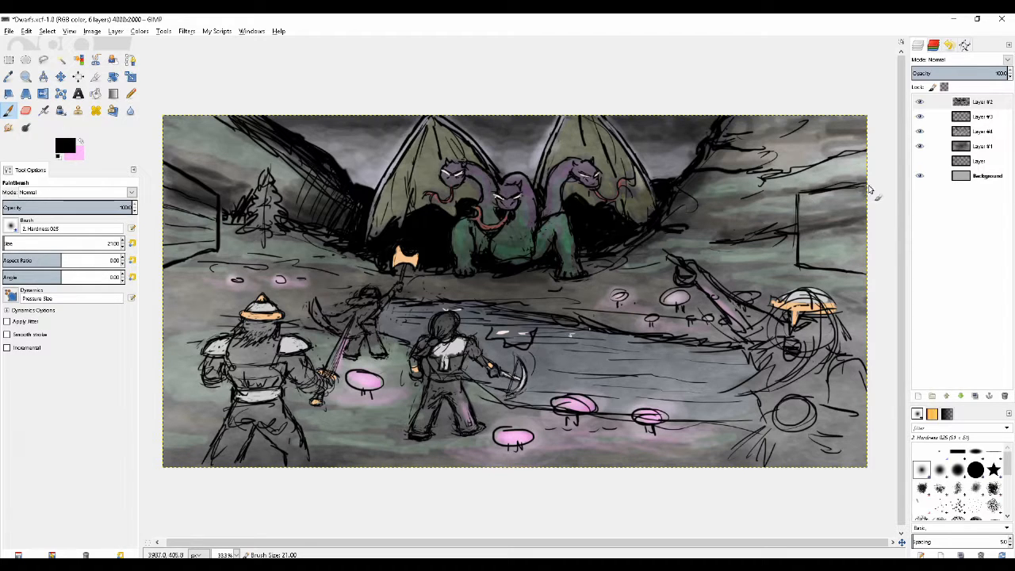
- Refine the right wall's upper, lower and vertical edges by alternately erasing rough spots and repainting the lines
key("shift+e")
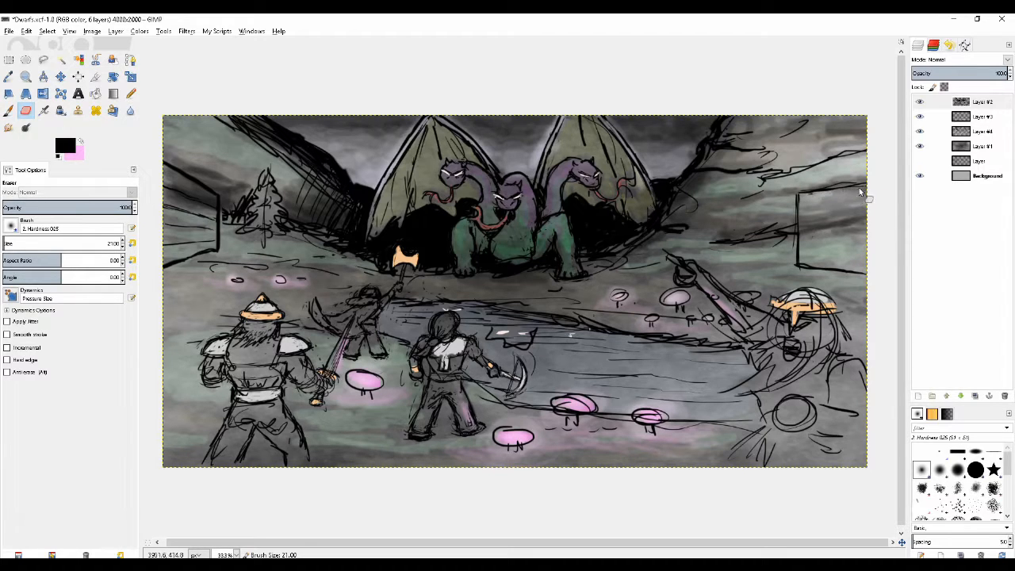
key("p")
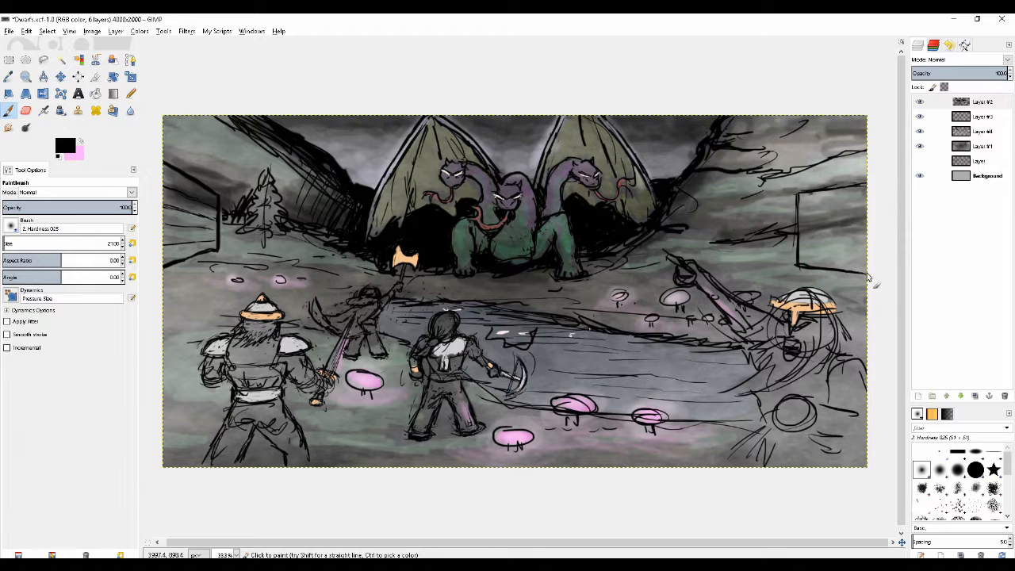
key("shift+e")
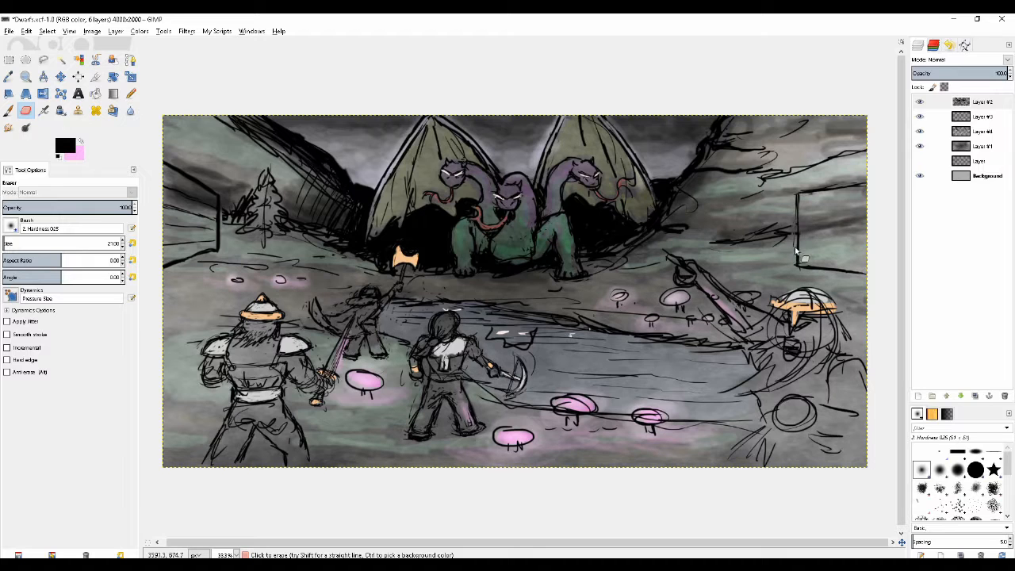
key("p")
key("shift+e")
left_click_drag(794, 216, 795, 226)
key("p")
left_click(795, 226)
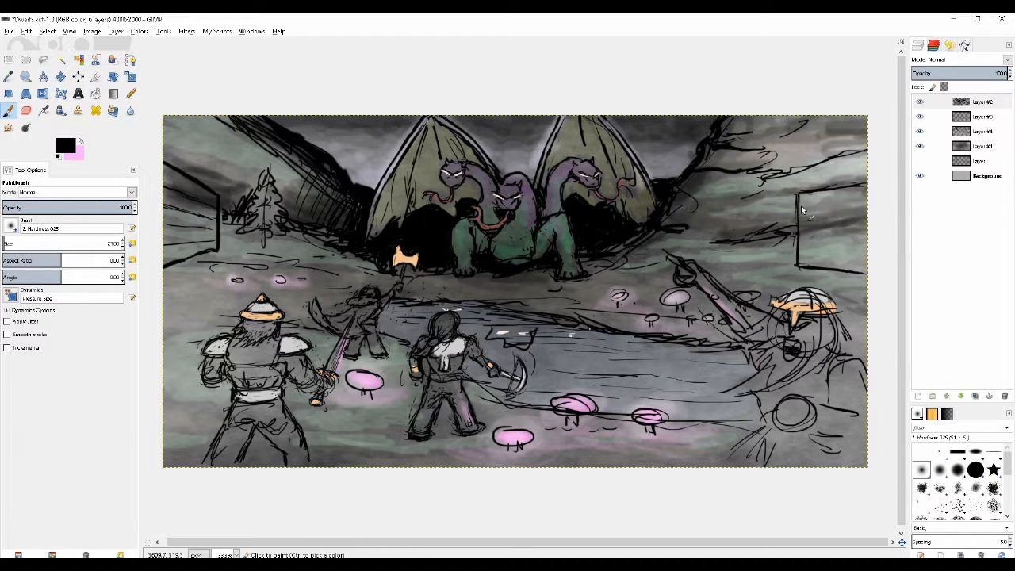
- Paint horizontal course lines across the right wall from its vertical end to the canvas edge
left_click_drag(800, 206, 868, 204)
left_click_drag(798, 206, 867, 204)
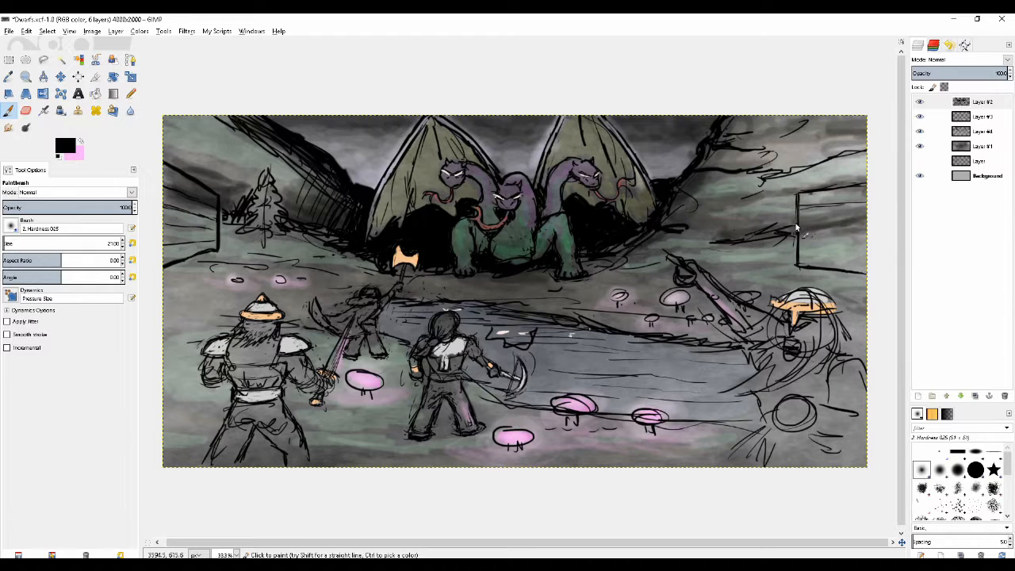
left_click_drag(796, 225, 869, 219)
left_click_drag(798, 226, 866, 221)
mouse_move(800, 239)
left_mouse_down()
mouse_move(863, 236)
mouse_move(795, 238)
mouse_move(846, 244)
mouse_move(801, 255)
mouse_move(876, 261)
left_mouse_up()
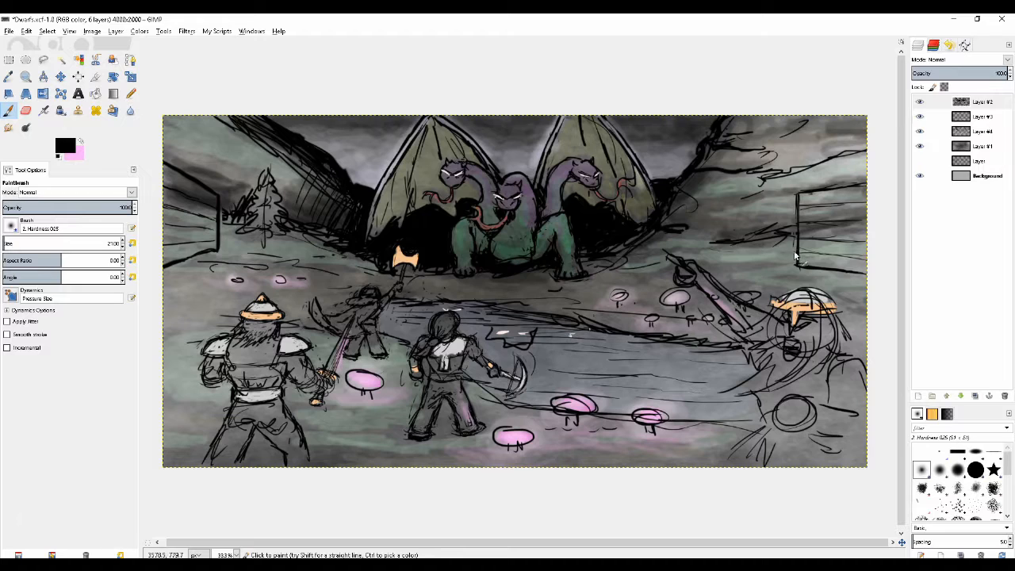
left_click_drag(798, 251, 868, 262)
left_click_drag(796, 225, 867, 223)
- Paint short, staggered vertical joints between the course lines of both walls to form bricks
mouse_move(815, 254)
left_mouse_down()
mouse_move(817, 266)
mouse_move(832, 254)
left_mouse_up()
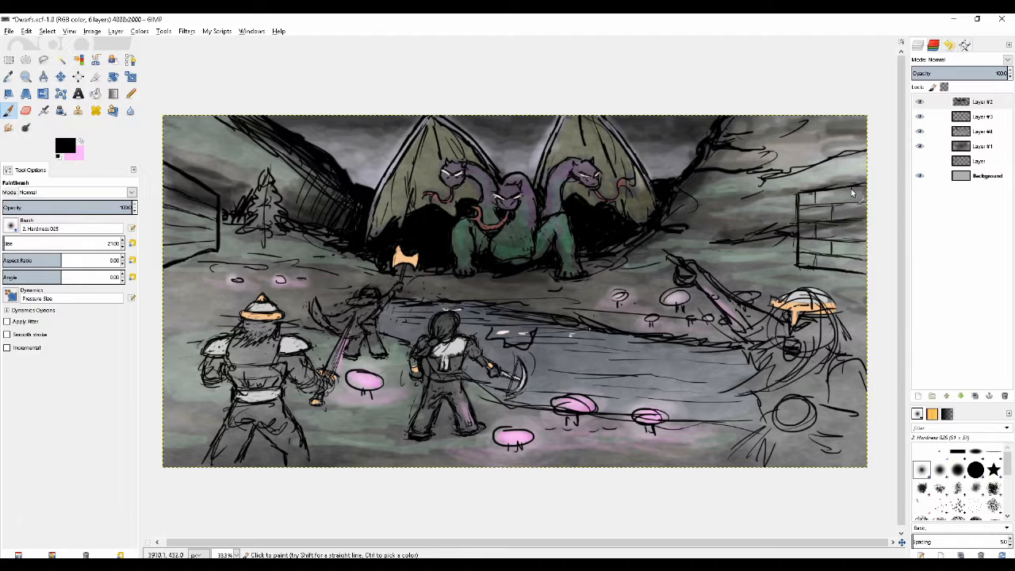
left_click_drag(853, 234, 853, 249)
left_click_drag(208, 213, 207, 241)
left_click_drag(194, 244, 194, 254)
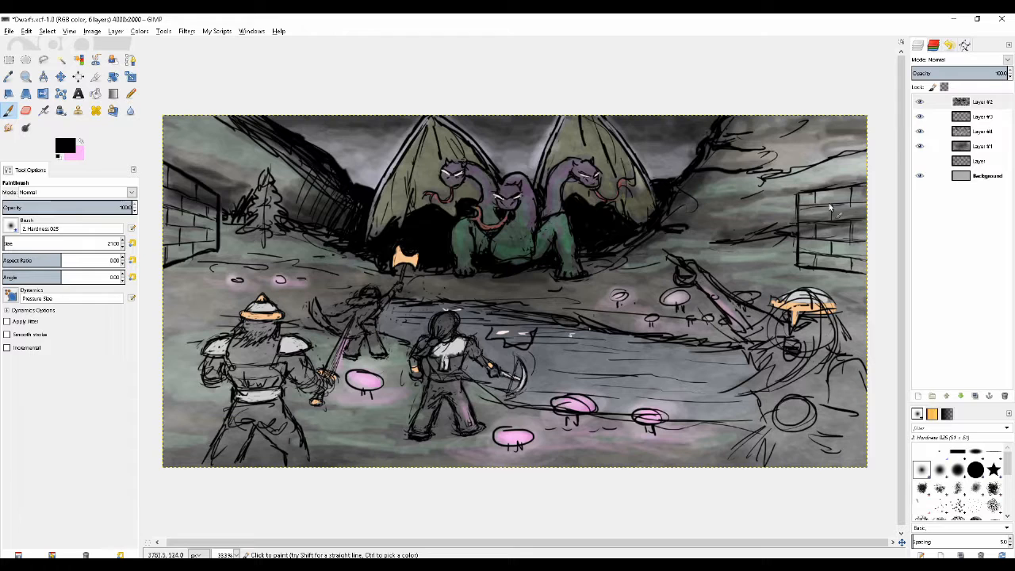
- Touch up the right wall's upper edge and brick lines with the eraser and Paintbrush
key("shift+e")
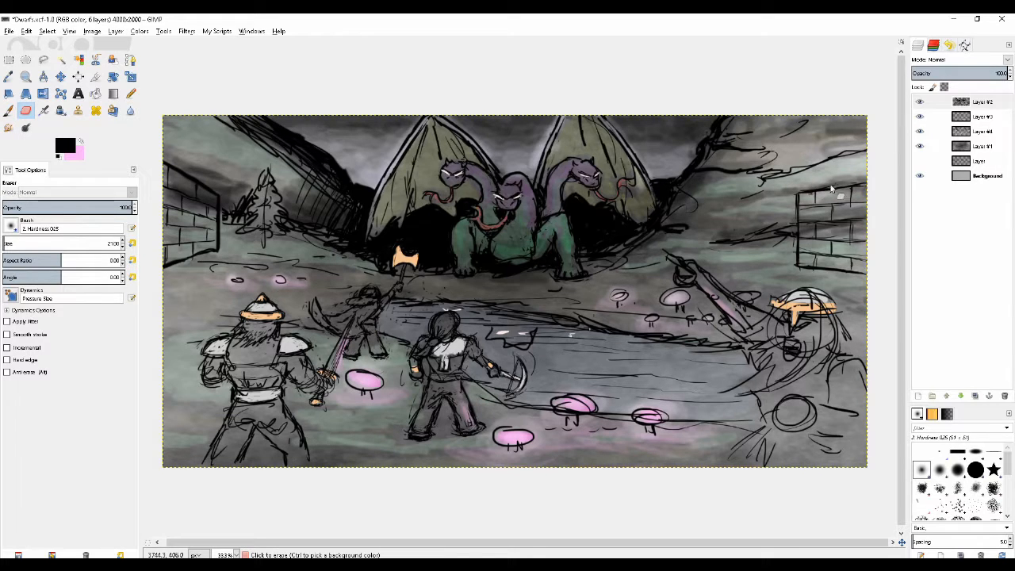
key("p")
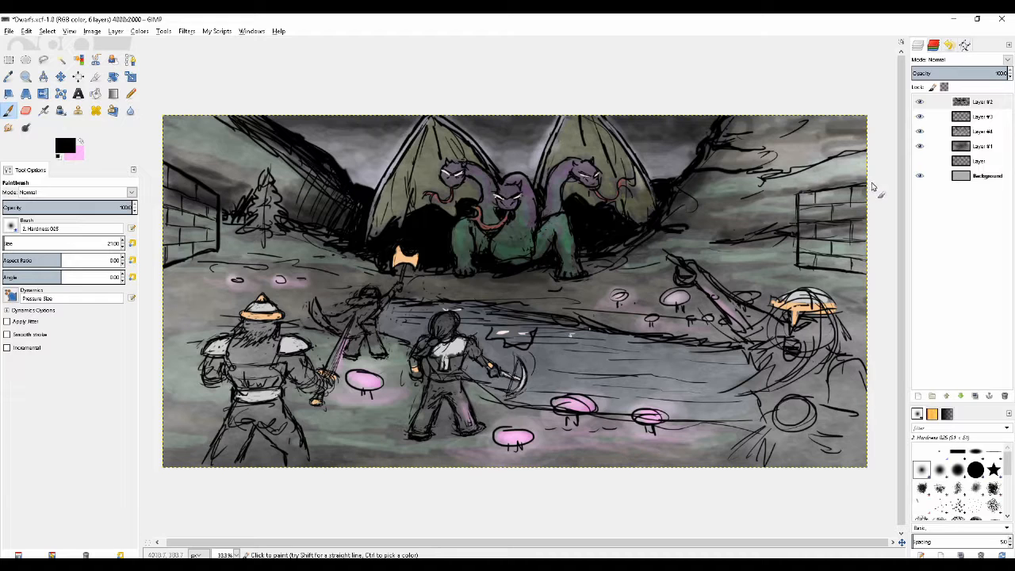
key("shift+e")
key("p")
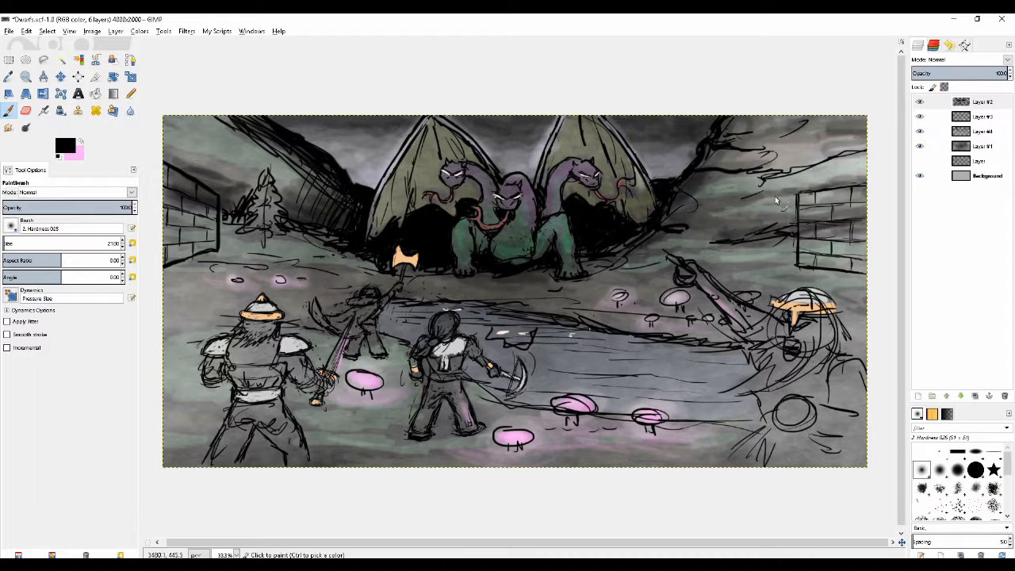
- Add dark strokes to the hillside beside the right wall and clean up the dark slope above the tree with the eraser
left_click(788, 230)
key("shift+e")
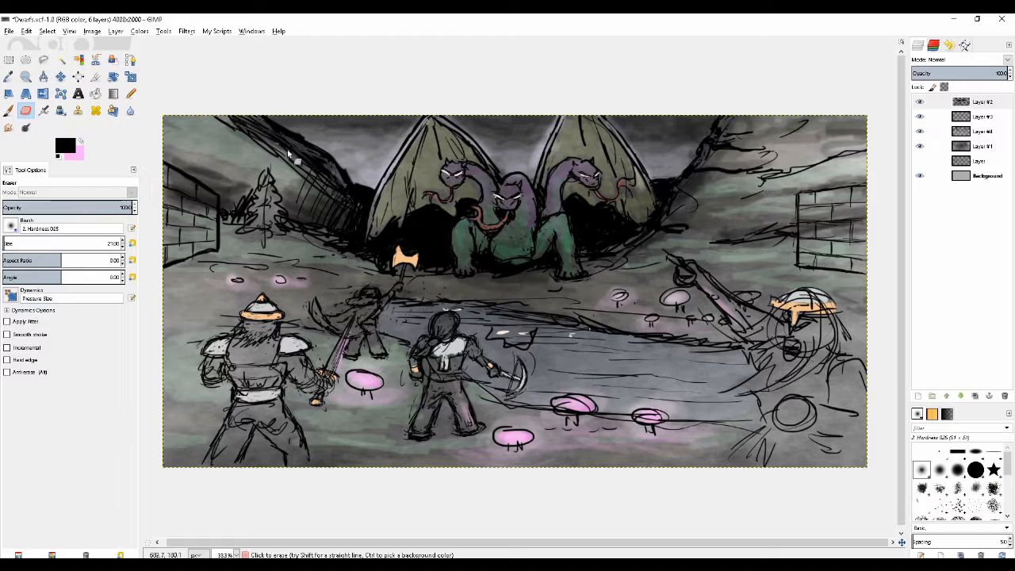
key("p")
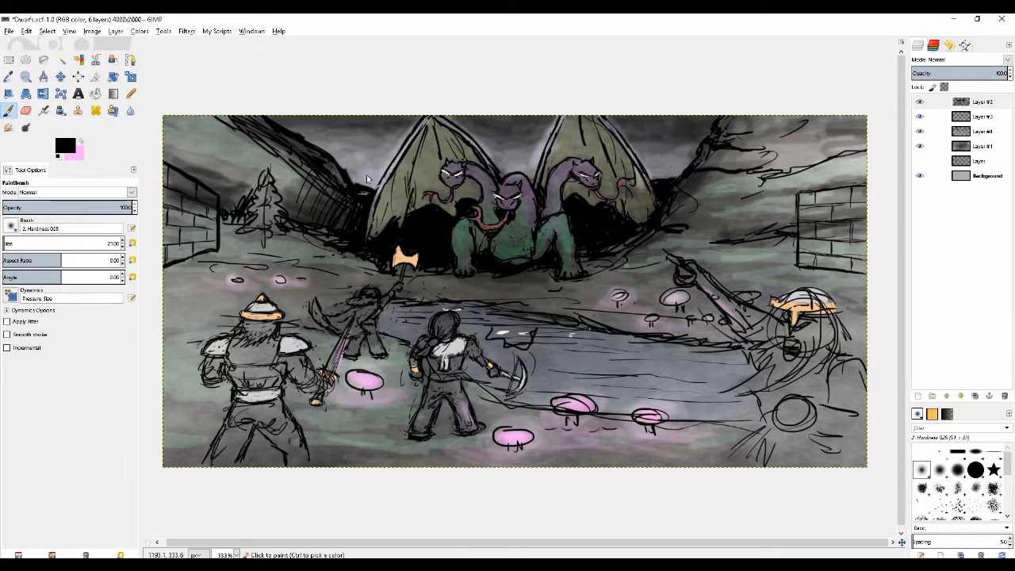
- Paint thin horizontal strokes across the dark sky around the hydra's wings and hang pointed stalactites from the canvas's upper edge
left_click_drag(354, 173, 382, 173)
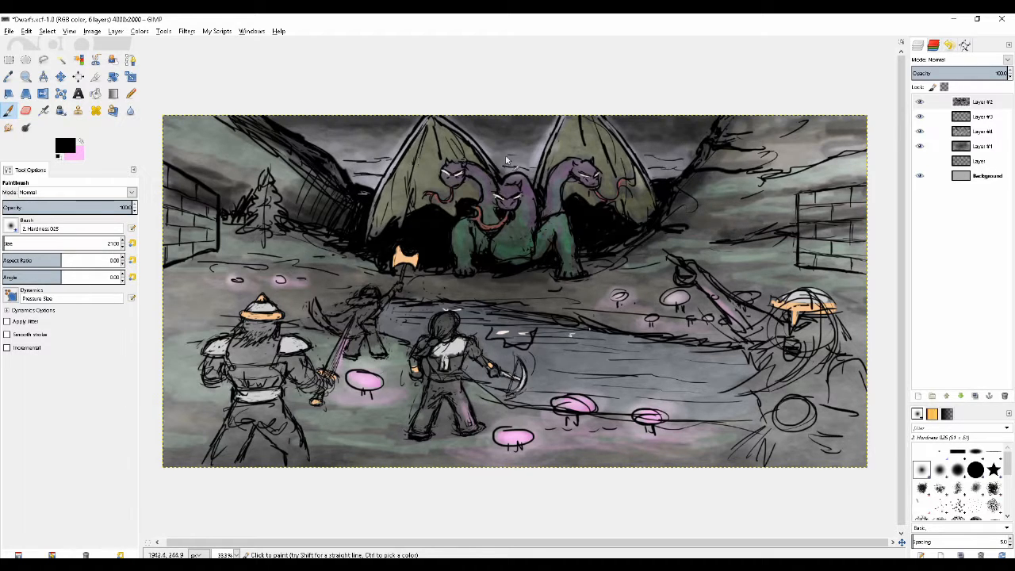
left_click_drag(513, 118, 522, 116)
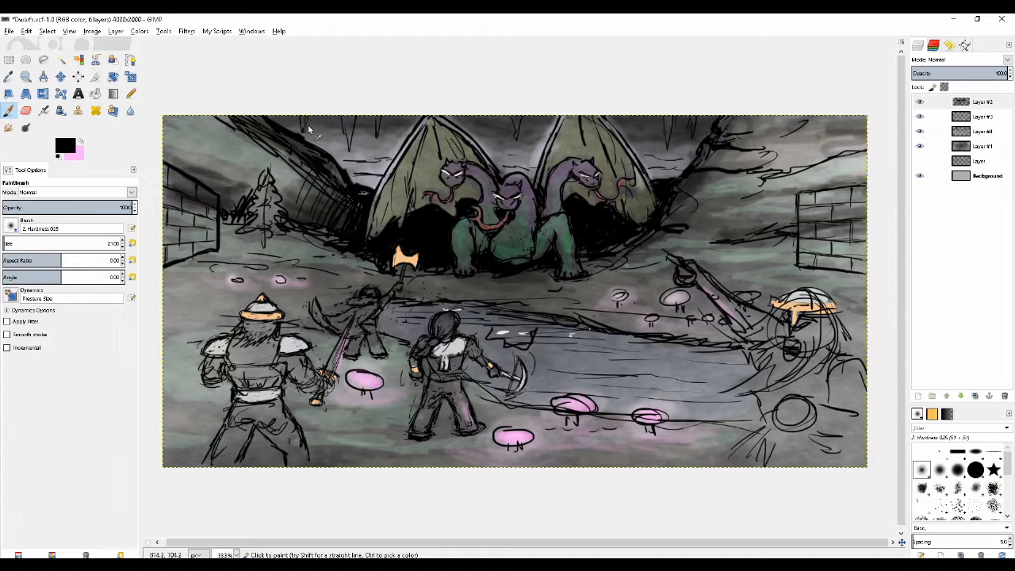
- Paint a narrow stalagmite between the tree and the hydra, cleaning its outline with the eraser
key("minus")
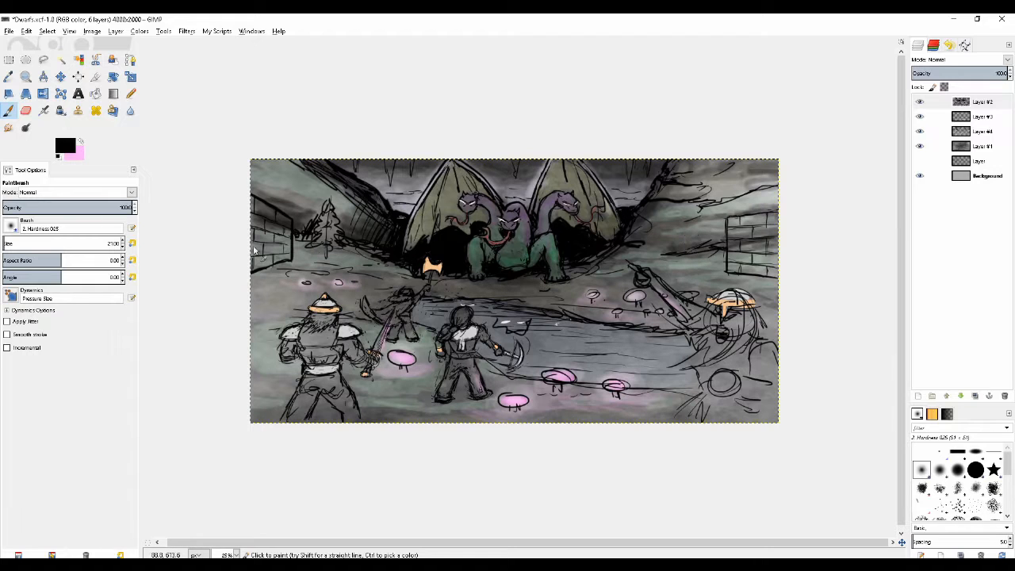
key("shift+e")
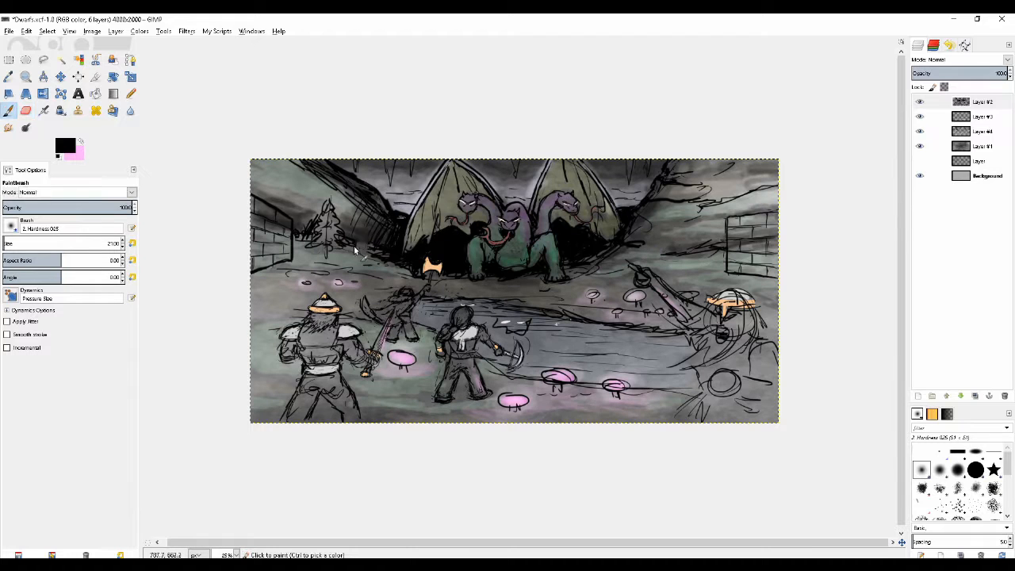
key("p")
key("shift+e")
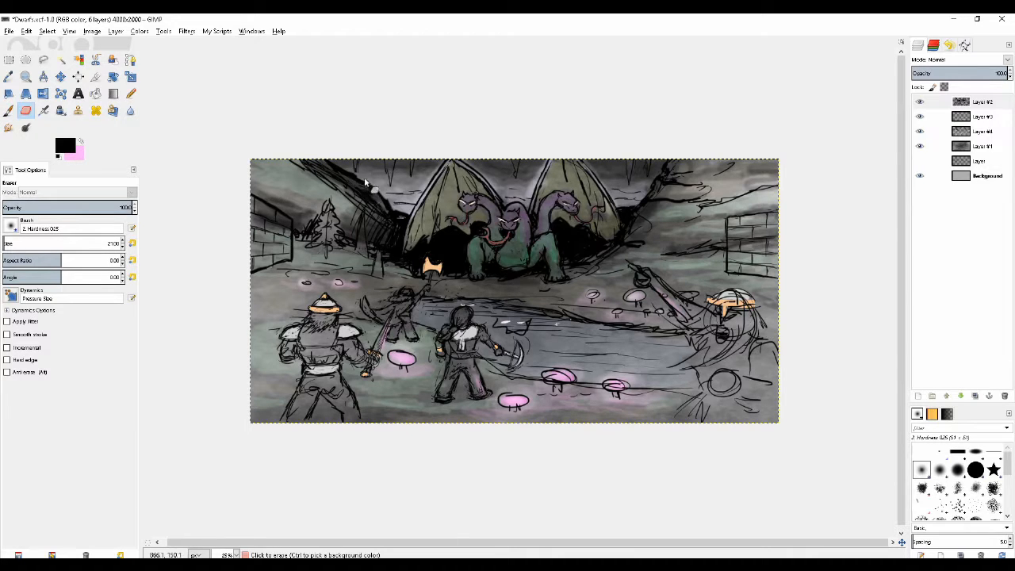
left_click_drag(362, 179, 370, 181)
key("p")
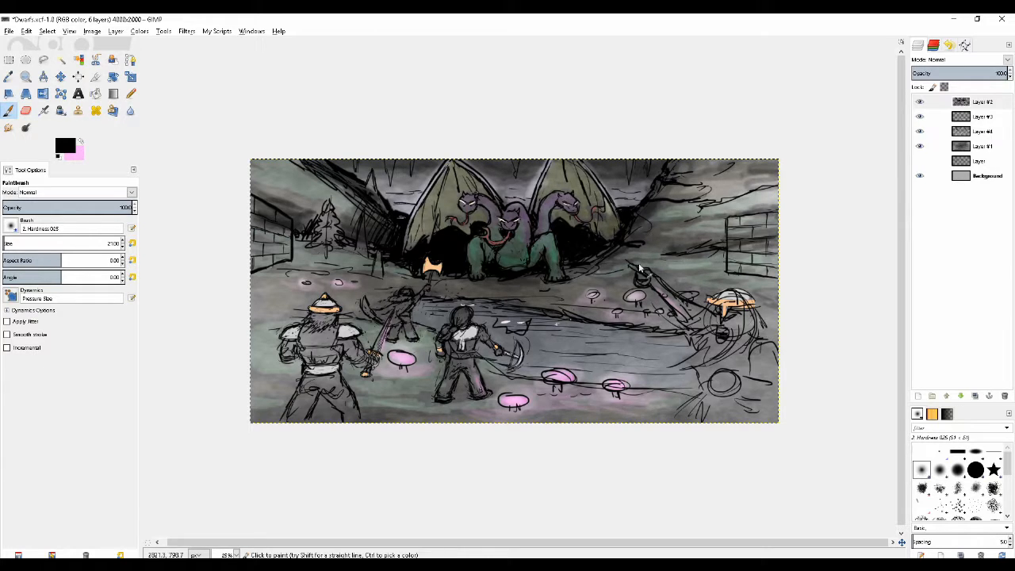
- Erase stray hillside lines beside the right brick wall and paint a pointed stalagmite with a ragged base there
key("shift+e")
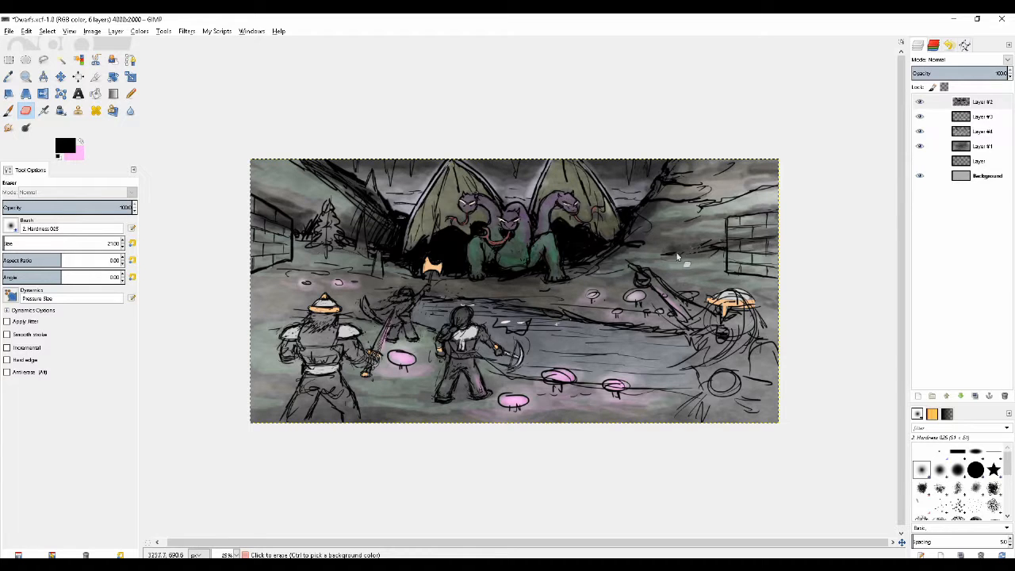
key("p")
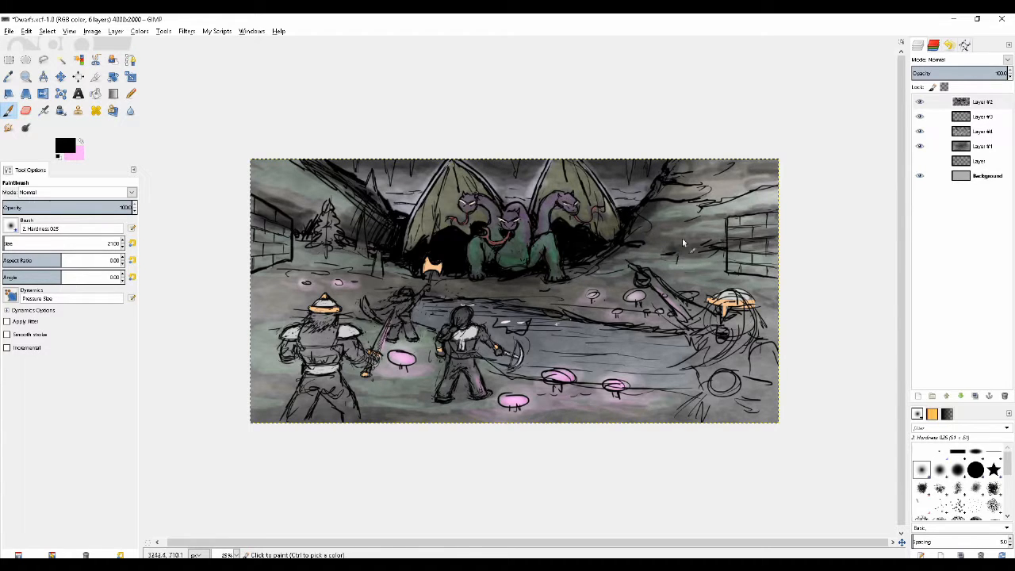
mouse_move(689, 220)
left_mouse_down()
mouse_move(677, 264)
mouse_move(701, 263)
mouse_move(696, 239)
mouse_move(679, 246)
mouse_move(693, 242)
left_mouse_up()
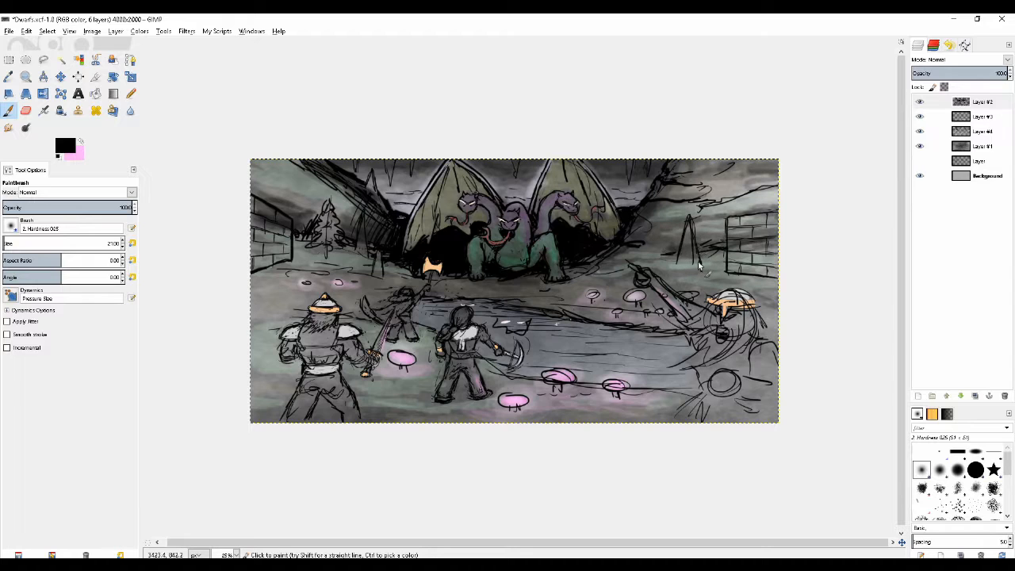
key("shift+e")
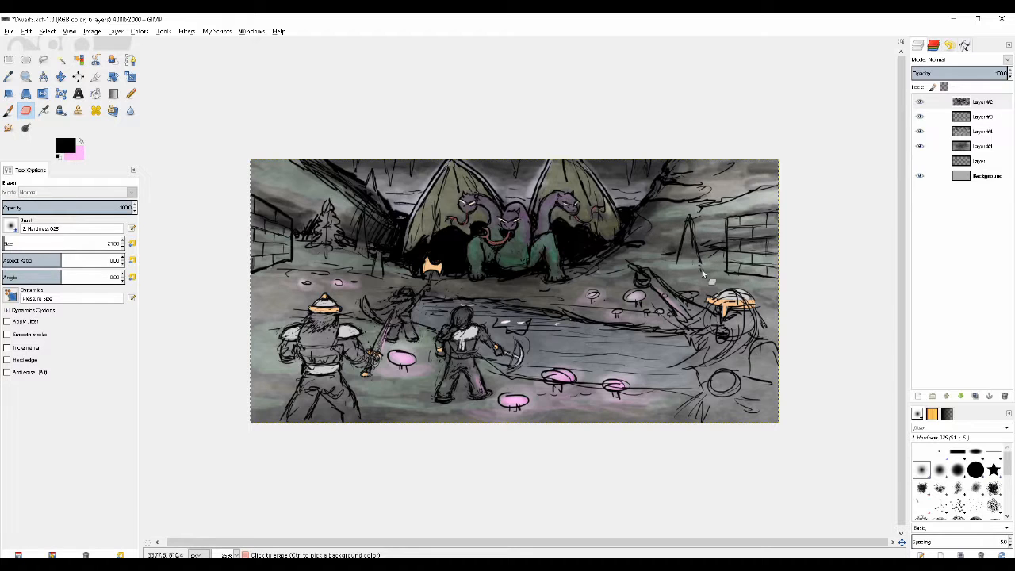
key("p")
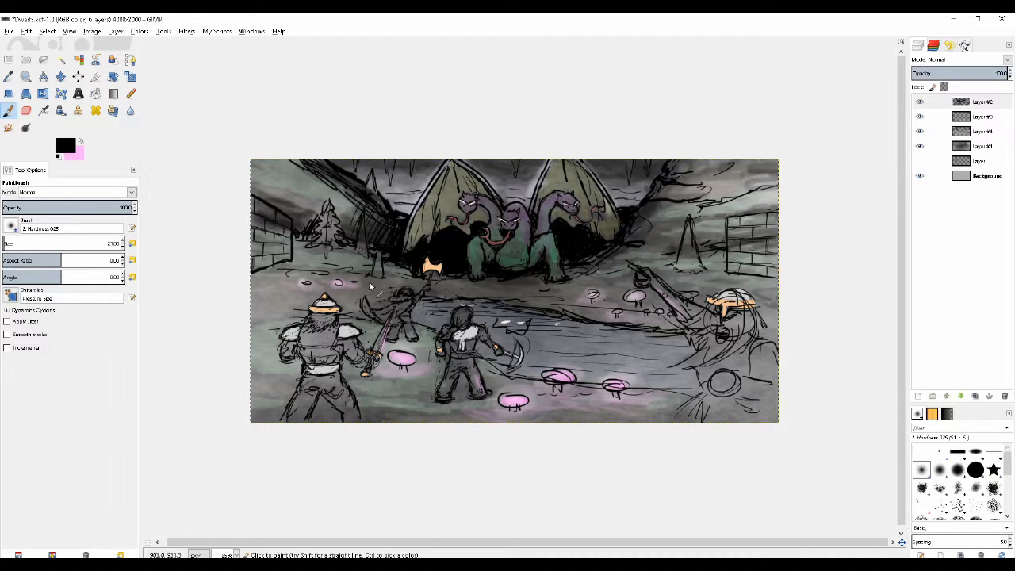
- Refine the stalagmite near the tree with the eraser and Paintbrush, and add larger stalactites along the canvas's upper edge
key("shift+e")
key("p")
key("shift+e")
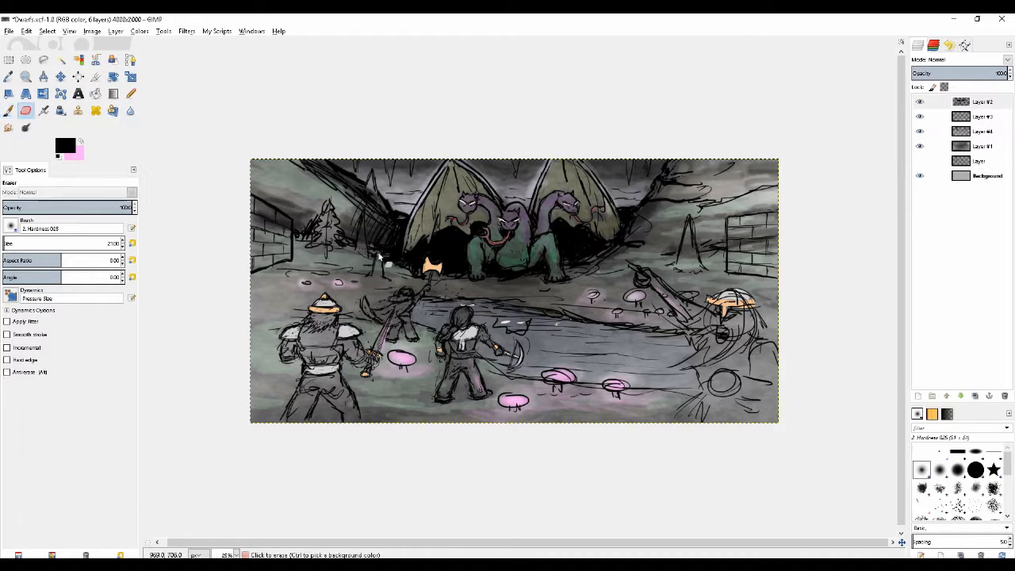
key("p")
key("shift+e")
key("p")
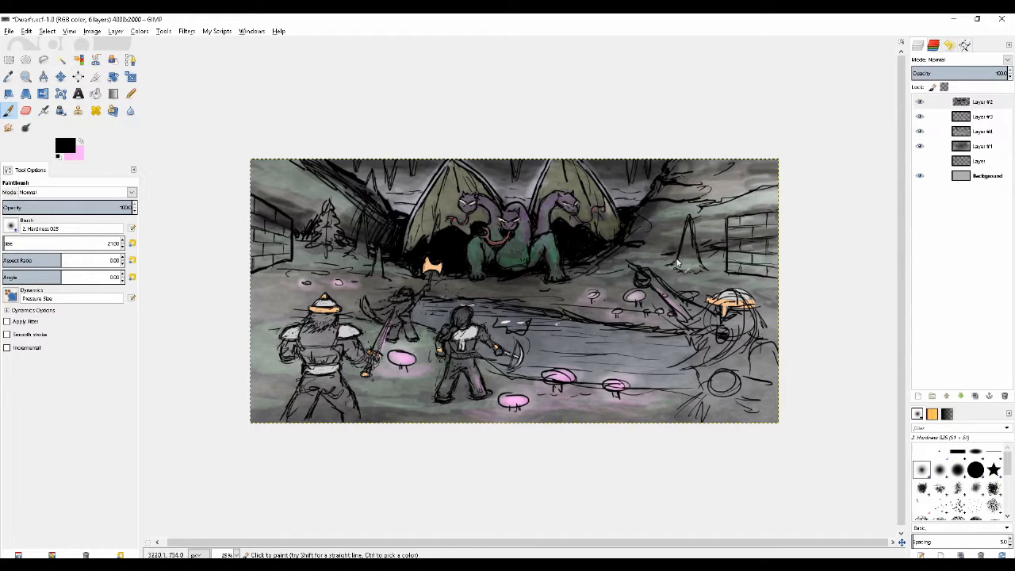
- Erase the stray lines around the stalagmite beside the right wall and touch up the stalagmites' outlines
key("shift+e")
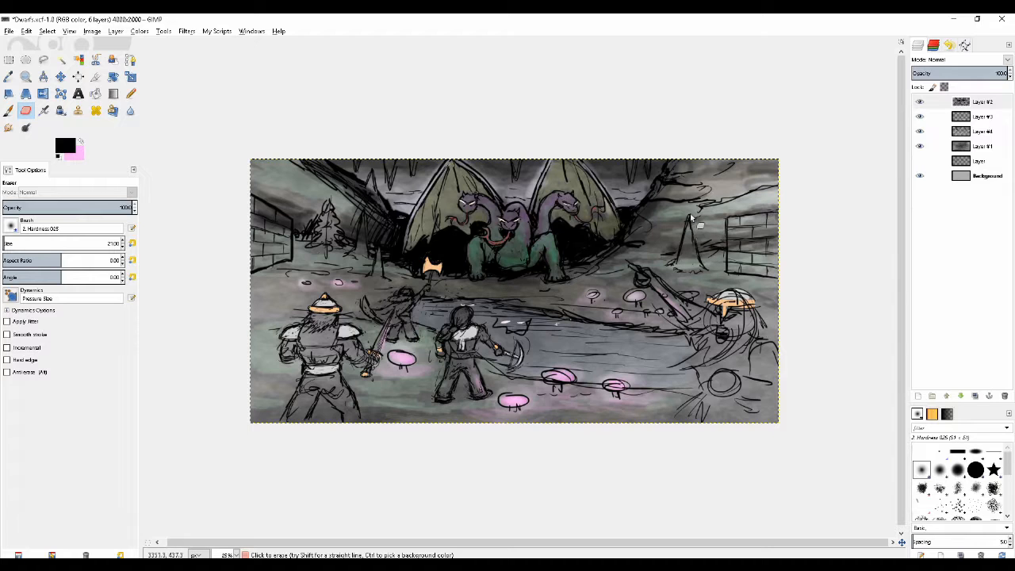
key("p")
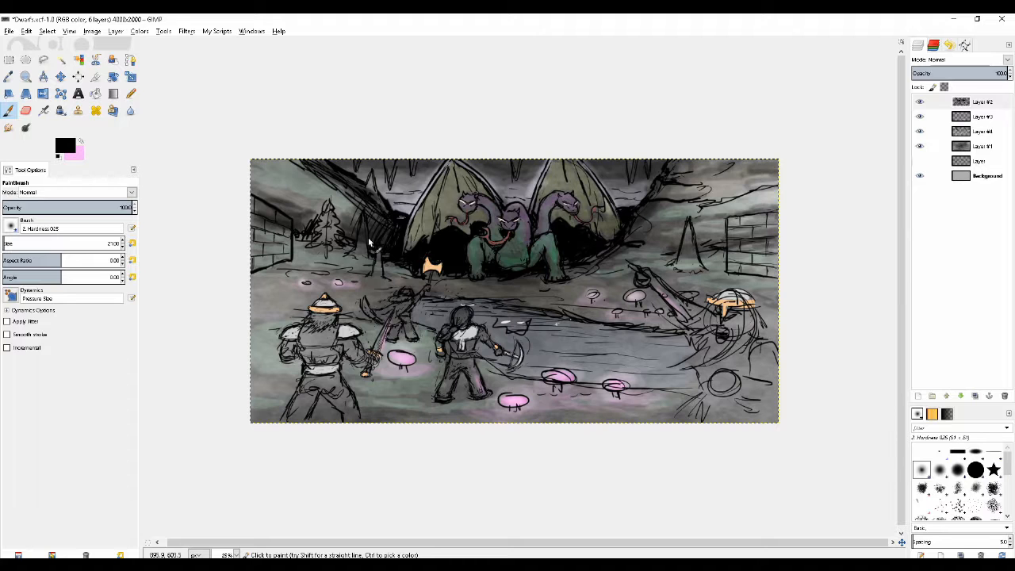
key("alt+Tab")
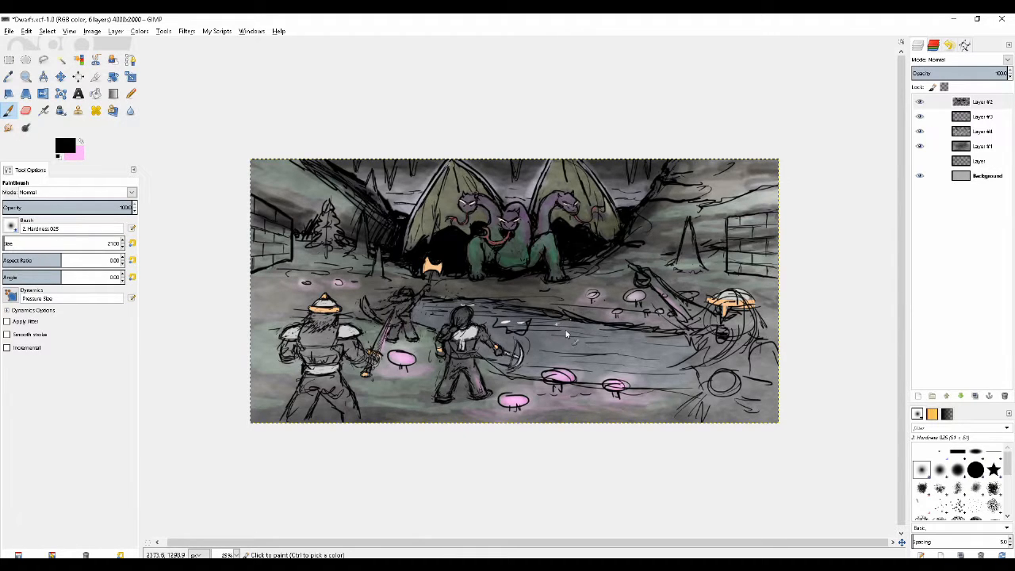
- Paint a tall stalagmite in the pool before the hydra, erase the lines crossing it, and add jagged reflection strokes in the water
mouse_move(547, 336)
left_mouse_down()
mouse_move(560, 279)
mouse_move(551, 314)
left_mouse_up()
left_click_drag(572, 274, 581, 333)
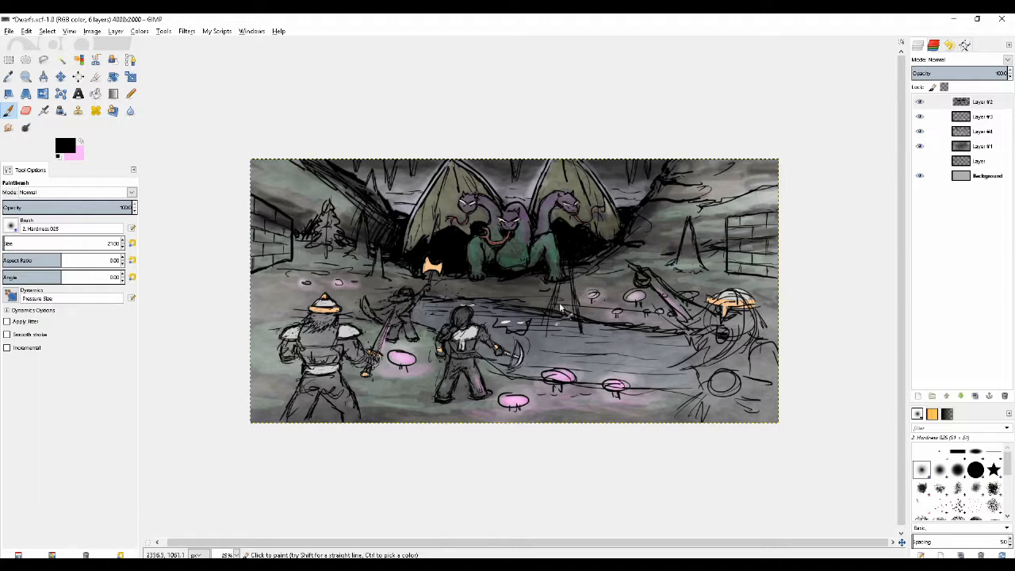
key("shift+e")
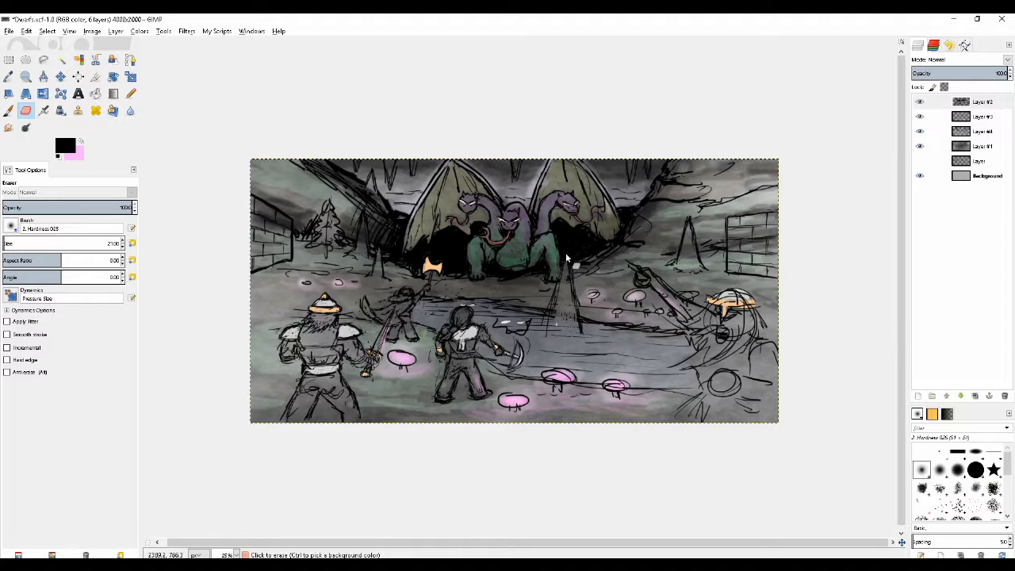
key("p")
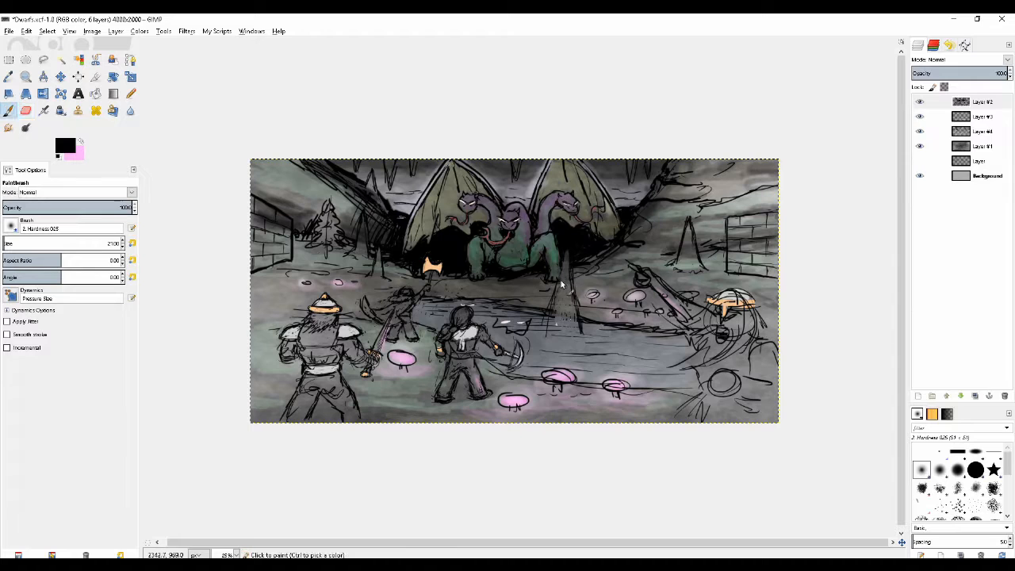
key("shift+e")
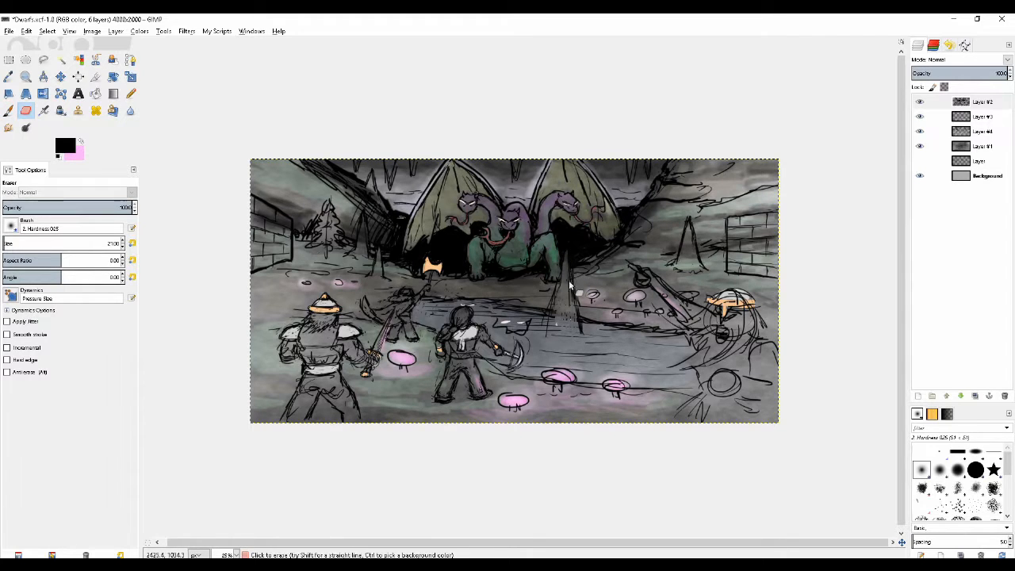
key("p")
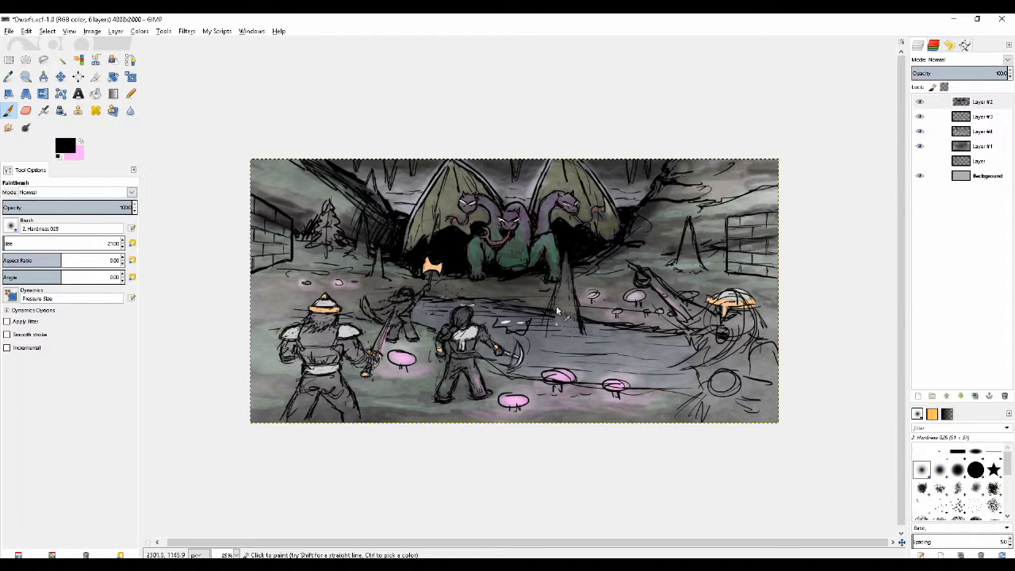
key("shift+e")
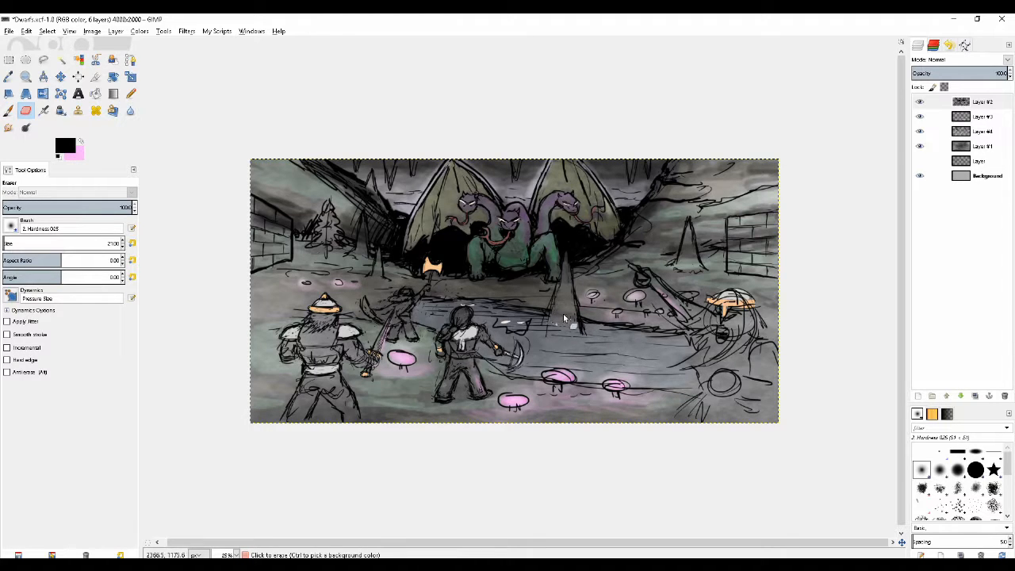
key("p")
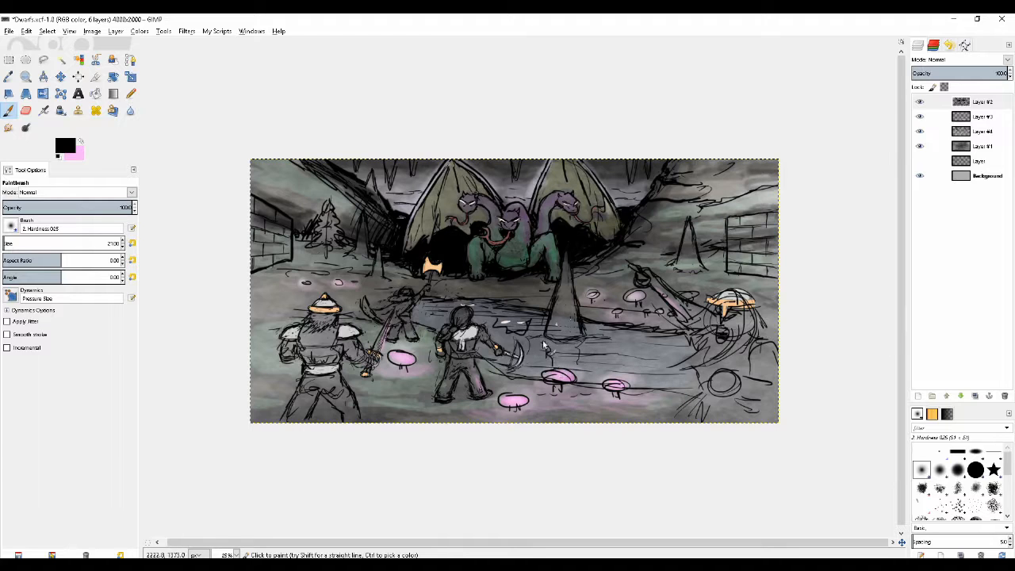
left_click_drag(581, 343, 577, 364)
- Erase part of the pool's near shoreline beside the rightmost pink mushroom and paint a small pointed stalagmite there
key("shift+e")
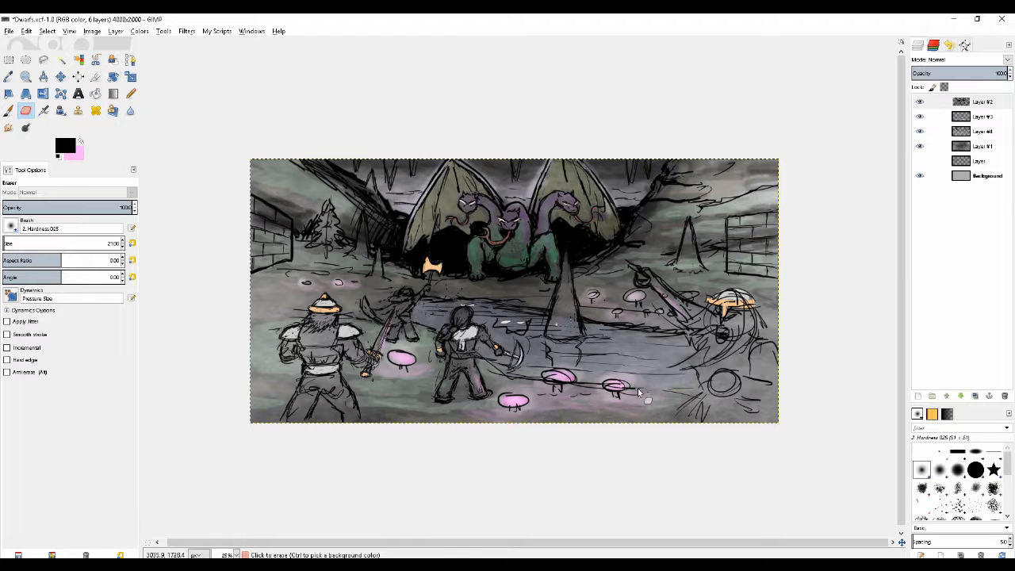
left_click_drag(638, 388, 647, 389)
key("p")
left_click_drag(654, 352, 647, 392)
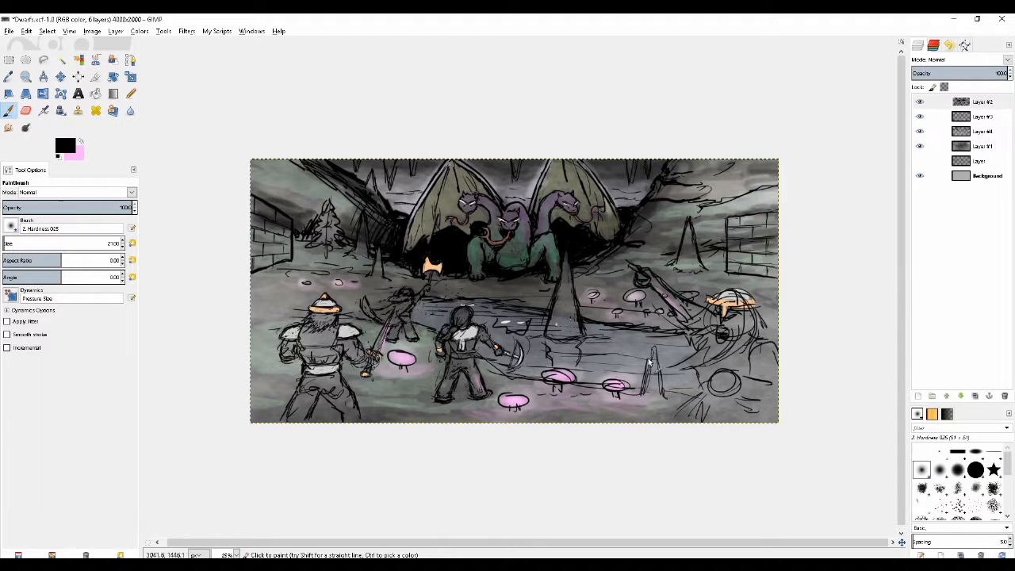
mouse_move(652, 350)
left_mouse_down()
mouse_move(642, 390)
mouse_move(663, 381)
mouse_move(666, 397)
left_mouse_up()
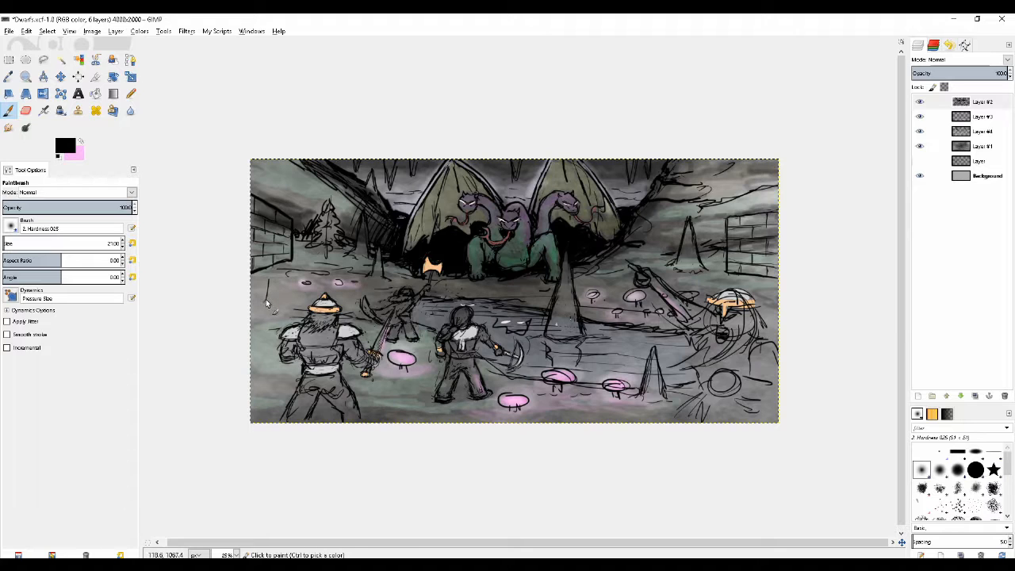
- Paint a small stalagmite in front of the left brick wall, erasing the brick lines that run through it
mouse_move(267, 299)
left_mouse_down()
mouse_move(272, 268)
mouse_move(276, 289)
left_mouse_up()
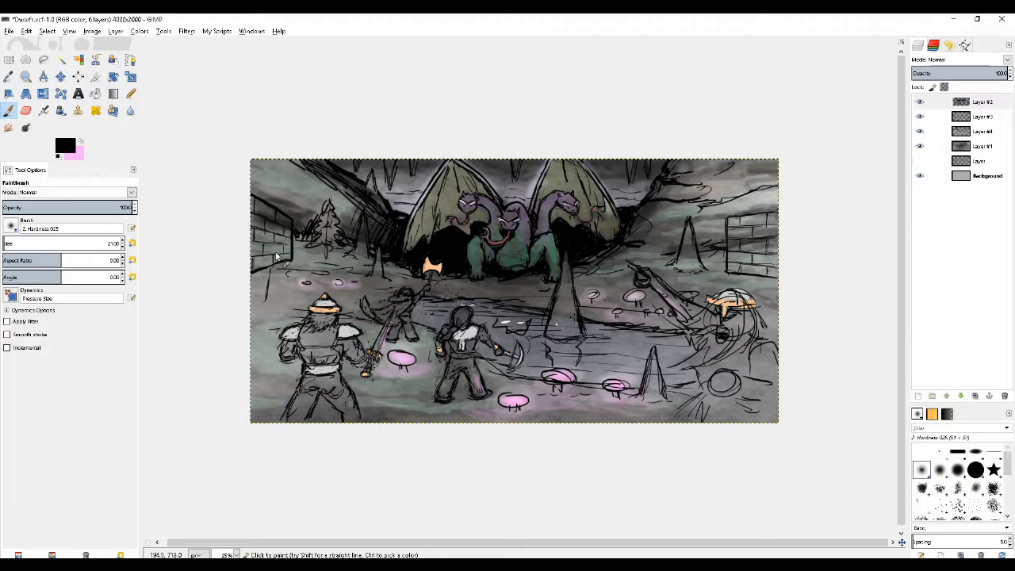
key("shift+e")
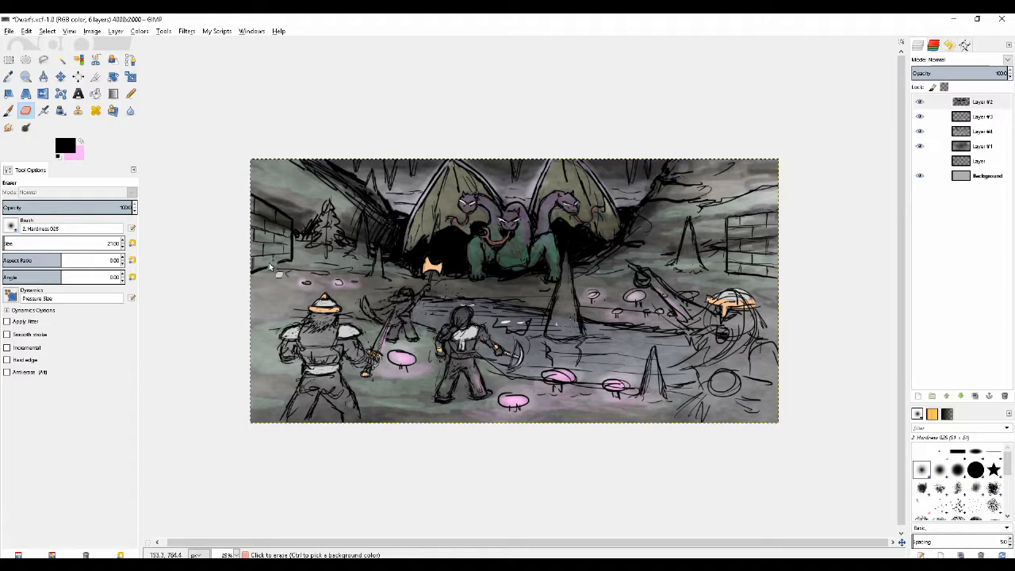
key("p")
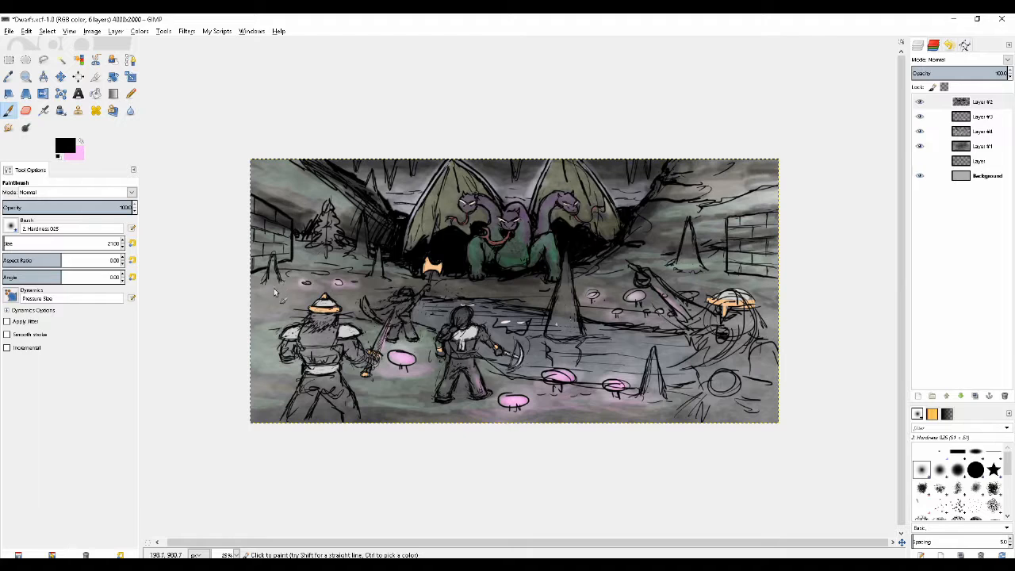
key("shift+e")
left_click_drag(277, 268, 274, 254)
key("p")
key("shift+e")
key("p")
- Tidy the pool stalagmite's edge, then paint hillside lines above the right wall and grass tufts along the pool's near bank
key("shift+e")
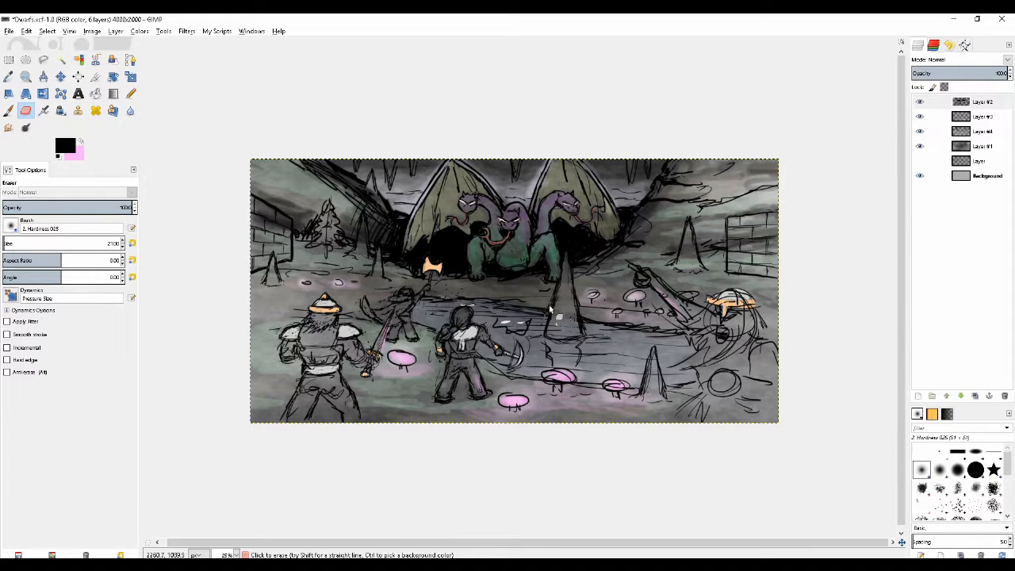
key("p")
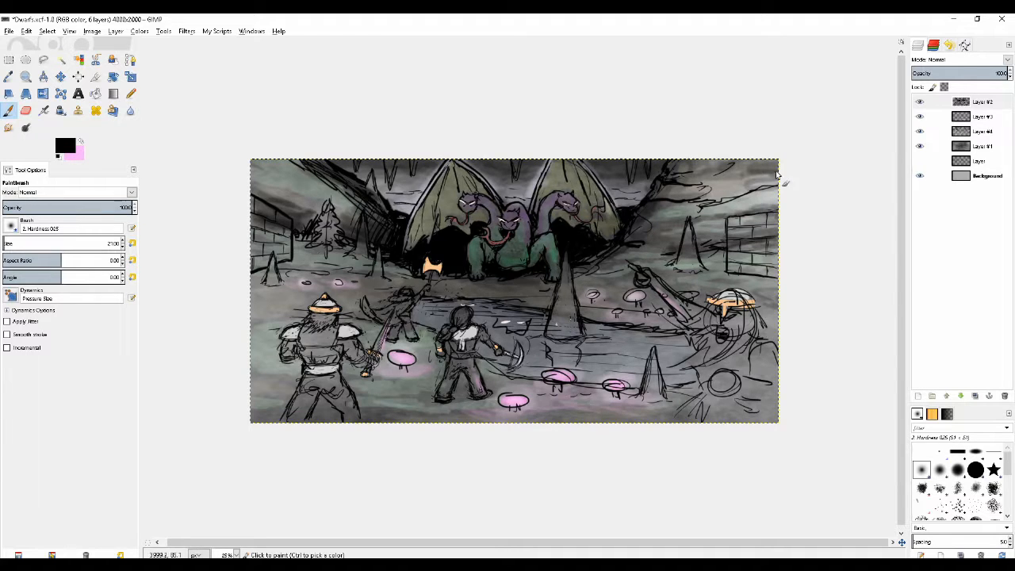
left_click_drag(771, 189, 759, 190)
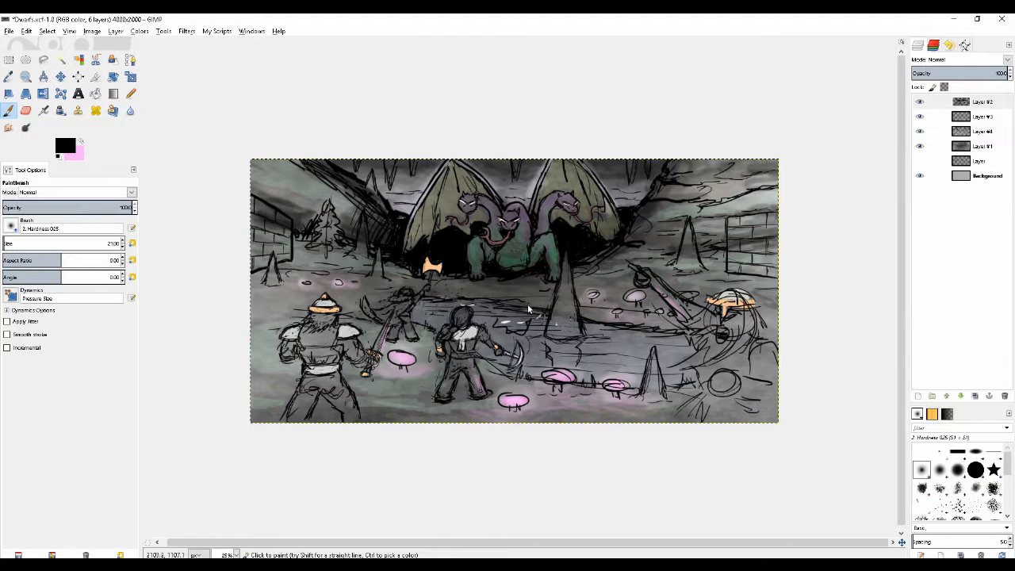
- Clean up the pool's far bank with the eraser and paint short grass tufts across the ground around the foreground dwarves
key("shift+e")
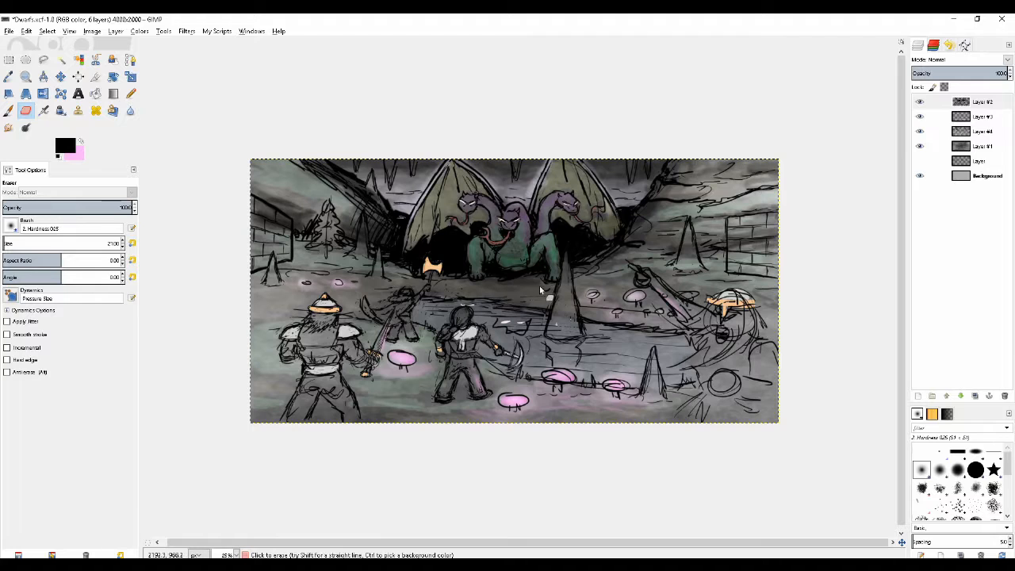
key("p")
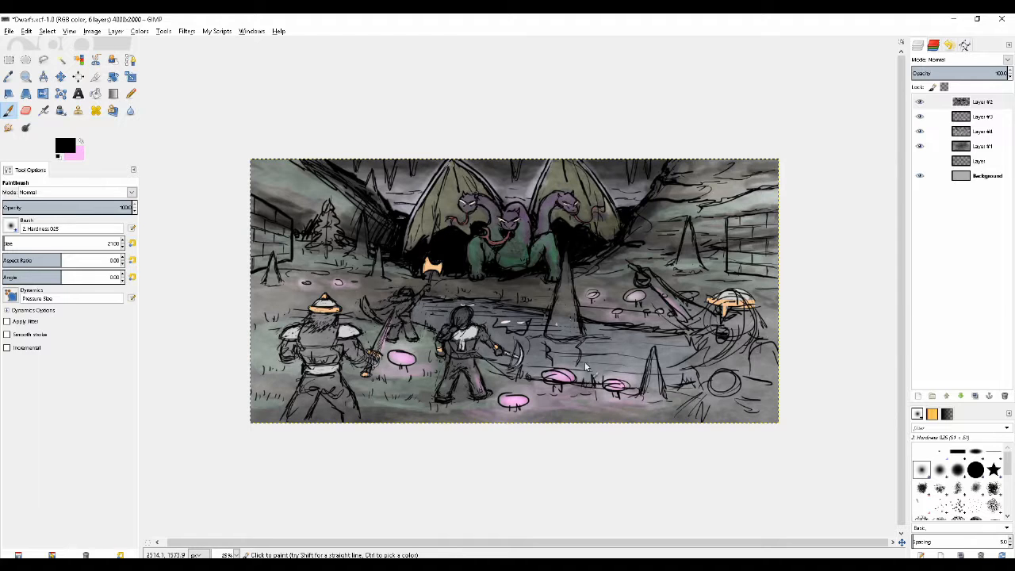
key("shift+e")
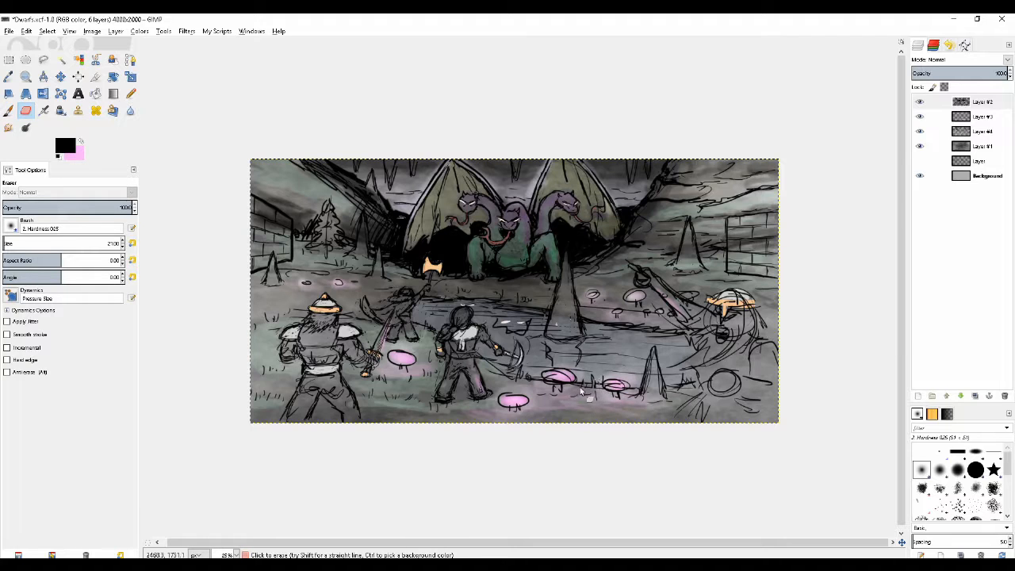
- Paint grass beside the stalagmite on the pool's near bank and erase stray lines at the cave's right edge
key("p")
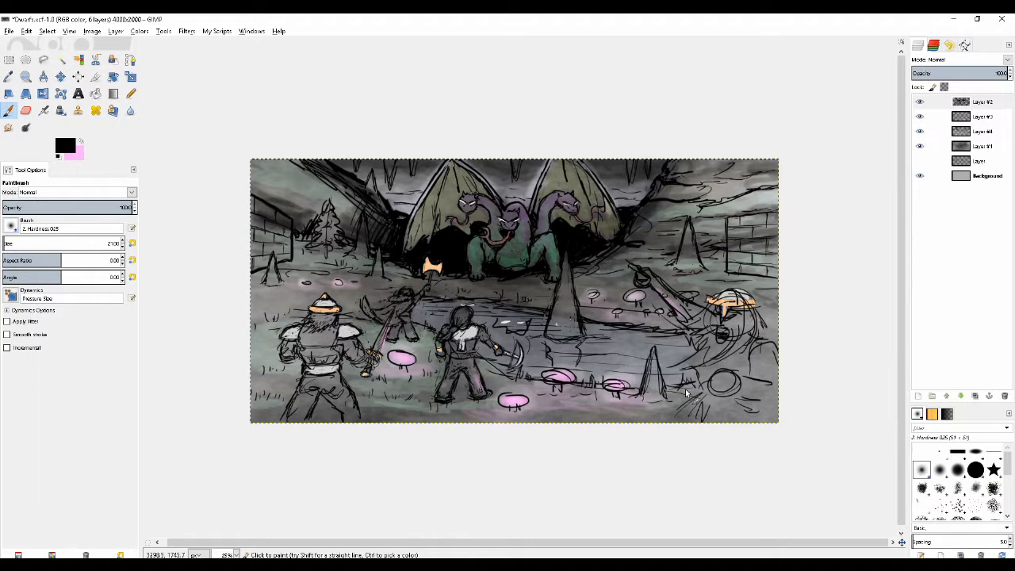
key("shift+e")
key("p")
key("shift+e")
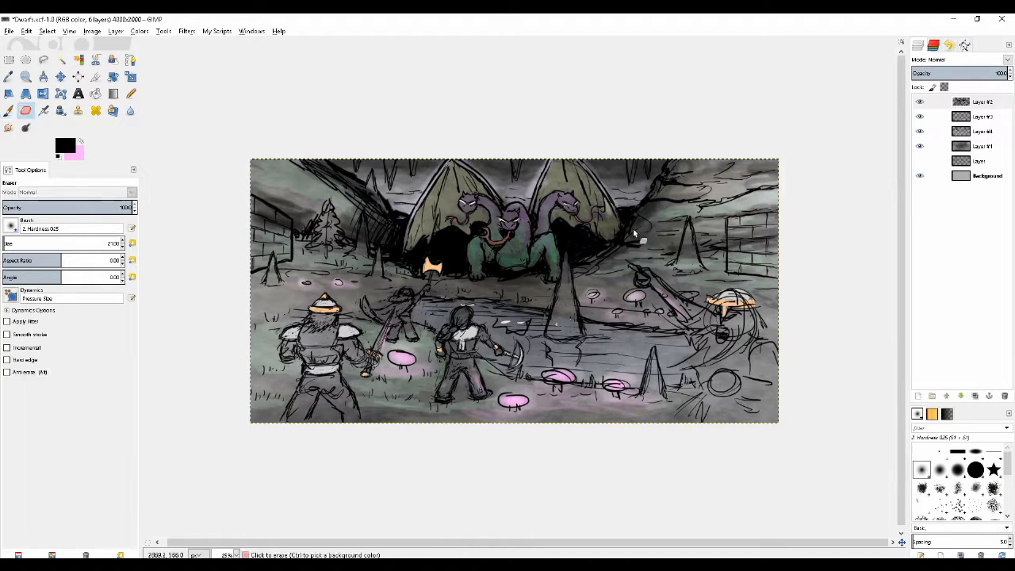
left_click_drag(633, 232, 629, 235)
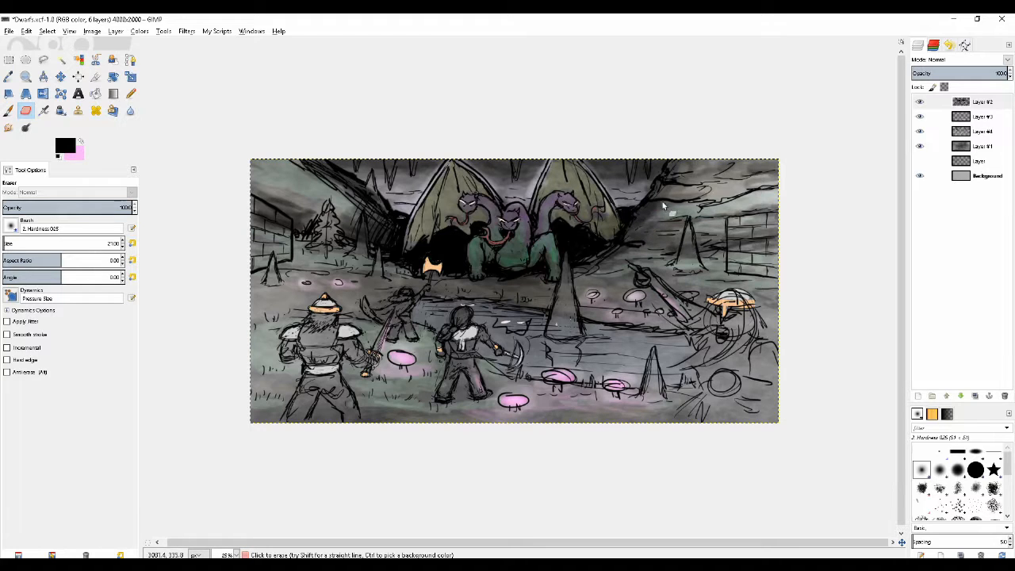
- Fill the ceiling stalactites with solid black, tidy their edges, and thicken the outline of the left brick wall
key("p")
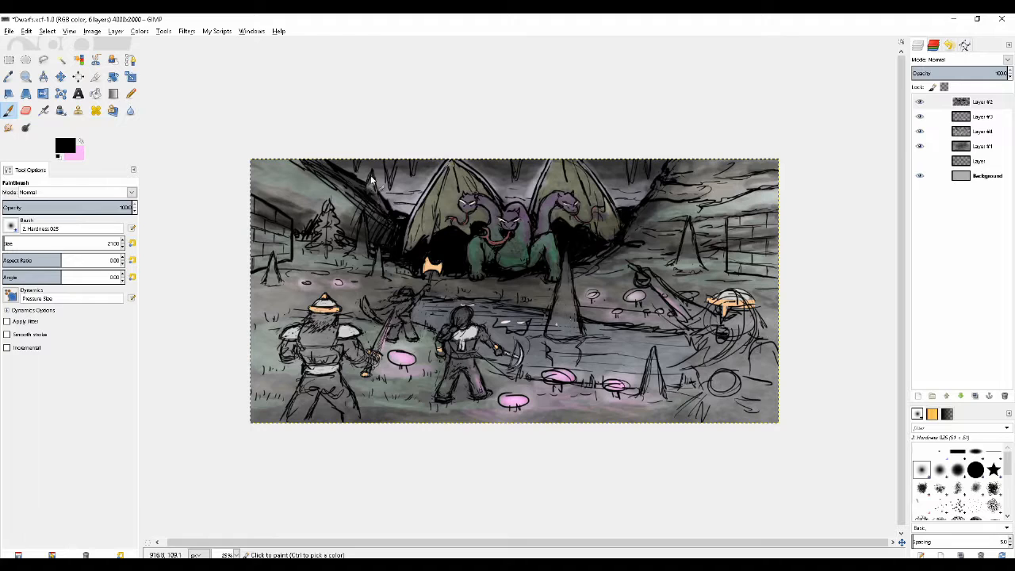
left_click_drag(371, 175, 372, 187)
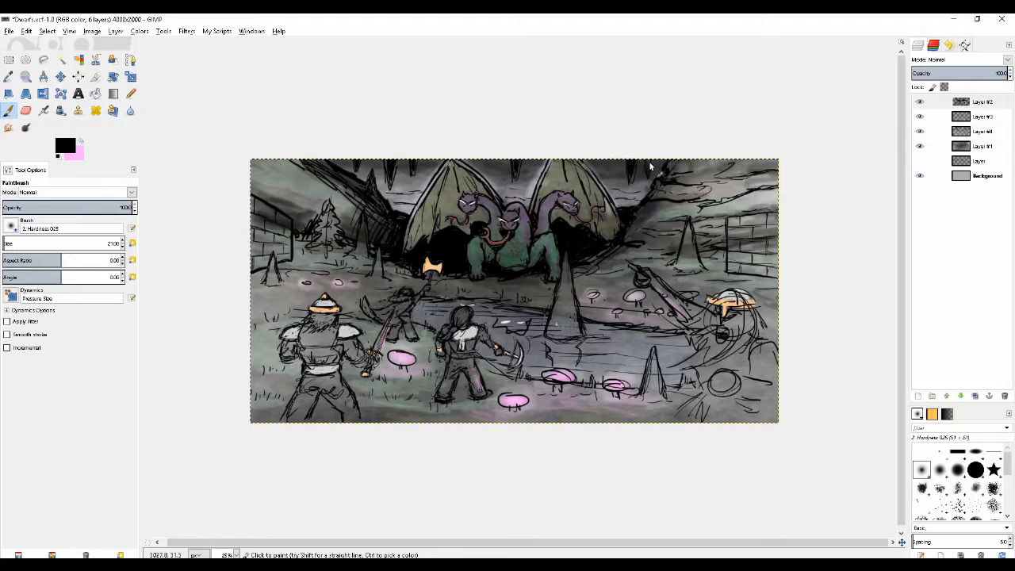
key("shift+e")
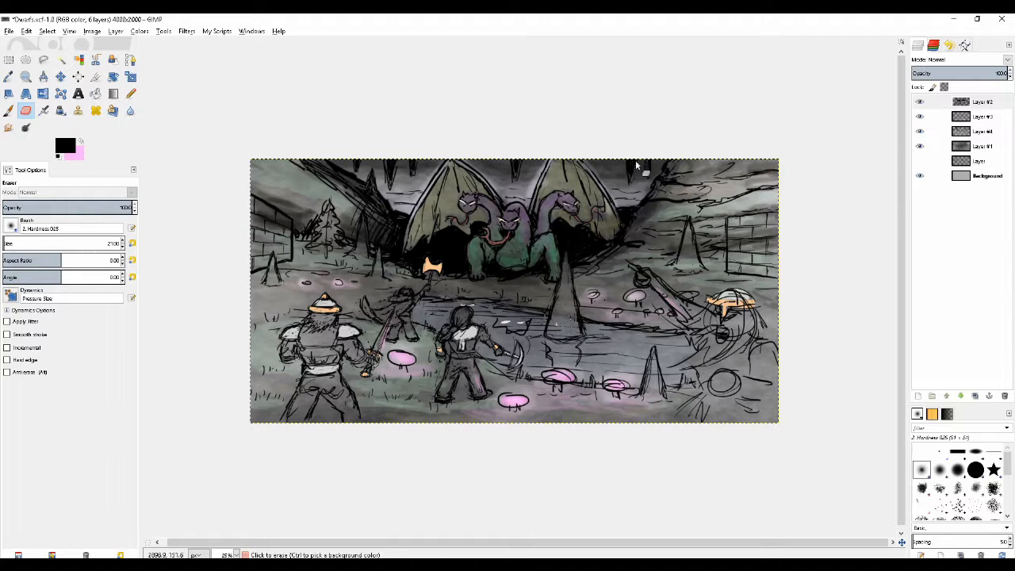
left_click(636, 163)
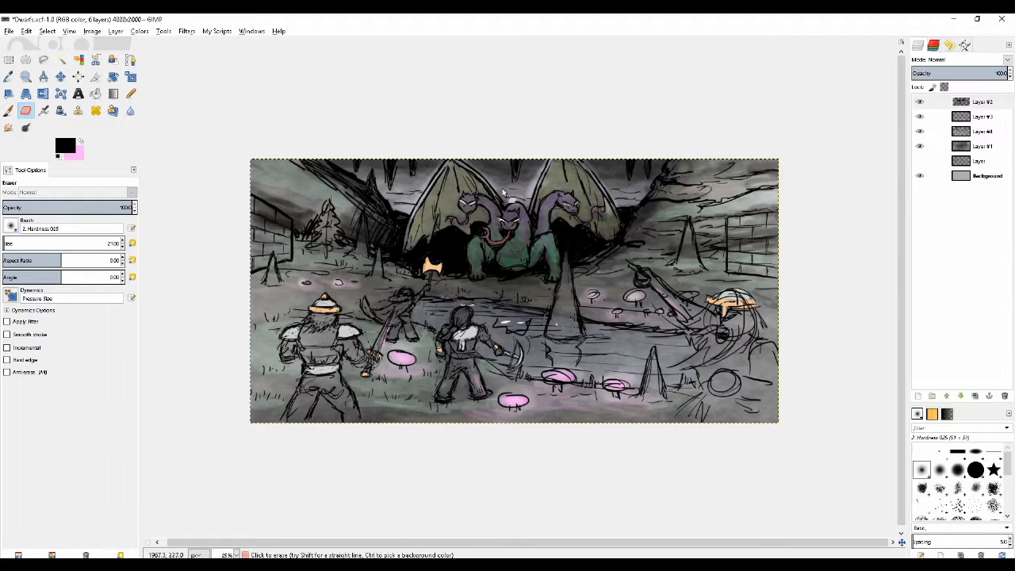
key("p")
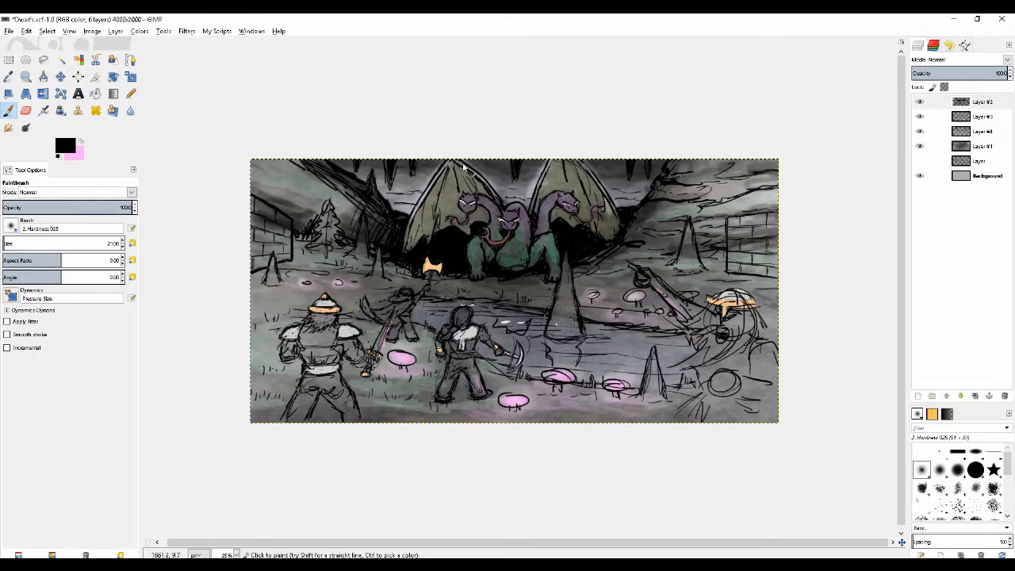
key("shift+e")
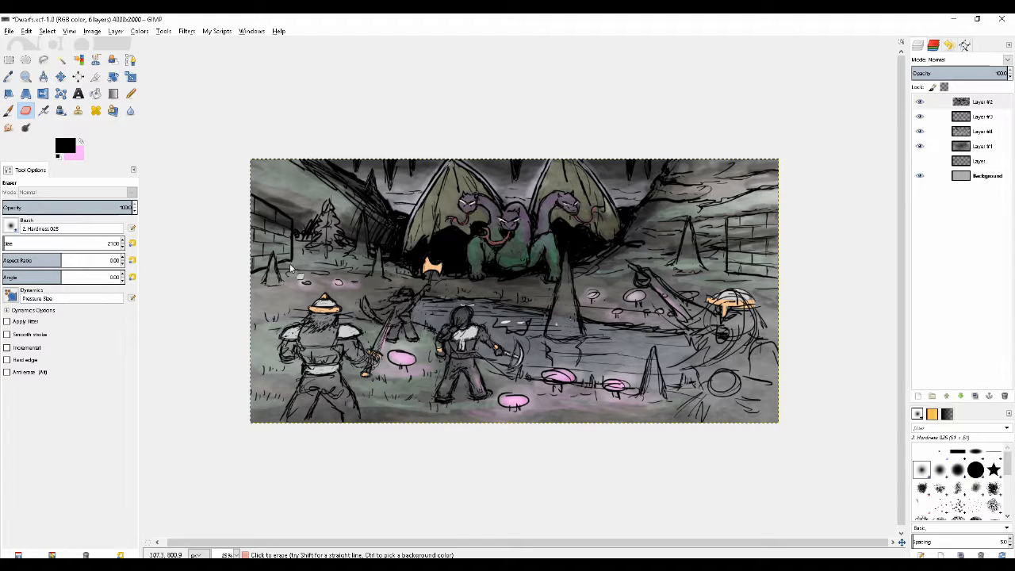
- Redraw the fir tree beside the left brick wall with distinct tiered branches, erasing its old scribbled lines
left_click_drag(429, 262, 412, 235)
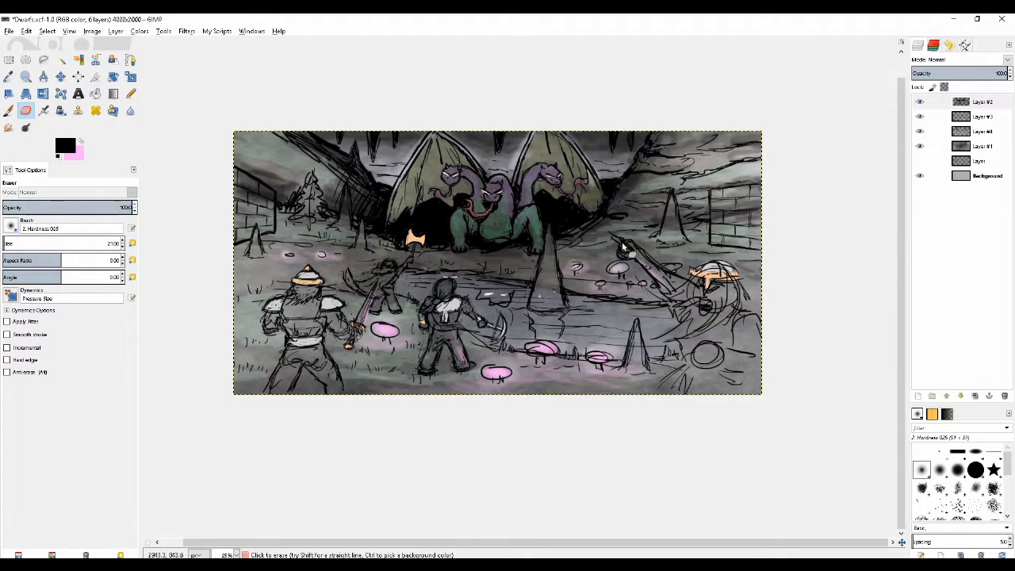
scroll(630, 292, "up", 1)
scroll(606, 266, "down", 1)
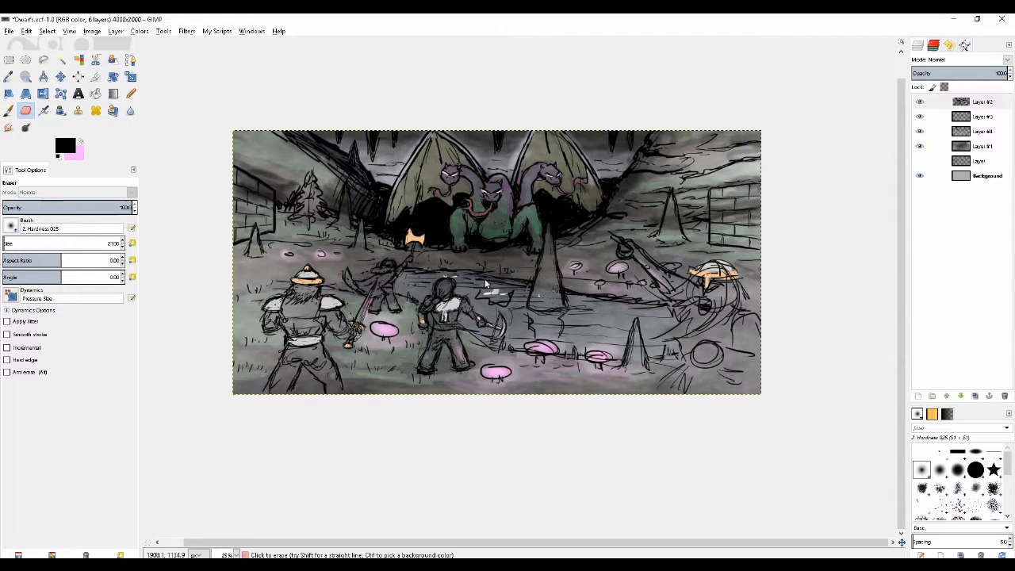
scroll(482, 276, "up", 1)
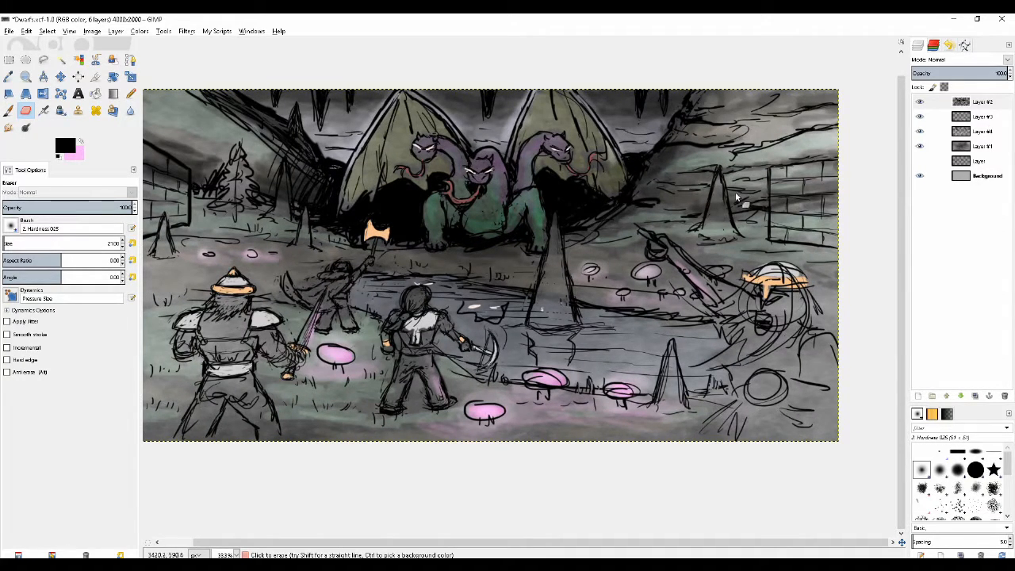
left_click_drag(255, 191, 266, 208)
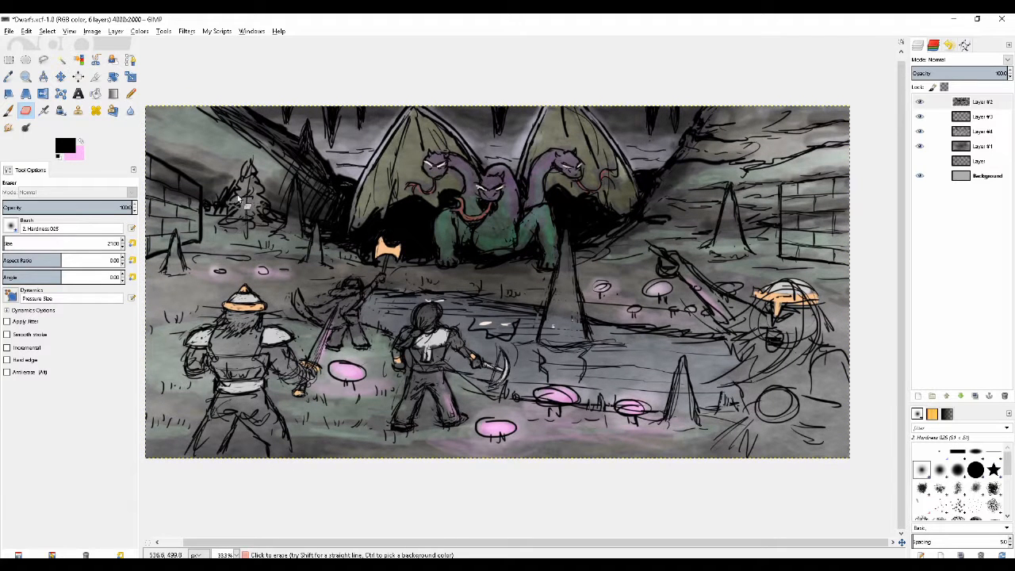
key("p")
key("shift+e")
mouse_move(264, 202)
left_mouse_down()
mouse_move(247, 195)
mouse_move(250, 150)
mouse_move(242, 176)
mouse_move(254, 168)
mouse_move(241, 181)
mouse_move(264, 185)
left_mouse_up()
key("p")
key("shift+e")
key("p")
key("shift+e")
key("p")
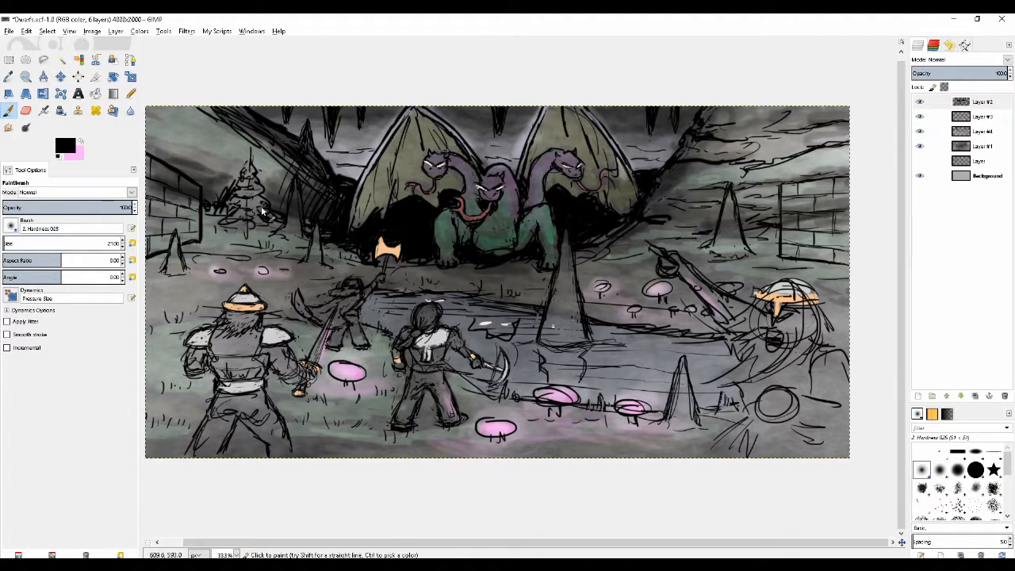
- Clean up the base of the fir tree and paint its lower branches and trunk
right_click(237, 215)
key("Escape")
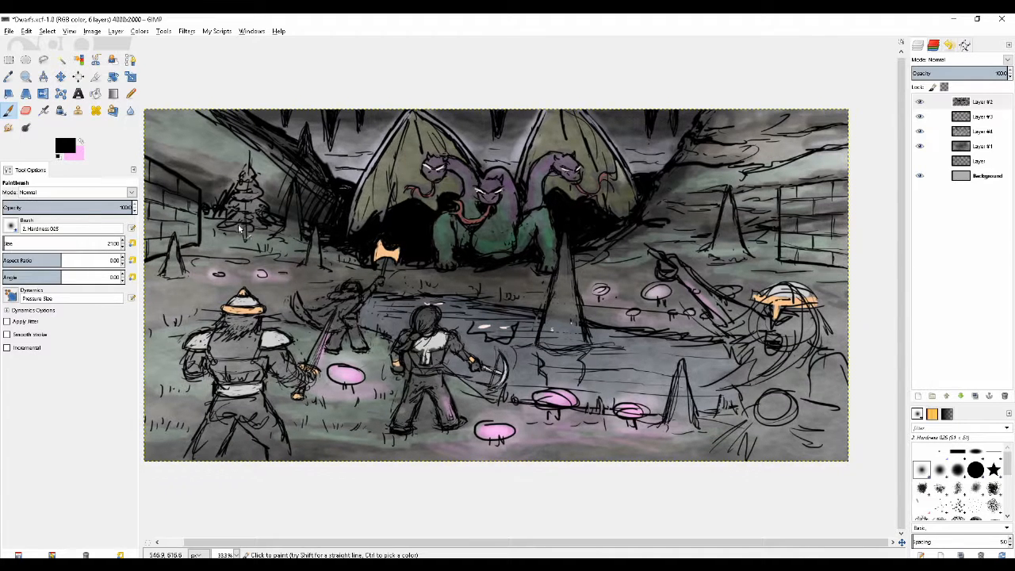
key("shift+e")
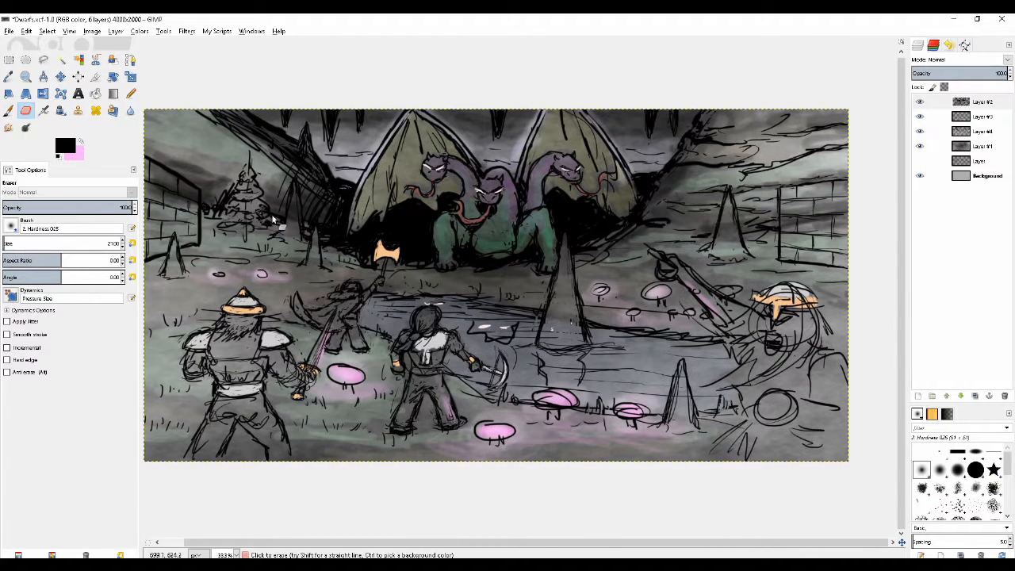
key("p")
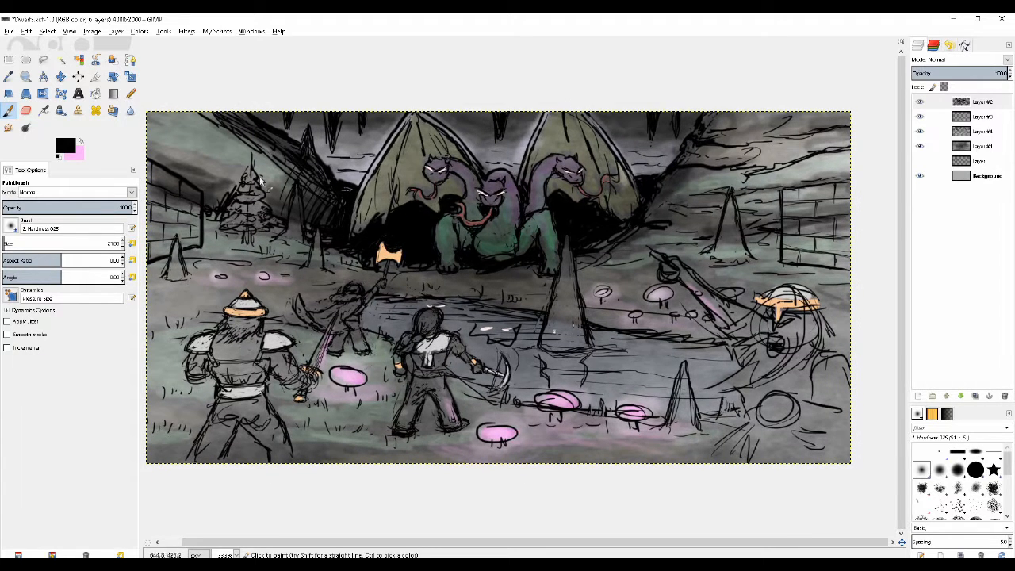
- Flip the whole image horizontally
left_click(93, 31)
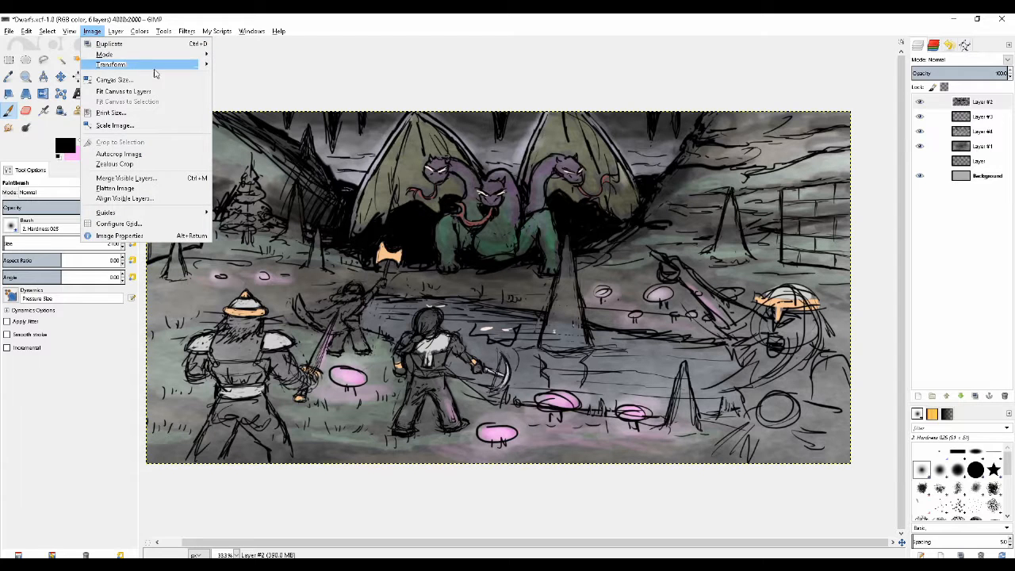
mouse_move(210, 69)
left_click(233, 68)
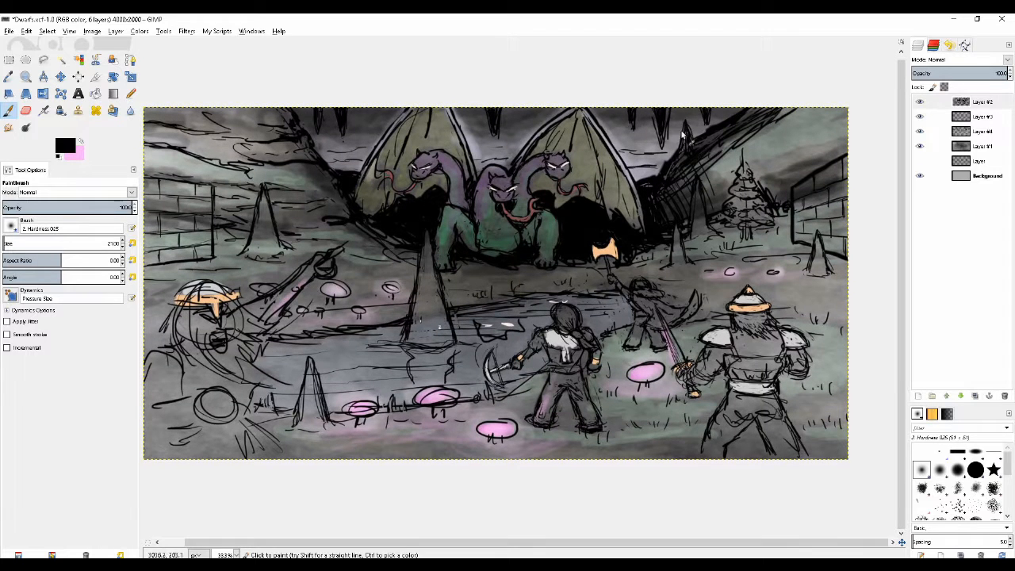
- Sharpen the ceiling stalactites' edges and paint smaller stalactites and short background strokes around the hydra's wings
key("shift+e")
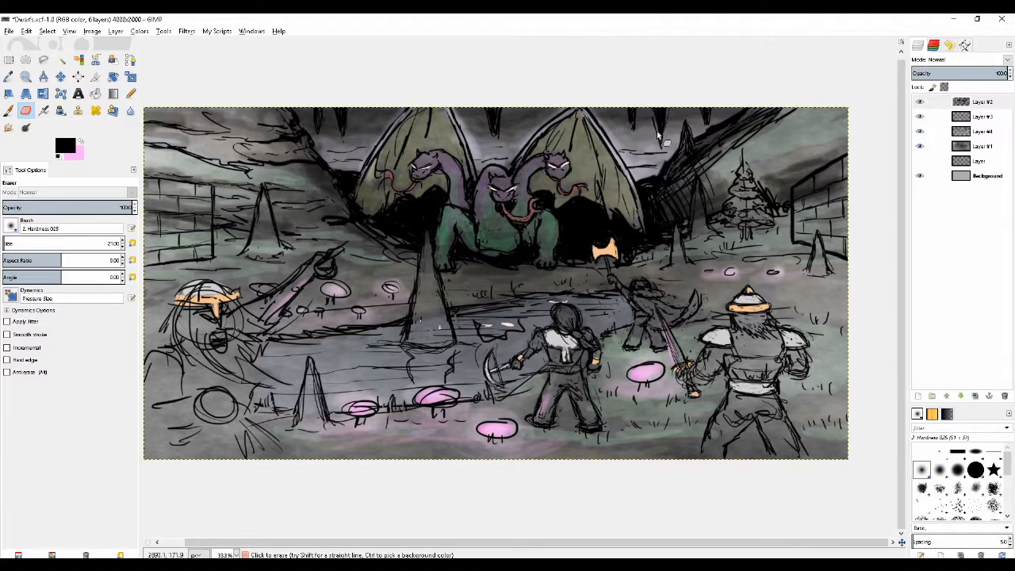
key("p")
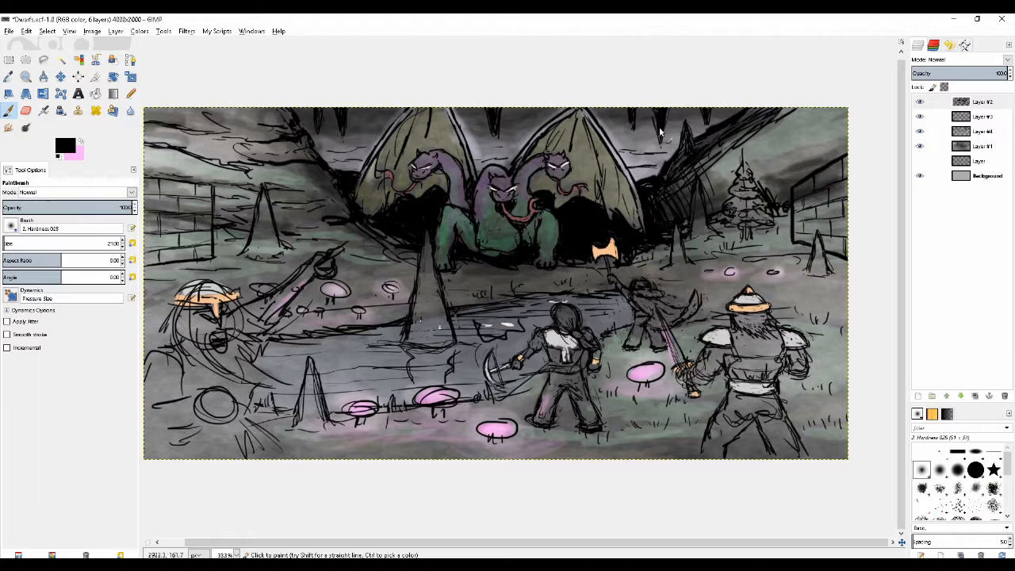
key("shift+e")
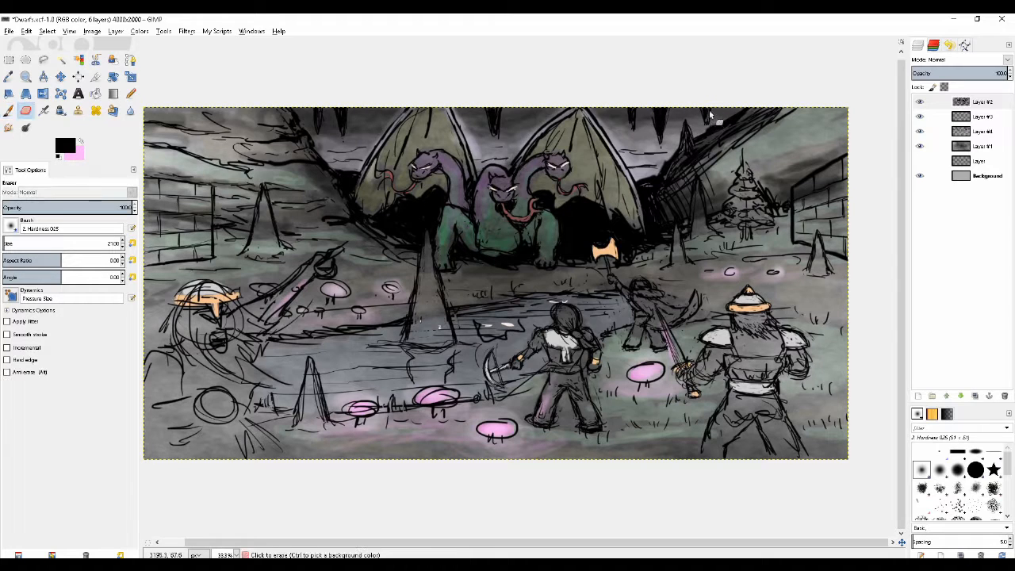
key("p")
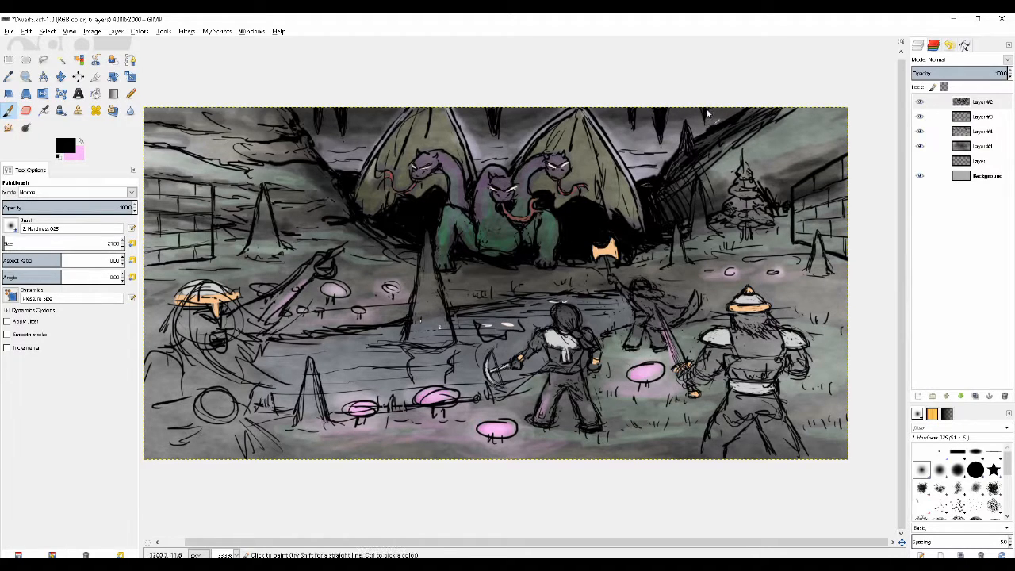
key("shift+e")
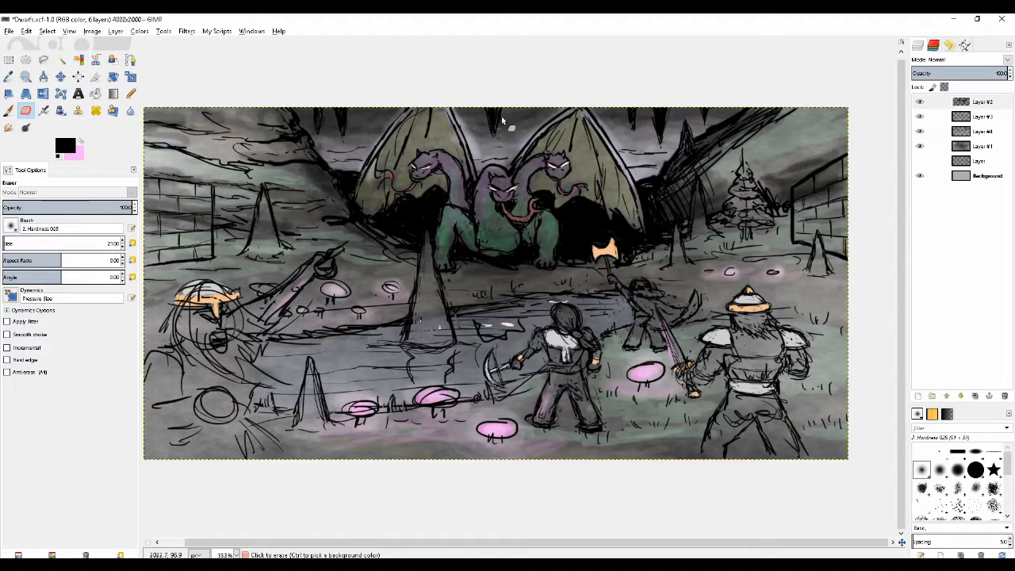
key("p")
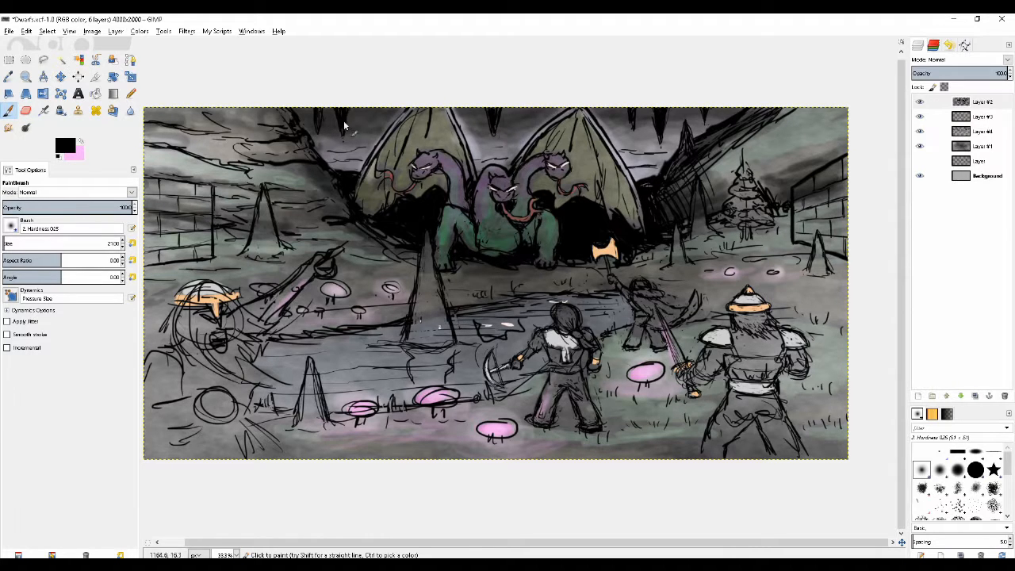
key("shift+e")
key("p")
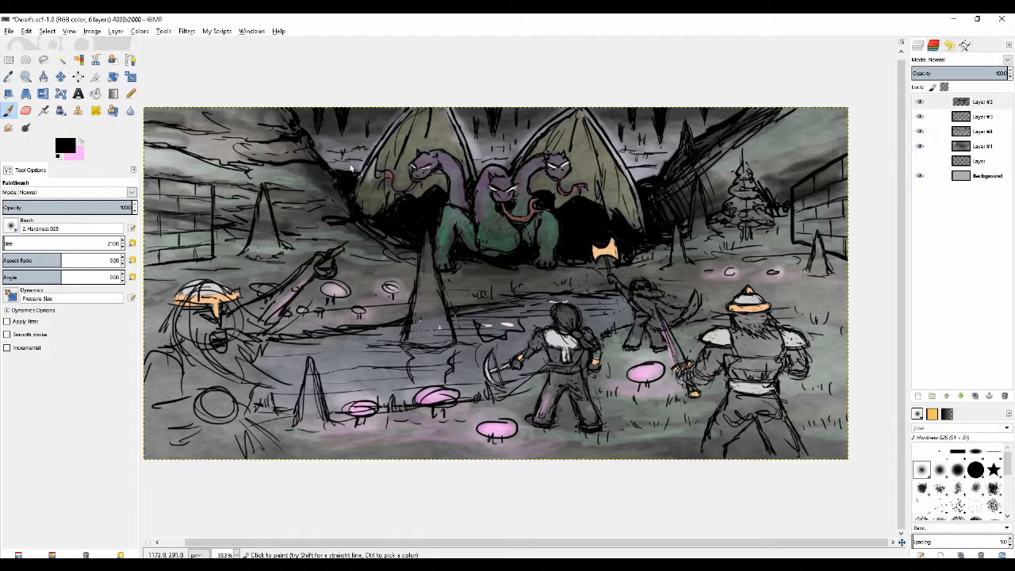
- Clean up the line work on the central dwarf's shoulders and arms, alternating between erasing and repainting in black
scroll(433, 259, "right", 1)
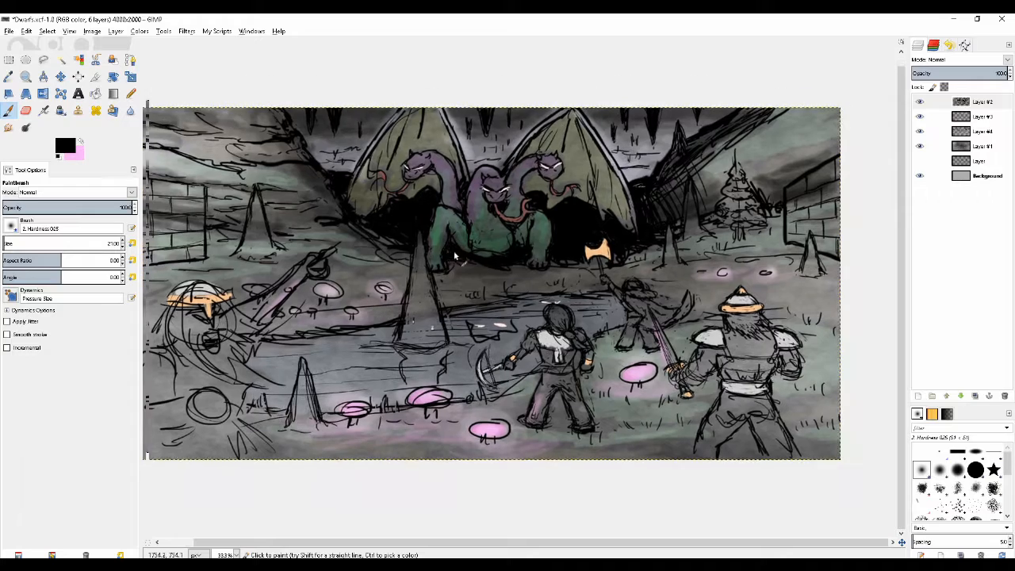
scroll(362, 252, "down", 1)
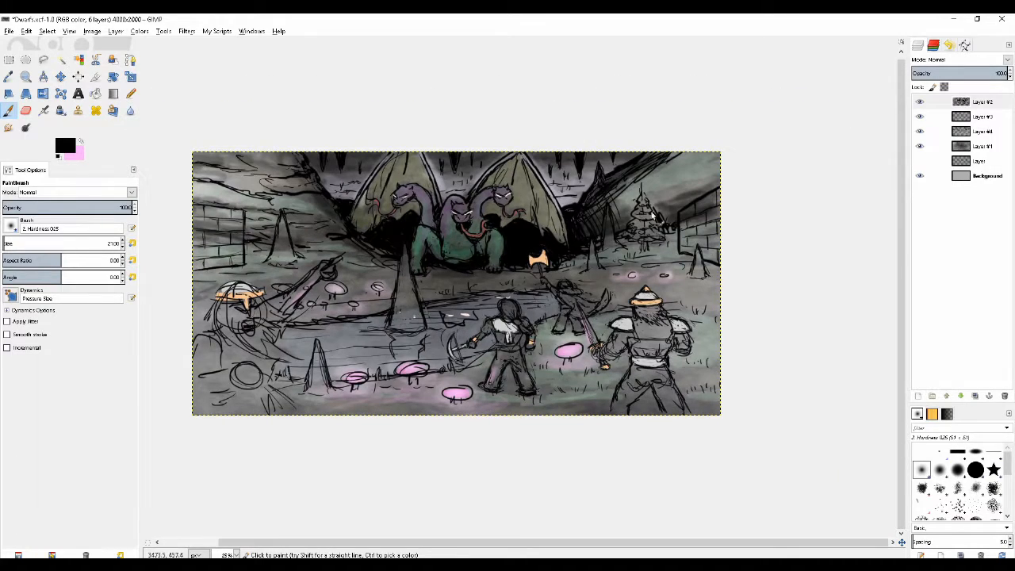
scroll(317, 230, "up", 1)
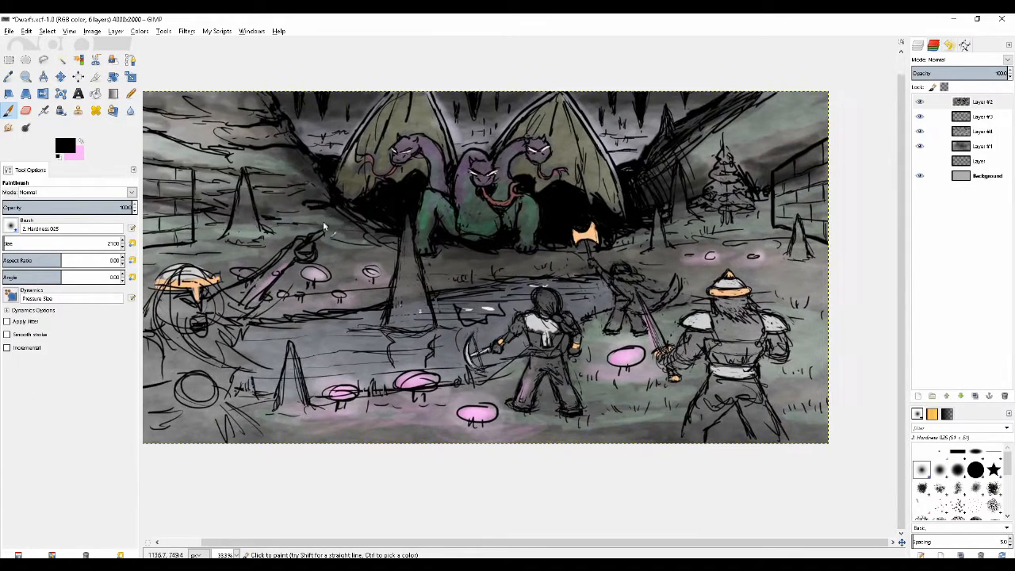
key("shift+e")
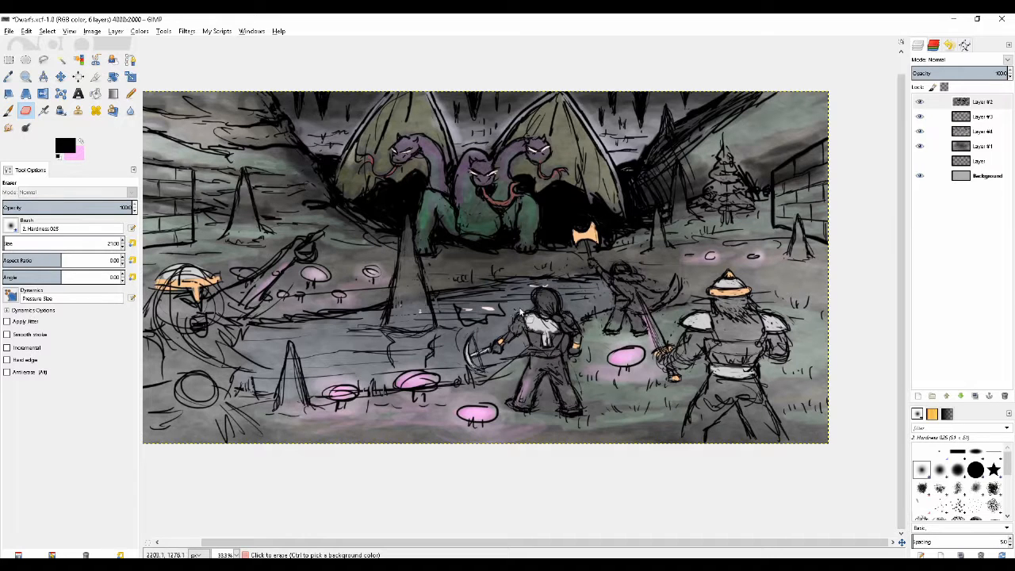
key("p")
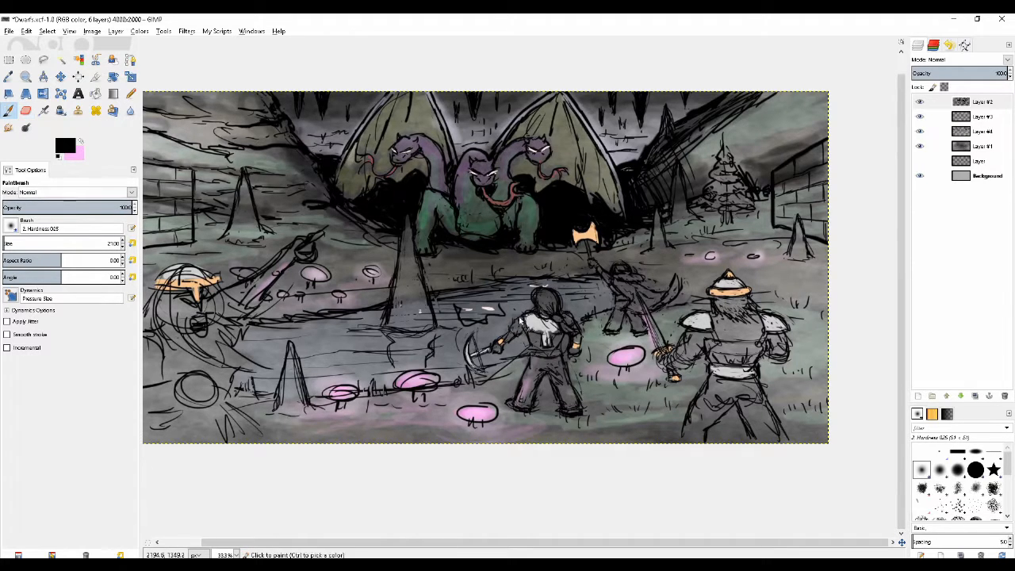
key("shift+e")
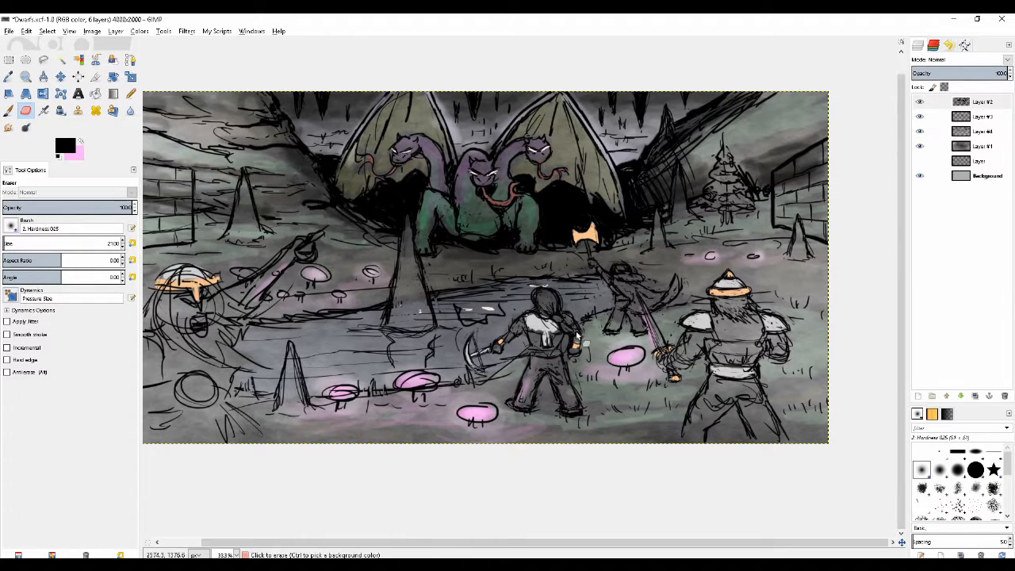
key("p")
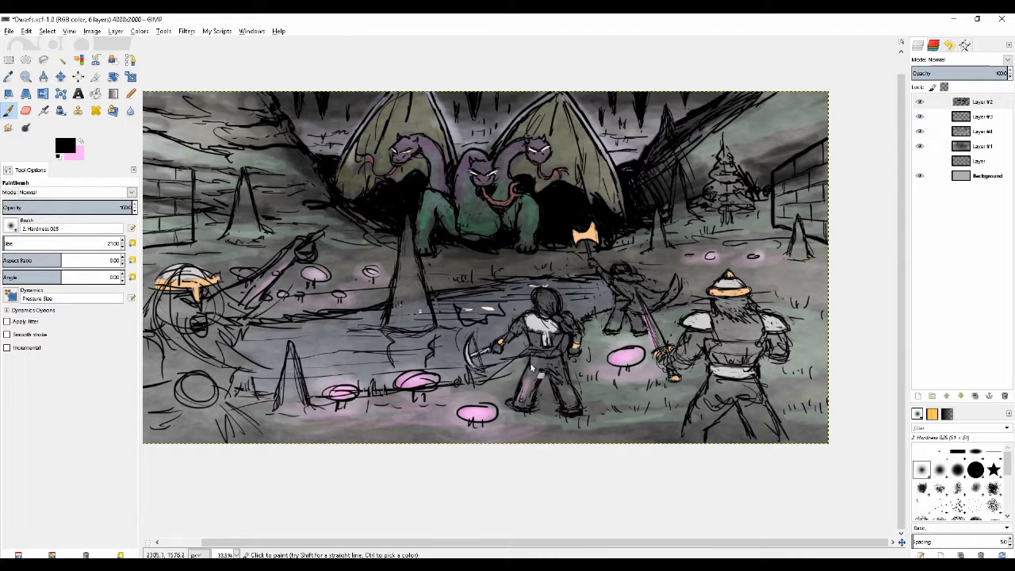
- Refine the central dwarf's waist and trouser legs by erasing rough sketch lines and repainting the dark outlines
key("shift+e")
key("p")
key("shift+e")
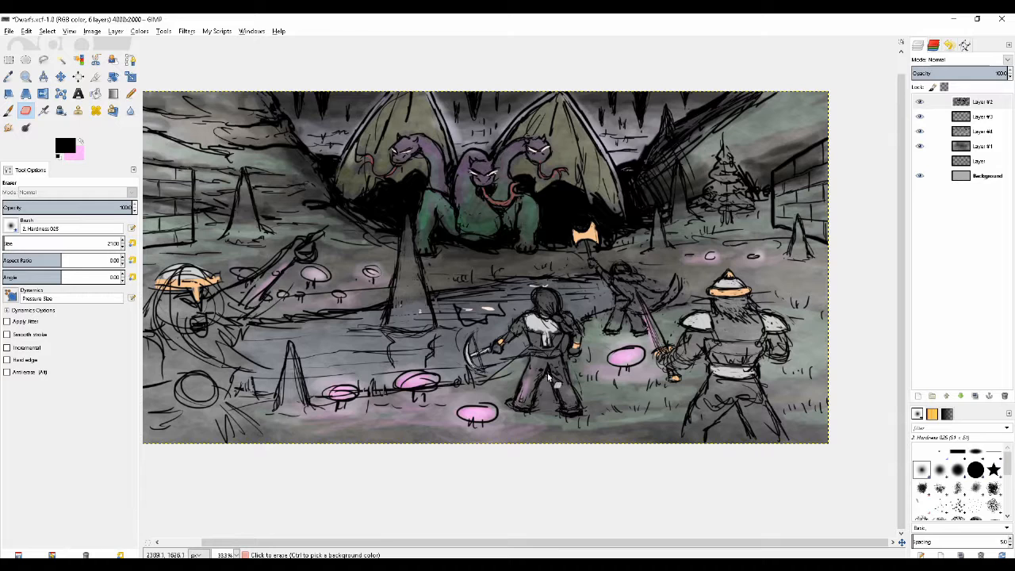
key("p")
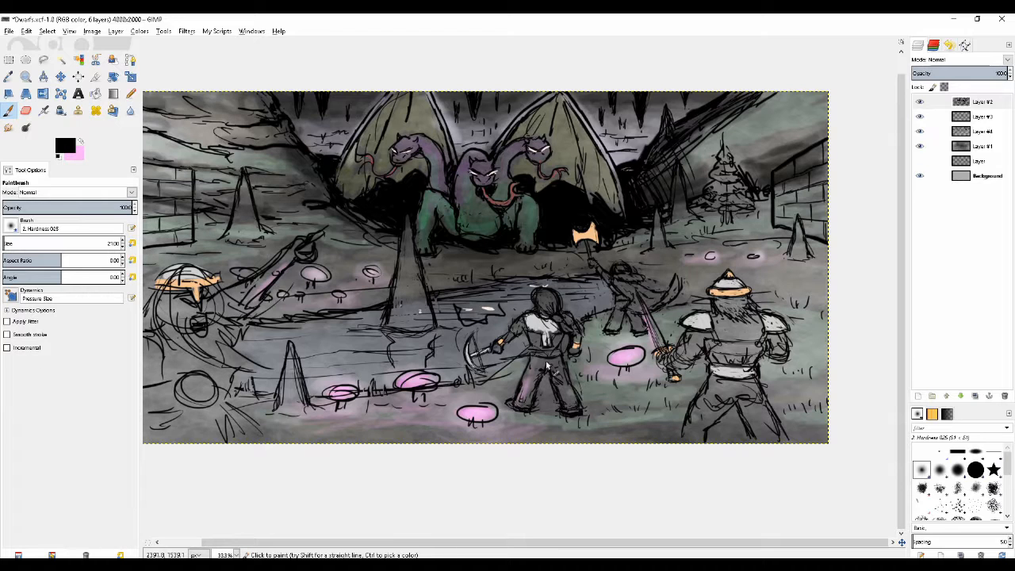
key("shift+e")
key("p")
key("shift+e")
key("p")
key("shift+e")
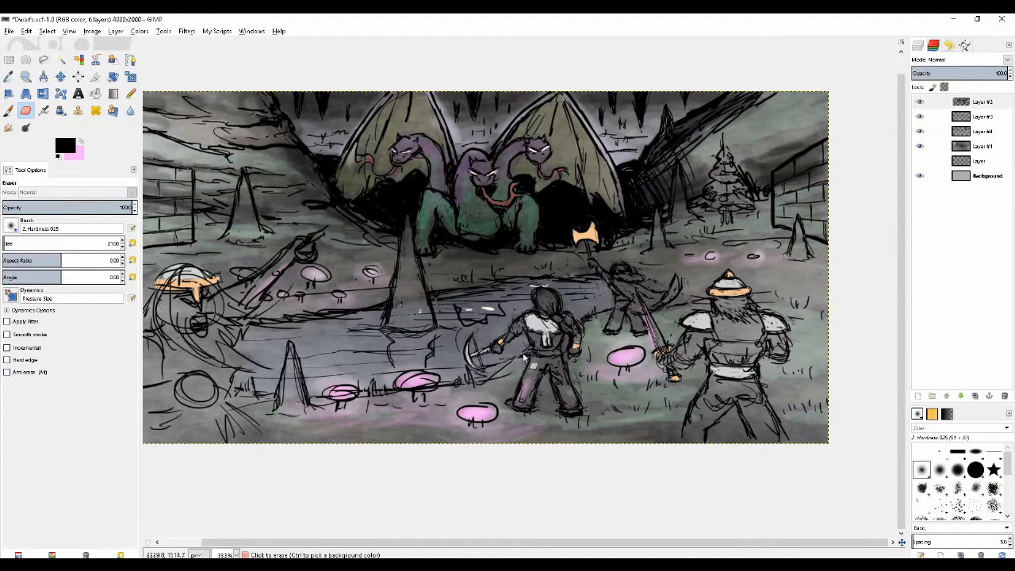
key("p")
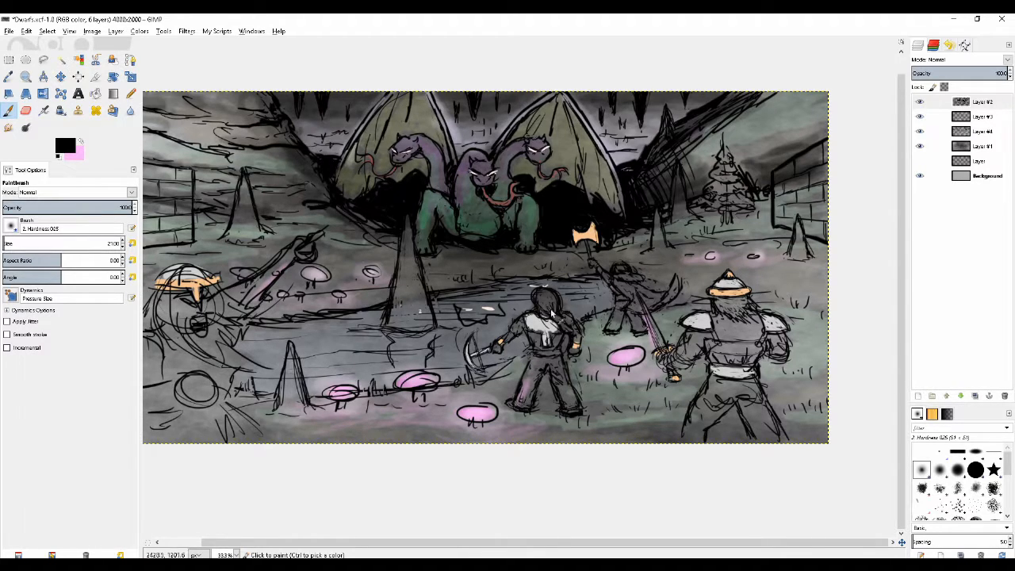
- Touch up the central dwarf's braid and arm outlines and the strokes around his pickaxe
key("shift+e")
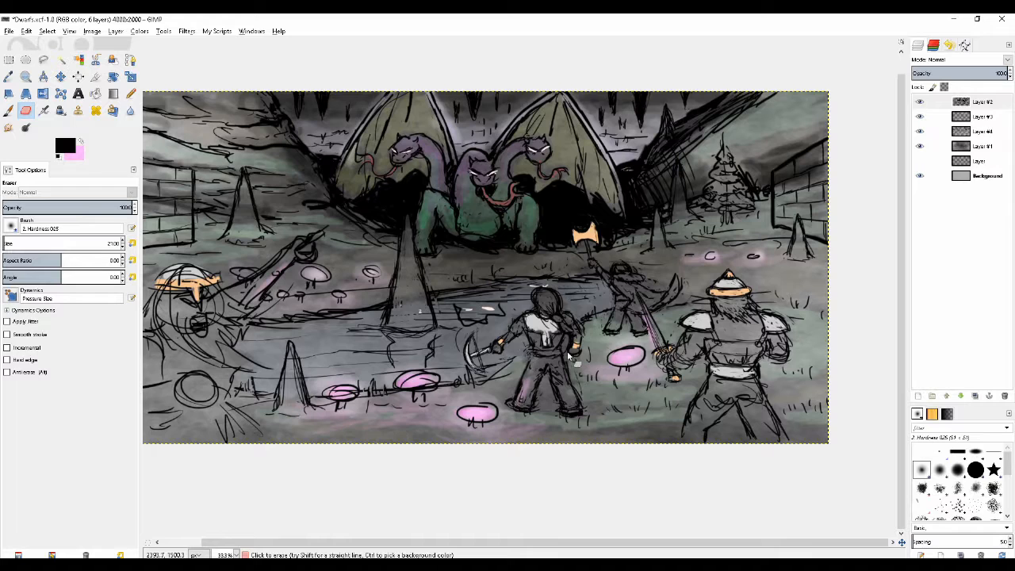
key("p")
left_click_drag(511, 362, 482, 376)
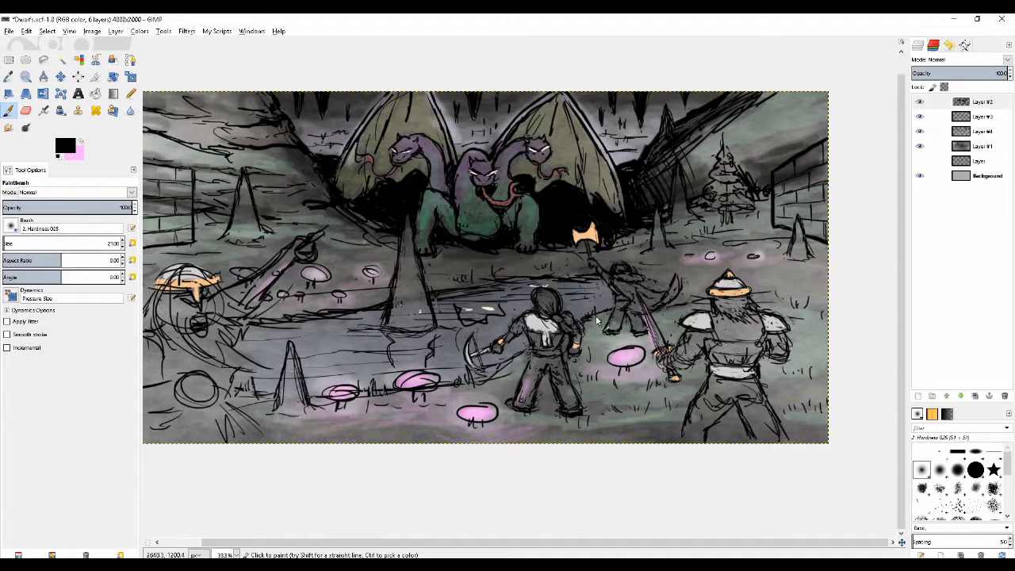
key("shift+e")
key("p")
- Thicken the tip of the fir tree with black paint and erase the excess around it
left_click_drag(422, 223, 428, 251)
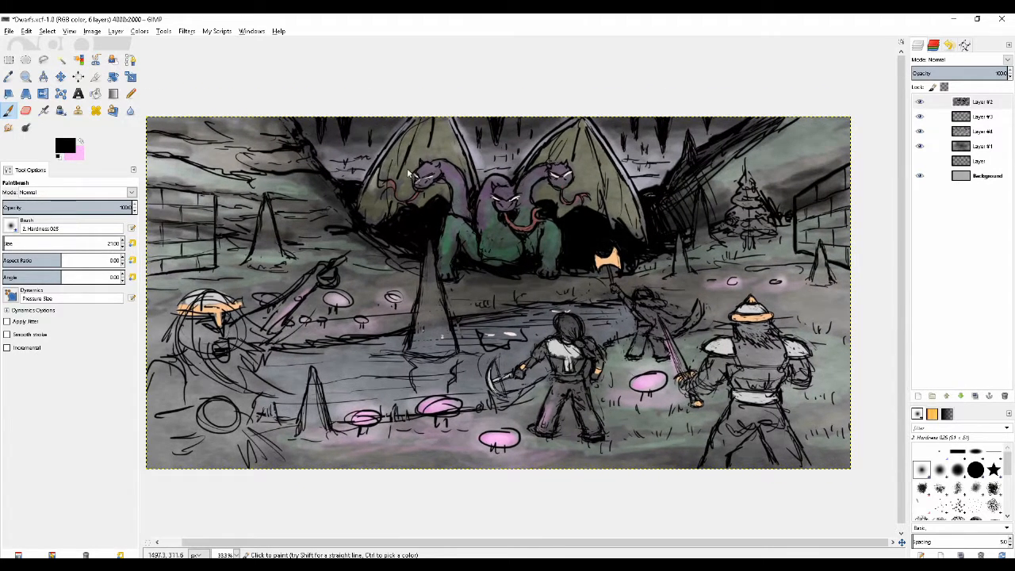
left_click_drag(231, 246, 247, 213)
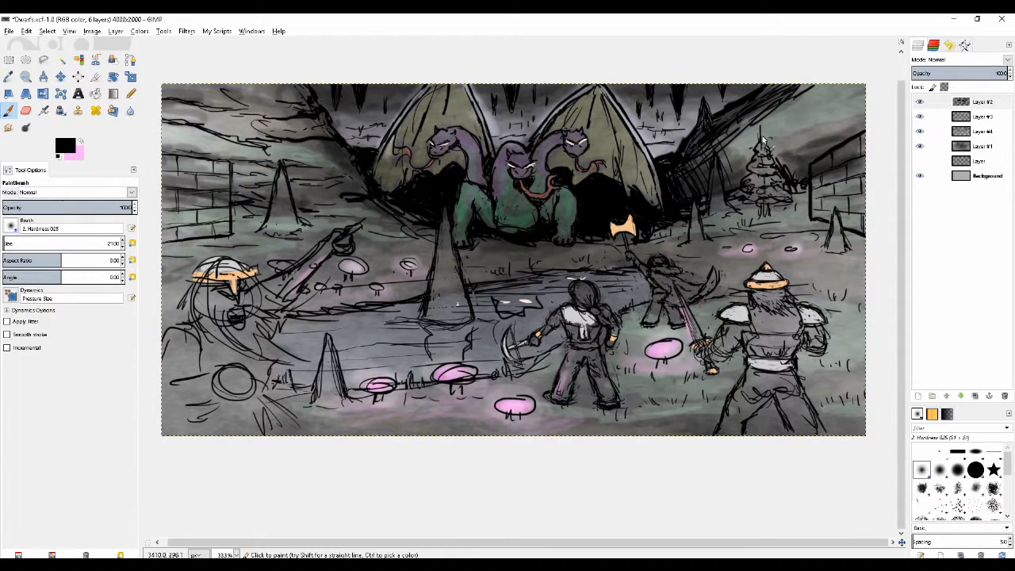
key("shift+e")
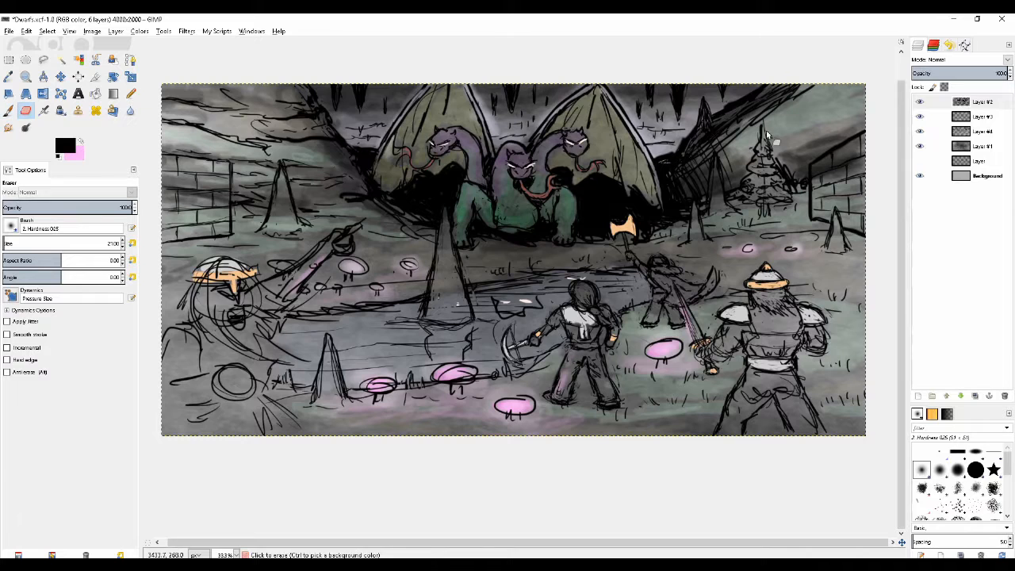
key("p")
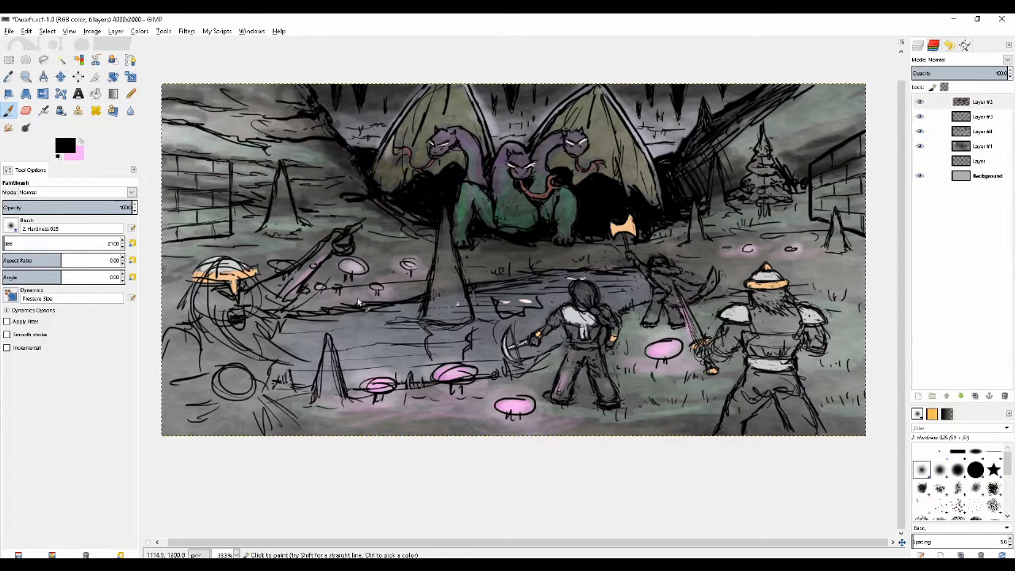
- Erase stray lines and sharpen the outlines of the pond stalagmite, the one beside the left brick wall and the small one near the fir tree
key("shift+e")
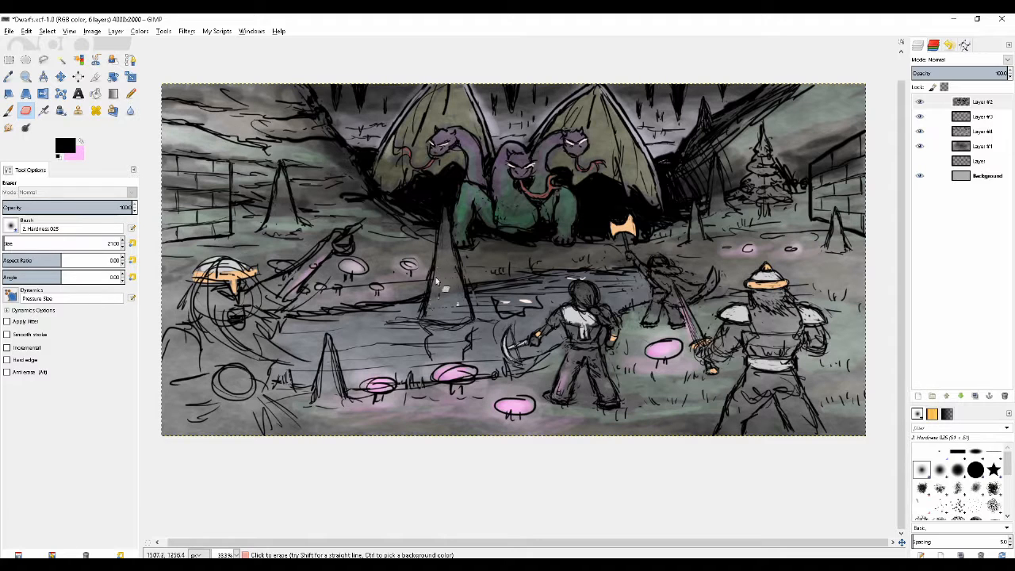
key("p")
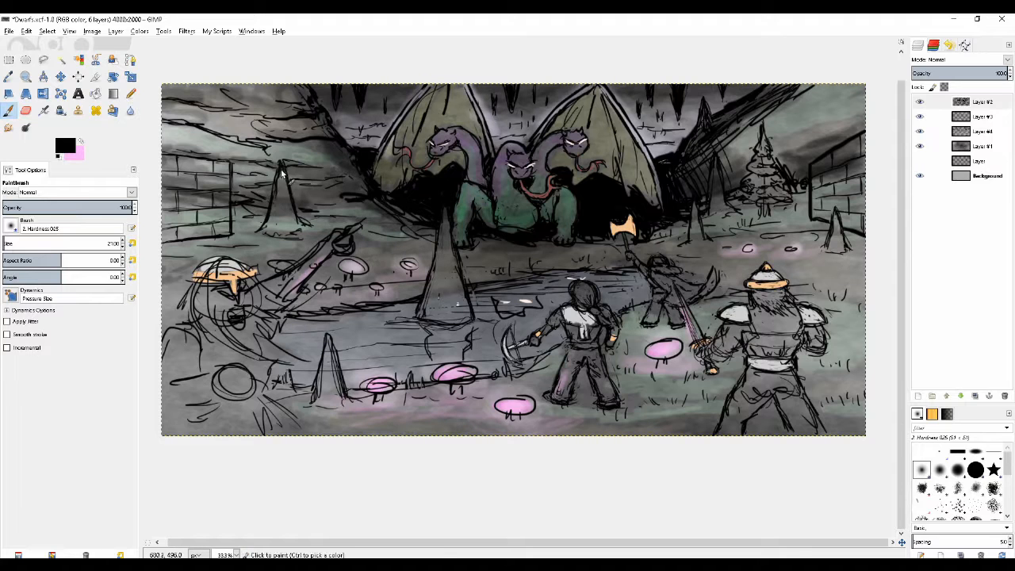
key("shift+e")
mouse_move(284, 168)
left_mouse_down()
mouse_move(280, 182)
mouse_move(288, 177)
left_mouse_up()
key("p")
key("shift+e")
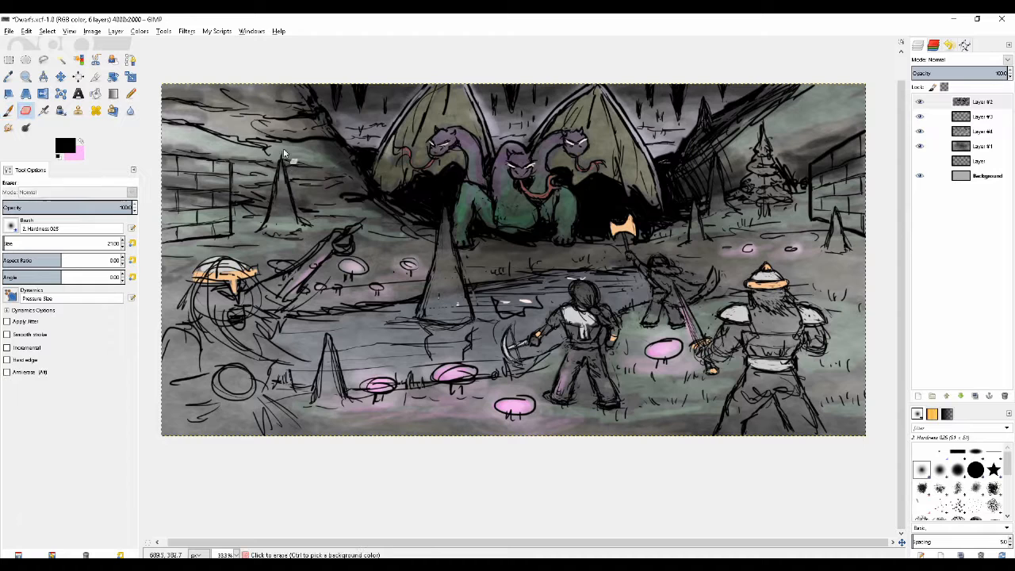
key("p")
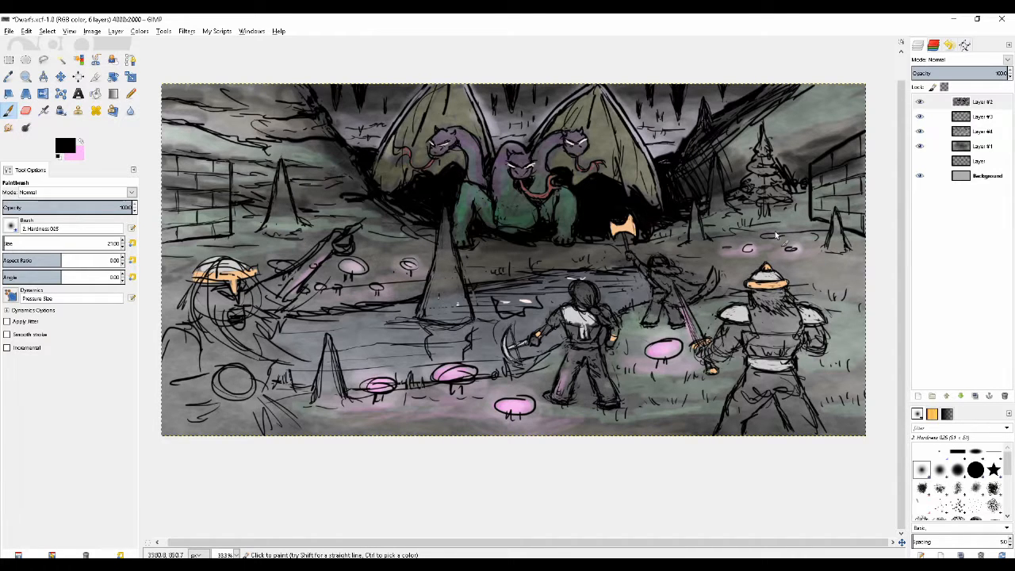
key("shift+e")
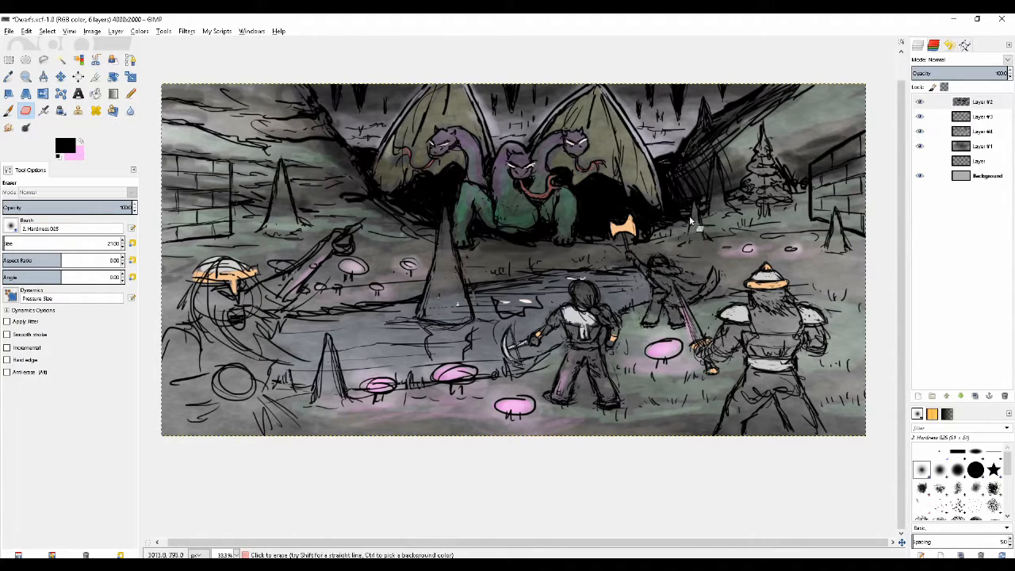
key("p")
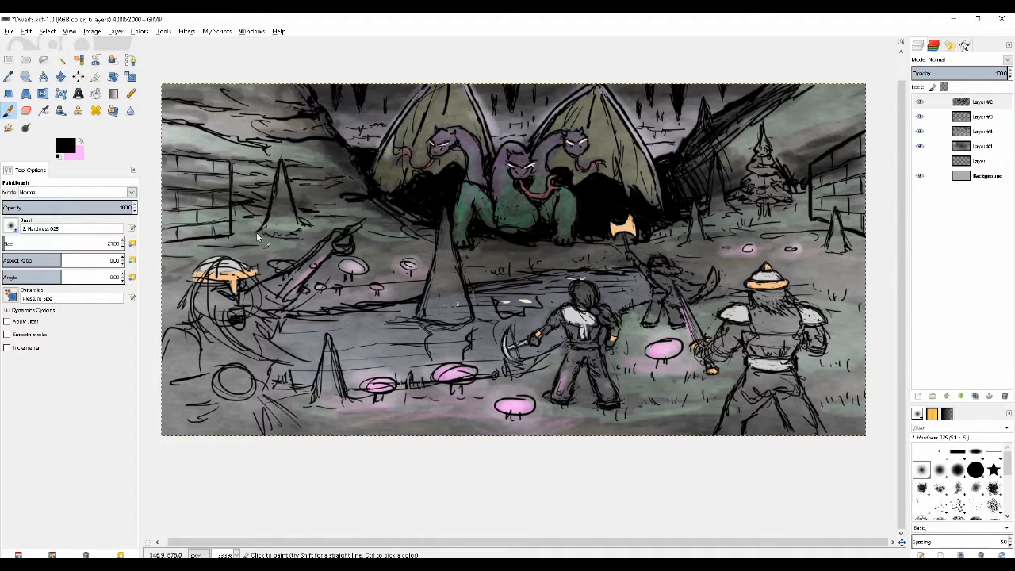
- Erase the sketch lines running across the caps of the two pink mushrooms at the pond's near edge
left_click_drag(426, 317, 437, 304)
key("shift+e")
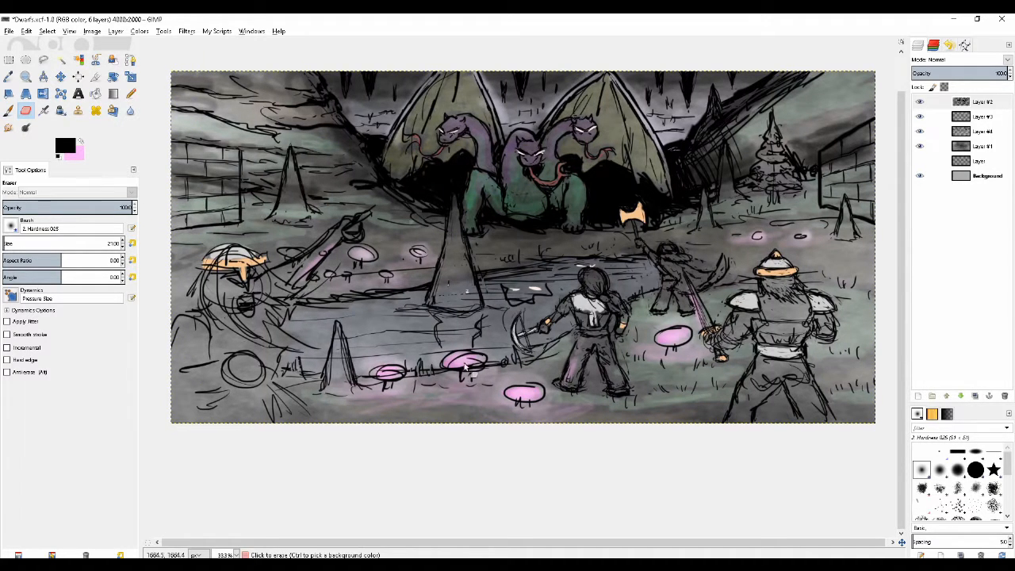
mouse_move(470, 368)
left_mouse_down()
mouse_move(452, 361)
mouse_move(474, 359)
left_mouse_up()
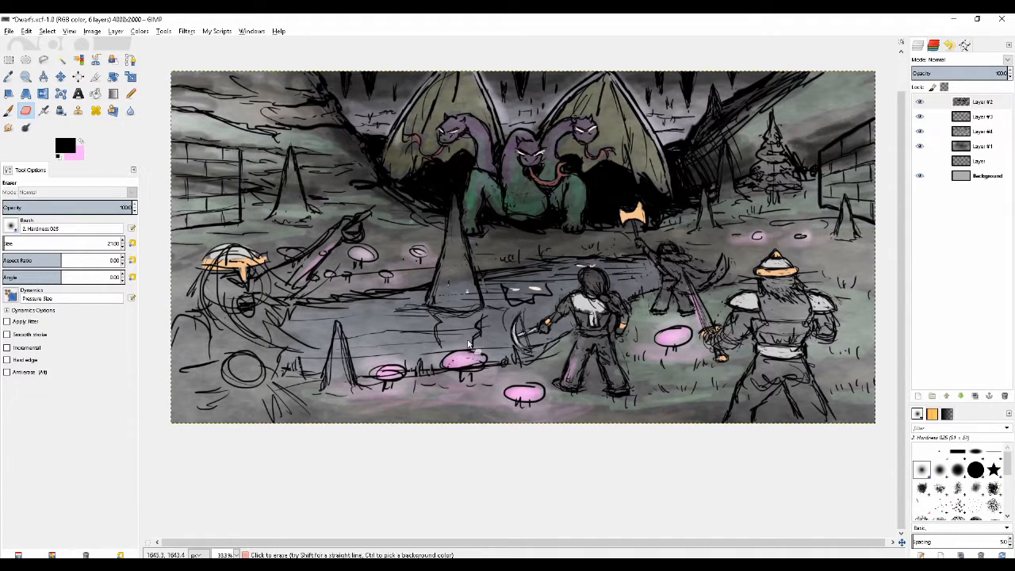
left_click_drag(389, 374, 386, 372)
scroll(548, 230, "down", 2)
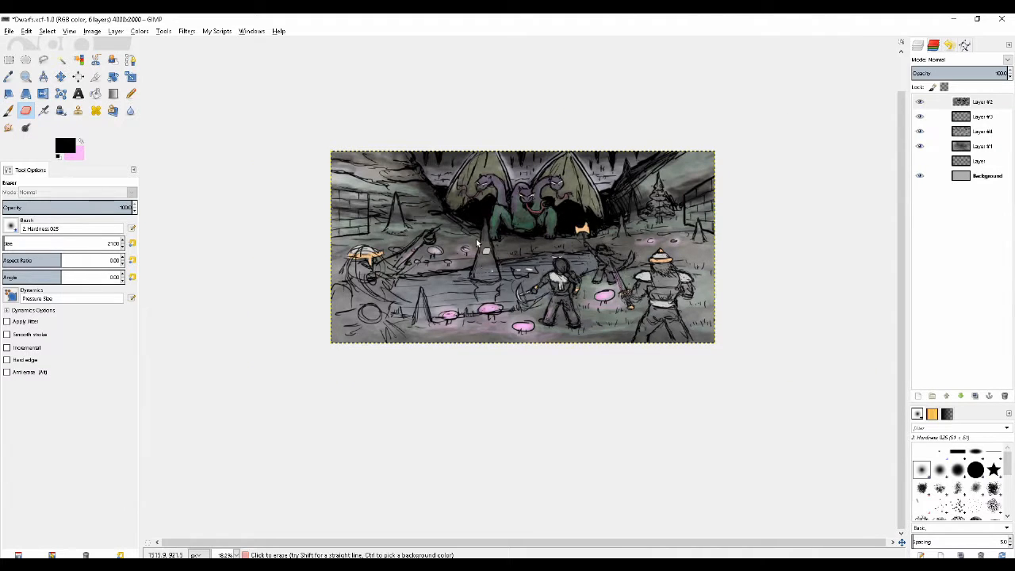
scroll(476, 239, "up", 1)
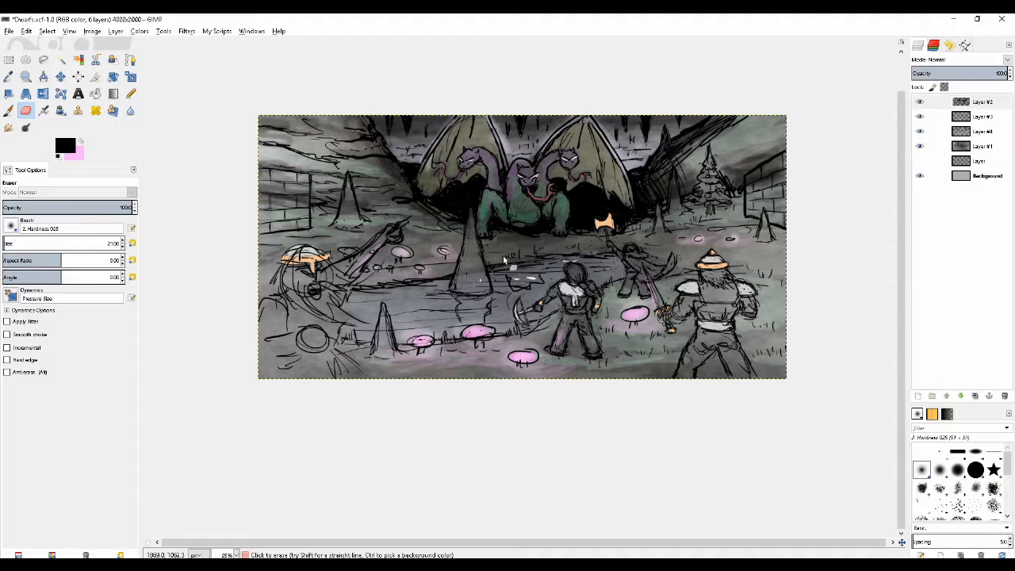
left_click_drag(503, 254, 497, 252)
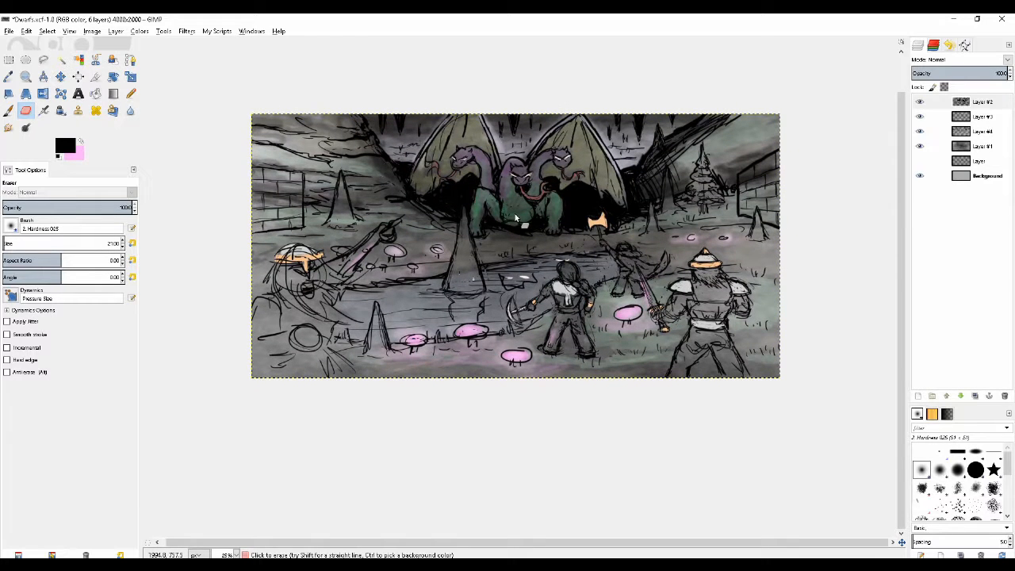
- Switch to Chrome and close the three website tabs beside the DeviantArt journal
key("alt+Tab")
key("alt+Tab")
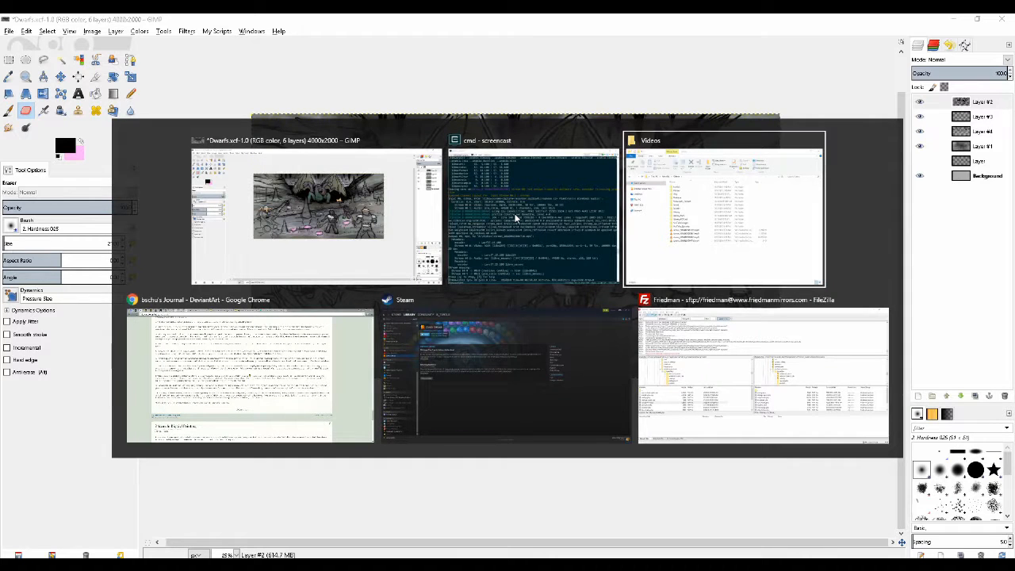
key("alt+Tab")
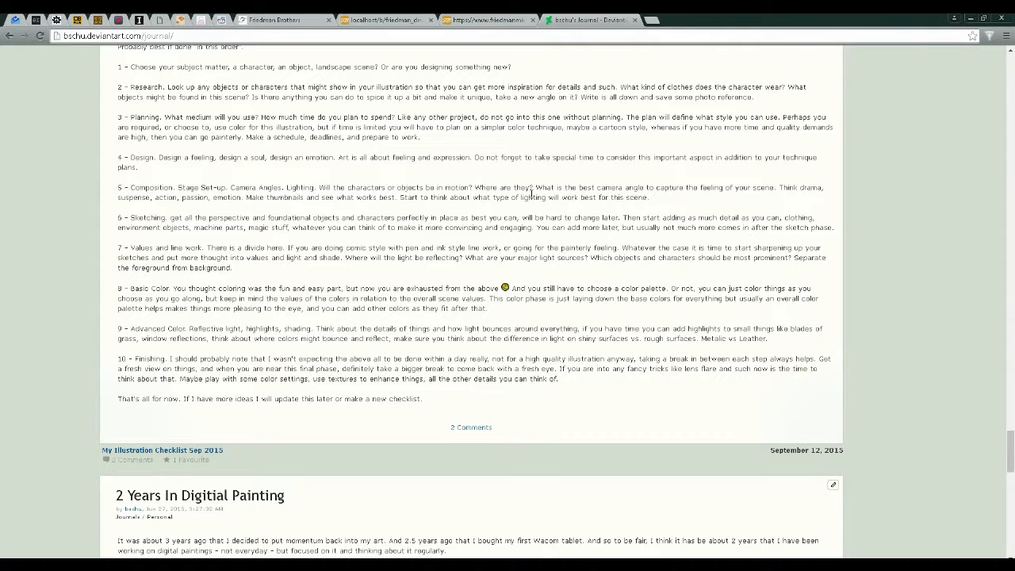
scroll(533, 144, "up", 3)
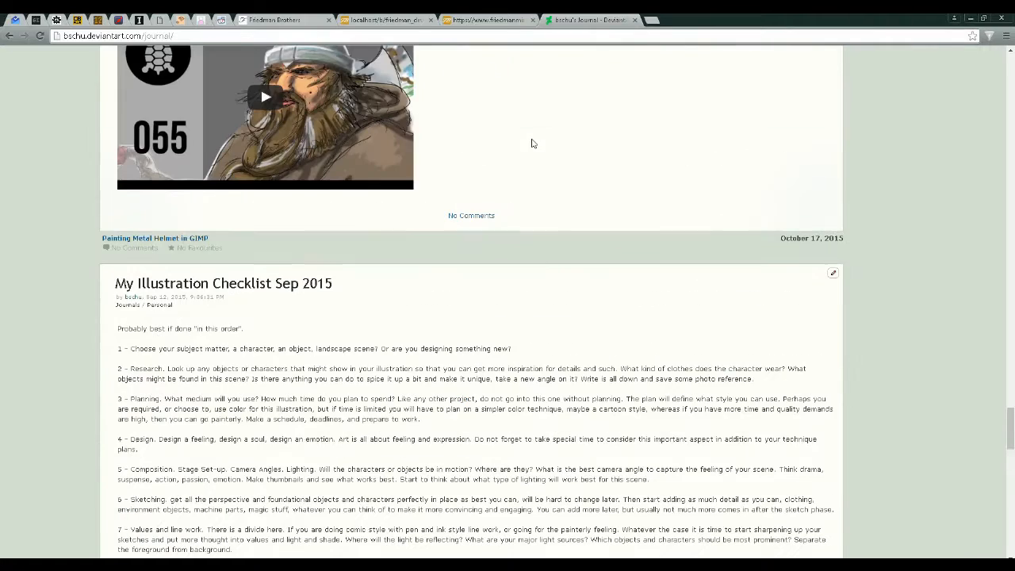
left_click(532, 20)
left_click(431, 20)
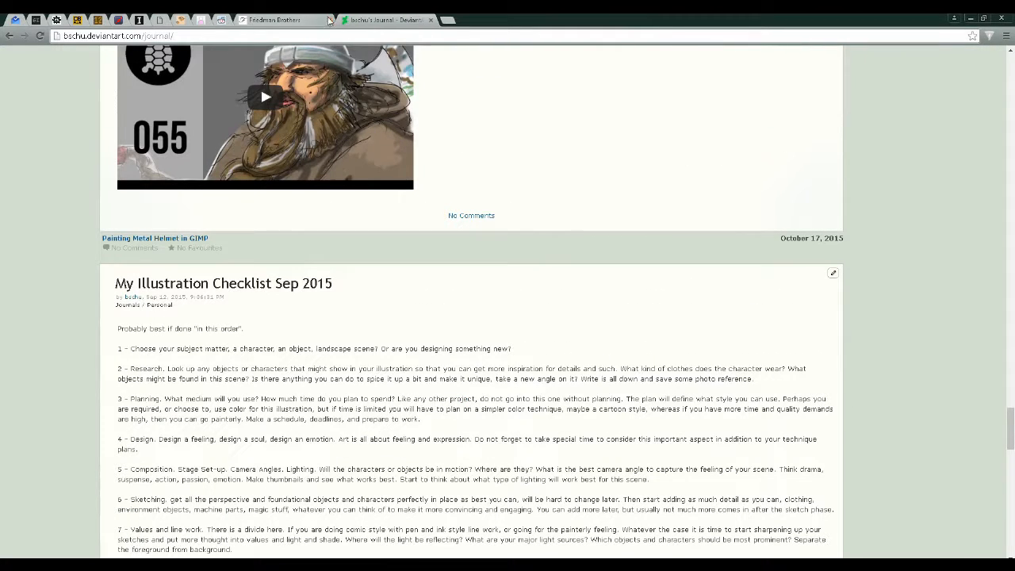
left_click(328, 20)
- Read through the "My Illustration Checklist Sep 2015" journal entry and switch back to the painting in GIMP
scroll(610, 152, "down", 3)
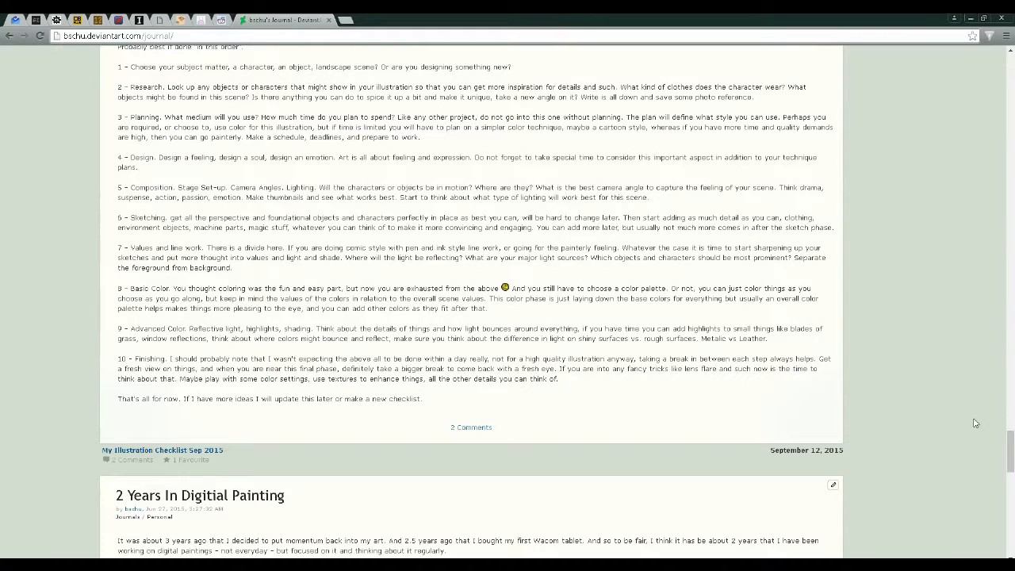
left_click_drag(1012, 449, 1008, 447)
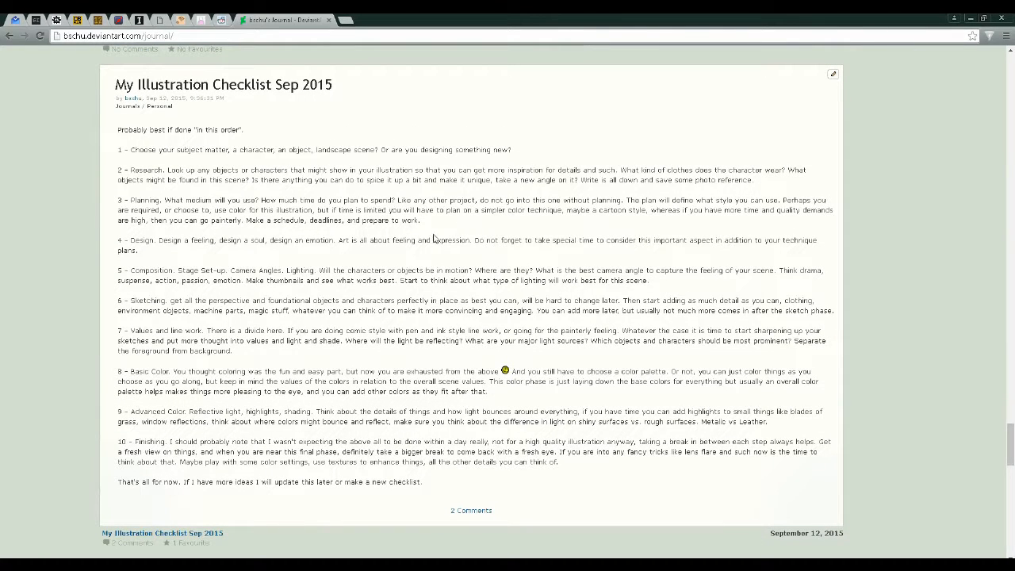
left_click_drag(179, 152, 291, 153)
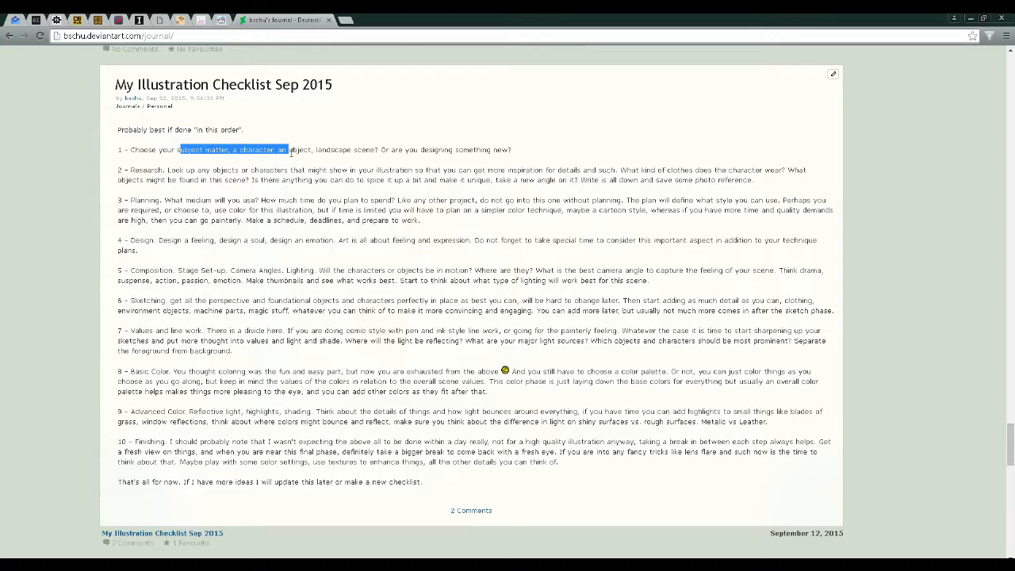
left_click(291, 152)
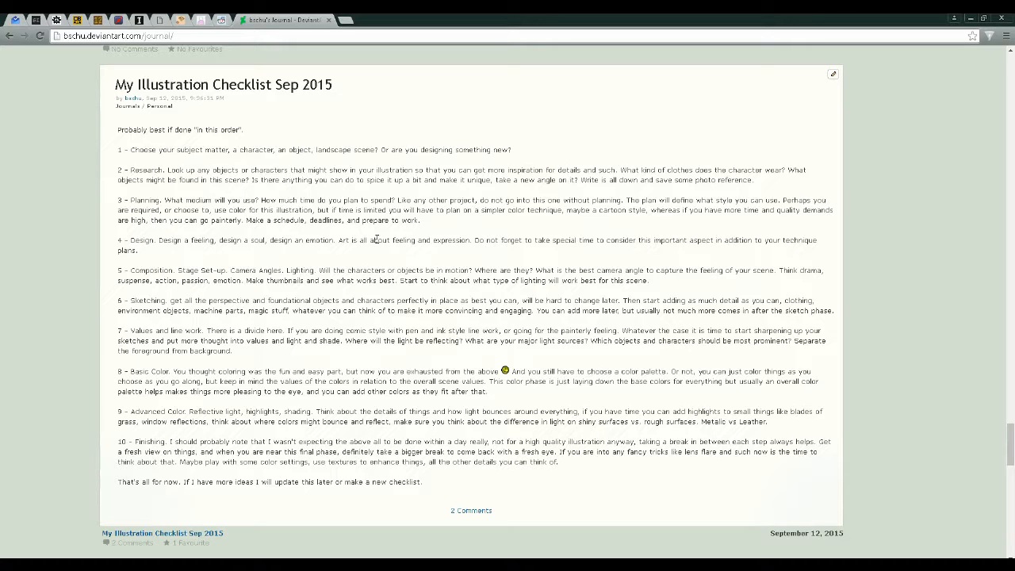
key("alt+Tab")
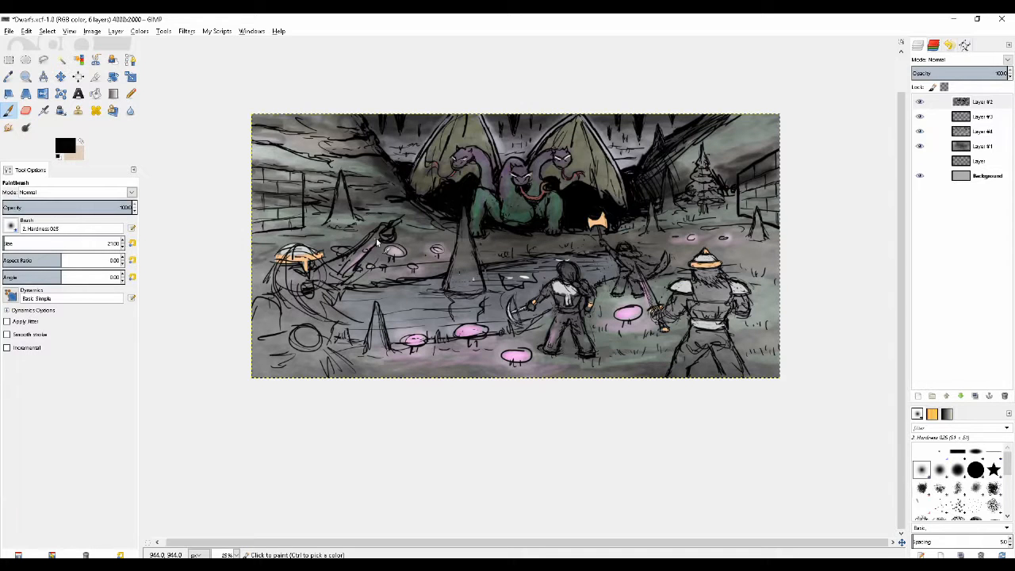
key("shift+e")
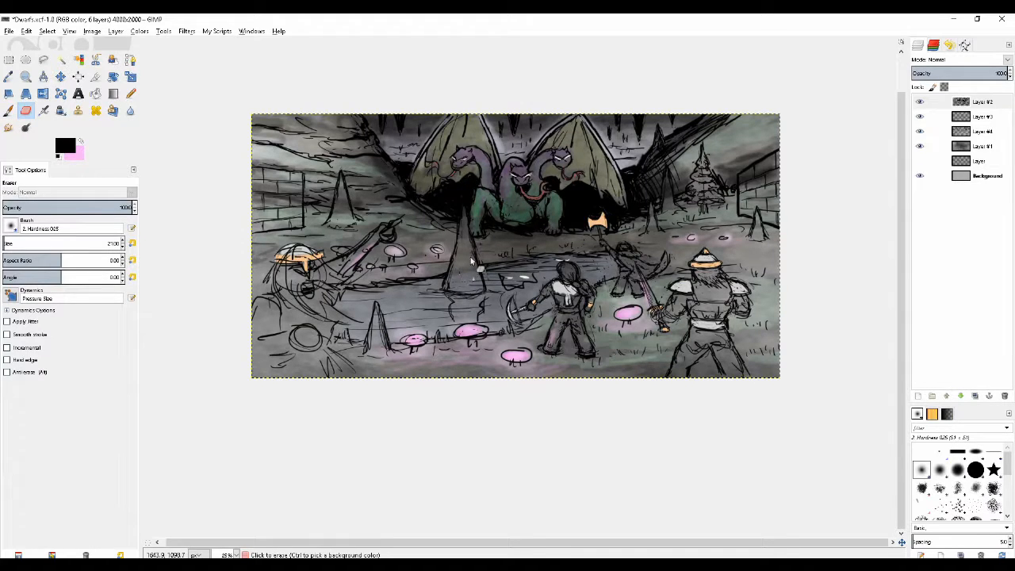
key("p")
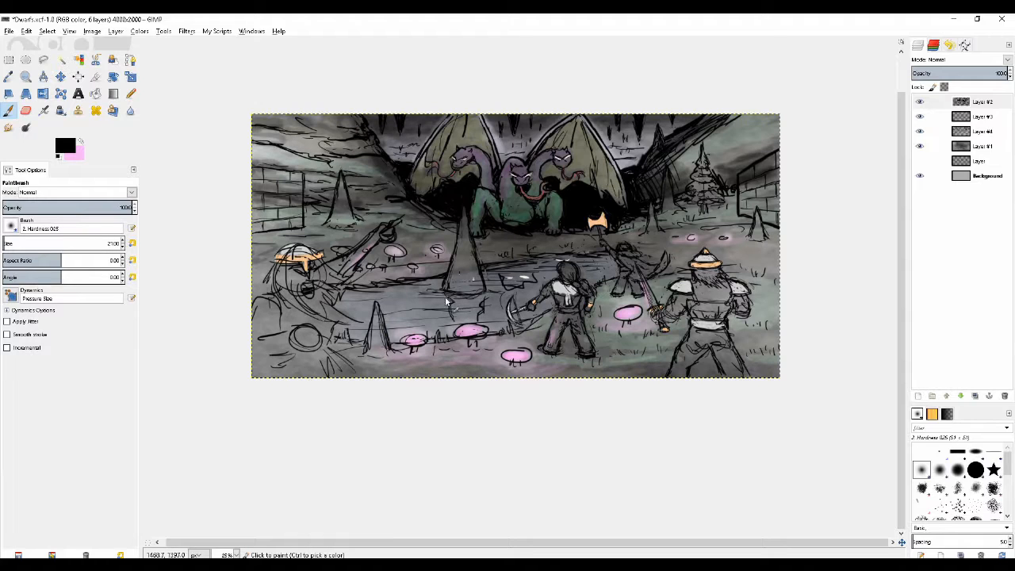
left_click(468, 319)
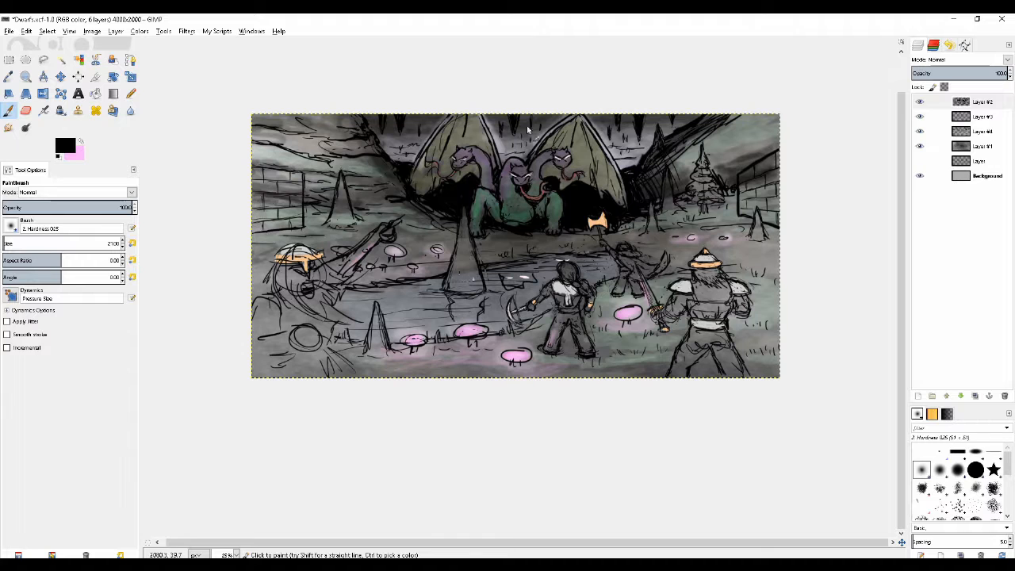
key("plus")
left_click_drag(411, 143, 422, 208)
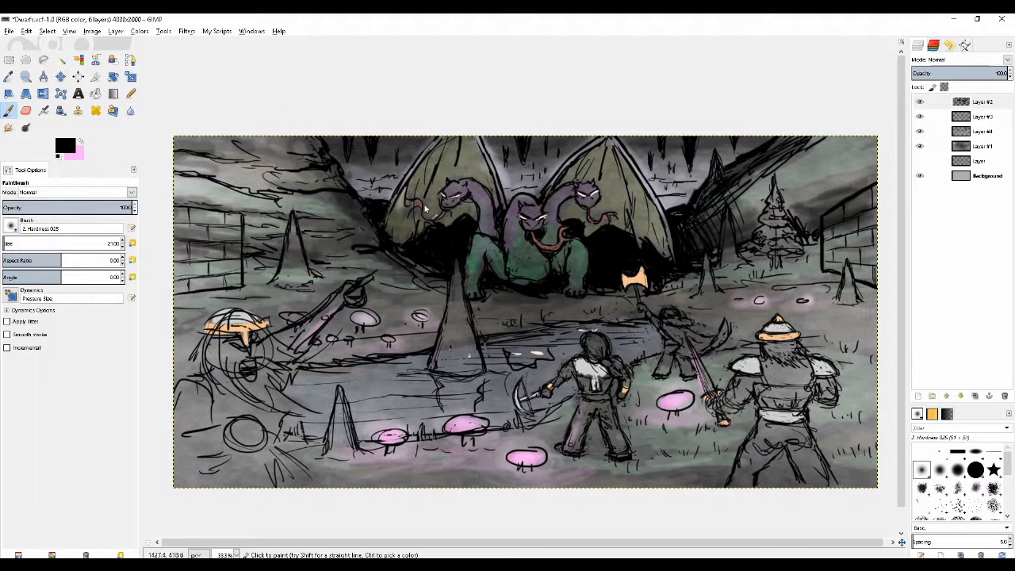
key("ctrl+z")
left_click_drag(435, 142, 422, 158)
key("shift+e")
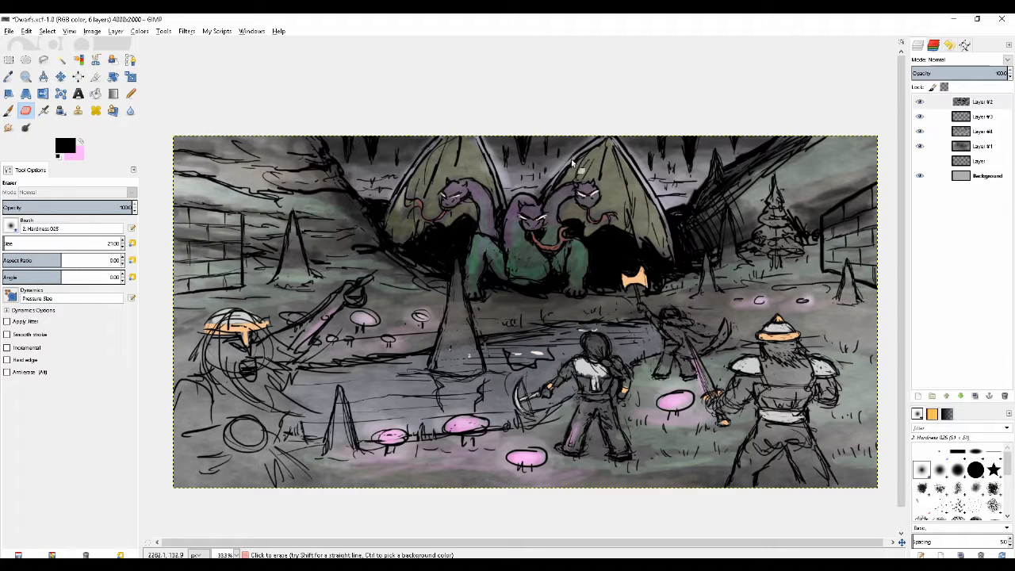
key("p")
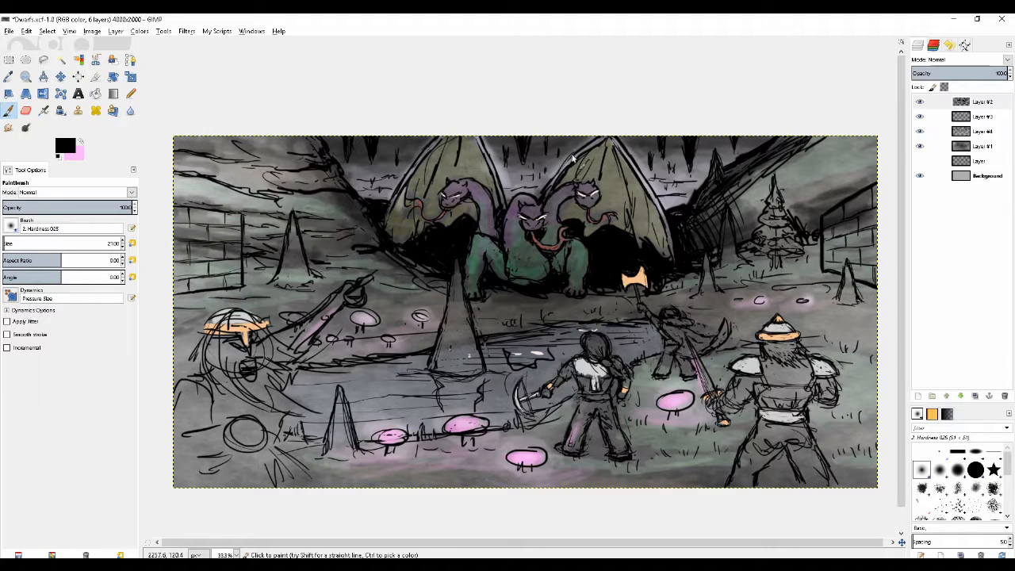
- Add a new layer at the top of the stack, make it active and set the foreground color to gray acacac
left_click(920, 399)
left_click(93, 196)
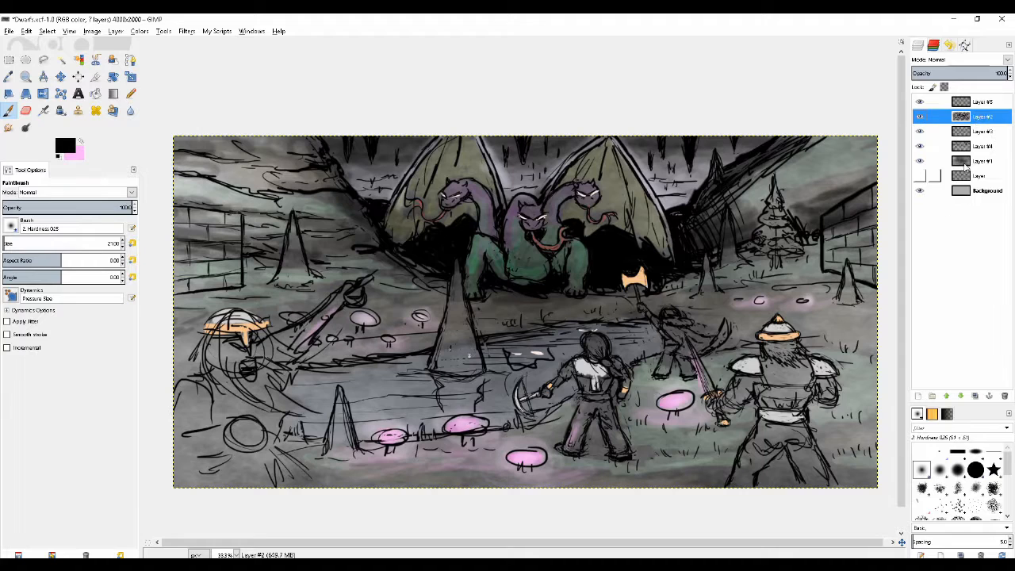
left_click(983, 102)
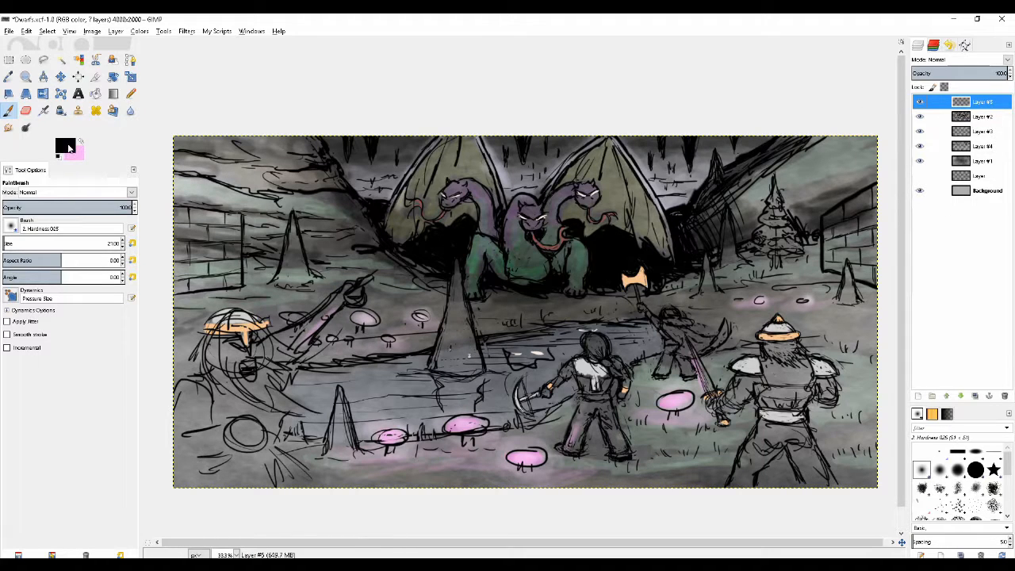
left_click(65, 146)
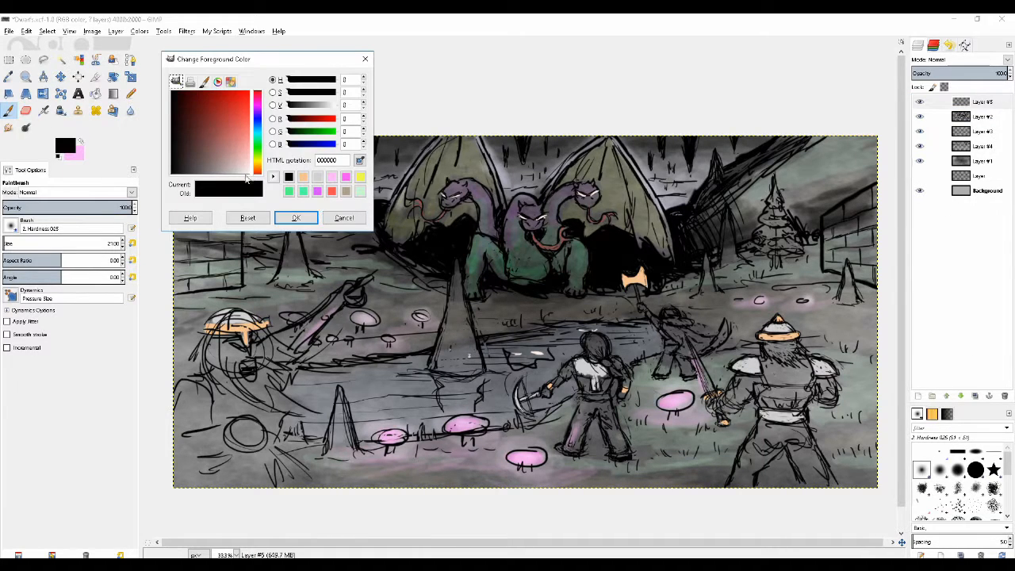
left_click(226, 163)
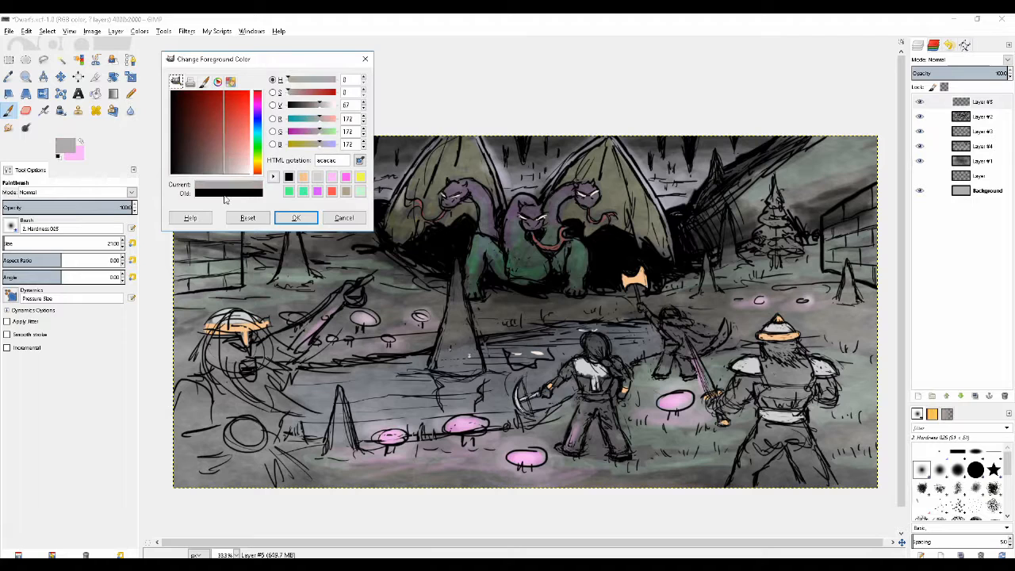
left_click(296, 218)
- Bucket-fill the new layer with the gray and lower its opacity to about 60
left_click(94, 93)
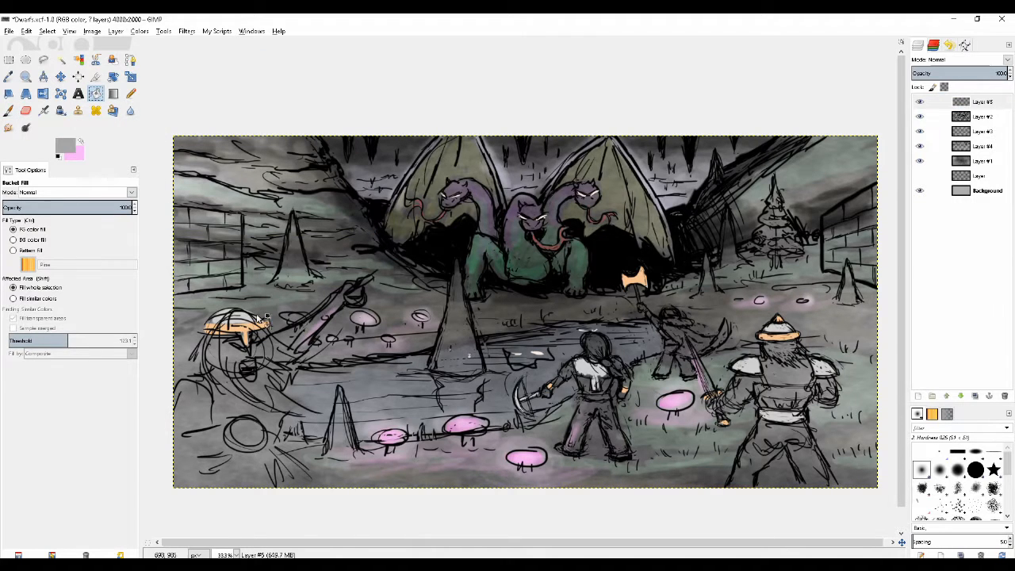
left_click(439, 280)
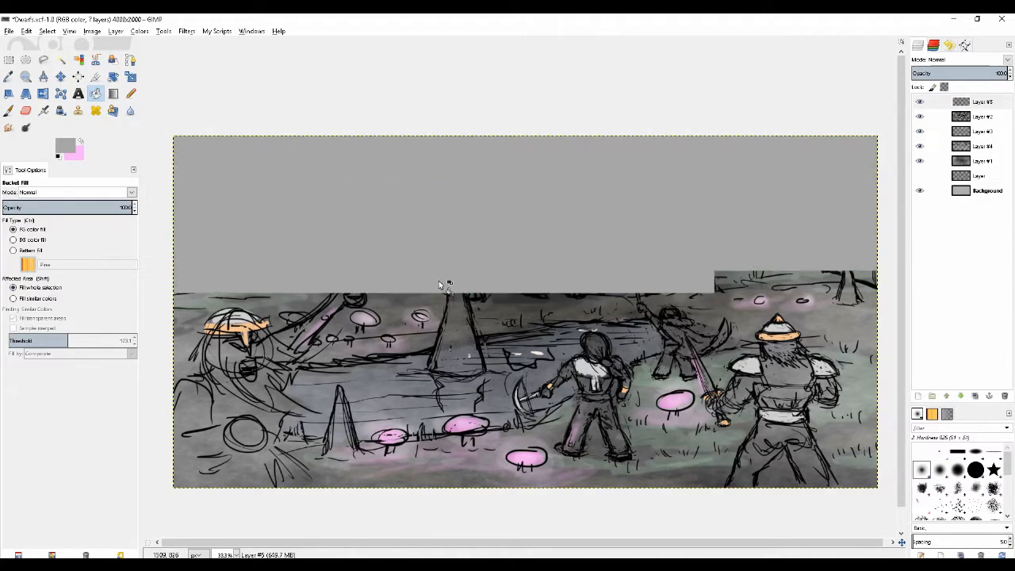
left_click(960, 73)
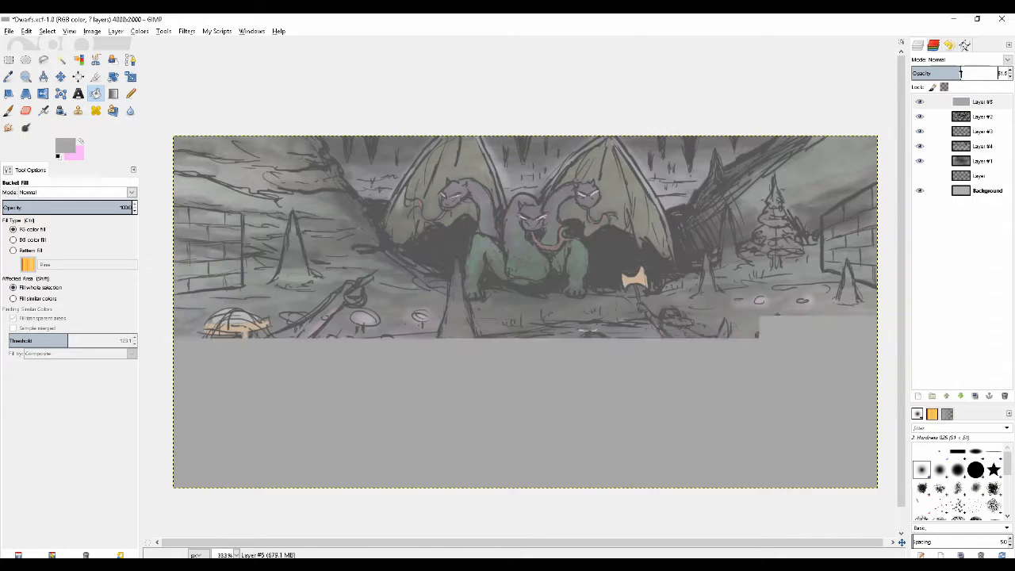
left_click(968, 73)
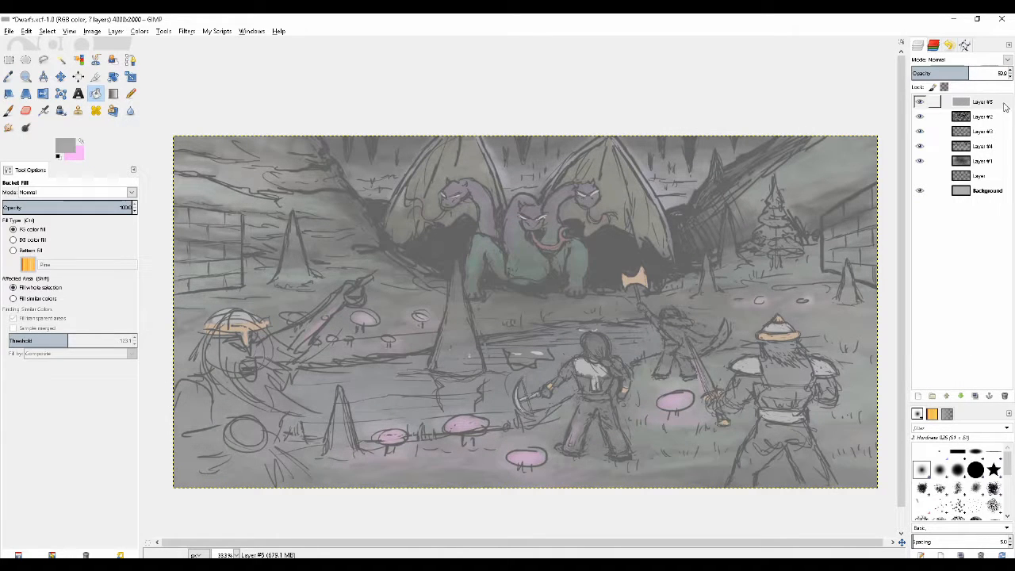
- Add a transparent 4000 by 2000 px layer above the gray one and set the foreground color to black
left_click(919, 396)
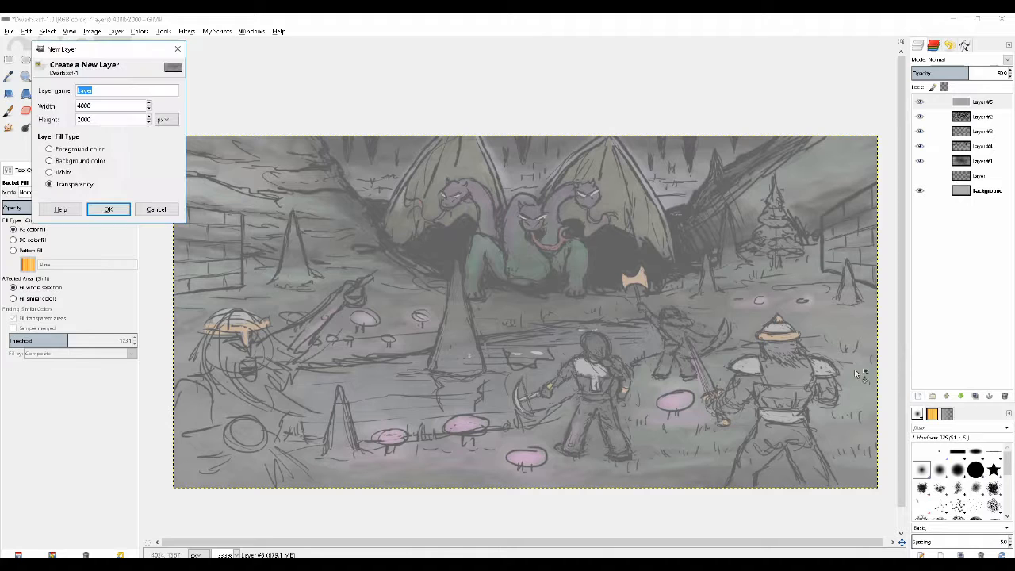
left_click(108, 209)
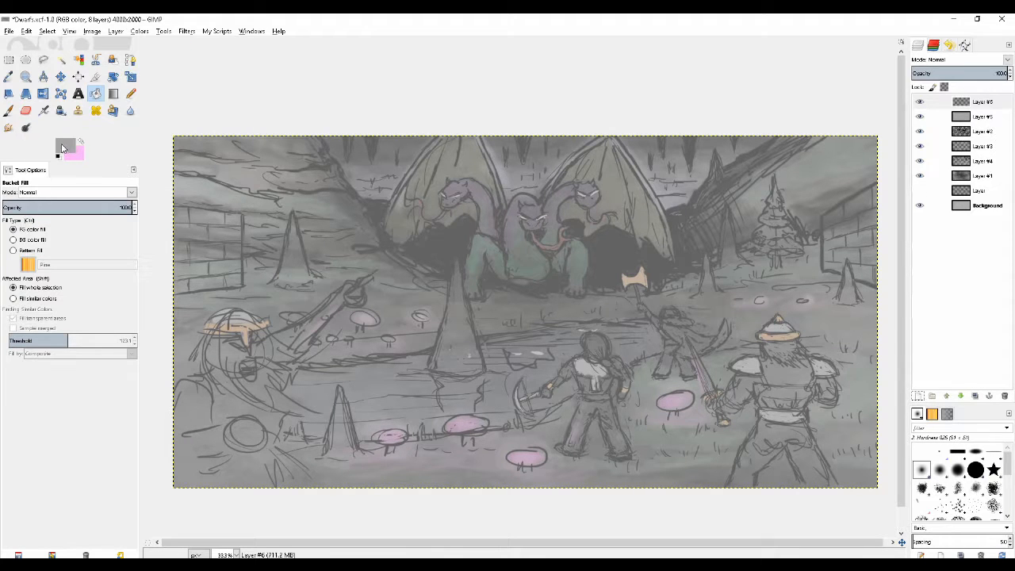
left_click(63, 148)
left_click(182, 155)
left_click(291, 217)
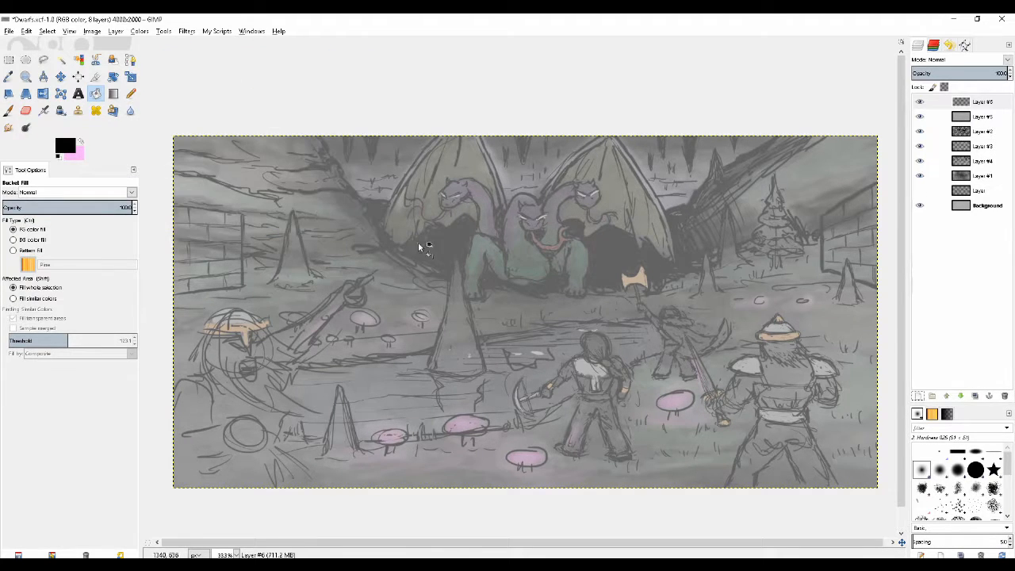
- Take the Paintbrush and enlarge the brush size to 61
left_click_drag(420, 225, 422, 199)
scroll(411, 207, "down", 1)
scroll(409, 211, "up", 1)
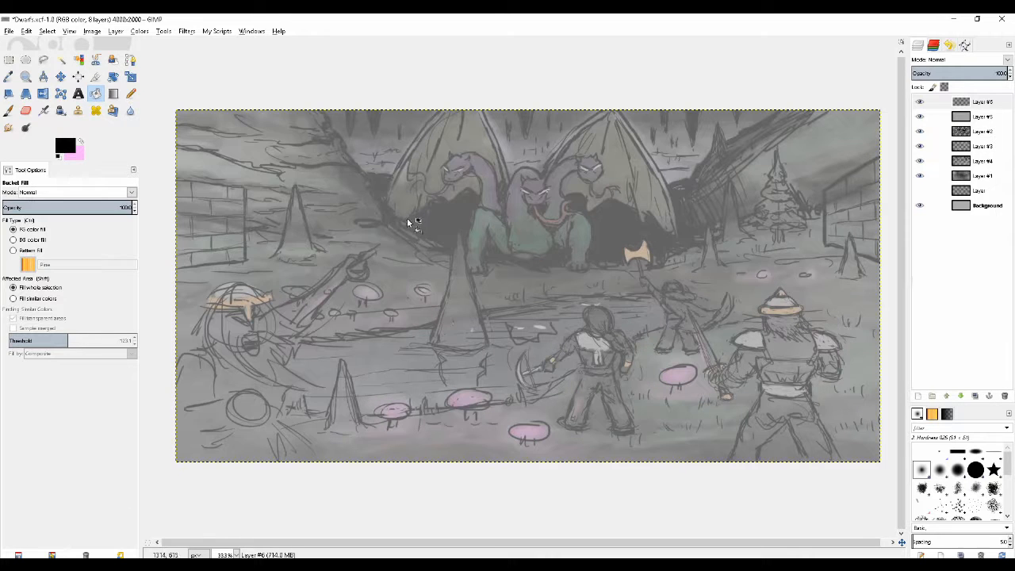
key("p")
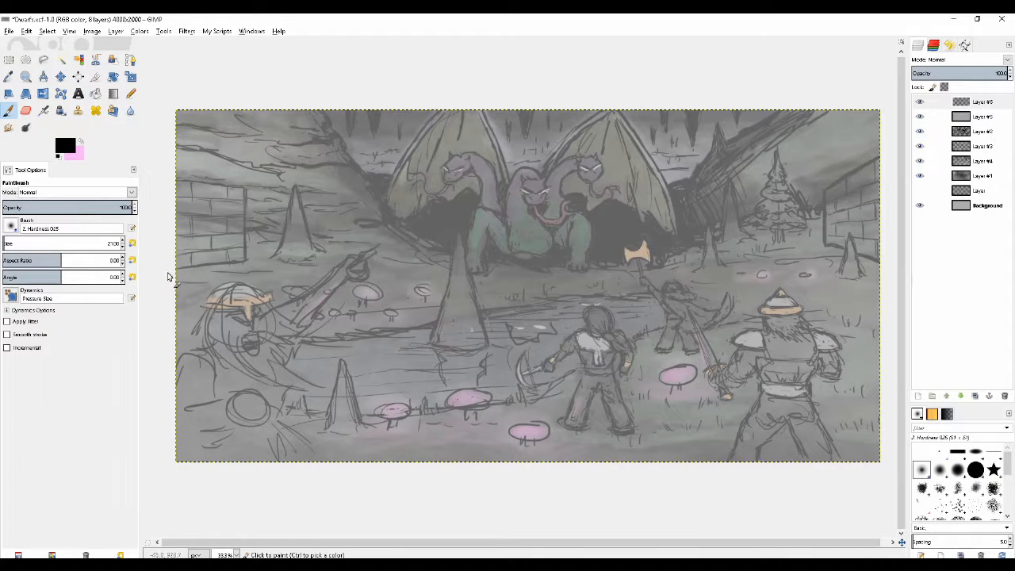
left_click_drag(341, 218, 339, 220)
key("shift+bracketright")
key("shift+bracketright")
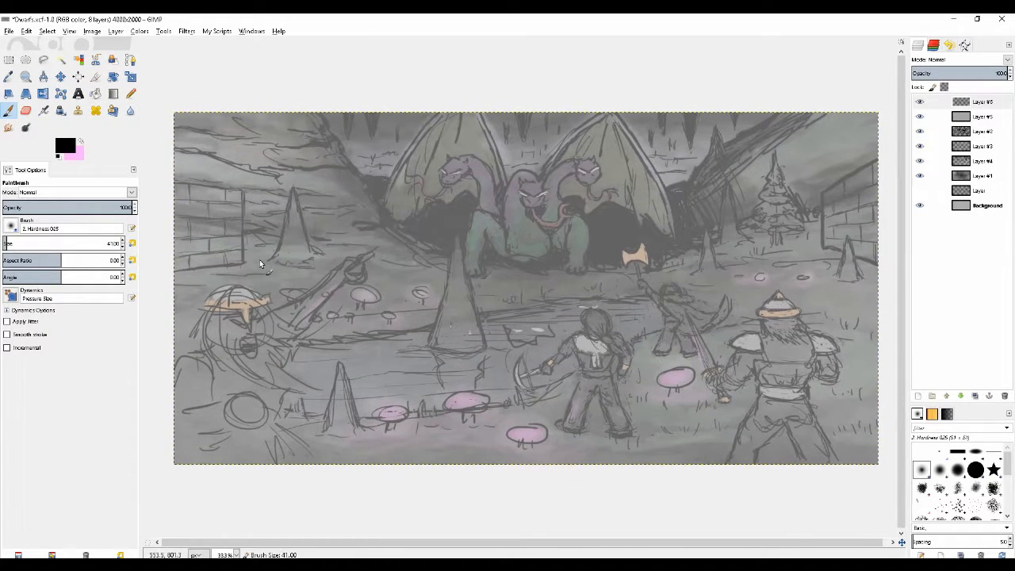
- Try to draw a straight black horizon line across the painting at the hydra's feet with Pressure Size dynamics
left_click(166, 269)
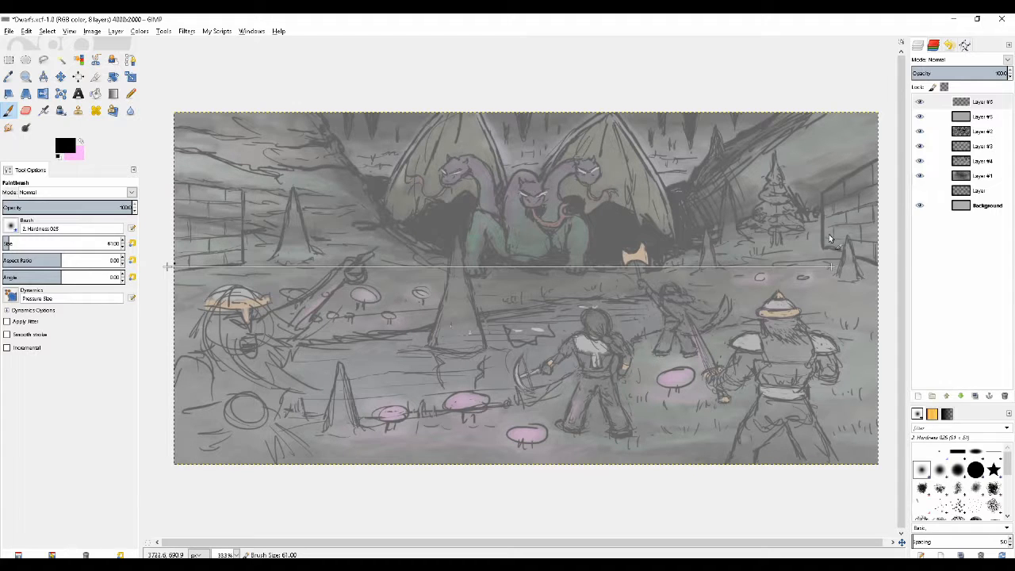
left_click(876, 265, "shift")
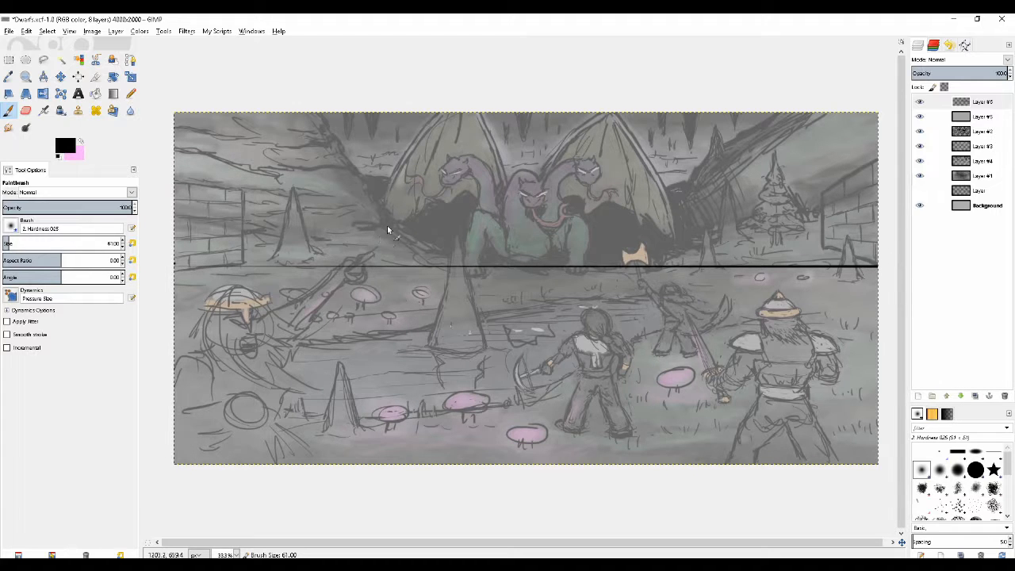
key("ctrl+z")
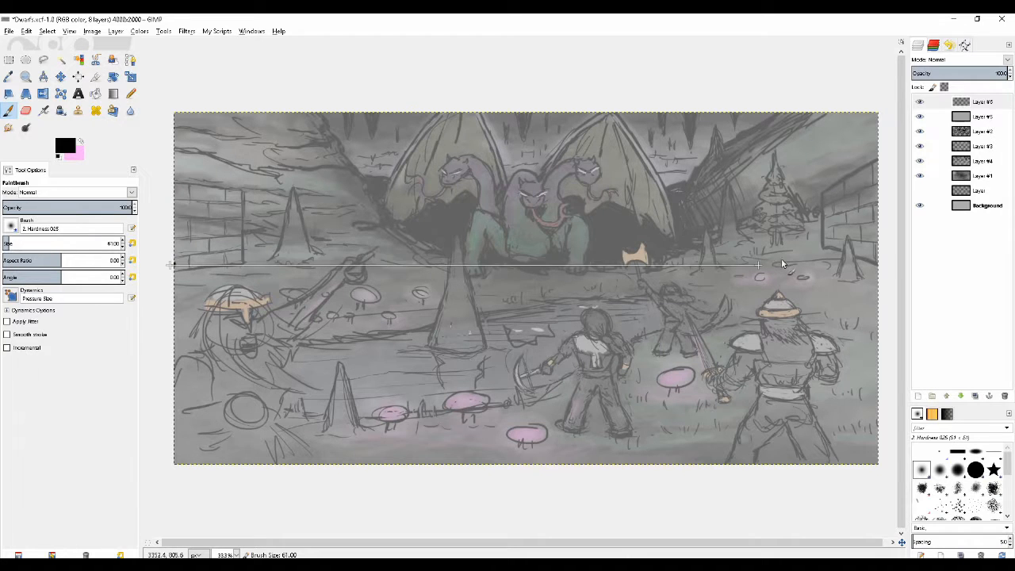
left_click(882, 268, "shift")
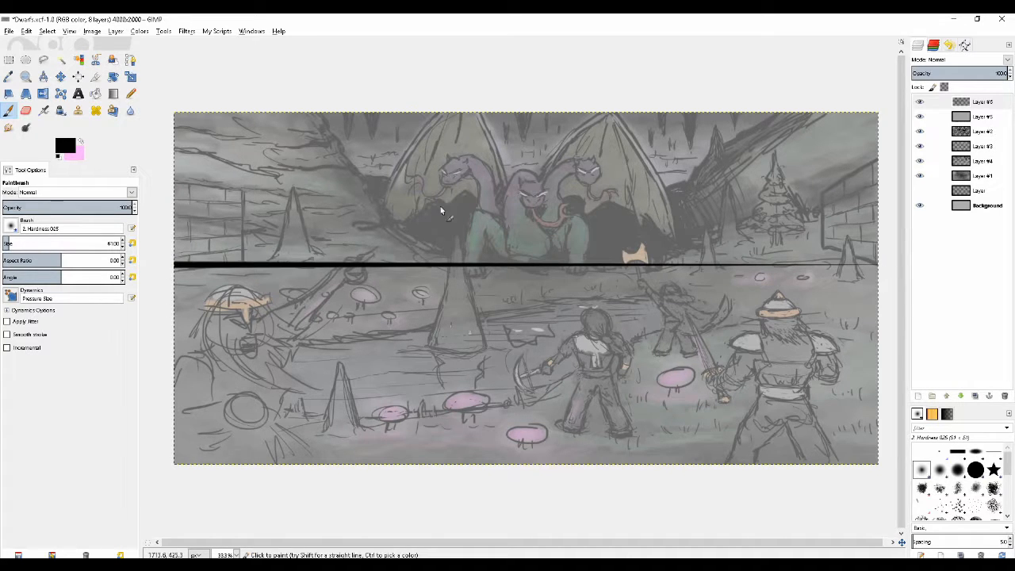
key("ctrl+z")
- Set the brush dynamics to Dynamics Off and draw a straight black horizon line across the full canvas at the hydra's feet
left_click(11, 295)
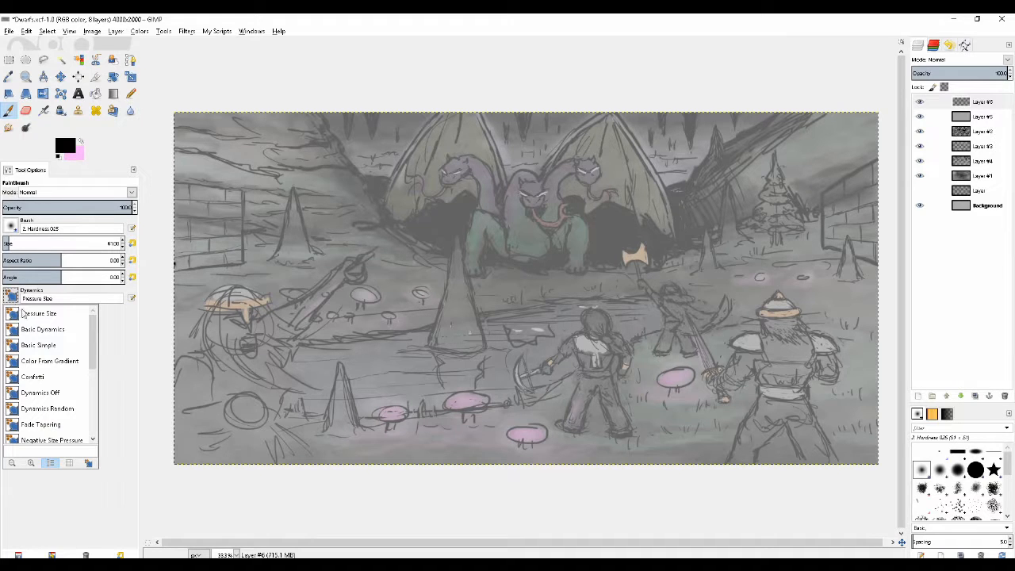
left_click(41, 393)
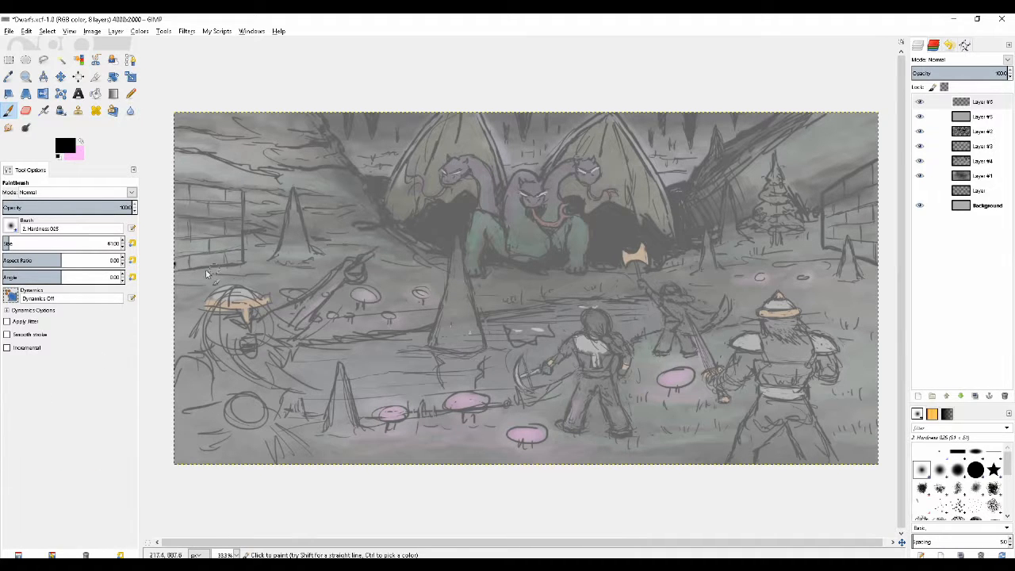
left_click(885, 264, "shift")
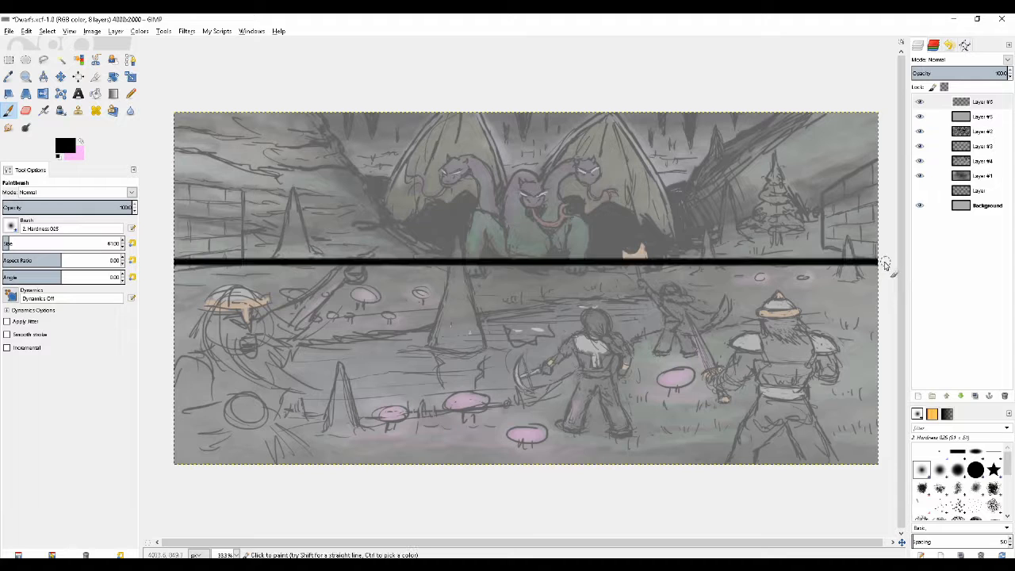
- Try to draw two straight diagonal lines from the middle of the horizon line down toward the canvas's lower edge
left_click(515, 267)
left_click(324, 452, "shift")
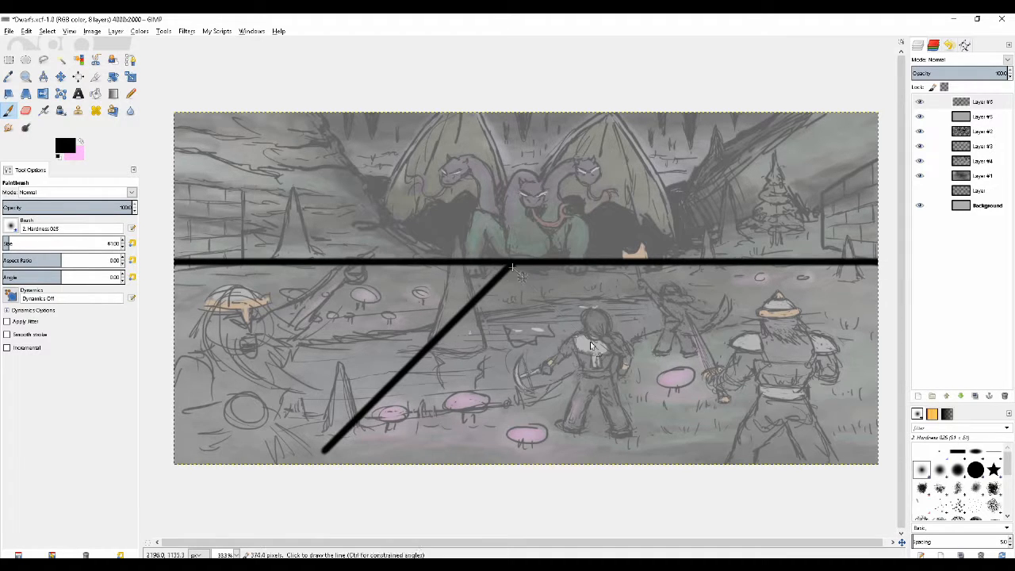
left_click(728, 470, "shift")
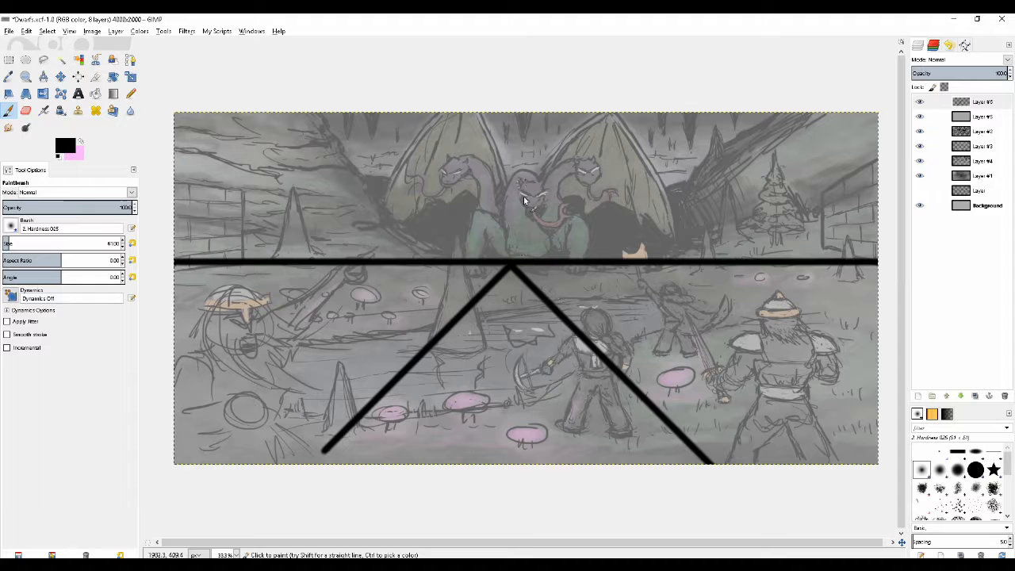
key("ctrl+z")
key("ctrl+z")
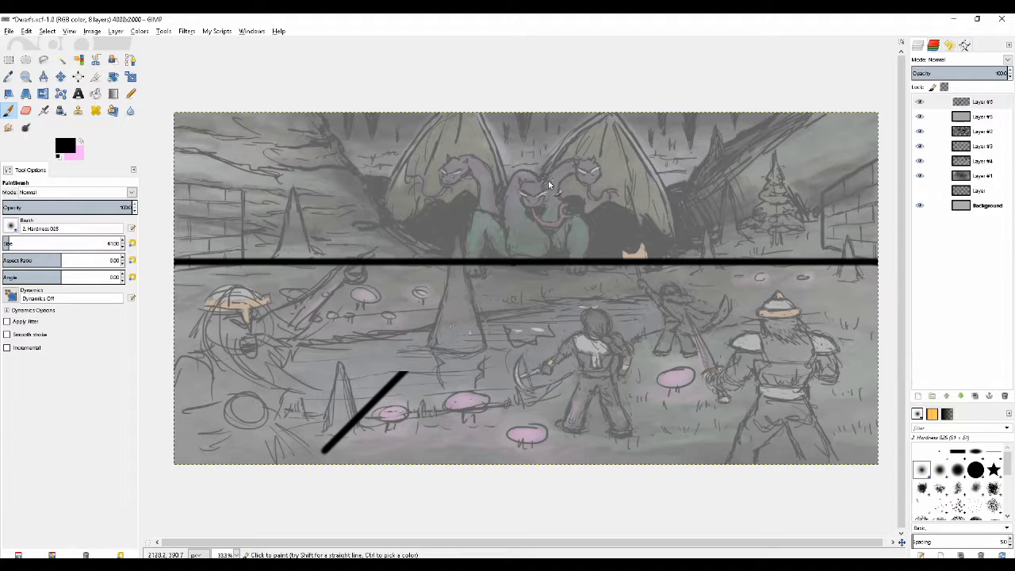
- Undo the lower guide lines and try a straight horizontal line across the canvas at the hydra's heads with brush size 51
key("ctrl+z")
key("bracketleft")
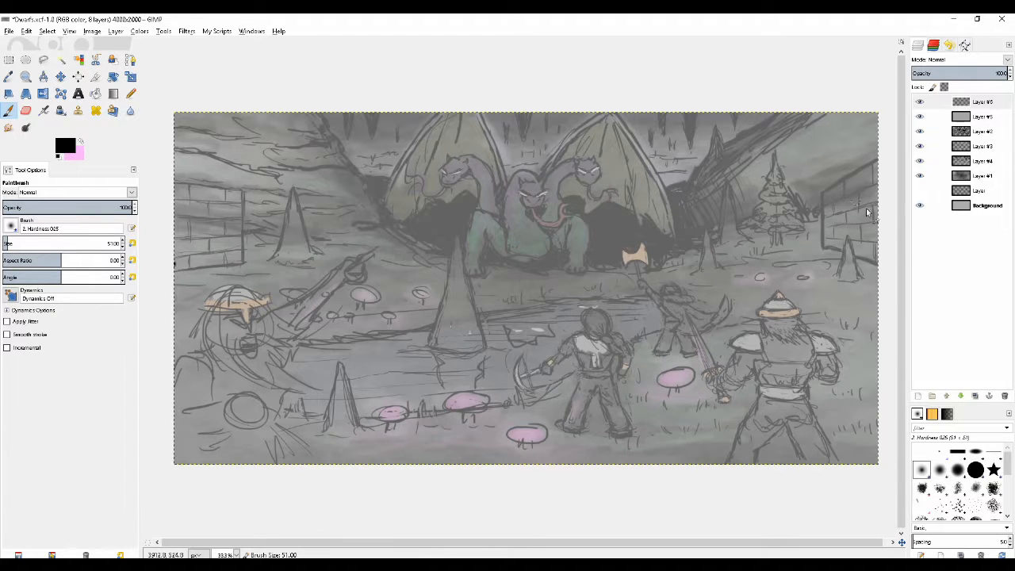
left_click(171, 203, "shift")
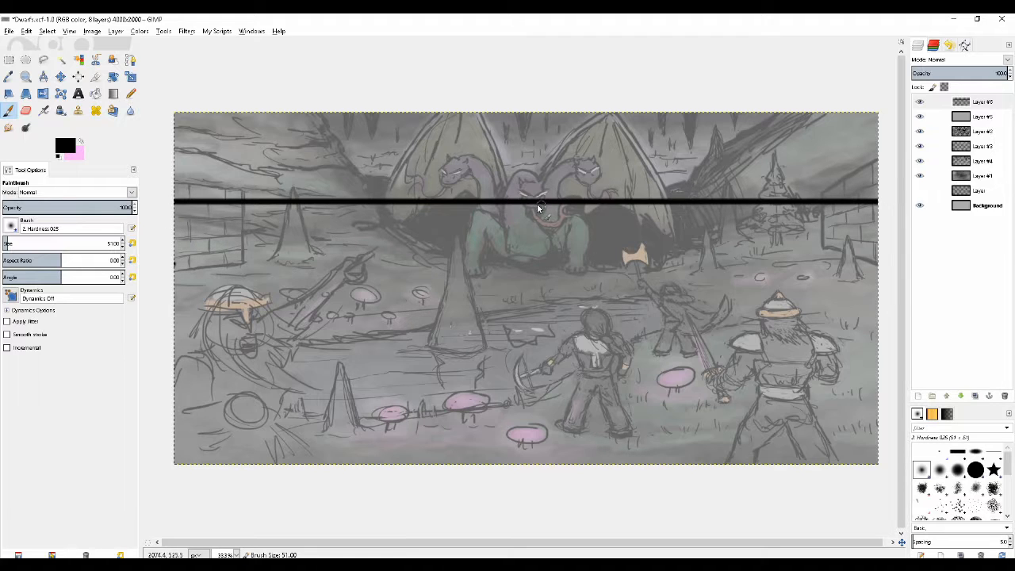
- Try to draw two straight diagonal lines from the middle of the horizon line past the canvas's lower edge with brush size 31
key("bracketleft")
key("bracketleft")
left_click(524, 208)
left_click(390, 496, "shift")
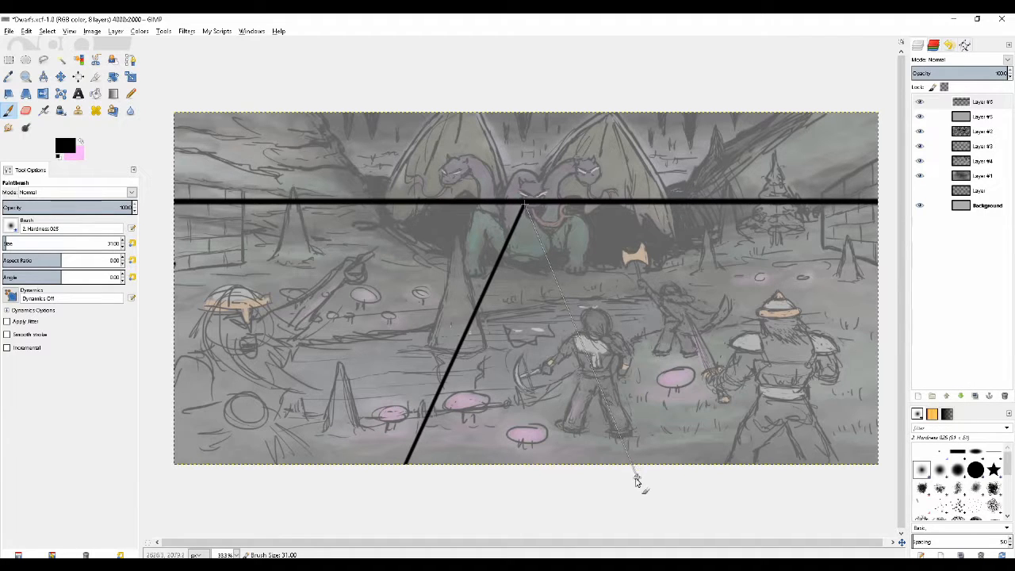
left_click(634, 470, "shift")
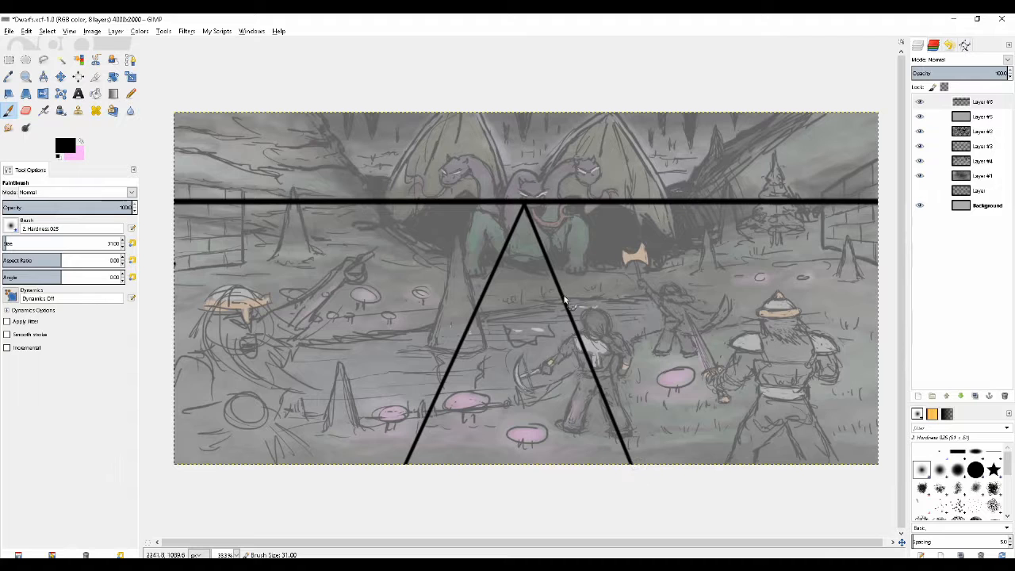
- Undo the two diagonal guide lines and the horizon line
scroll(470, 276, "down", 1)
scroll(468, 273, "down", 1)
scroll(469, 265, "up", 1)
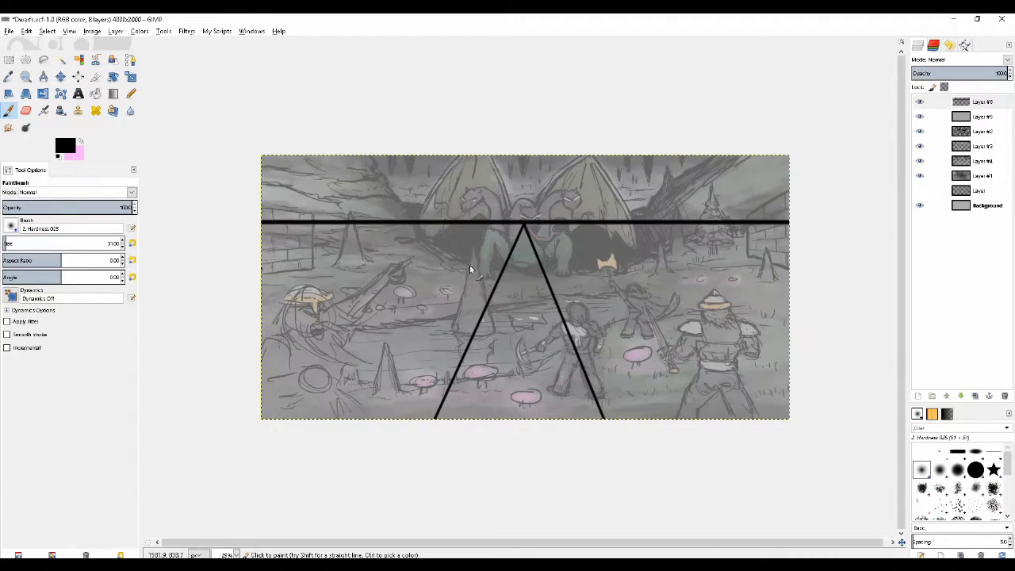
scroll(470, 273, "up", 1)
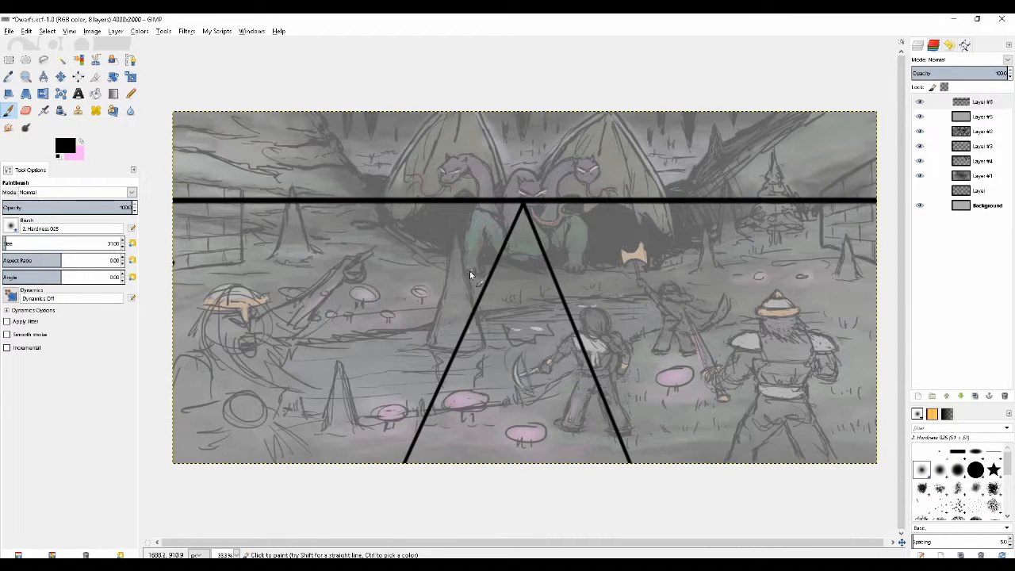
scroll(469, 272, "down", 1)
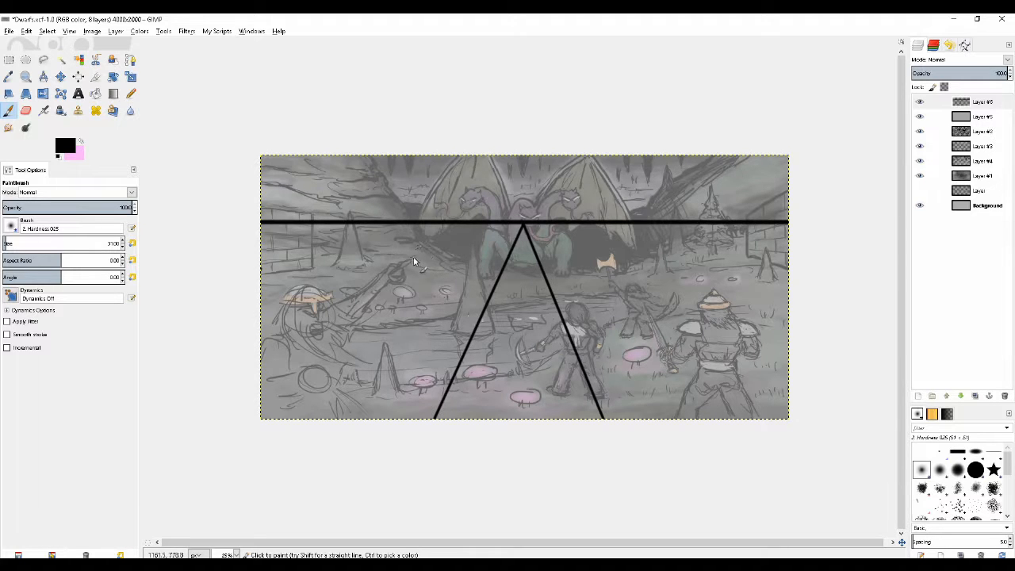
key("ctrl+z")
key("ctrl+z")
key("ctrl+z")
key("ctrl+z")
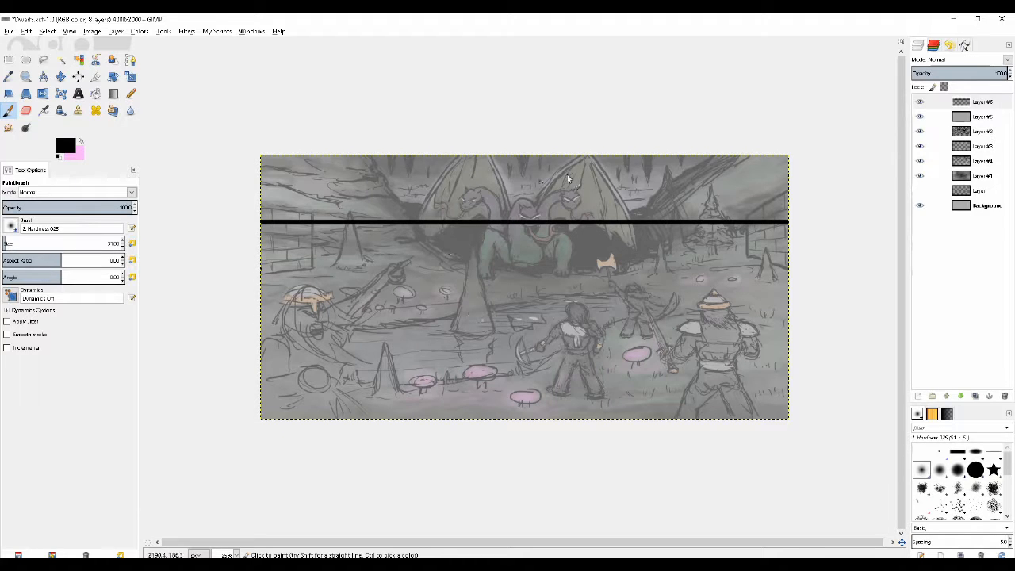
key("ctrl+z")
key("ctrl+z")
key("ctrl+z")
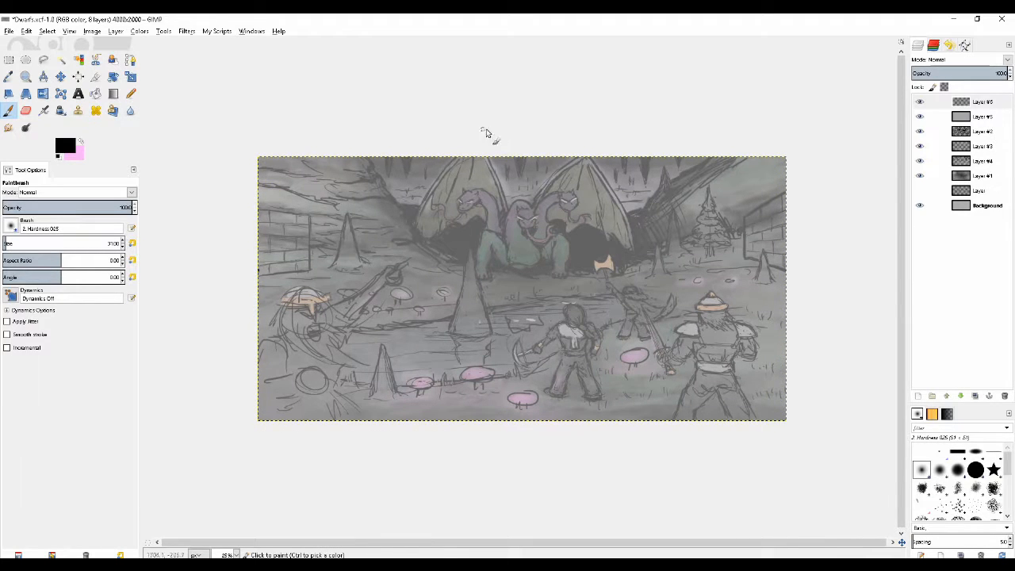
- Try to draw freehand circles and arcs around the hydra, and undo them
mouse_move(486, 133)
left_mouse_down()
mouse_move(421, 213)
mouse_move(519, 291)
mouse_move(627, 199)
mouse_move(506, 120)
mouse_move(415, 224)
mouse_move(565, 297)
mouse_move(604, 164)
mouse_move(381, 180)
mouse_move(546, 302)
mouse_move(590, 143)
mouse_move(499, 184)
left_mouse_up()
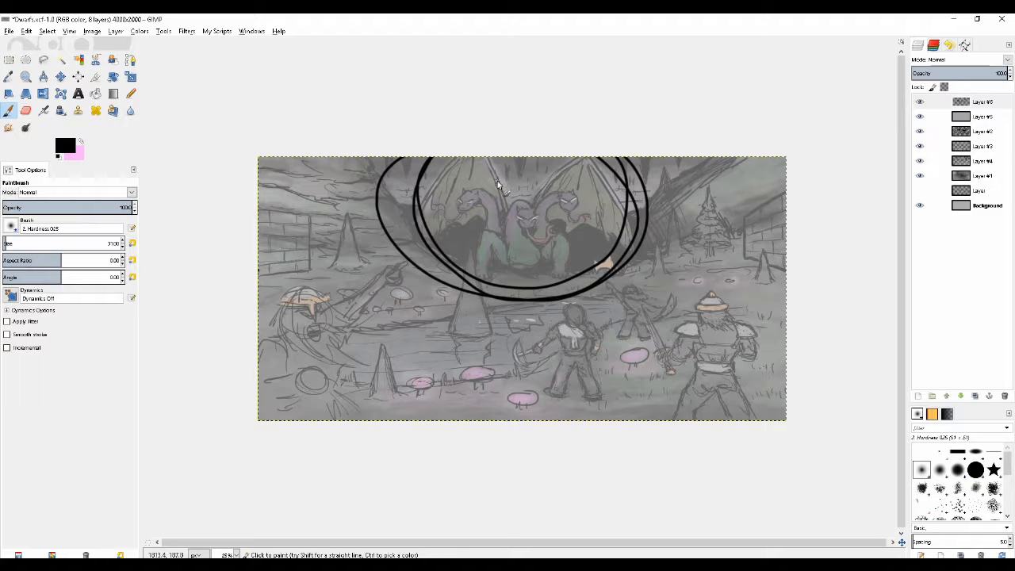
key("ctrl+z")
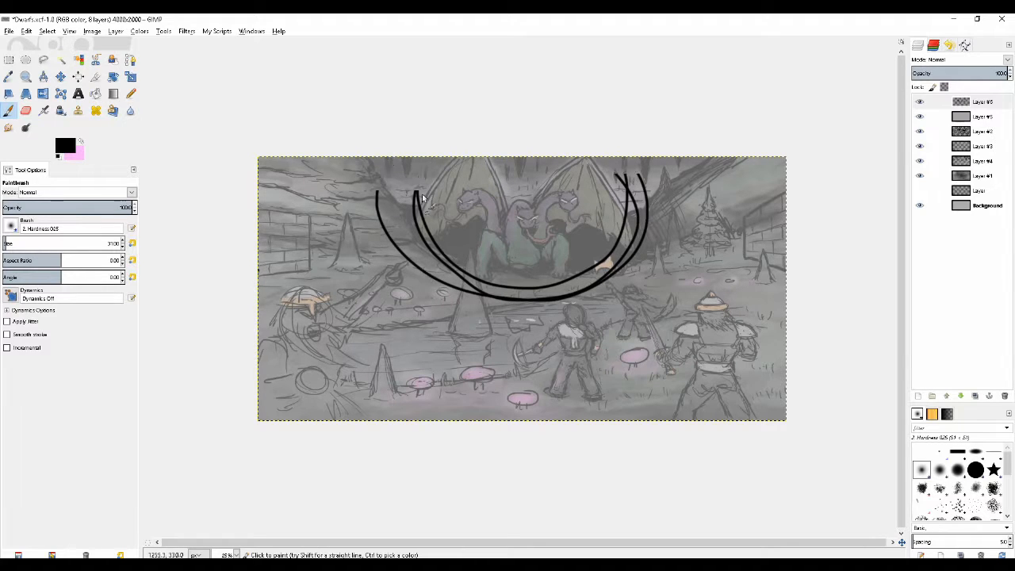
mouse_move(347, 145)
left_mouse_down()
mouse_move(388, 184)
mouse_move(570, 287)
mouse_move(637, 188)
mouse_move(682, 152)
left_mouse_up()
key("ctrl+z")
- Try to sketch V-shaped and curved guide lines from the canvas's upper edge down to the hydra's feet, and undo them
left_click_drag(376, 166, 526, 271)
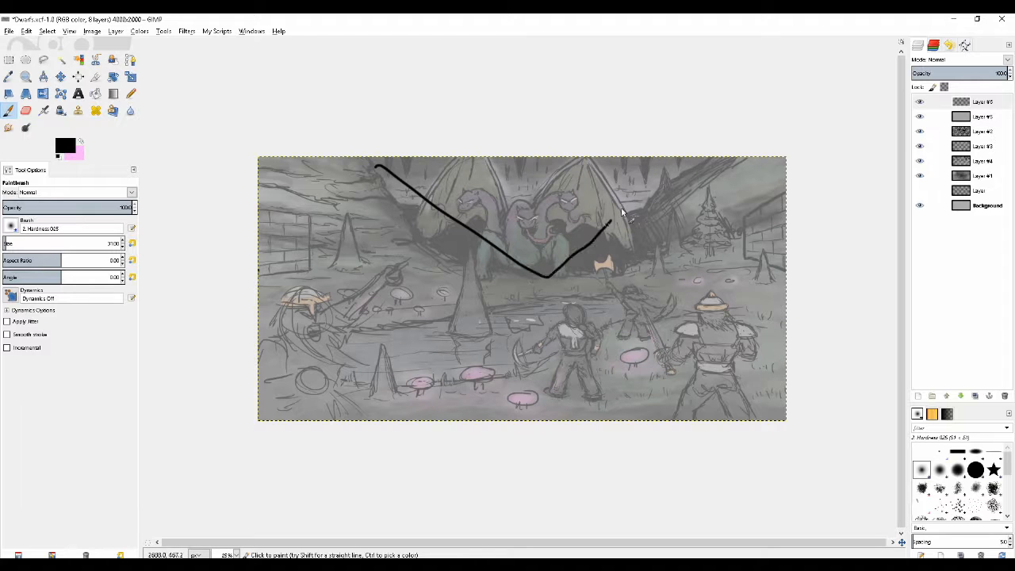
left_click_drag(622, 212, 702, 150)
key("plus")
mouse_move(301, 111)
left_mouse_down()
mouse_move(364, 176)
mouse_move(472, 252)
mouse_move(584, 245)
mouse_move(749, 88)
left_mouse_up()
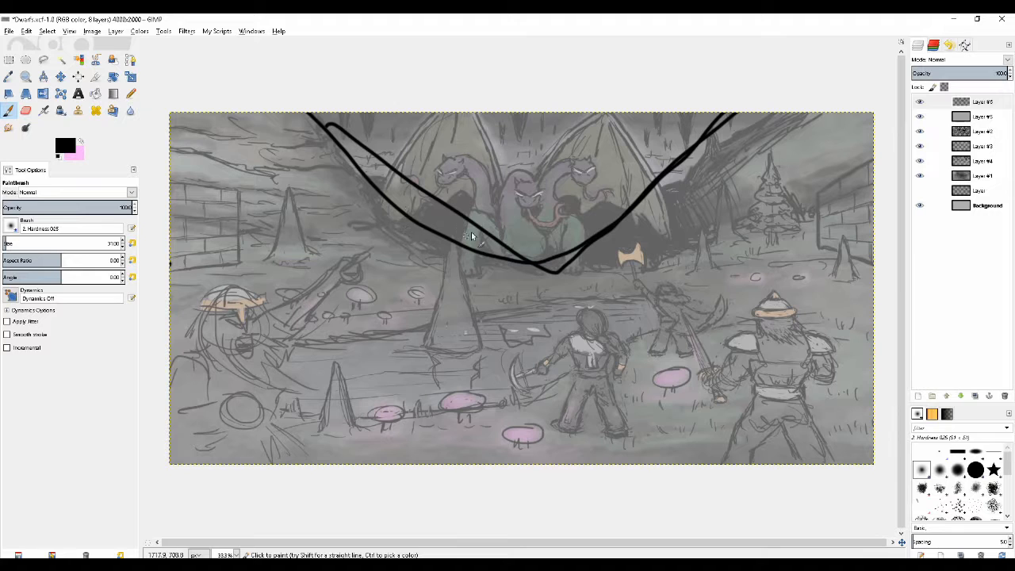
key("ctrl+z")
key("ctrl+z")
key("ctrl+z")
key("ctrl+z")
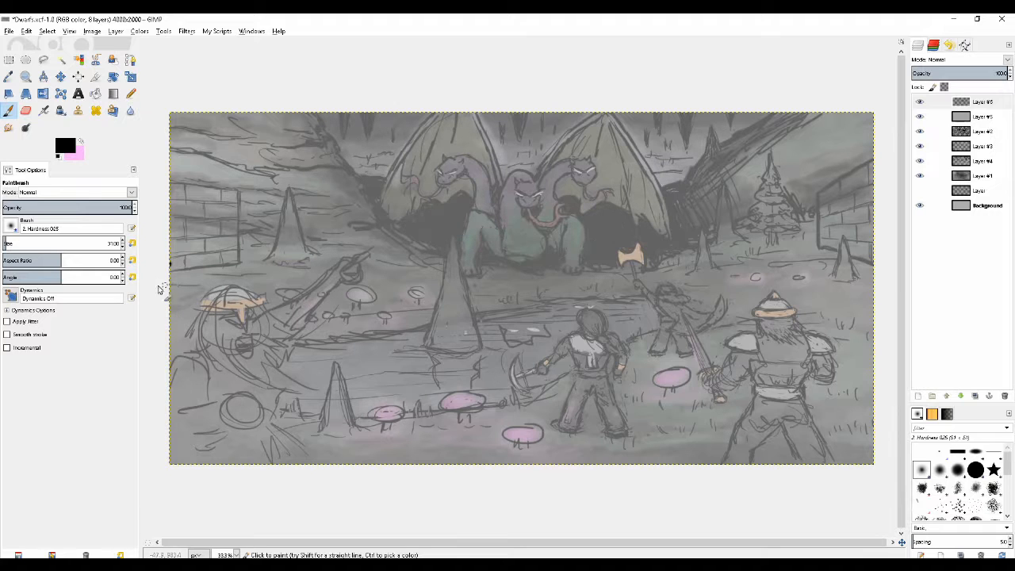
- Try a peaked guide line from both side walls up to the hydra's middle head, and undo it
mouse_move(170, 279)
left_mouse_down()
mouse_move(531, 177)
mouse_move(779, 252)
left_mouse_up()
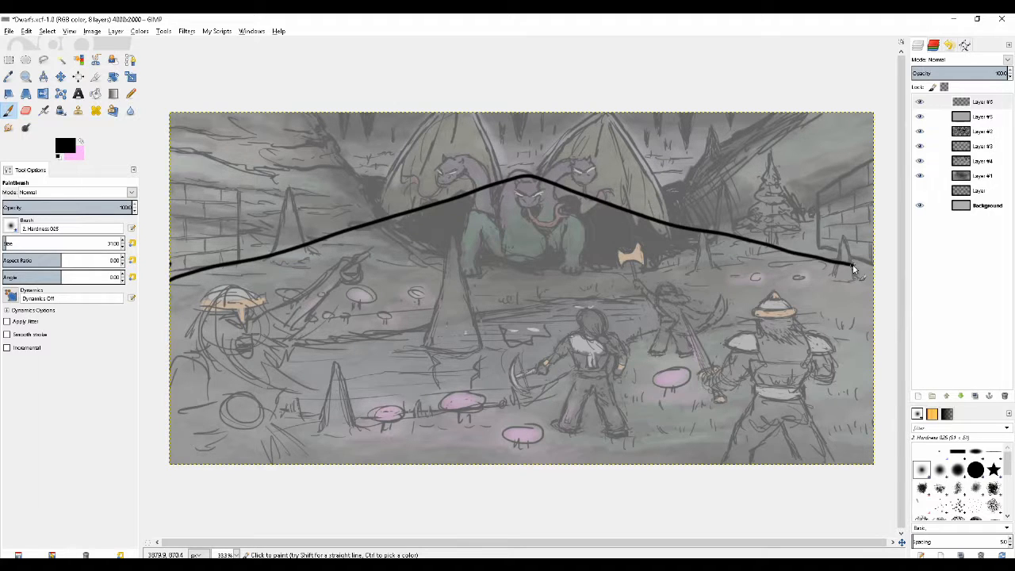
left_click_drag(525, 183, 514, 186)
key("ctrl+z")
key("ctrl+z")
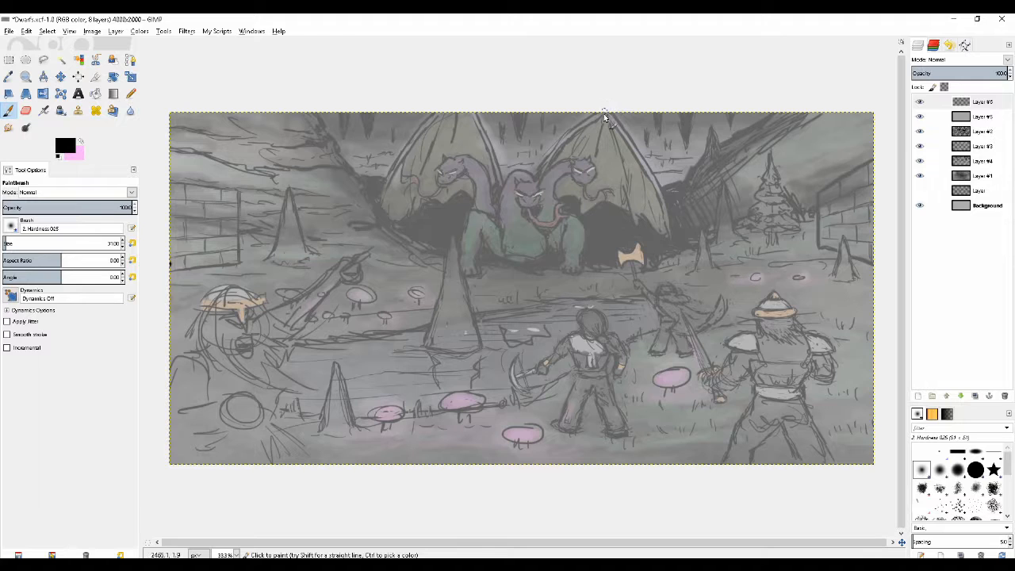
- Try to draw a freehand ellipse enclosing the hydra and its wings, and undo it
mouse_move(482, 113)
left_mouse_down()
mouse_move(673, 203)
mouse_move(512, 283)
left_mouse_up()
key("ctrl+z")
mouse_move(469, 111)
left_mouse_down()
mouse_move(432, 248)
mouse_move(604, 261)
mouse_move(669, 153)
mouse_move(466, 131)
left_mouse_up()
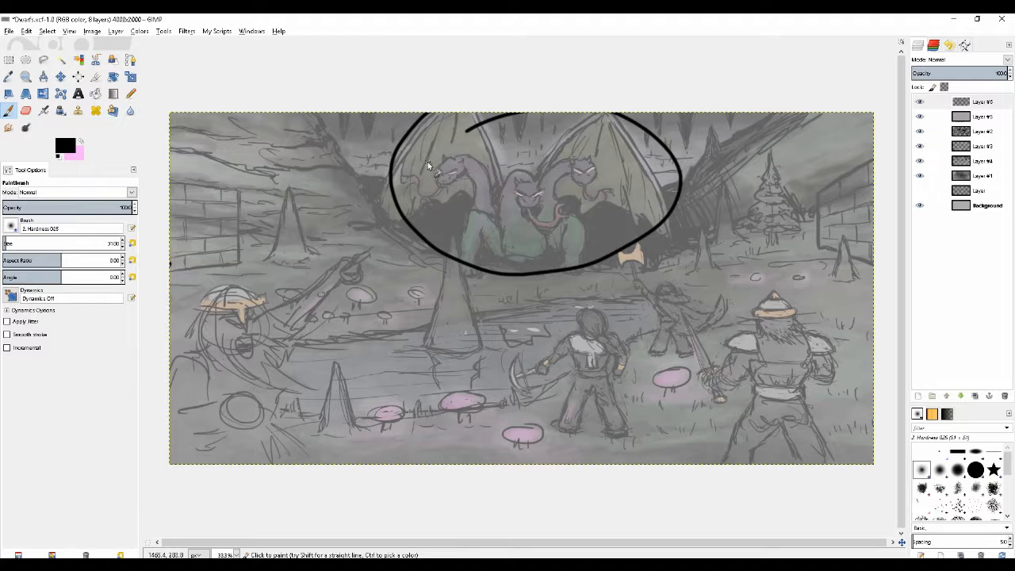
key("ctrl+z")
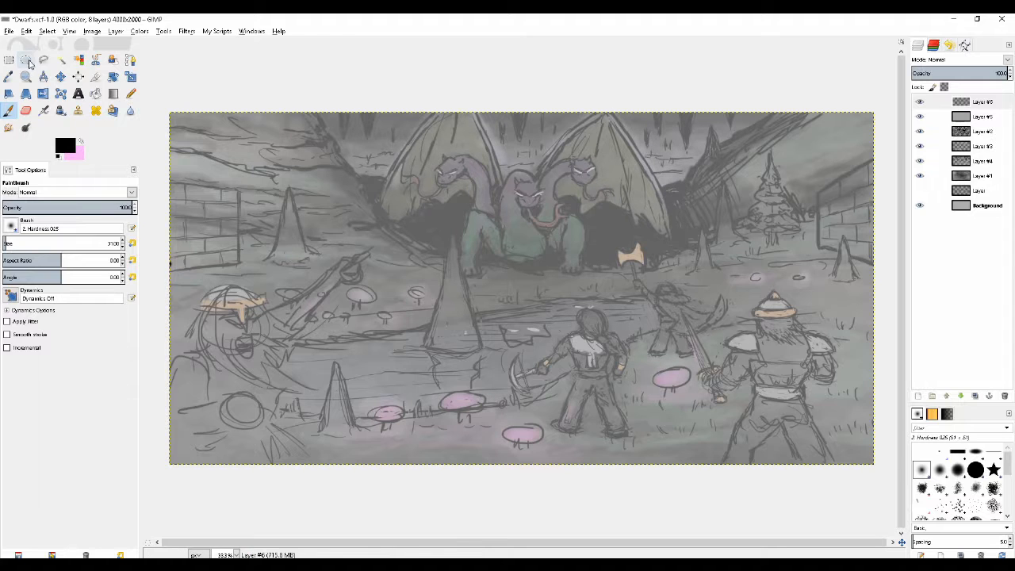
- Make an elliptical selection of about 1947 × 1029 px around the hydra, stroke it with a 6 px solid line, and deselect
left_click(25, 59)
left_click_drag(516, 188, 693, 278)
left_click(47, 31)
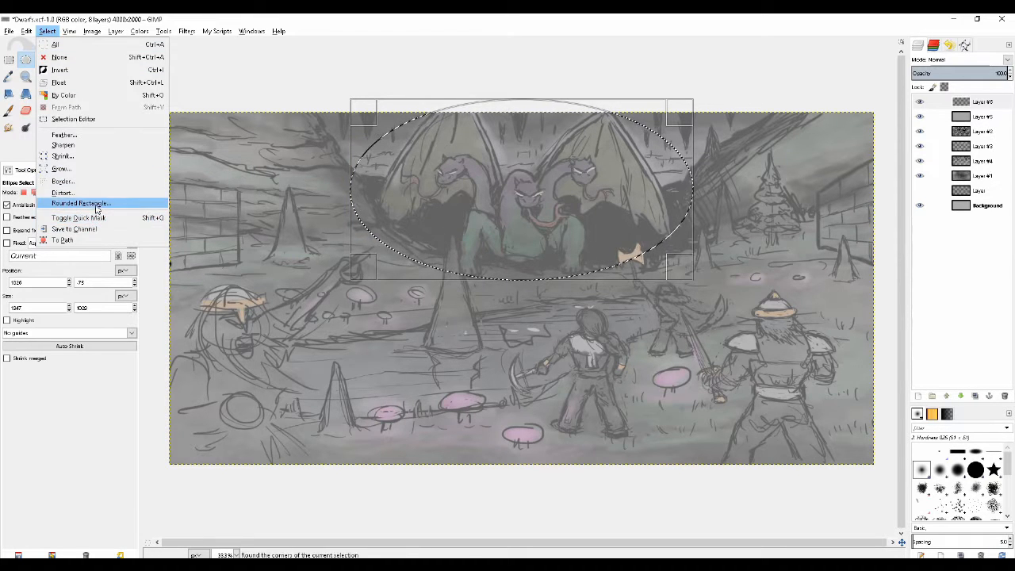
mouse_move(27, 31)
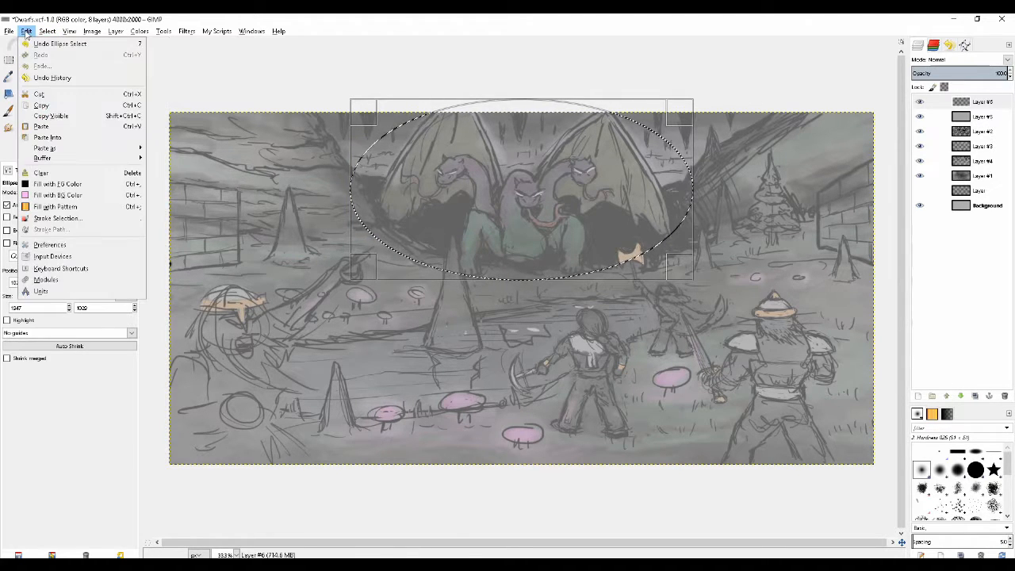
left_click(91, 220)
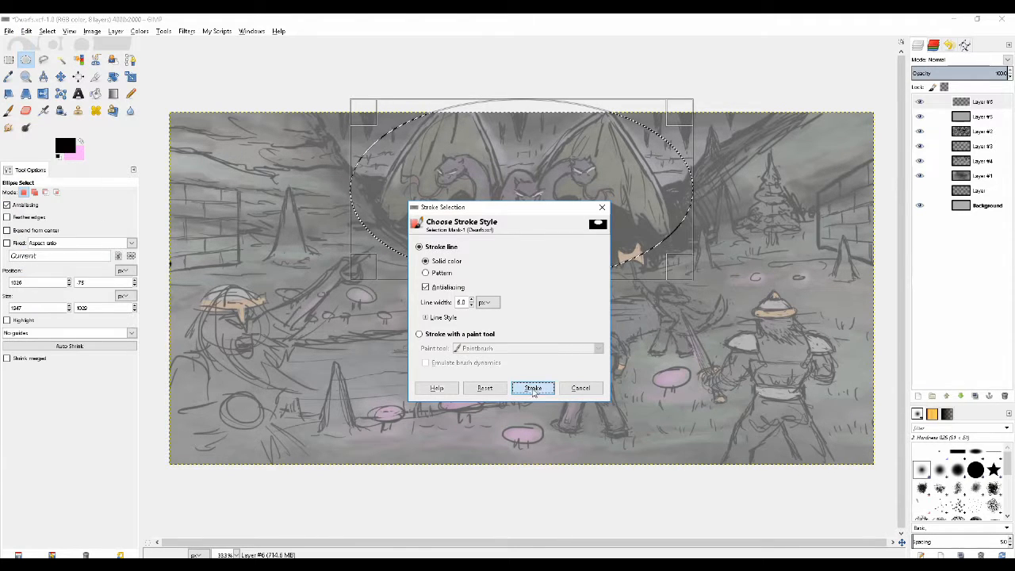
left_click(536, 388)
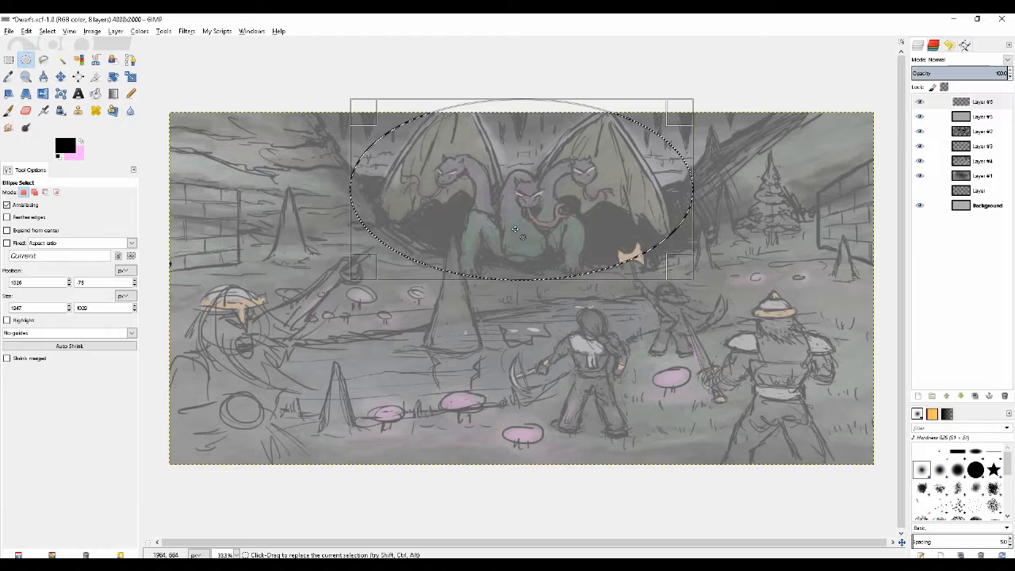
left_click_drag(514, 232, 516, 245)
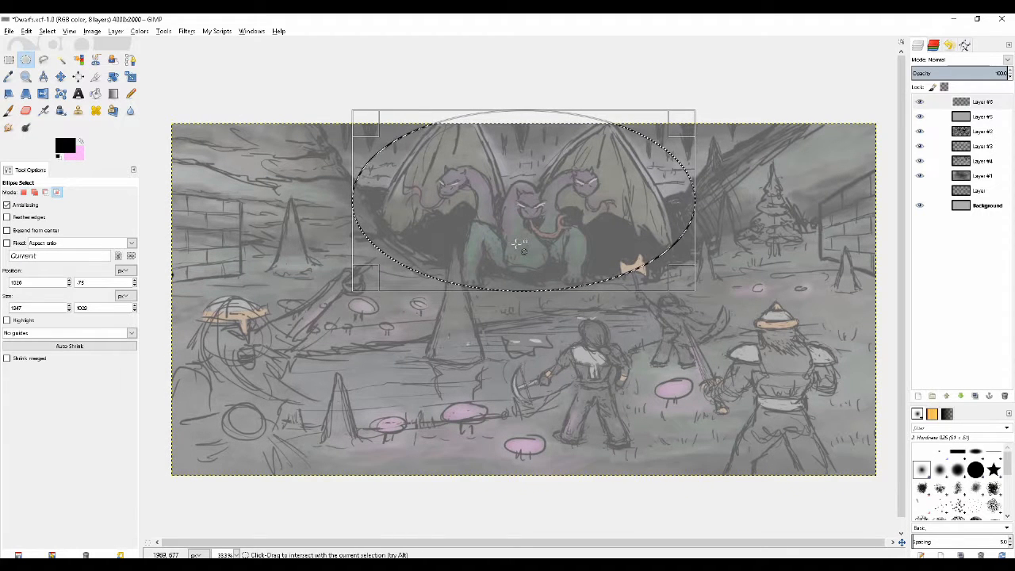
key("ctrl+shift+a")
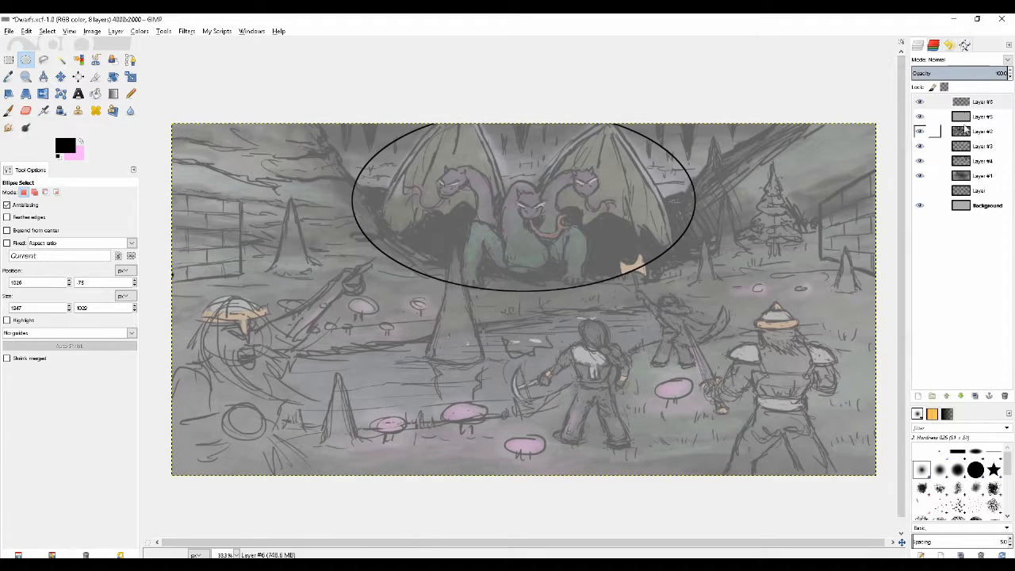
- Move the ellipse's layer below Layer #2 and hide the gray overlay layer
left_click_drag(982, 102, 984, 132)
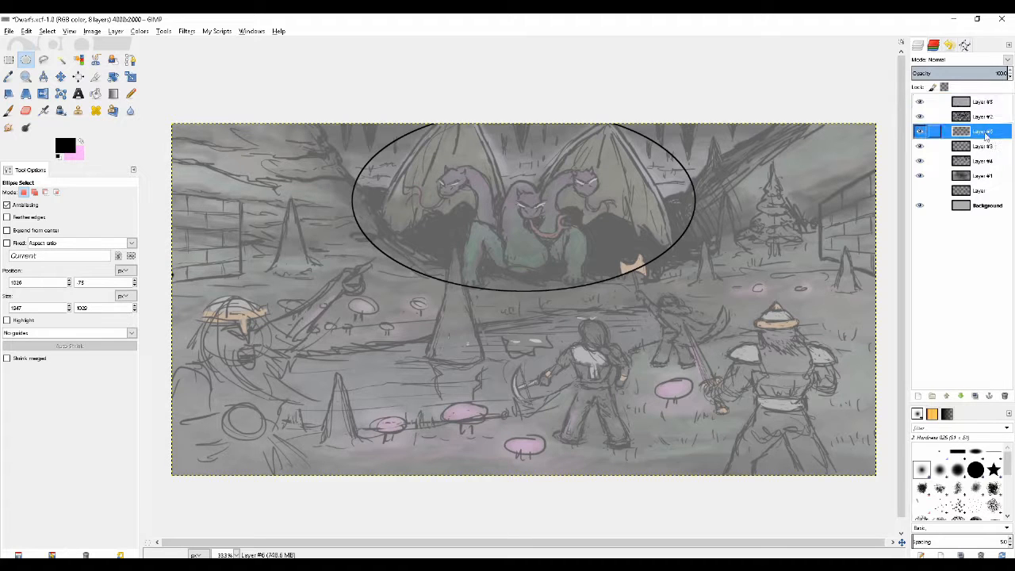
left_click(957, 104)
left_click(919, 103)
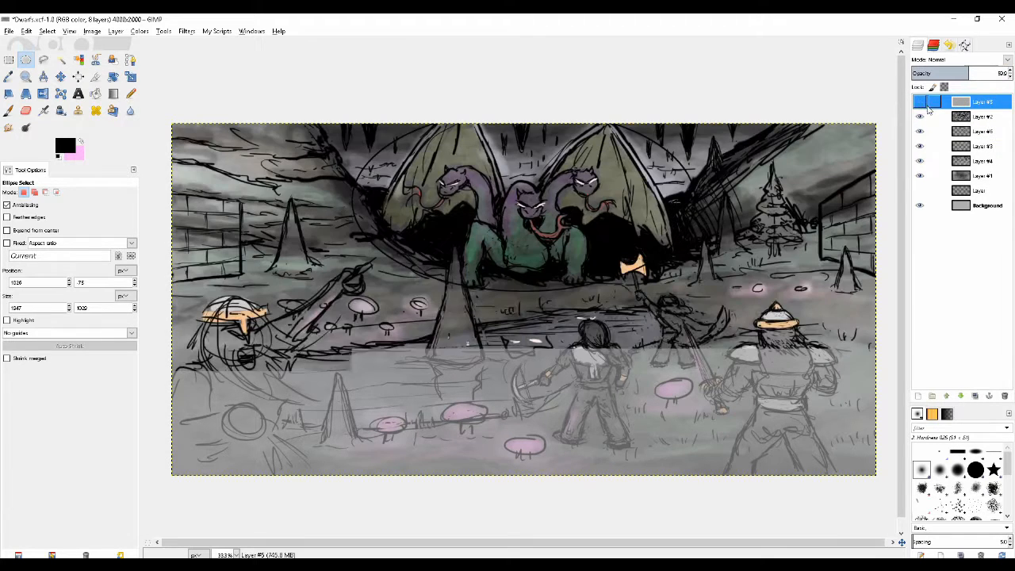
key("p")
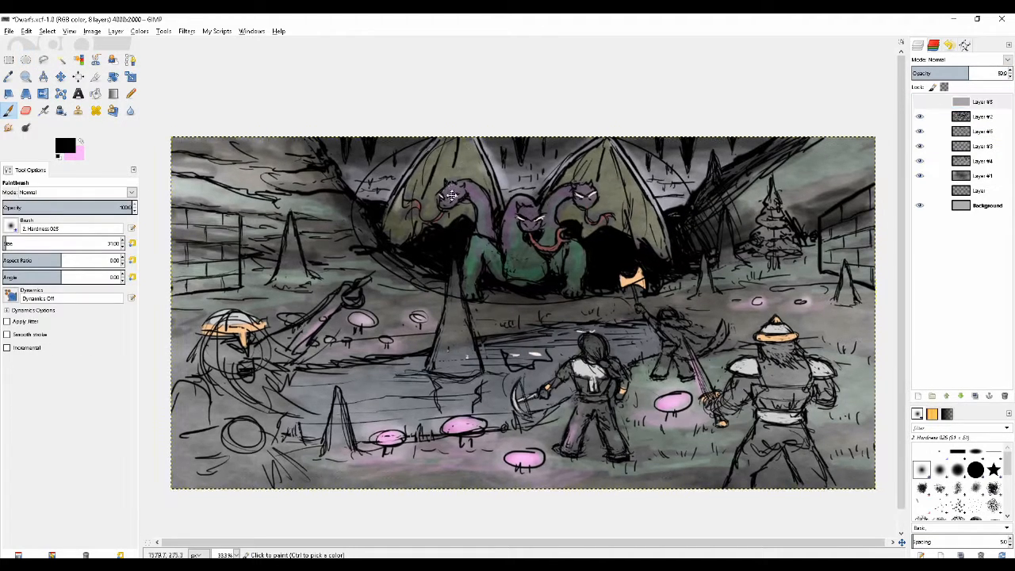
key("minus")
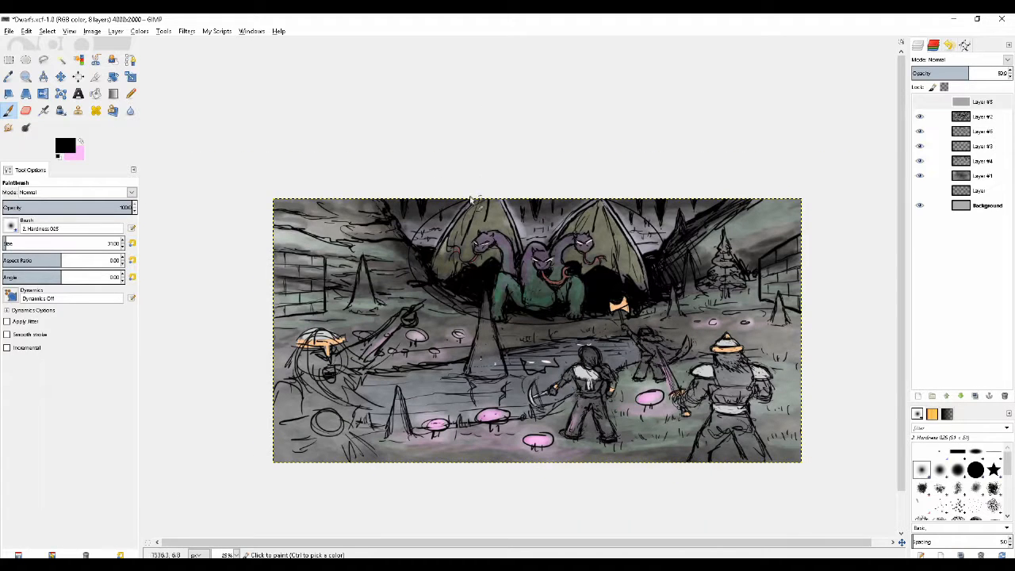
key("plus")
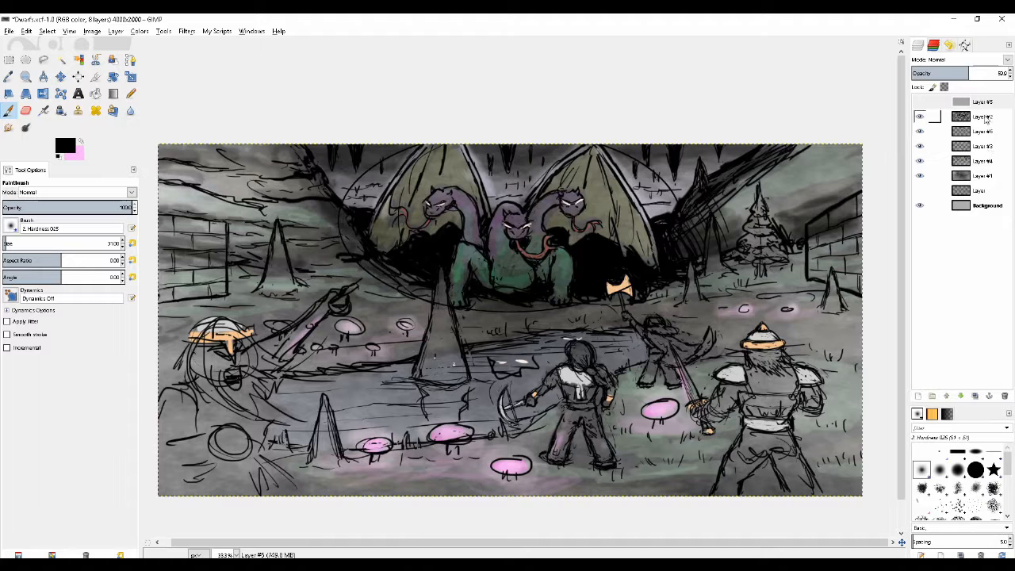
- On Layer #2, erase the old outer outline of the hydra's left wing
key("Page_Down")
mouse_move(407, 147)
left_mouse_down()
mouse_move(342, 251)
mouse_move(695, 202)
mouse_move(507, 145)
left_mouse_up()
key("ctrl+z")
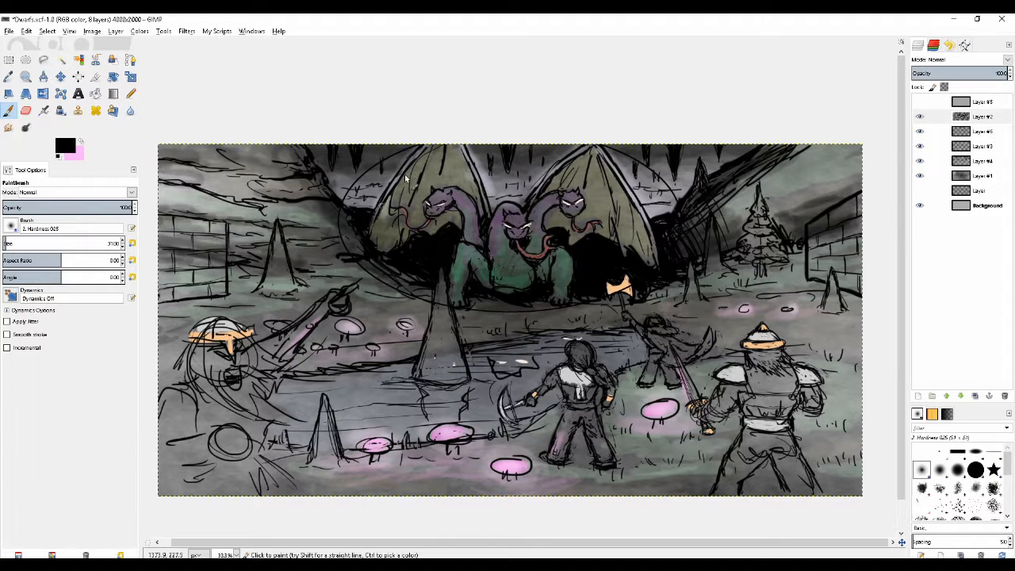
key("shift+e")
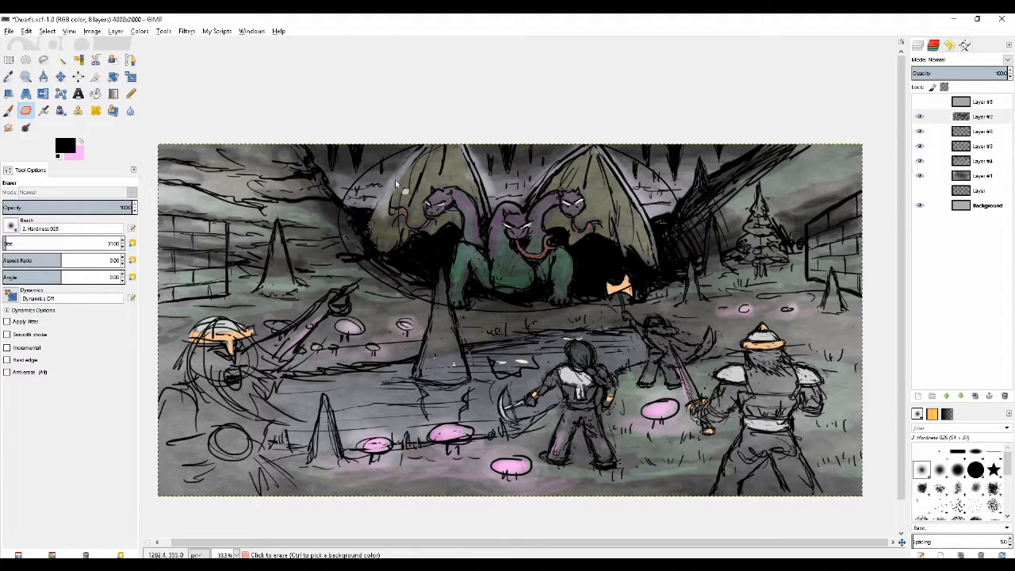
key("p")
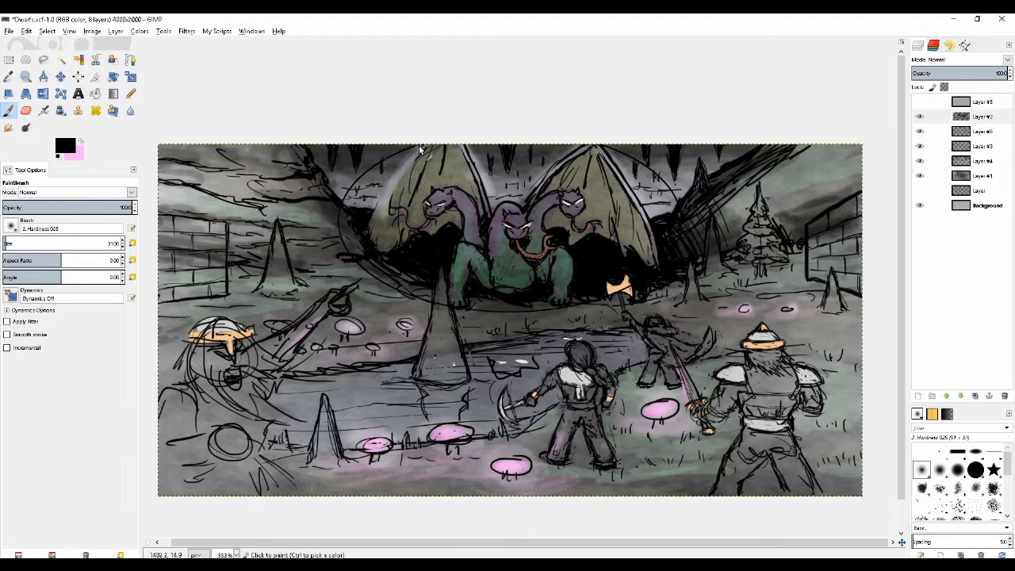
- Paint a rounded outer outline for the left wing along the ellipse guide with an 11 px black brush
mouse_move(417, 147)
left_mouse_down()
mouse_move(371, 170)
mouse_move(349, 202)
left_mouse_up()
key("ctrl+z")
key("shift+bracketleft")
key("shift+bracketleft")
mouse_move(384, 159)
left_mouse_down()
mouse_move(335, 217)
mouse_move(340, 234)
left_mouse_up()
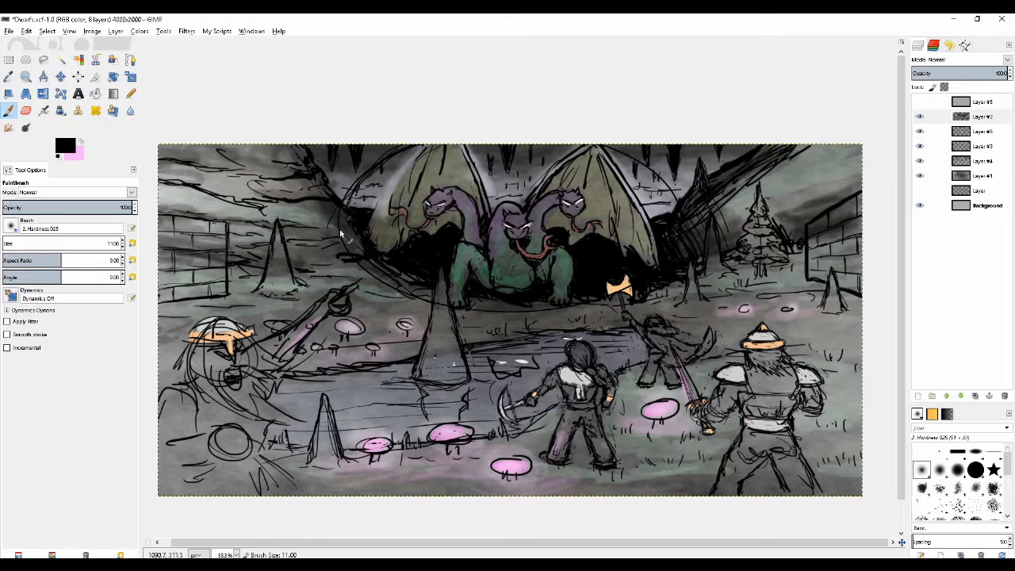
key("shift+e")
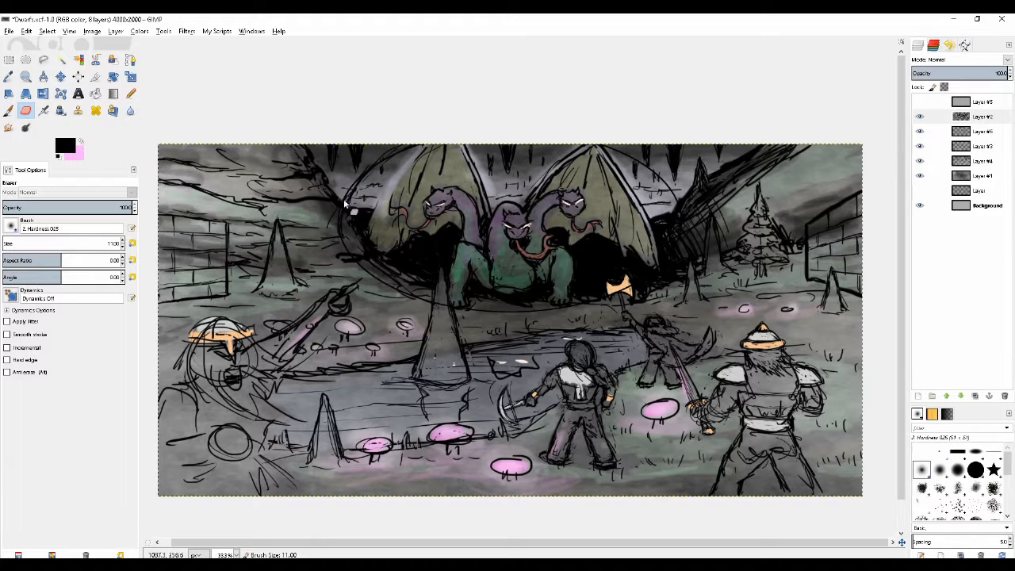
key("p")
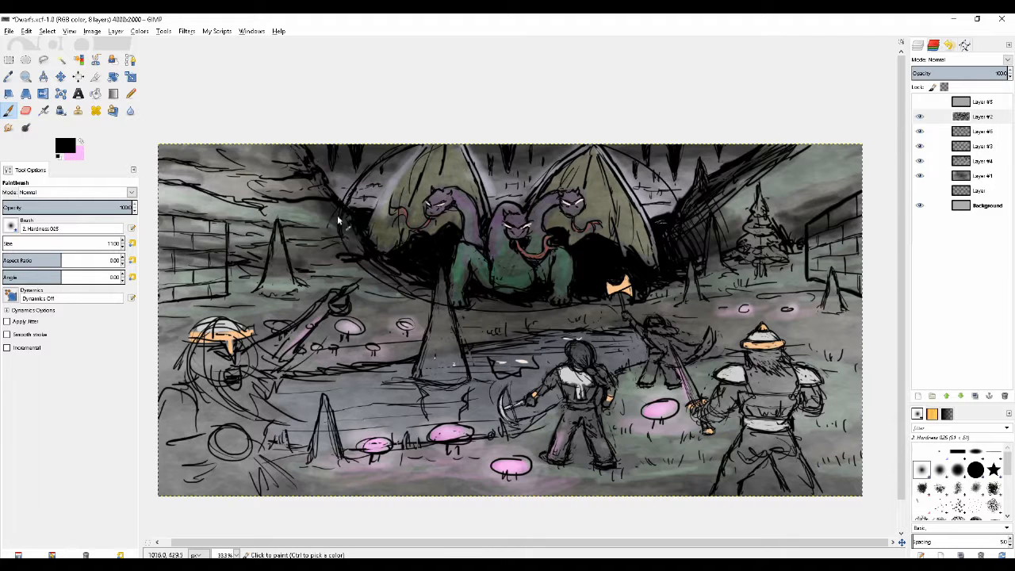
mouse_move(338, 218)
left_mouse_down()
mouse_move(346, 254)
mouse_move(374, 223)
mouse_move(344, 240)
mouse_move(386, 230)
mouse_move(394, 252)
mouse_move(424, 235)
mouse_move(381, 236)
left_mouse_up()
- Clean up the sketch lines along the left wing's outer edge with a 31 px eraser
key("shift+e")
key("p")
key("shift+bracketright")
key("shift+bracketright")
key("shift+e")
left_click_drag(349, 189, 332, 218)
key("p")
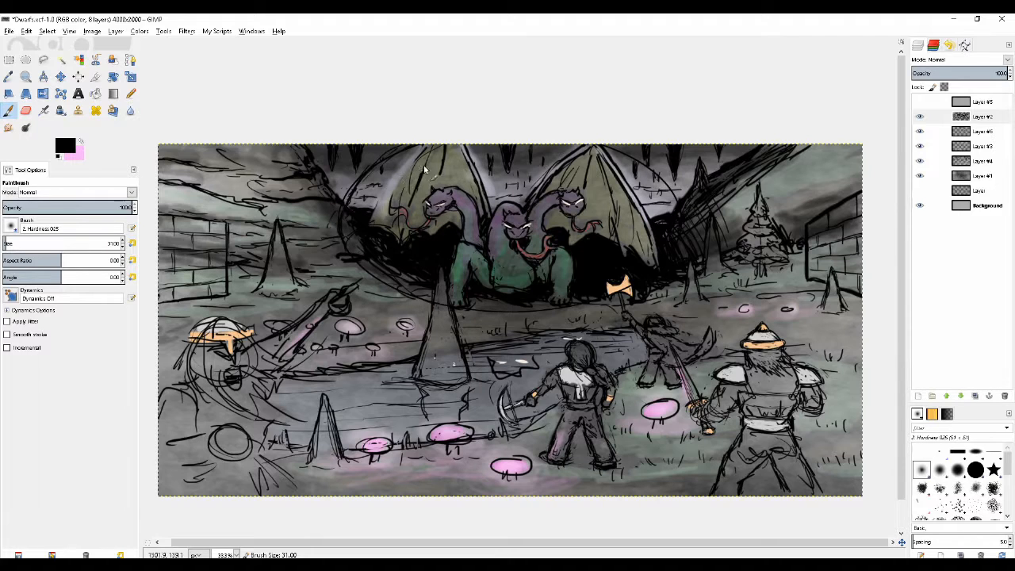
- Reinforce the left wing's curved outline from its peak down to the outer tip with an 11 px brush
key("shift+e")
key("p")
left_click_drag(418, 151, 358, 206)
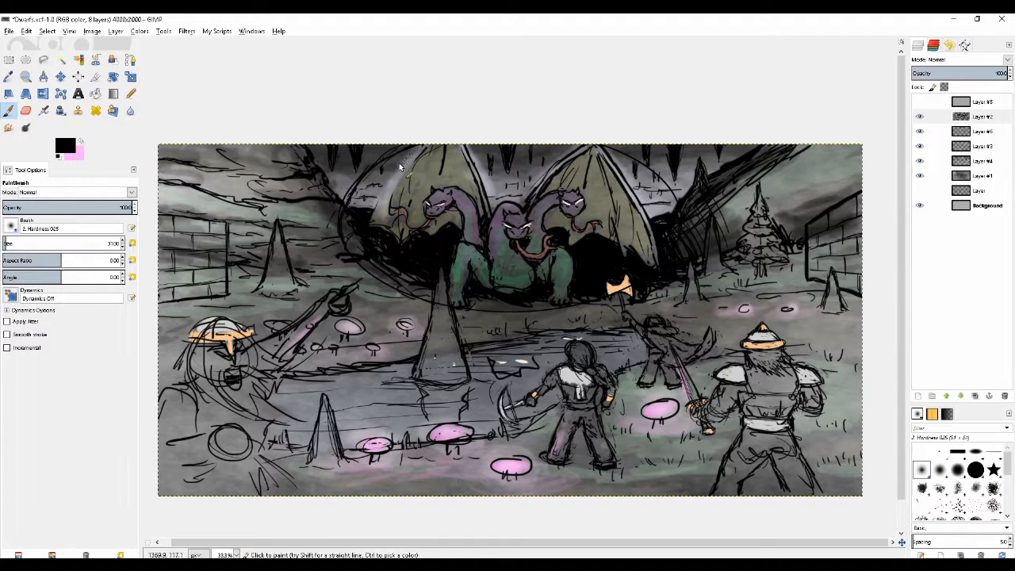
key("bracketleft")
key("bracketleft")
mouse_move(423, 153)
left_mouse_down()
mouse_move(356, 206)
mouse_move(376, 182)
left_mouse_up()
left_click_drag(352, 207, 381, 173)
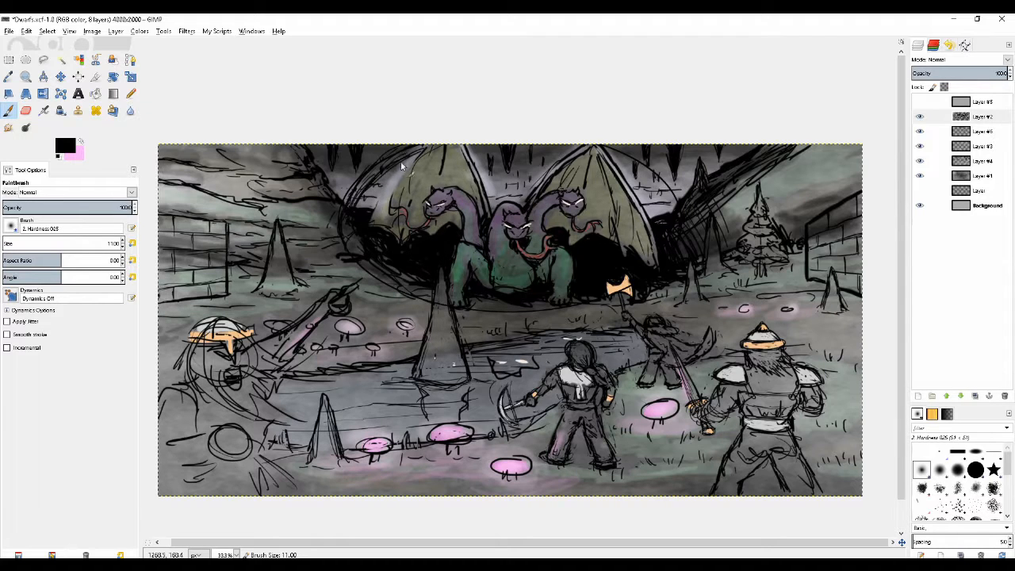
- Paint a rounded outer outline for the right wing along the ellipse guide in black
key("shift+e")
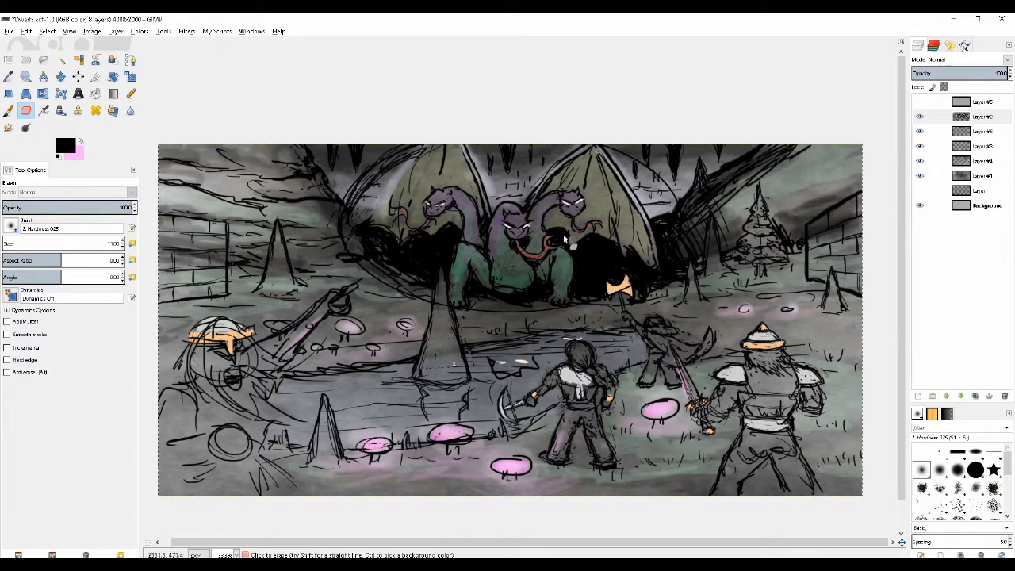
scroll(540, 242, "right", 2)
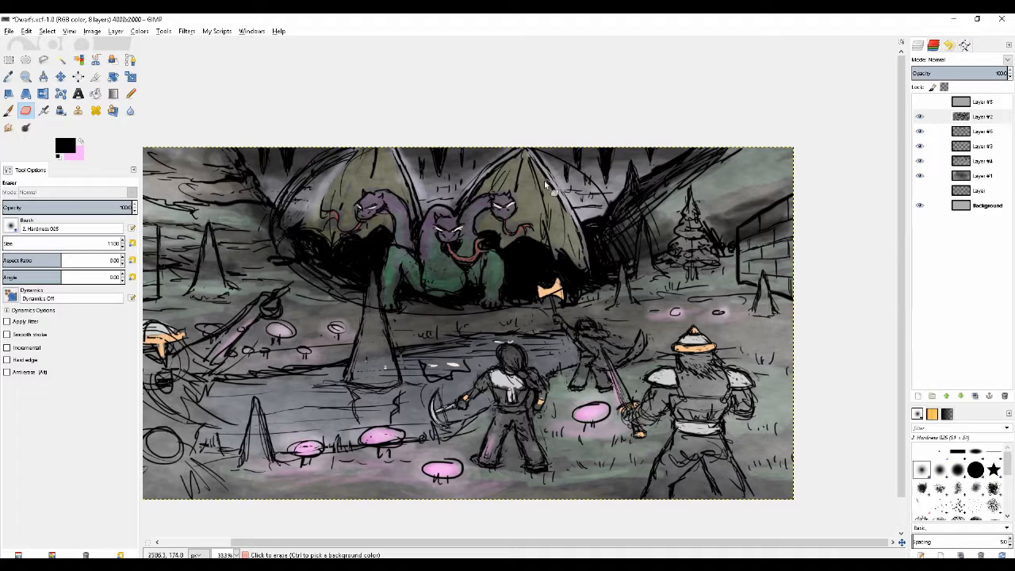
key("p")
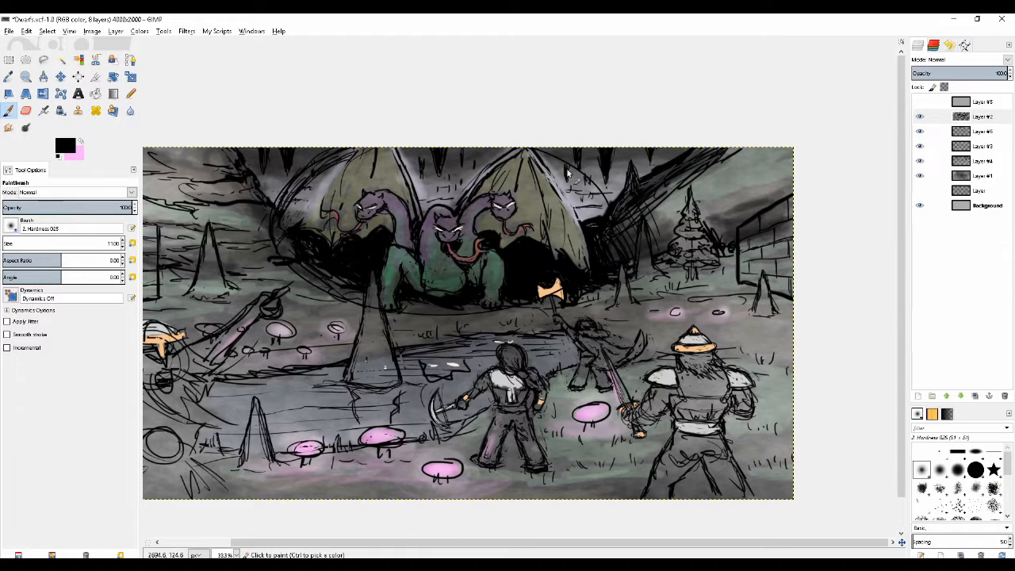
mouse_move(556, 157)
left_mouse_down()
mouse_move(610, 196)
mouse_move(543, 146)
mouse_move(587, 173)
mouse_move(610, 214)
left_mouse_up()
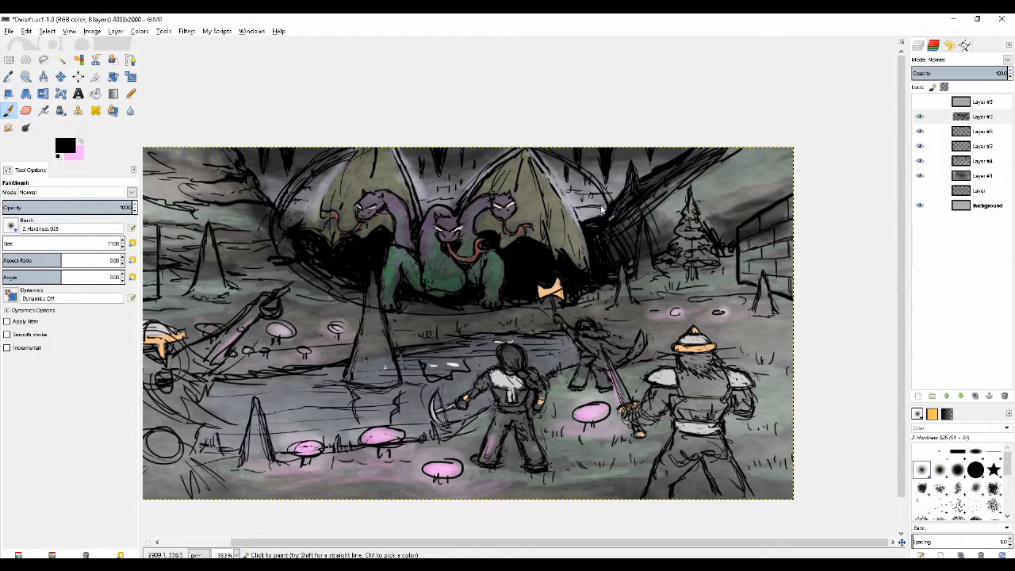
- Erase the old dark lines inside the right wing's new outline and repaint its lower outer corner in black
key("shift+e")
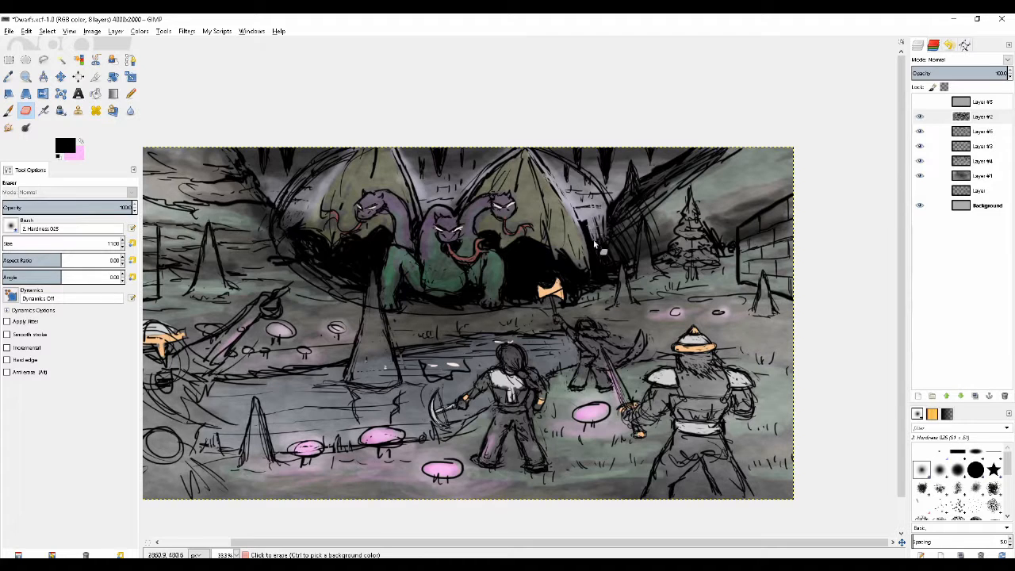
key("p")
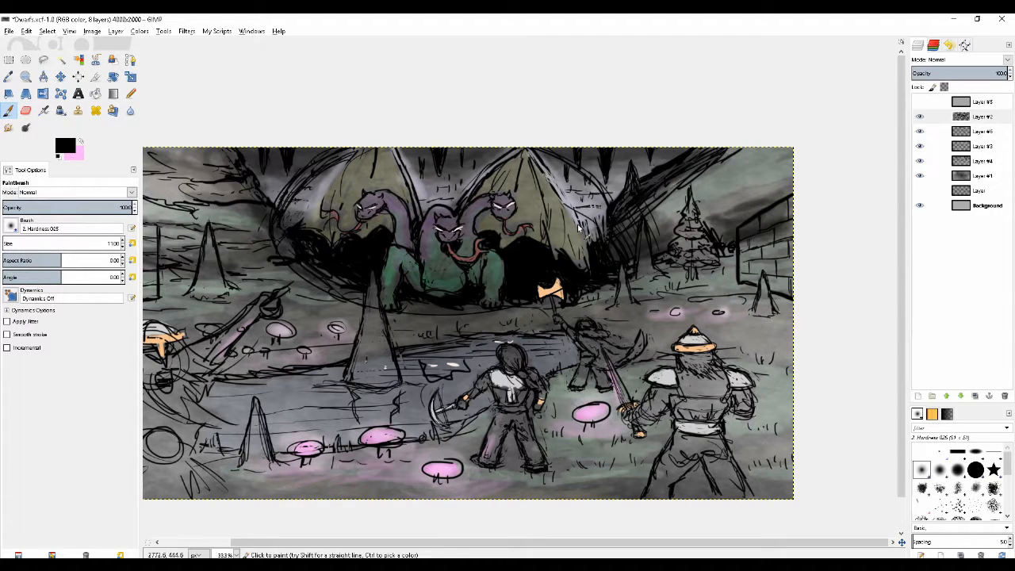
left_click_drag(579, 227, 607, 252)
- Erase the old wing edge and brick lines inside the right wing, enlarging the eraser to 51 px
key("shift+e")
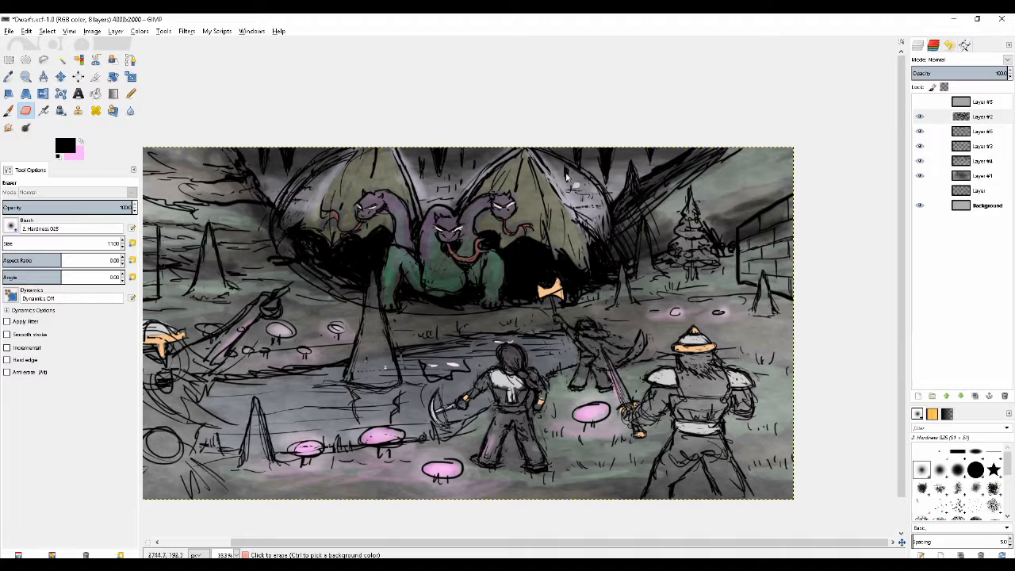
mouse_move(567, 176)
left_mouse_down()
mouse_move(465, 202)
mouse_move(559, 192)
mouse_move(587, 254)
mouse_move(591, 223)
mouse_move(591, 260)
mouse_move(600, 225)
mouse_move(601, 260)
mouse_move(605, 242)
mouse_move(589, 222)
mouse_move(583, 238)
mouse_move(575, 209)
mouse_move(583, 243)
mouse_move(590, 250)
mouse_move(580, 200)
left_mouse_up()
key("shift+bracketright")
key("shift+bracketright")
key("shift+bracketright")
key("shift+bracketright")
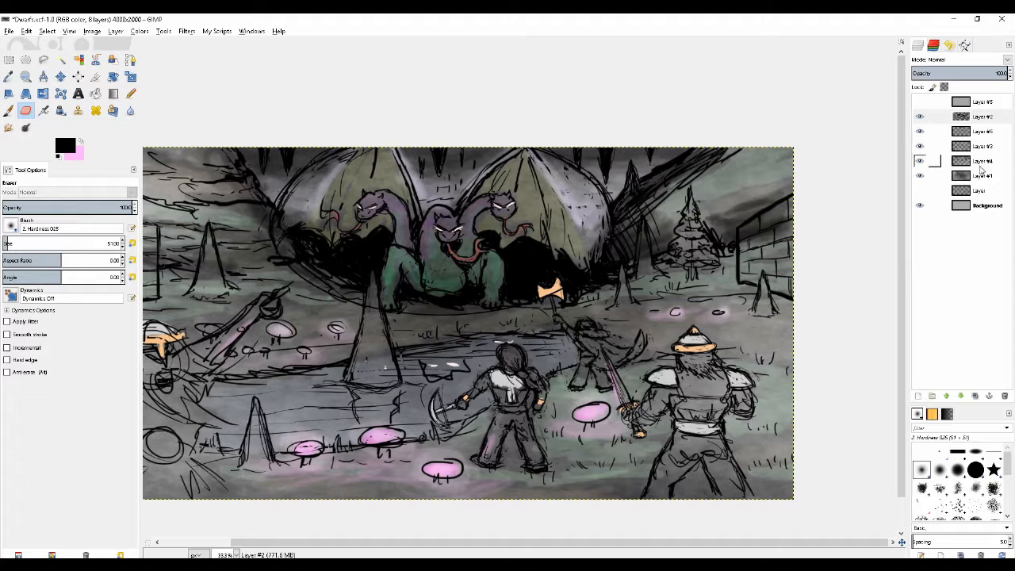
- Select Layer #4 and sample the wing's gray-green as the foreground color for the paintbrush
left_click(932, 162)
left_click(920, 162)
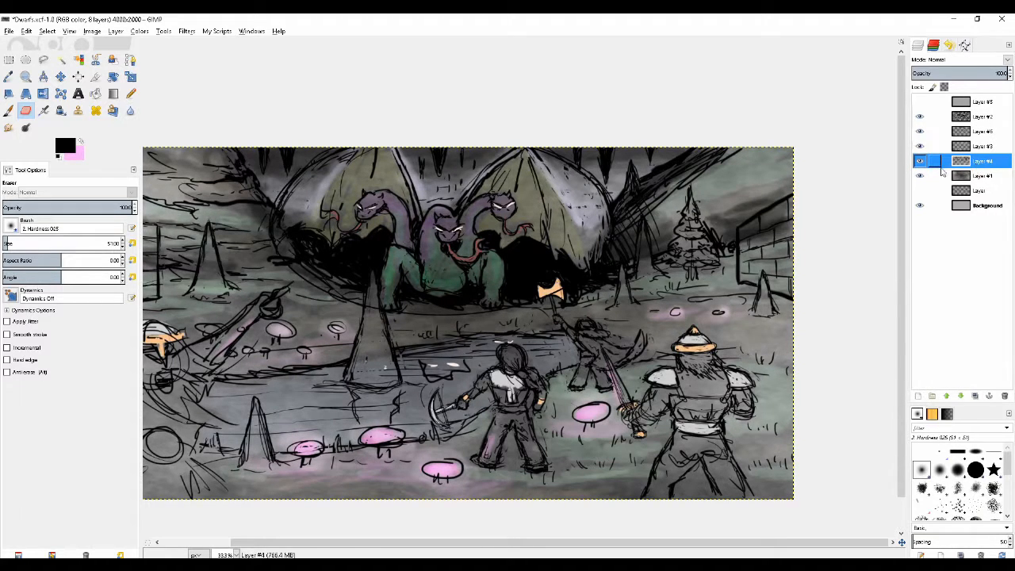
key("o")
left_click(384, 153)
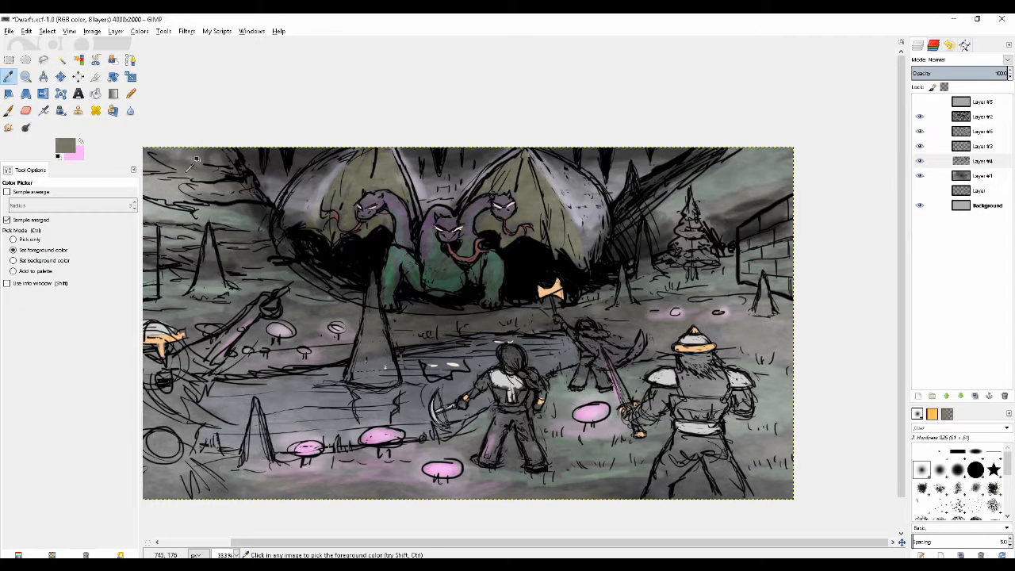
key("p")
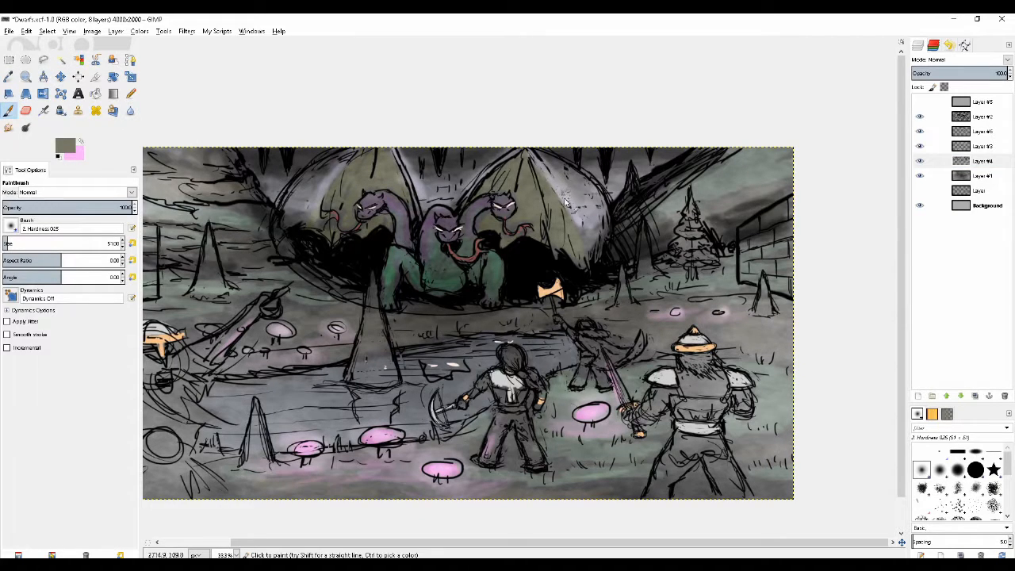
- Add a transparent 4000 × 2000 px layer above Layer #4 and color the right wing's new area with a 71 px brush
left_click(920, 400)
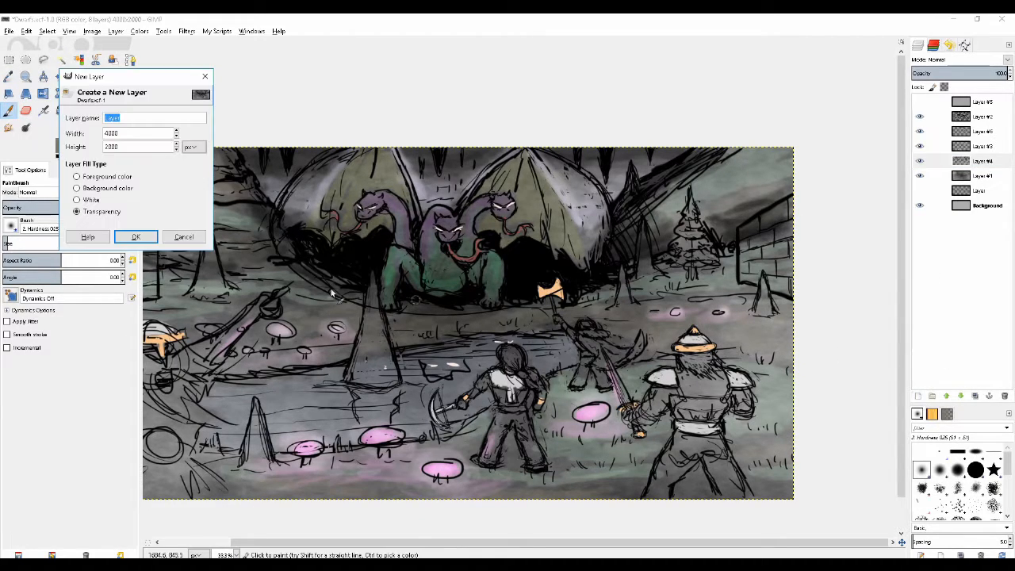
left_click(136, 240)
key("shift+bracketright")
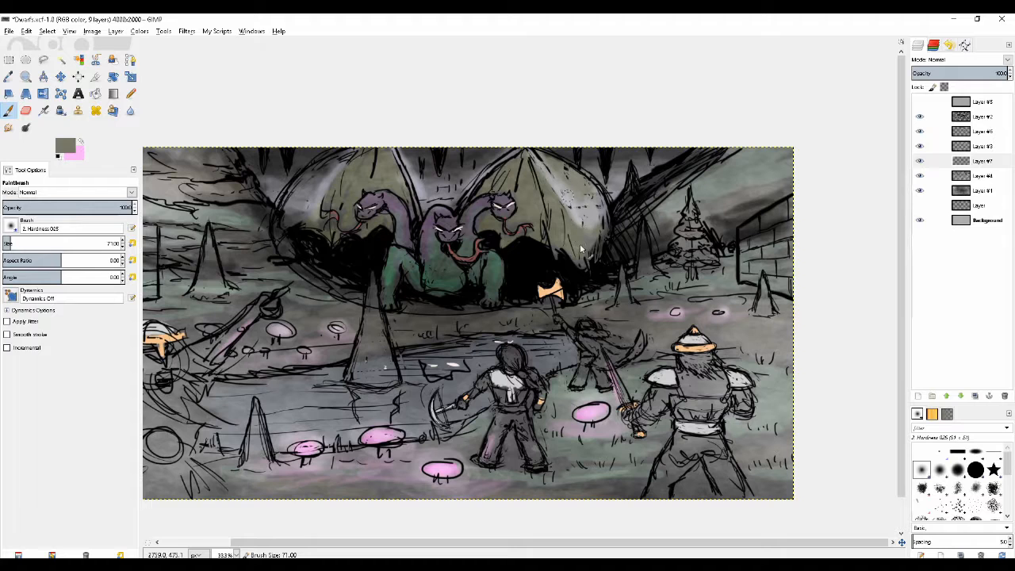
- Identify Layer #3 by toggling its visibility and erase its pale highlights over the wings' new areas
left_click(920, 146)
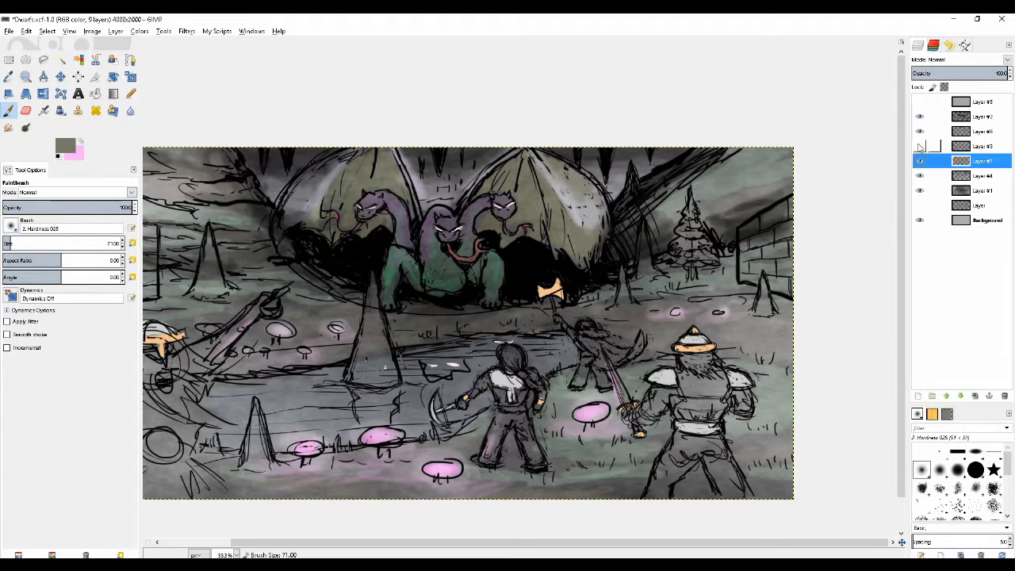
left_click(920, 146)
left_click(920, 145)
left_click(971, 151)
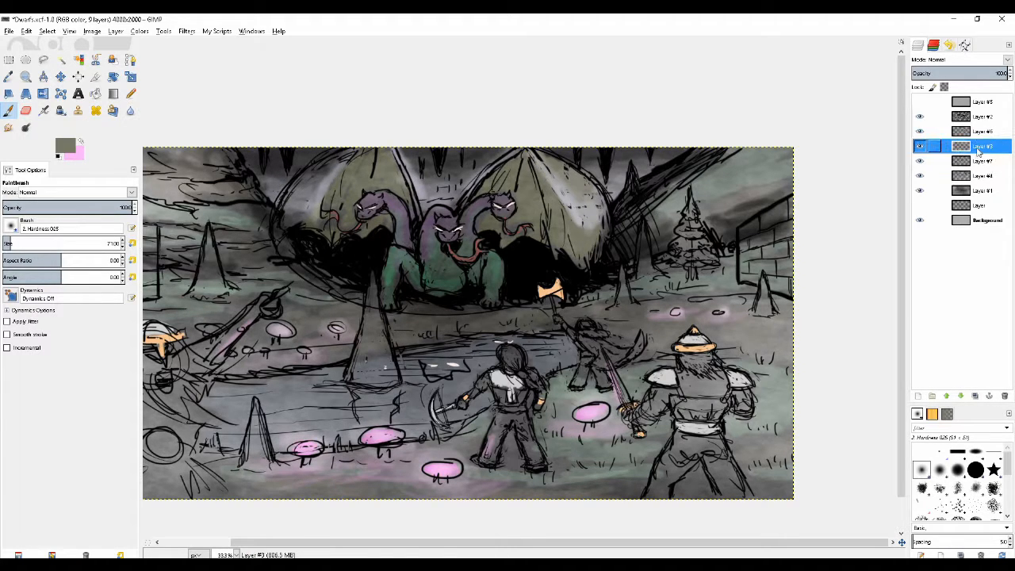
key("shift+e")
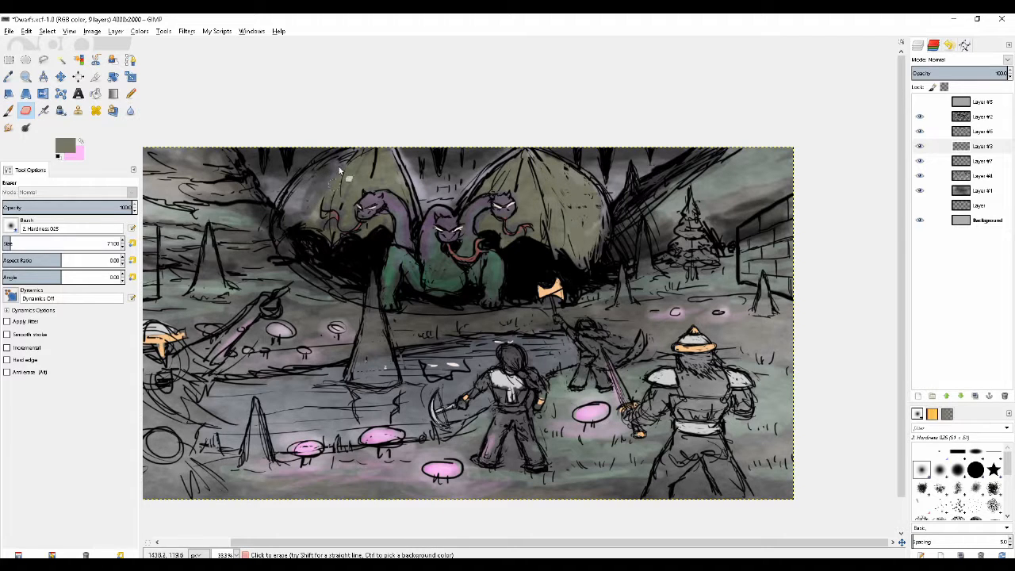
- On Layer #7, color the left wing's new outer area gray-green
left_click(982, 164)
left_click(919, 161)
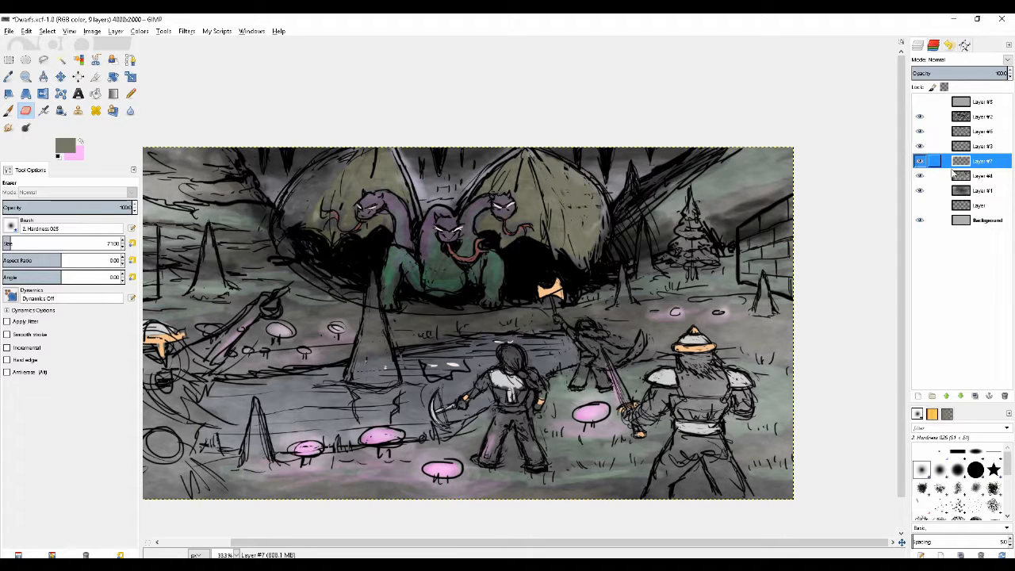
key("p")
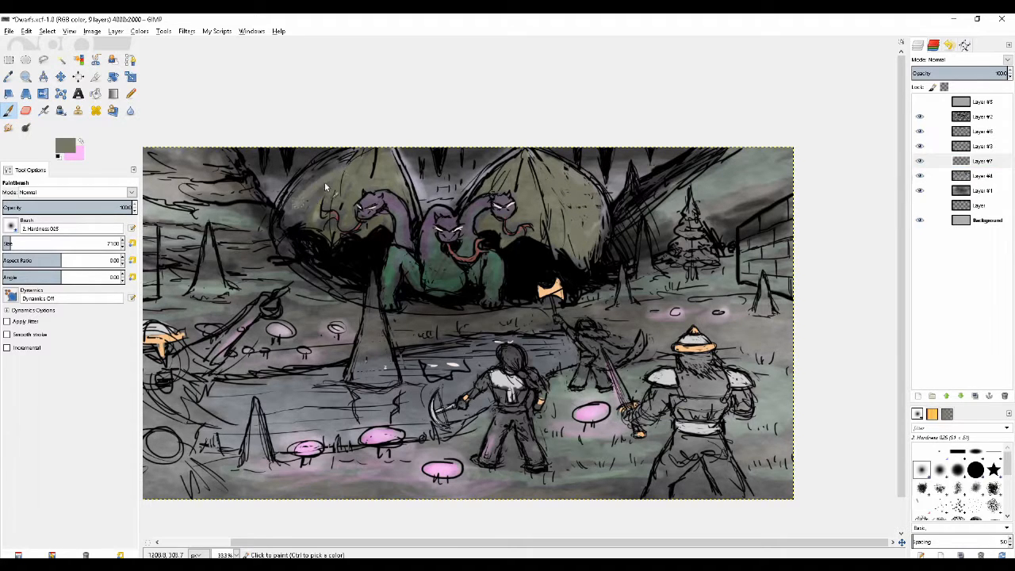
mouse_move(313, 176)
left_mouse_down()
mouse_move(285, 220)
mouse_move(322, 189)
mouse_move(307, 213)
mouse_move(322, 211)
mouse_move(325, 224)
mouse_move(333, 188)
mouse_move(345, 193)
mouse_move(329, 232)
mouse_move(350, 213)
mouse_move(320, 192)
mouse_move(322, 169)
mouse_move(293, 198)
left_mouse_up()
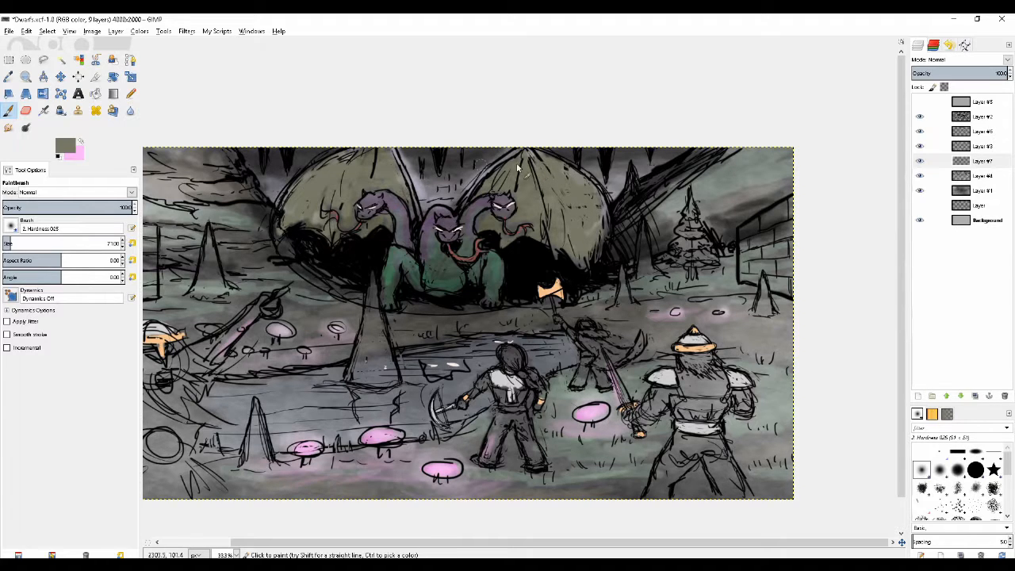
- Select Layer #2 and set the foreground color to black
left_click(936, 117)
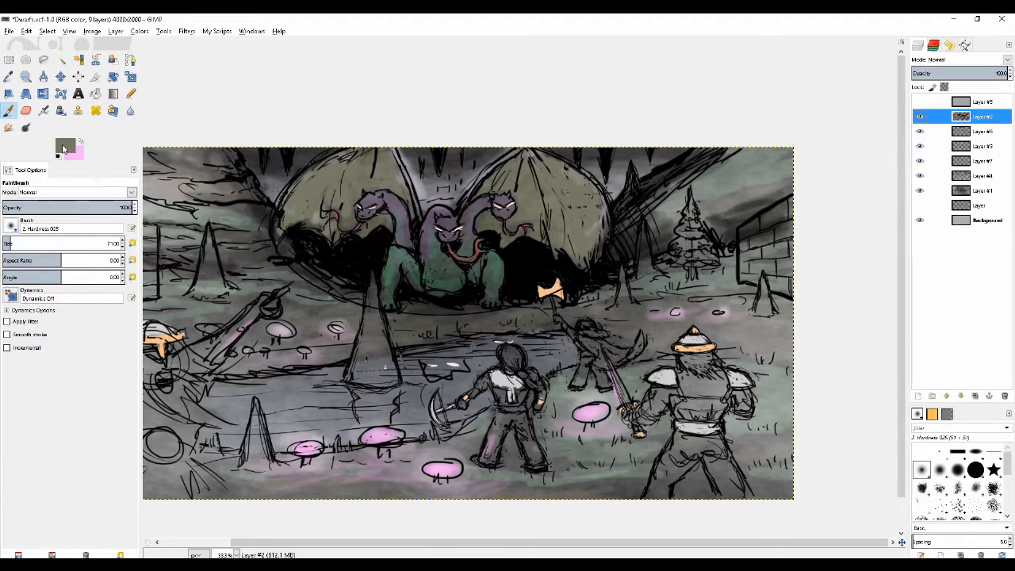
left_click(63, 148)
left_click(173, 170)
left_click(296, 216)
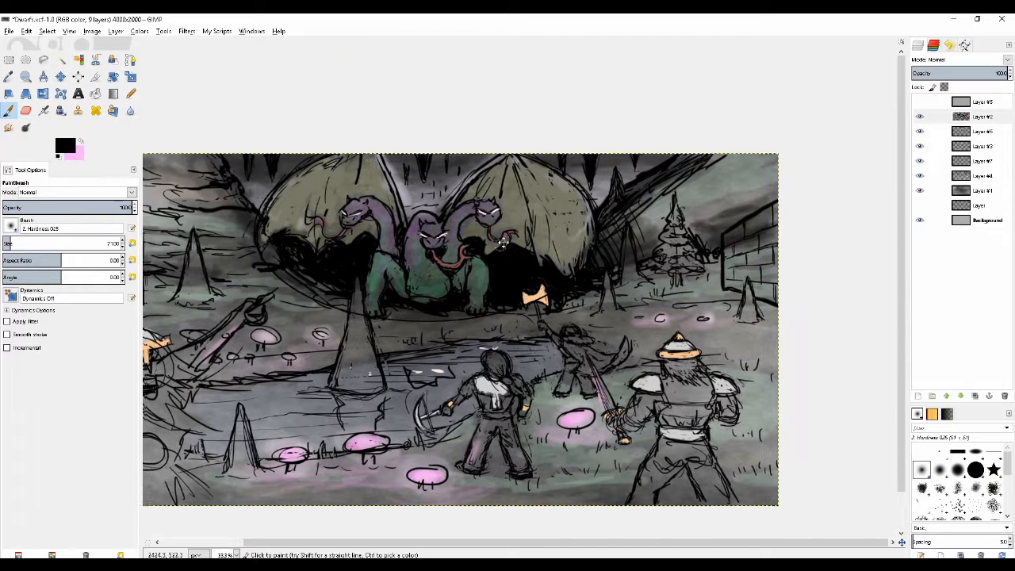
- Ink a scalloped lower edge on the right wing, reducing the brush to 41 px and 21 px
left_click_drag(503, 243, 506, 241)
key("bracketleft")
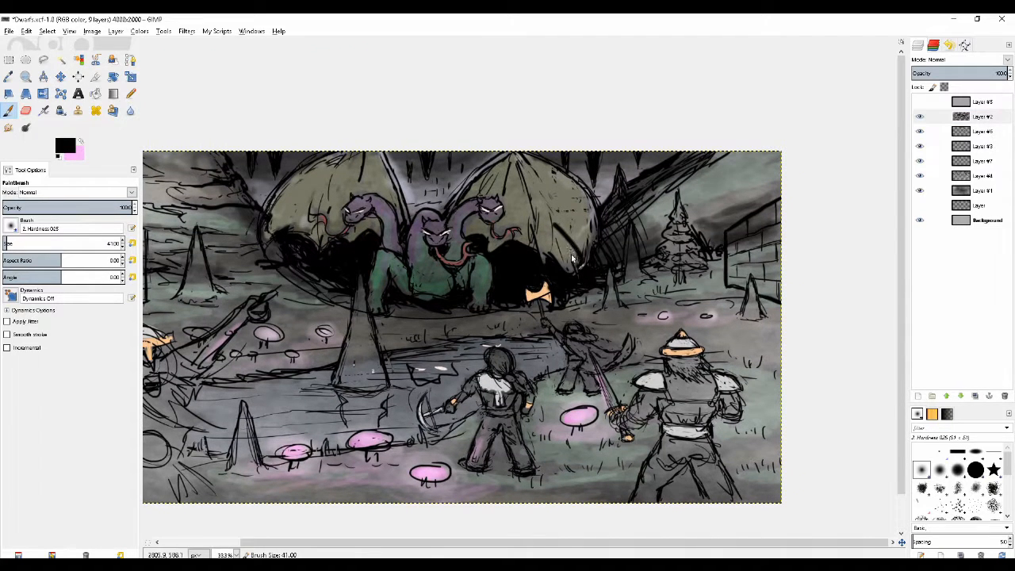
key("bracketleft")
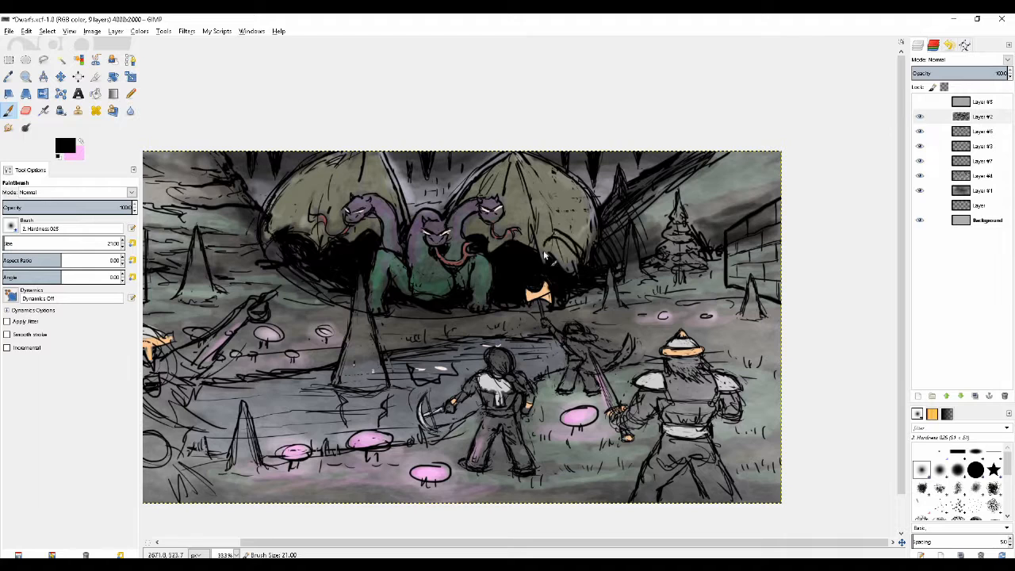
key("shift+e")
key("p")
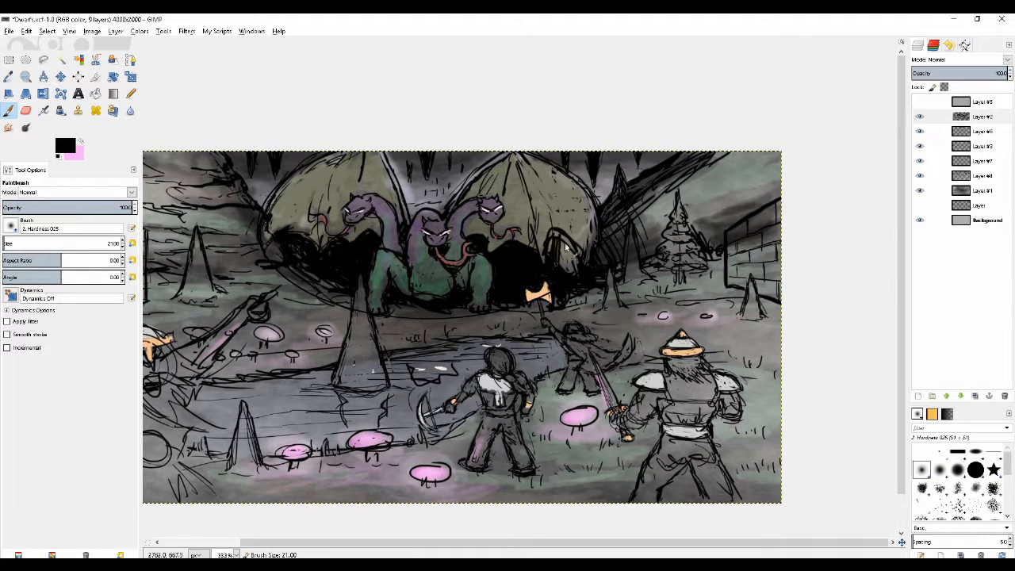
- Fill the gap under the right wing with black and ink the left wing's scalloped lower edge with the 21 px brush
mouse_move(566, 249)
left_mouse_down()
mouse_move(568, 263)
mouse_move(560, 246)
left_mouse_up()
mouse_move(262, 234)
left_mouse_down()
mouse_move(298, 226)
mouse_move(315, 253)
mouse_move(298, 231)
left_mouse_up()
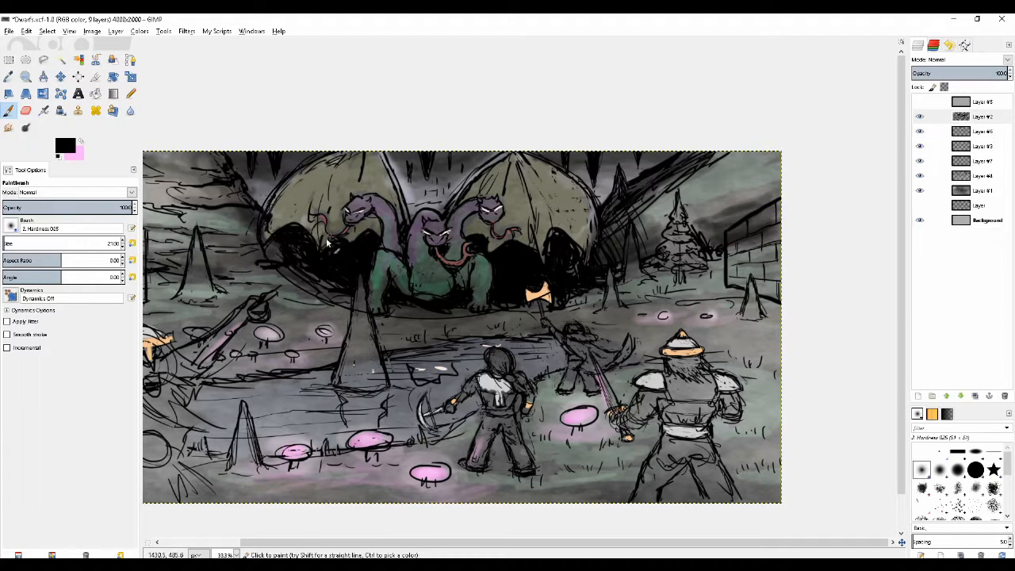
scroll(294, 262, "down", 3)
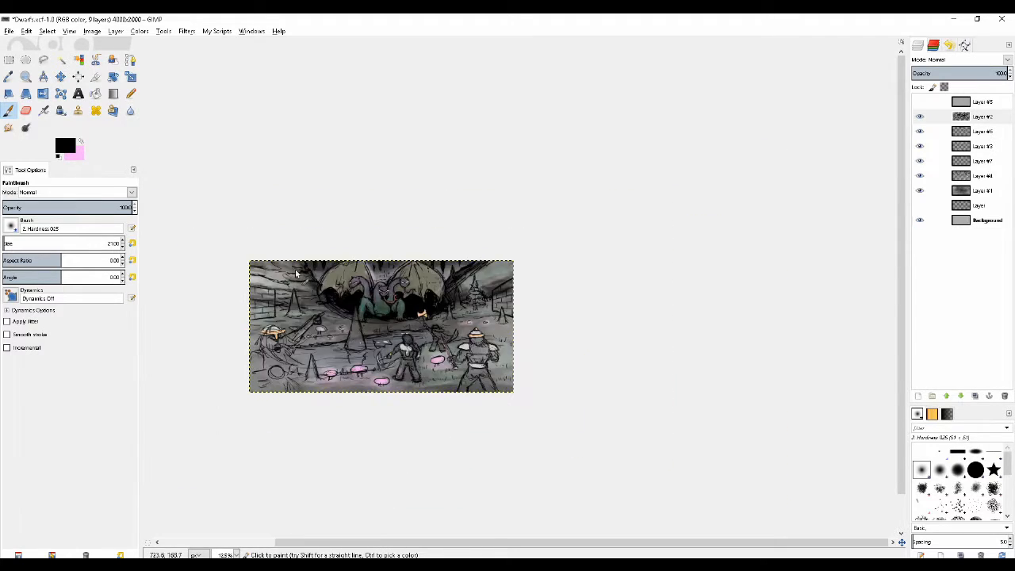
- Toggle Layer #6 and Layer #2 off and on to compare the painting with and without each
scroll(293, 267, "up", 1)
scroll(293, 262, "up", 1)
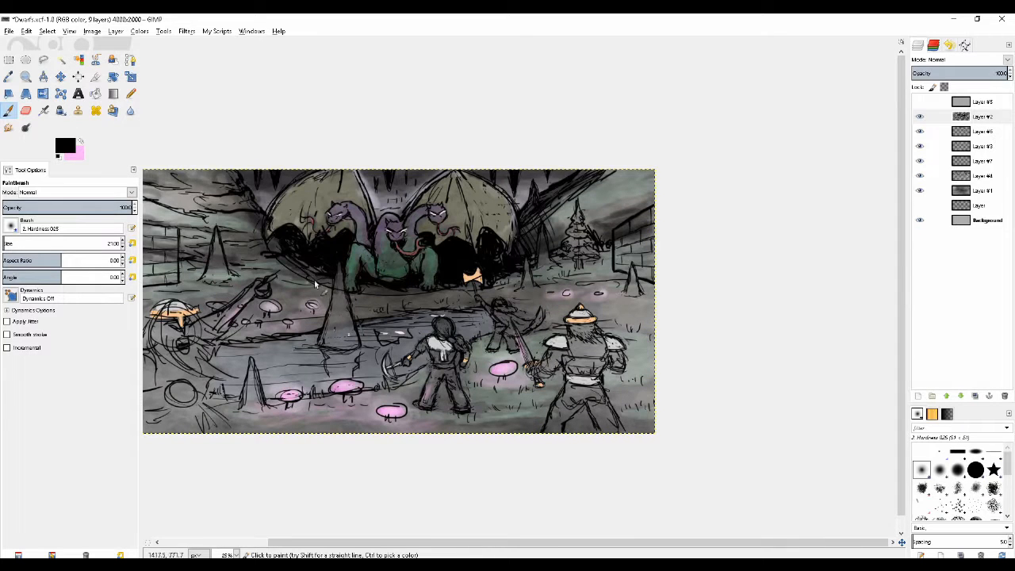
key("shift+e")
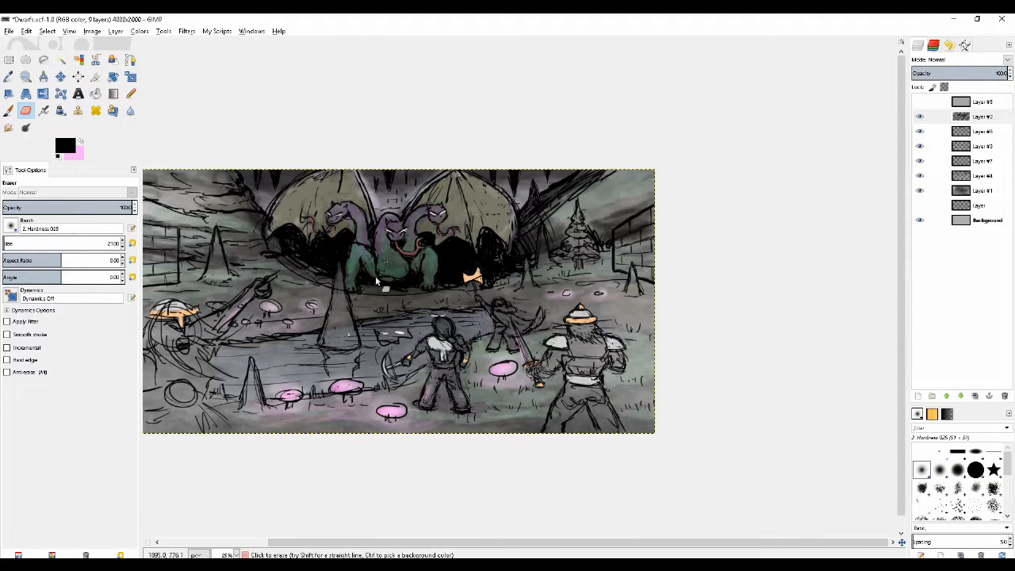
key("p")
key("shift+e")
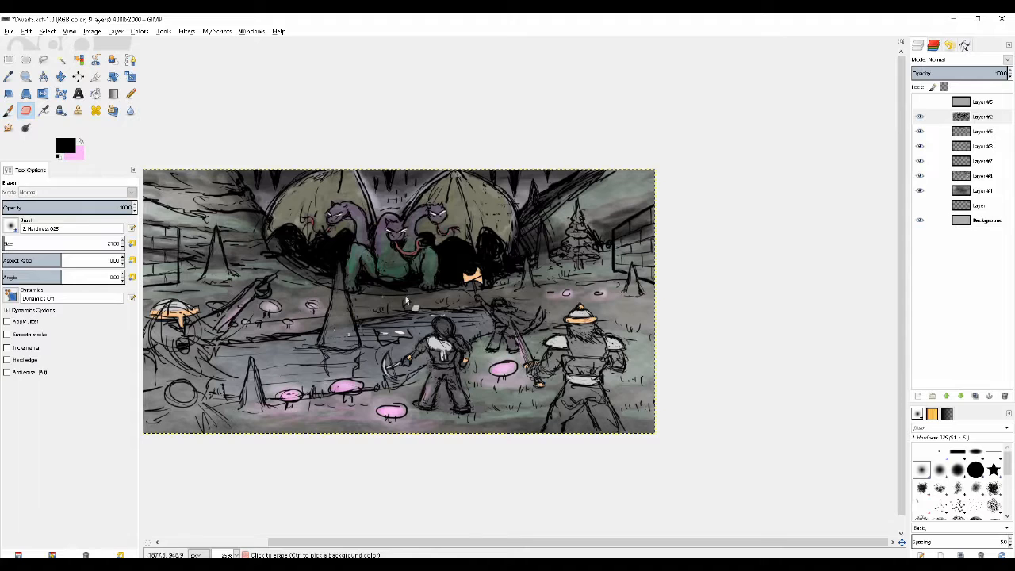
left_click(920, 133)
left_click(920, 132)
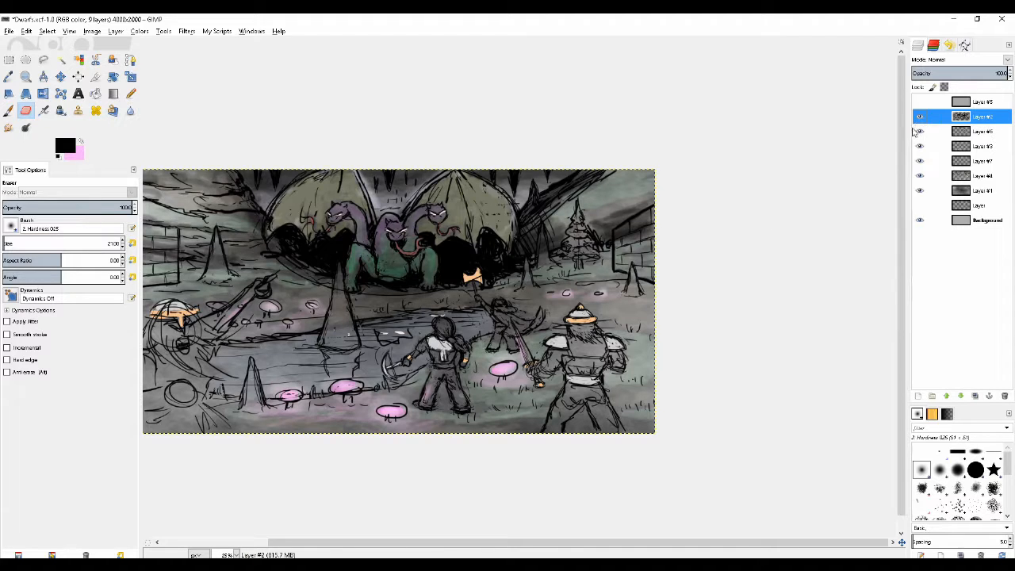
left_click(921, 116)
left_click(920, 116)
left_click(920, 117)
left_click(920, 116)
key("p")
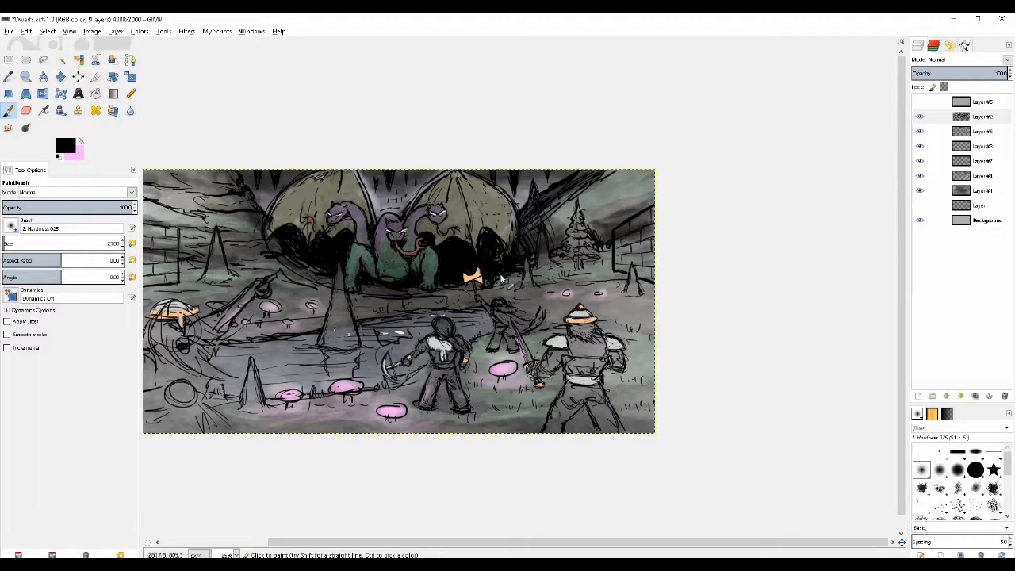
- Hide Layer #6 and ink the ground edge below the hydra in black on Layer #2
left_click(982, 136)
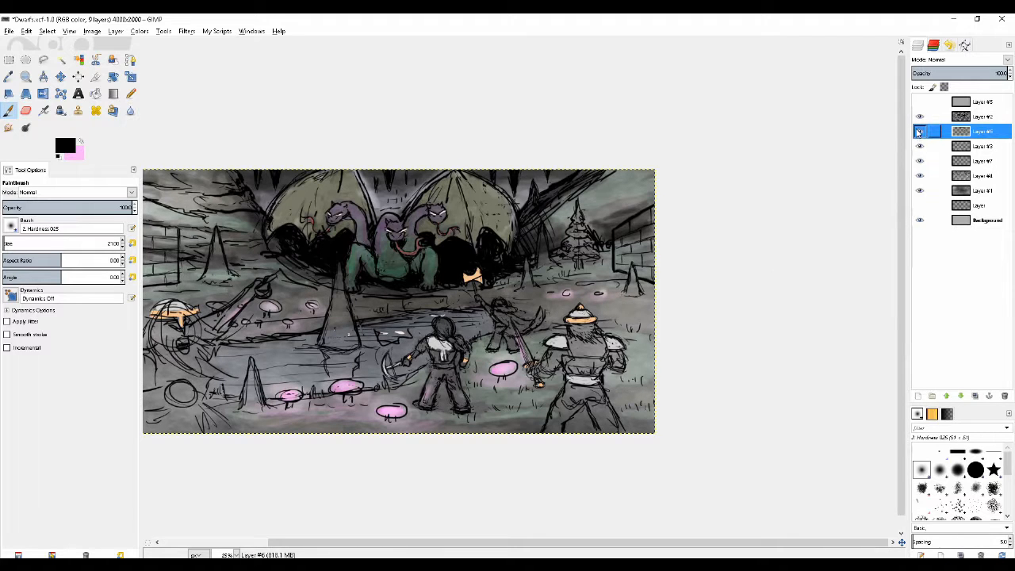
left_click(920, 132)
left_click(971, 116)
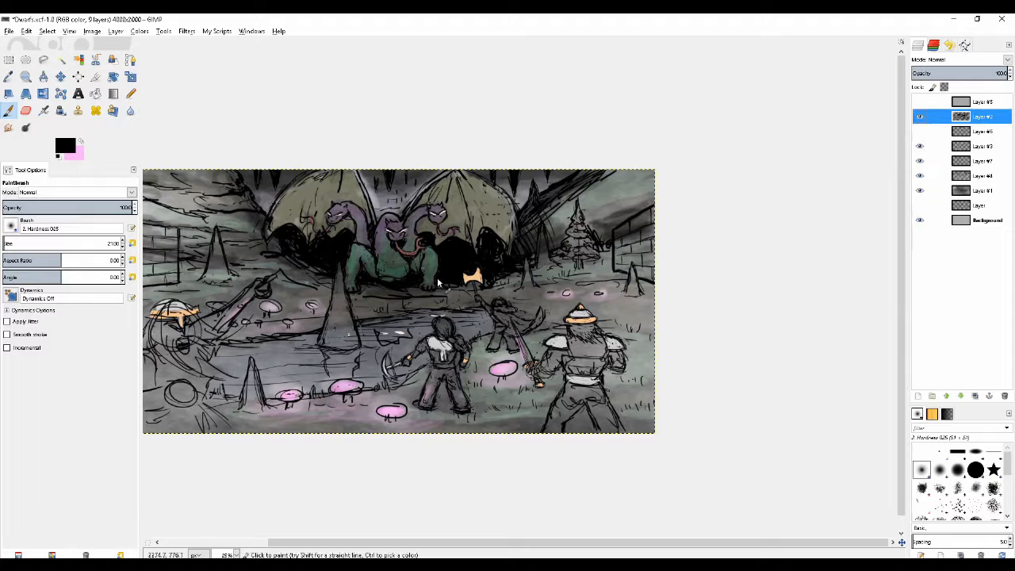
left_click_drag(407, 298, 452, 298)
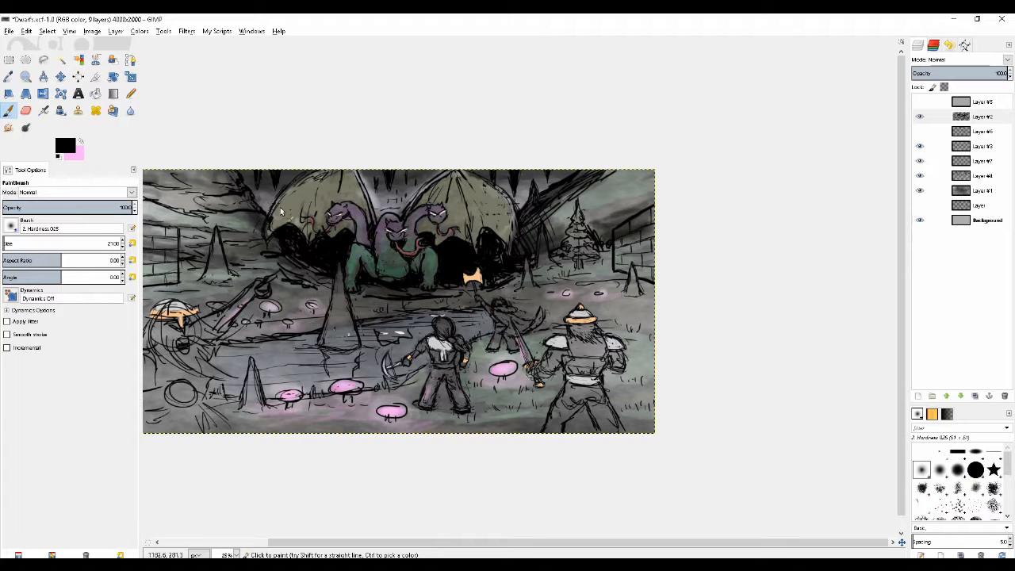
- Erase stray ink at the left wing's outer edge and re-ink the outer curves of both hydra wings in black
key("shift+e")
left_click_drag(276, 214, 269, 227)
key("p")
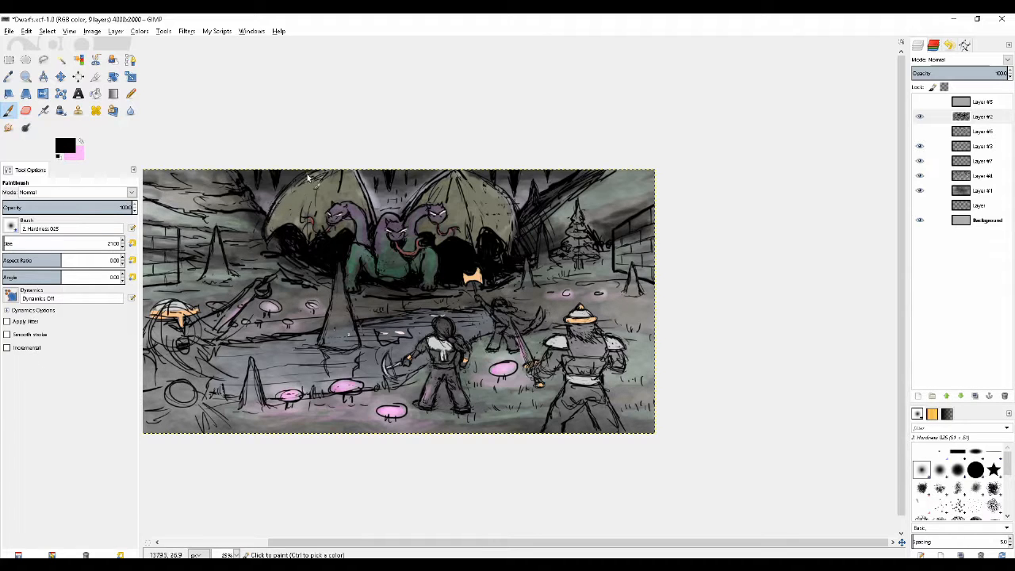
left_click_drag(306, 173, 271, 219)
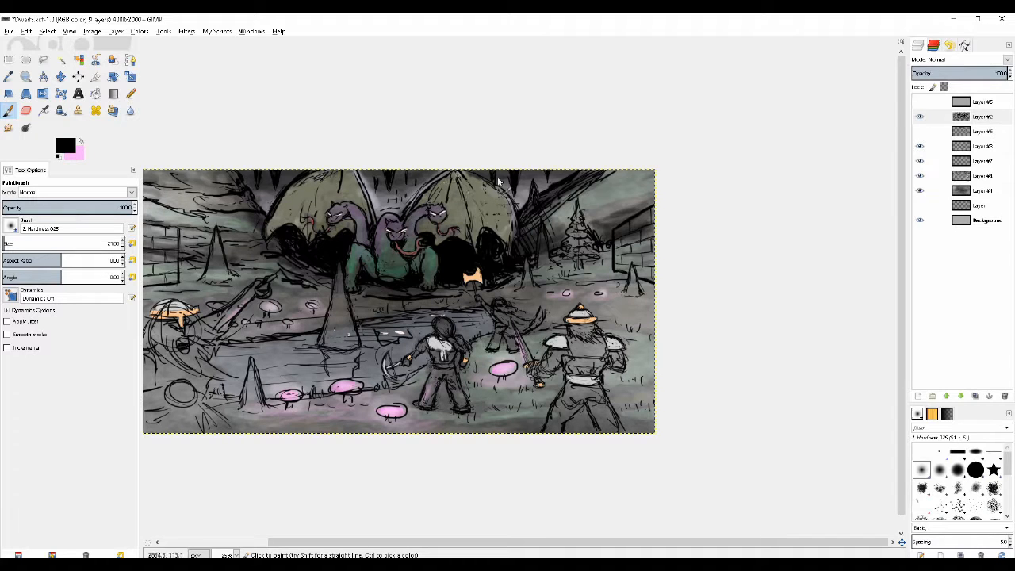
mouse_move(472, 171)
left_mouse_down()
mouse_move(516, 208)
mouse_move(514, 217)
left_mouse_up()
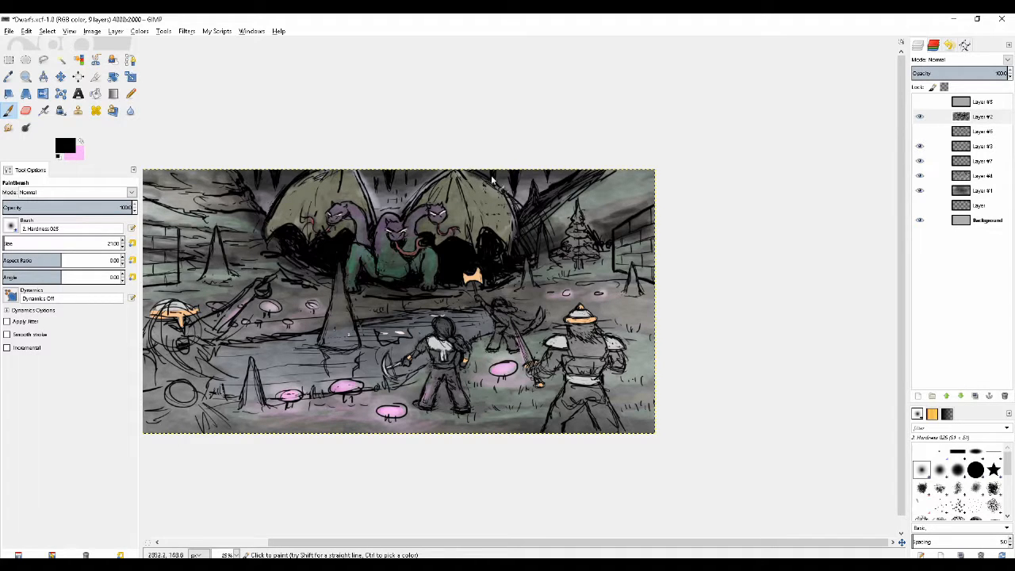
left_click_drag(486, 180, 514, 196)
- Touch up the right wing's outer edge on Layer #2, alternating between black Paintbrush strokes and the Eraser
scroll(355, 320, "down", 2)
scroll(373, 292, "up", 3)
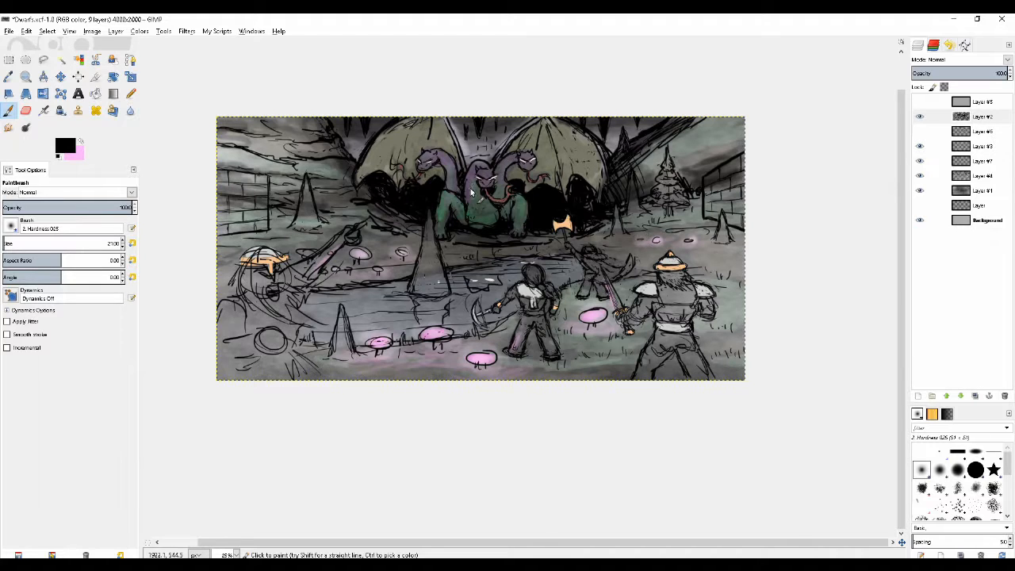
left_click_drag(234, 271, 288, 304)
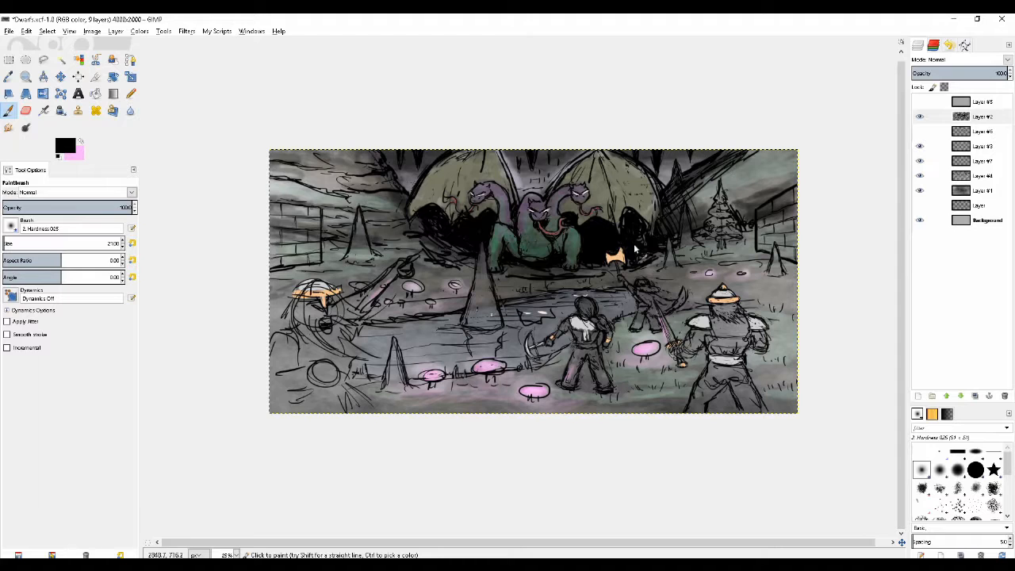
left_click_drag(291, 227, 302, 275)
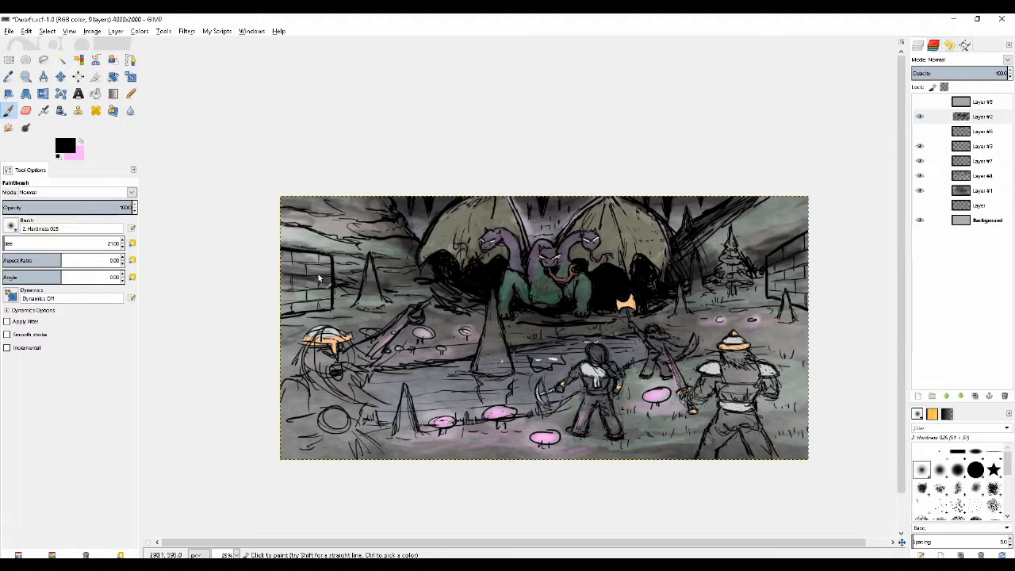
left_click_drag(625, 236, 621, 246)
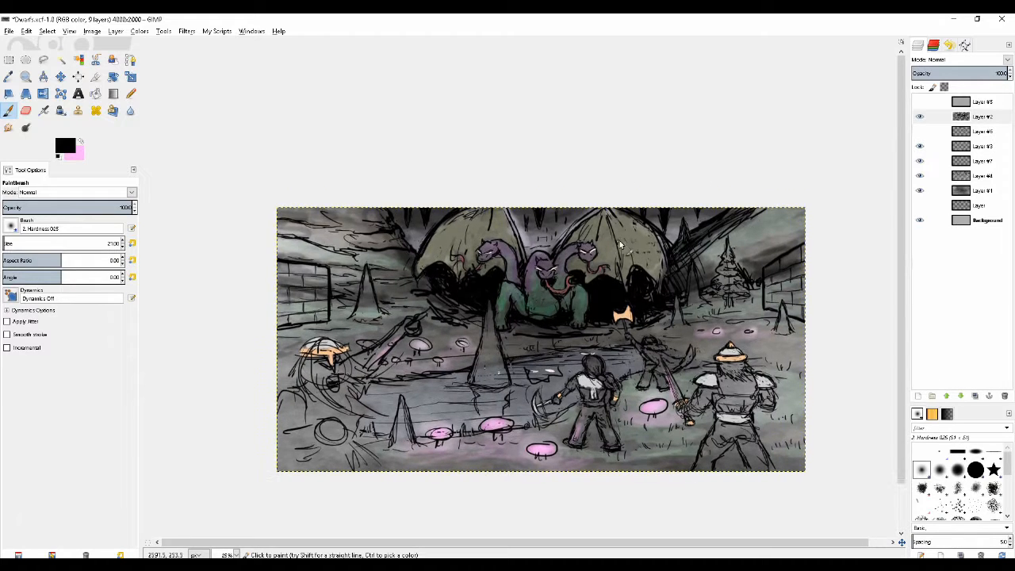
key("shift+e")
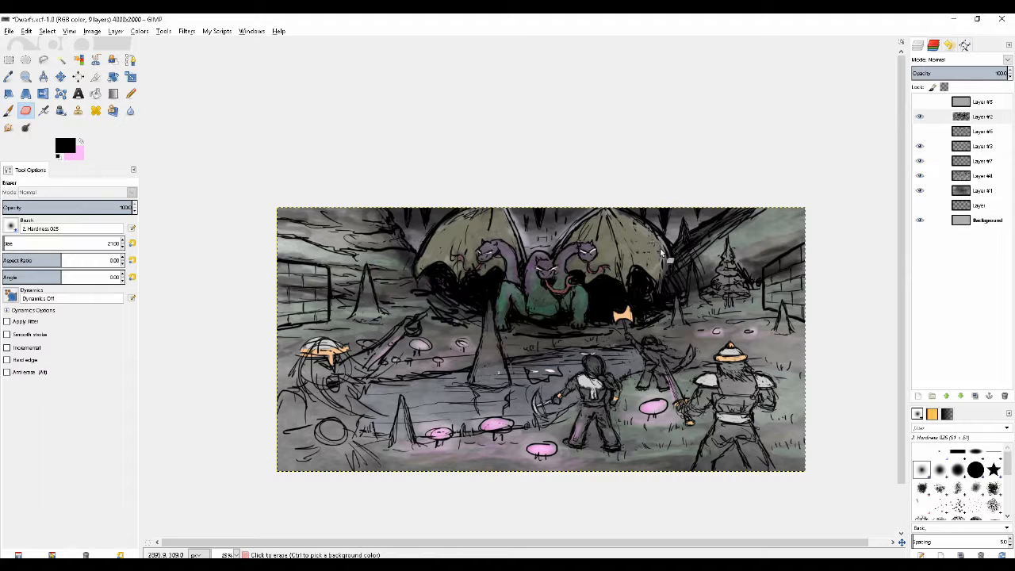
key("p")
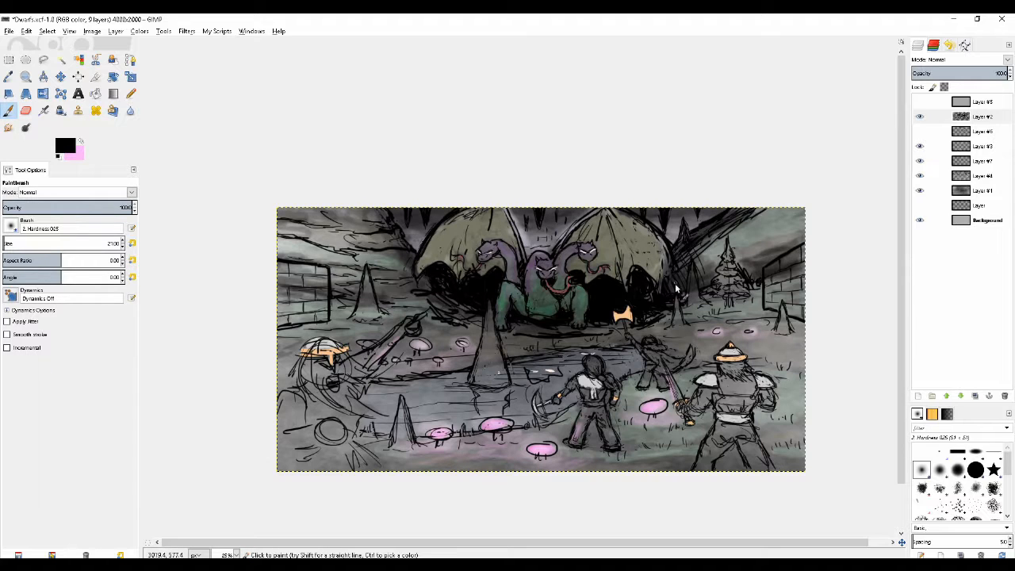
key("shift+e")
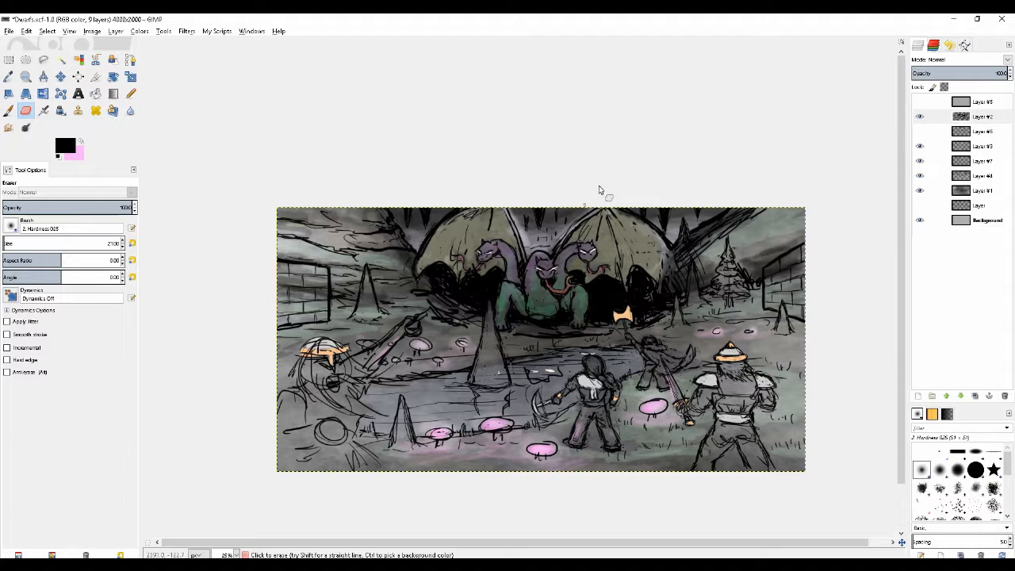
key("p")
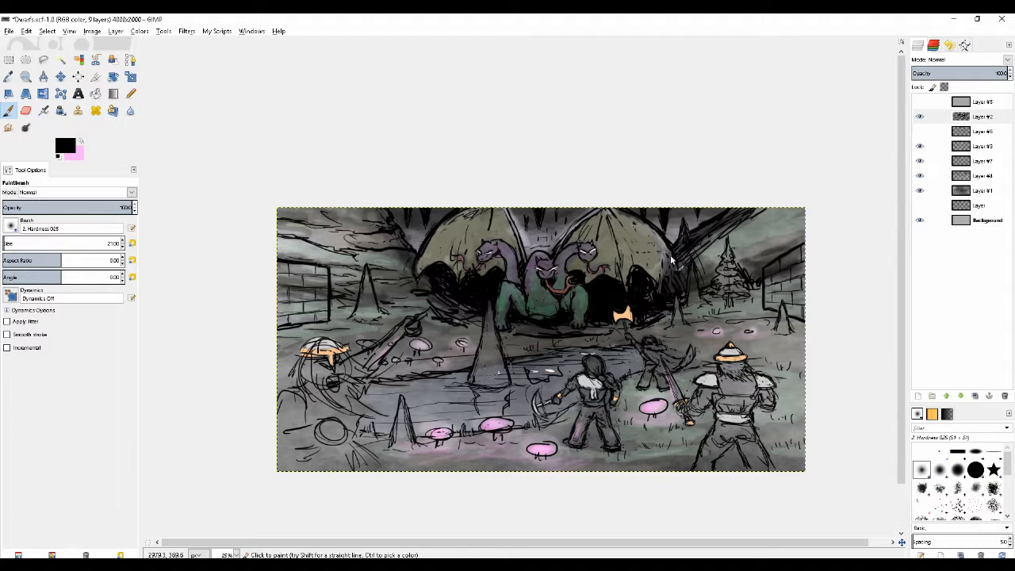
key("shift+e")
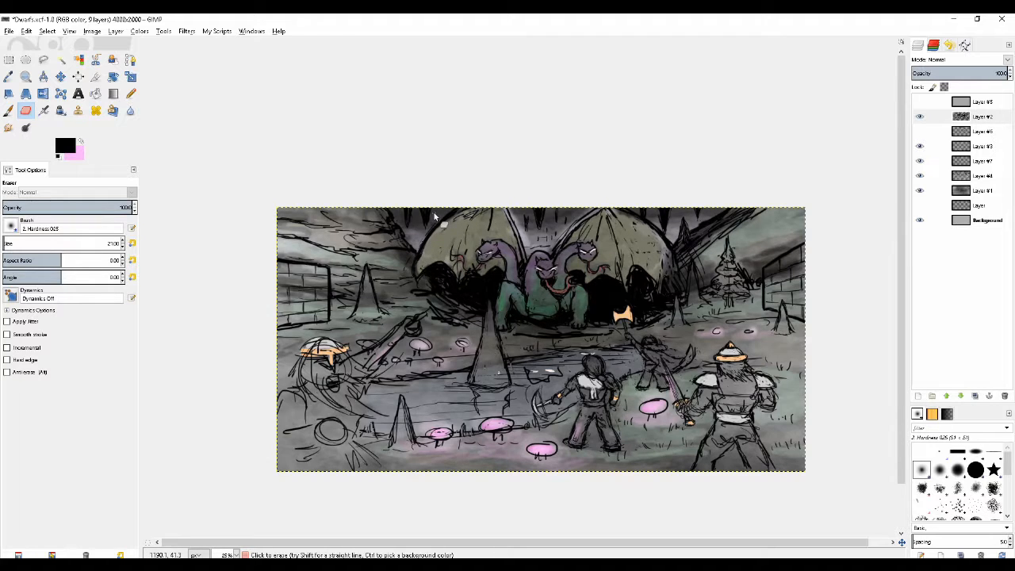
- Examine the reworked hydra wings and the overall composition at several zoom levels
key("minus")
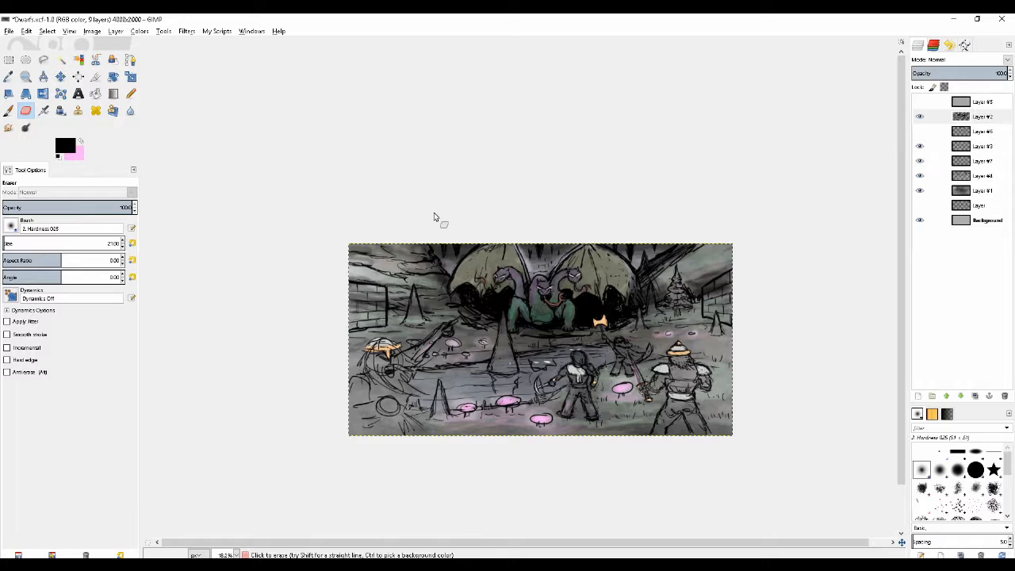
key("plus")
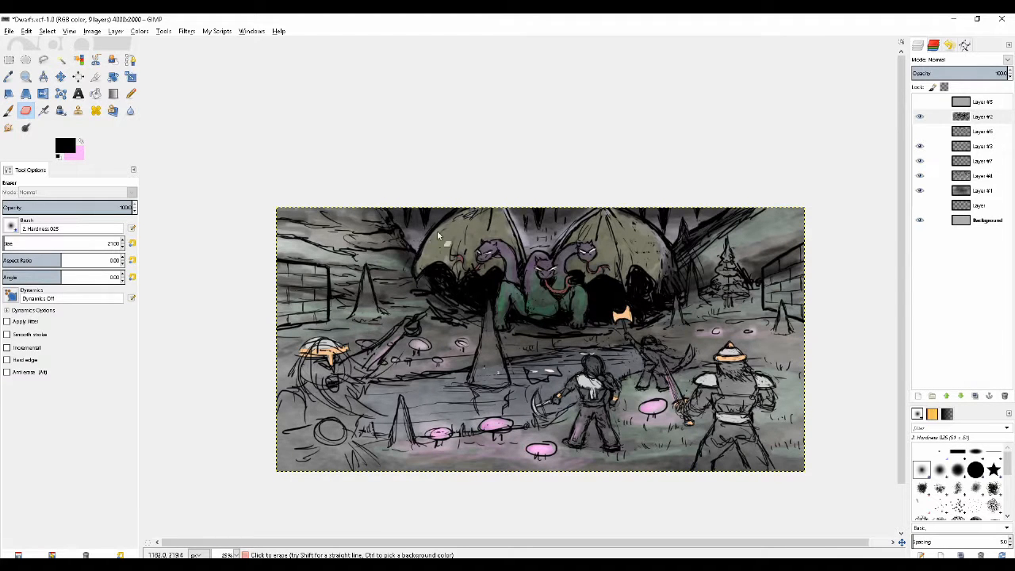
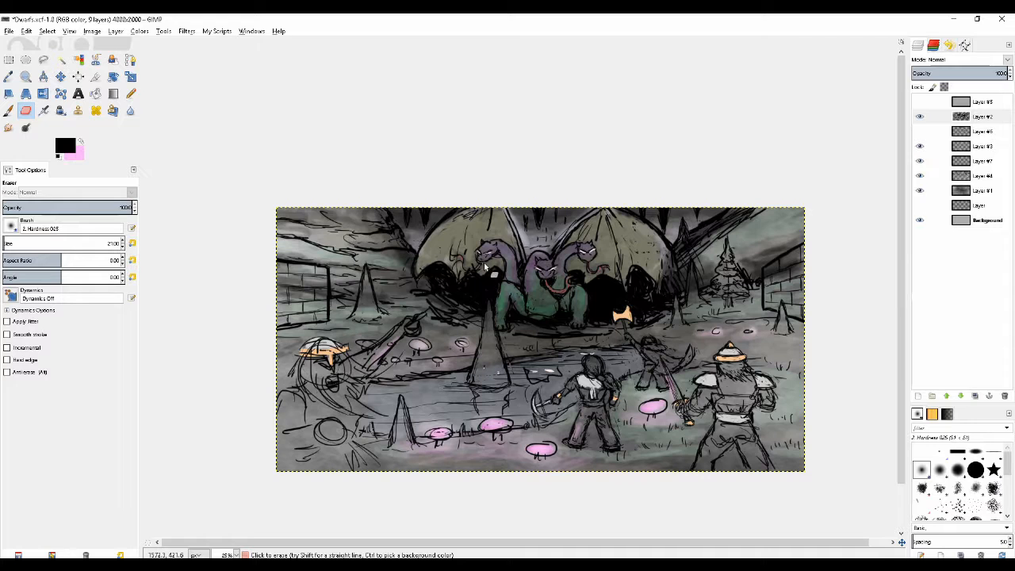
scroll(335, 285, "down", 2)
scroll(336, 287, "up", 2)
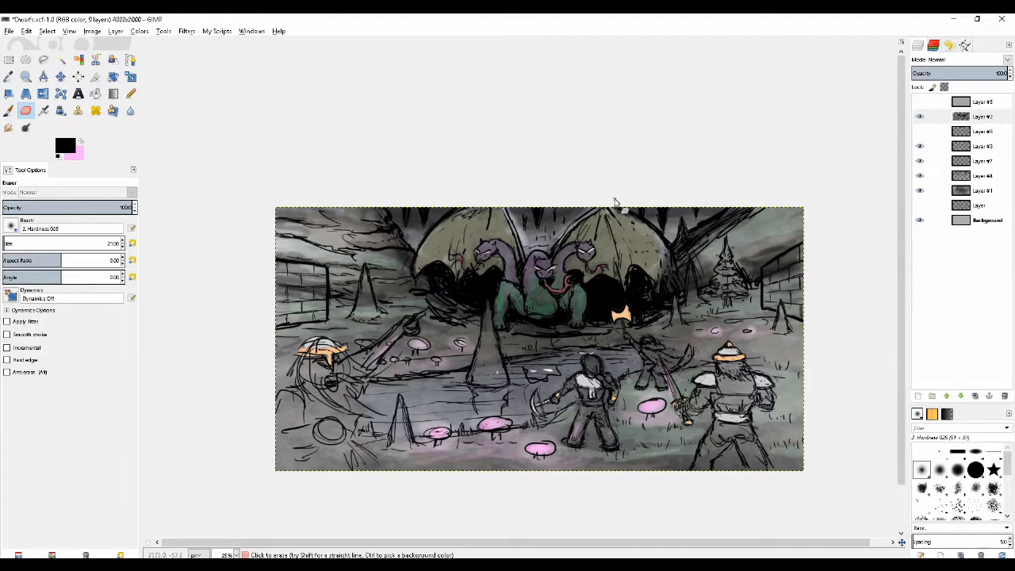
scroll(608, 212, "down", 1)
left_click_drag(541, 293, 544, 270)
scroll(553, 259, "up", 1)
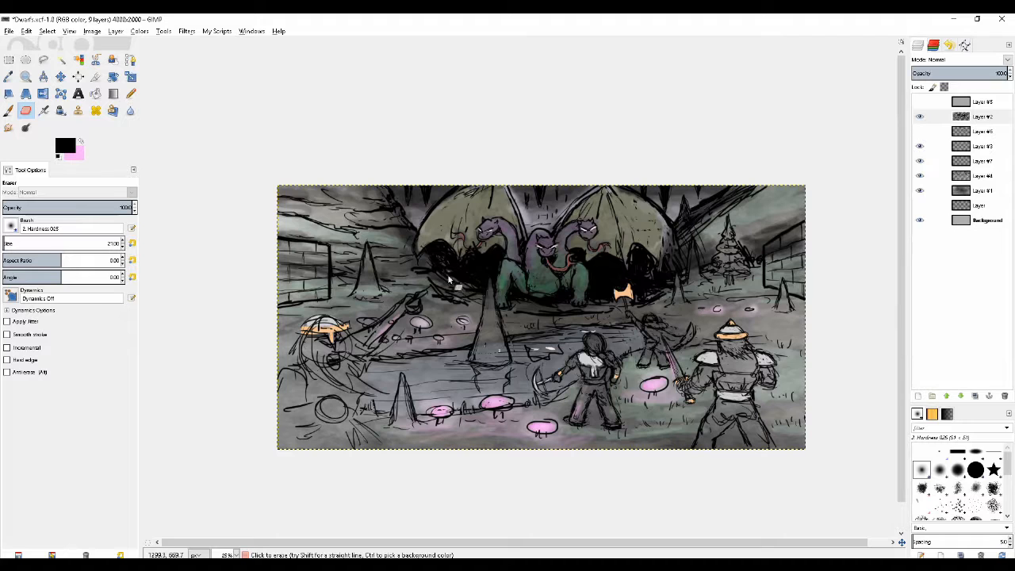
left_click_drag(447, 280, 433, 269)
key("plus")
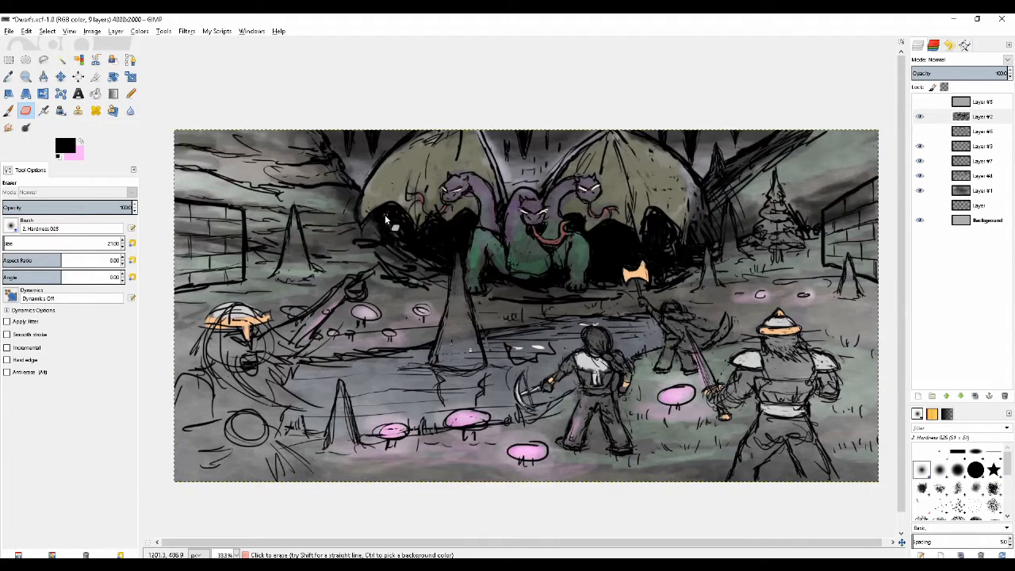
key("minus")
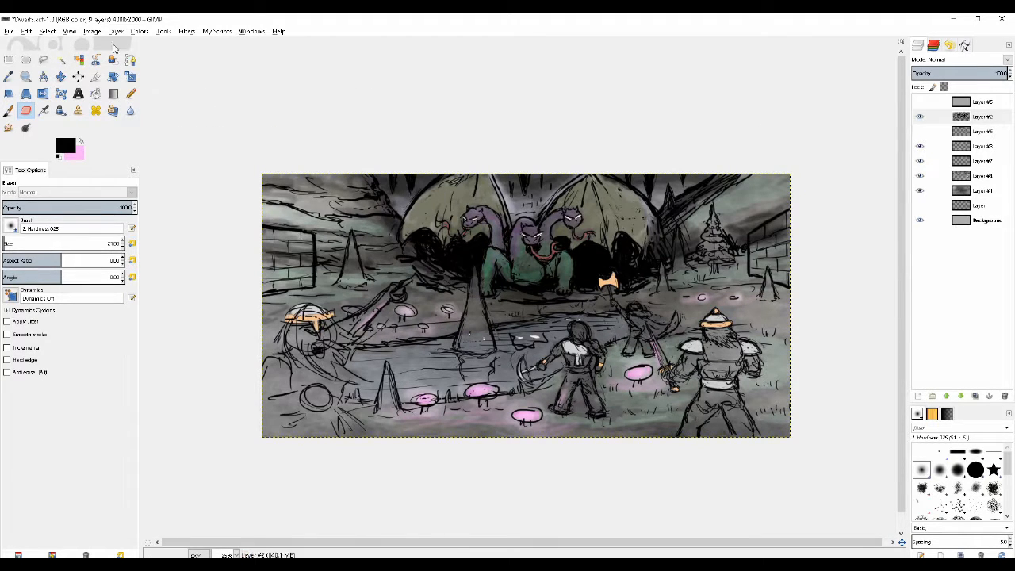
- Flip the whole image horizontally
left_click(91, 31)
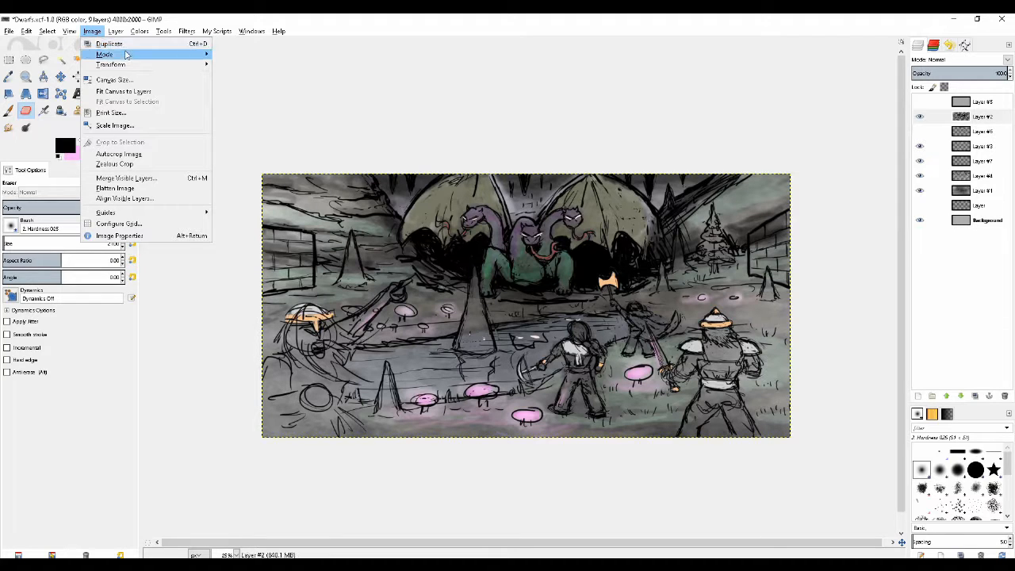
mouse_move(198, 67)
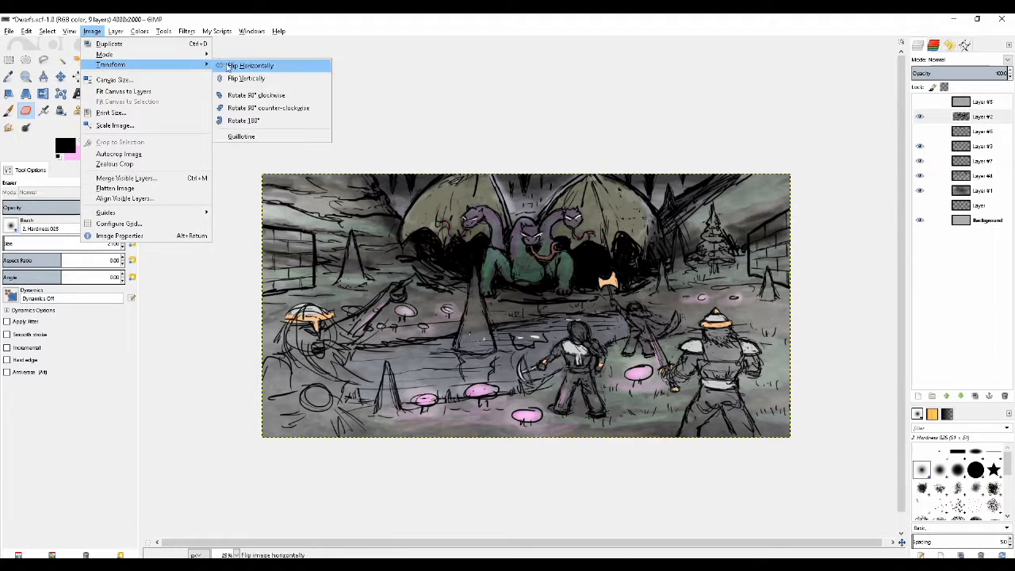
left_click(230, 67)
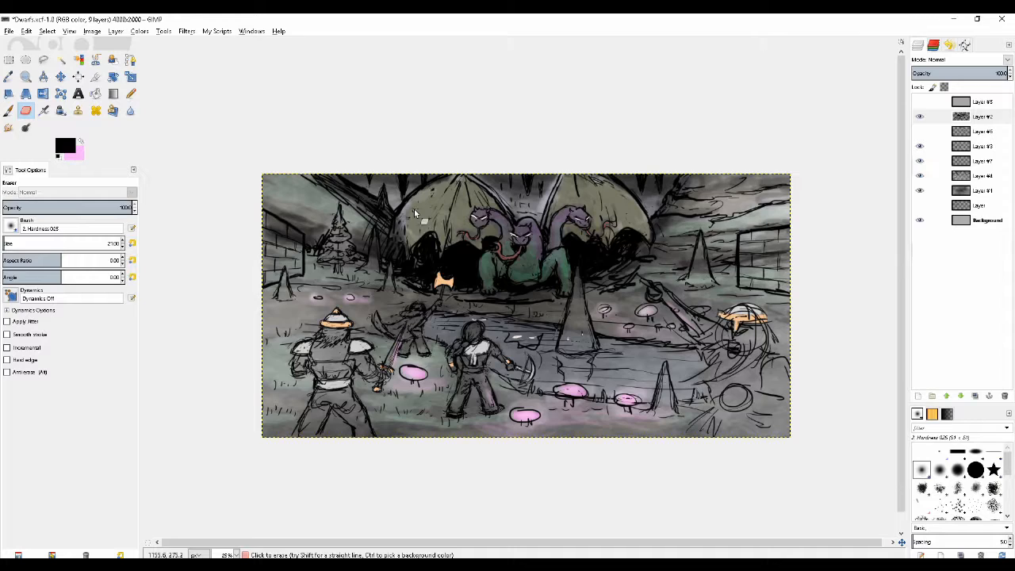
key("alt+Tab")
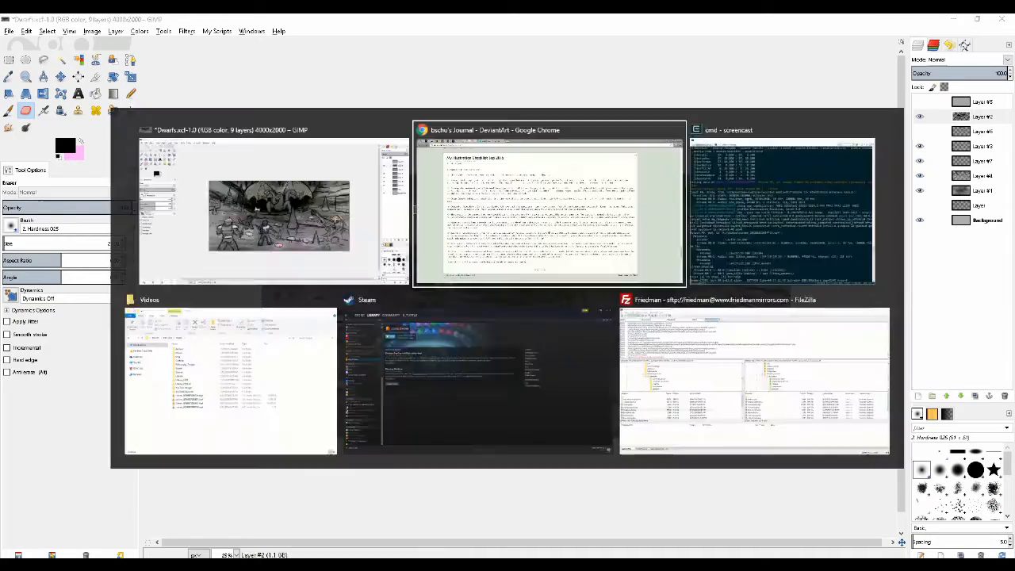
key("alt+Tab")
key("Tab")
key("alt+Tab")
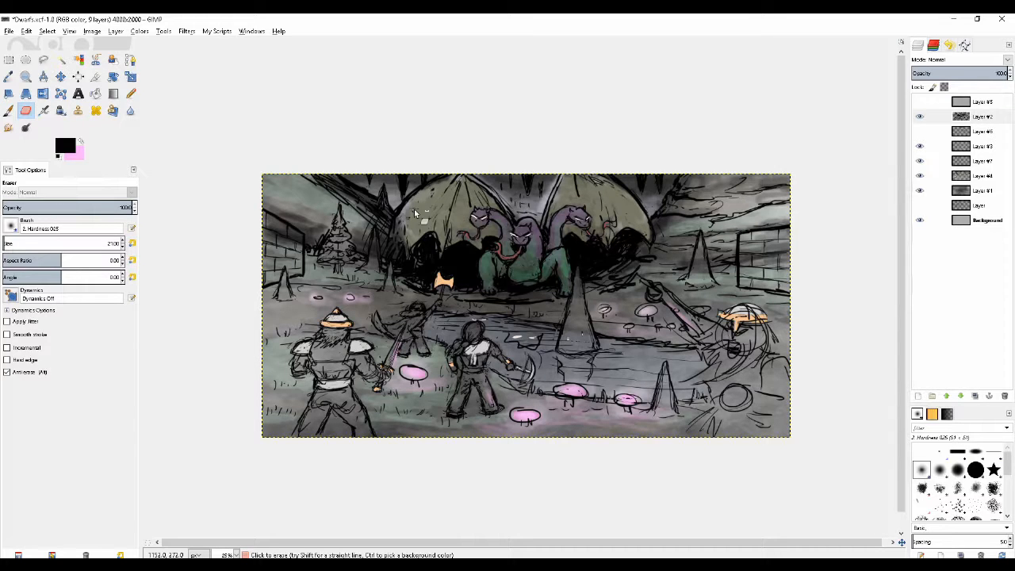
- Clean up the left wing's lower edge on Layer #2 by erasing stray ink and adding short black Paintbrush strokes
mouse_move(405, 223)
left_mouse_down()
mouse_move(392, 198)
mouse_move(418, 222)
mouse_move(417, 237)
left_mouse_up()
scroll(418, 224, "up", 1)
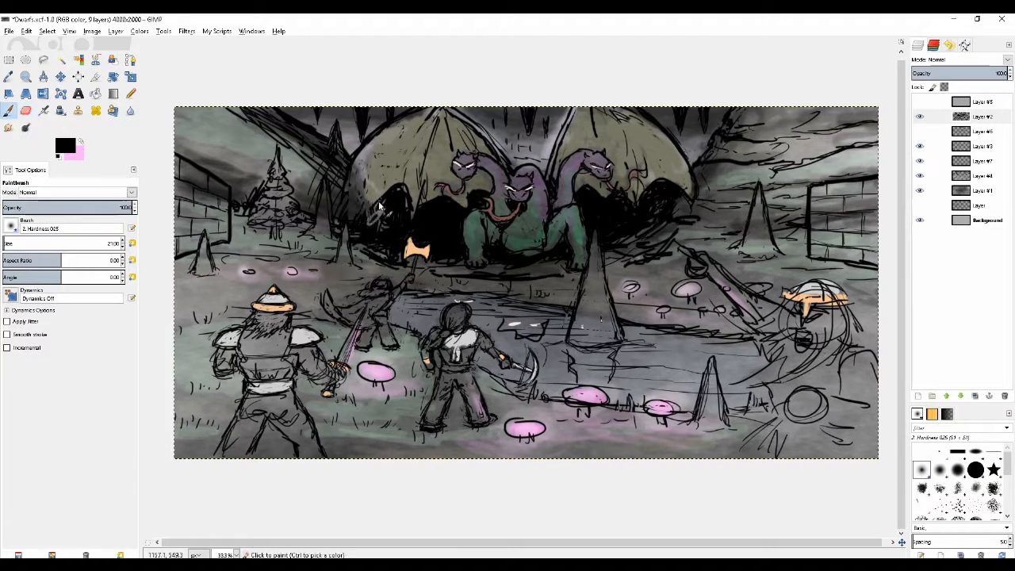
key("p")
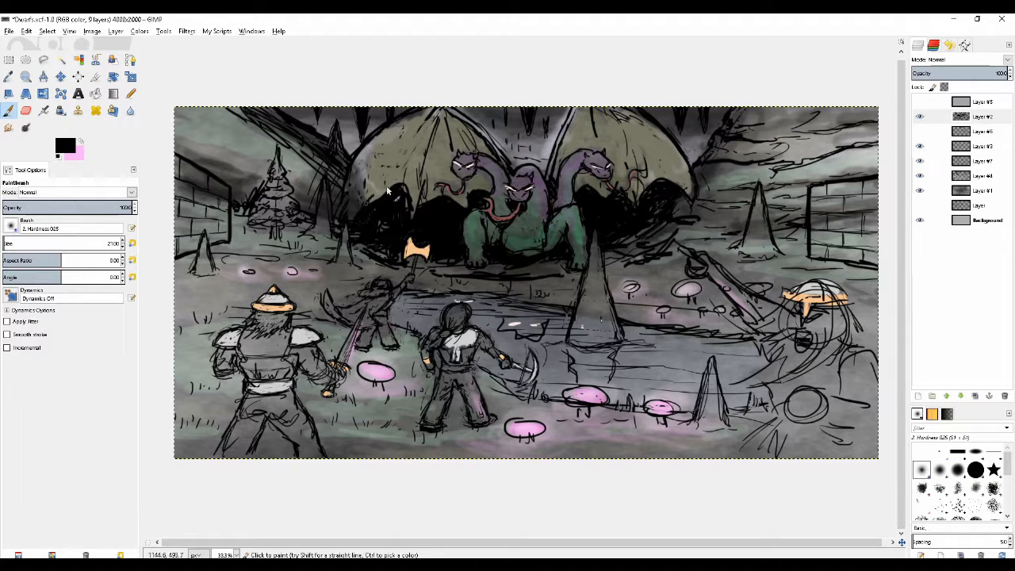
left_click_drag(388, 190, 389, 195)
key("shift+e")
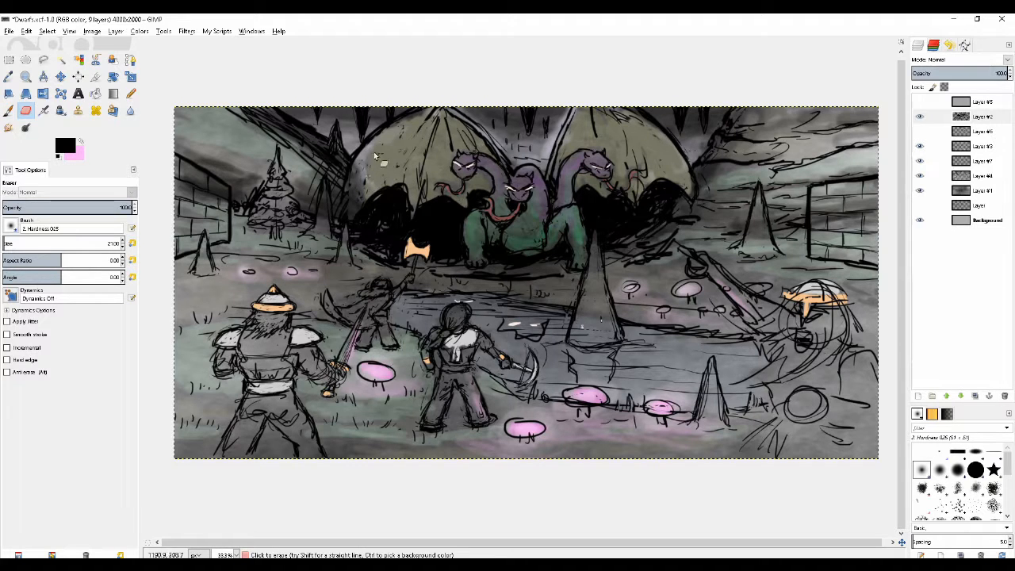
- Try black composition guide lines linking the hydra with the foreground dwarves, undoing each attempt
key("p")
mouse_move(500, 268)
left_mouse_down()
mouse_move(239, 436)
mouse_move(447, 413)
mouse_move(802, 396)
mouse_move(530, 262)
left_mouse_up()
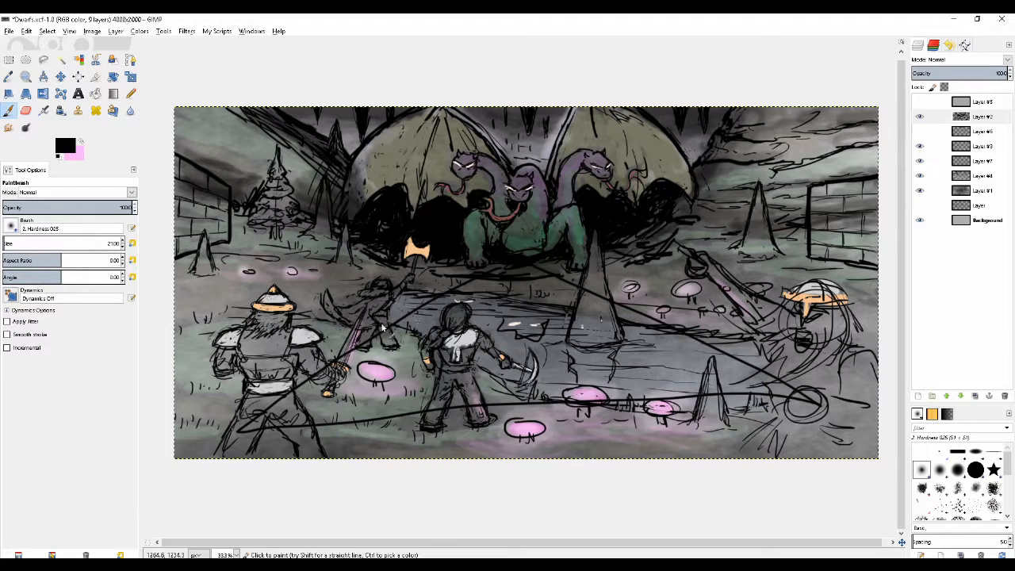
key("ctrl+z")
key("ctrl+z")
key("ctrl+z")
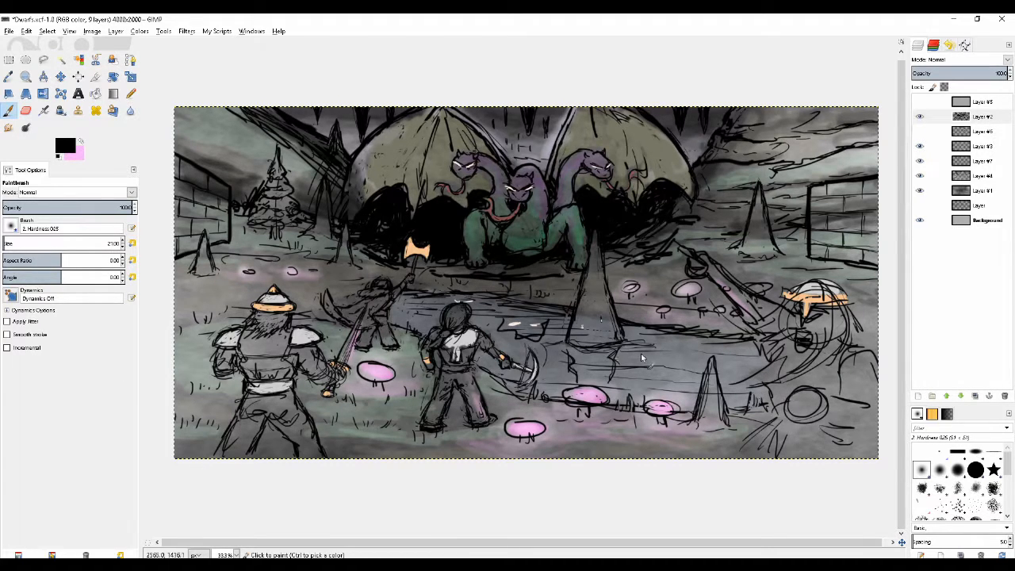
mouse_move(642, 355)
left_mouse_down()
mouse_move(559, 357)
mouse_move(615, 374)
mouse_move(549, 375)
mouse_move(509, 325)
mouse_move(482, 318)
left_mouse_up()
key("ctrl+z")
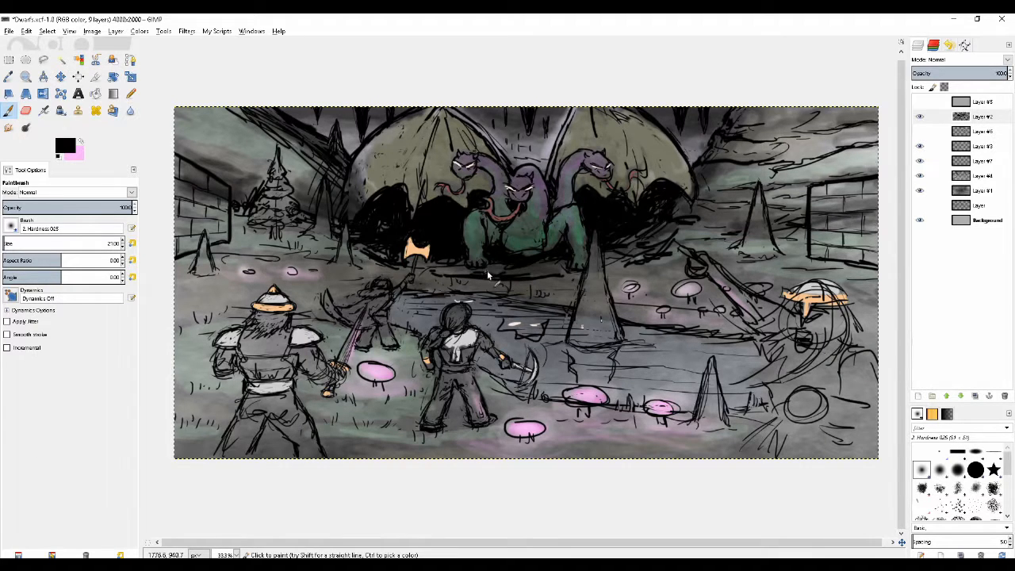
mouse_move(488, 270)
left_mouse_down()
mouse_move(314, 322)
mouse_move(158, 385)
left_mouse_up()
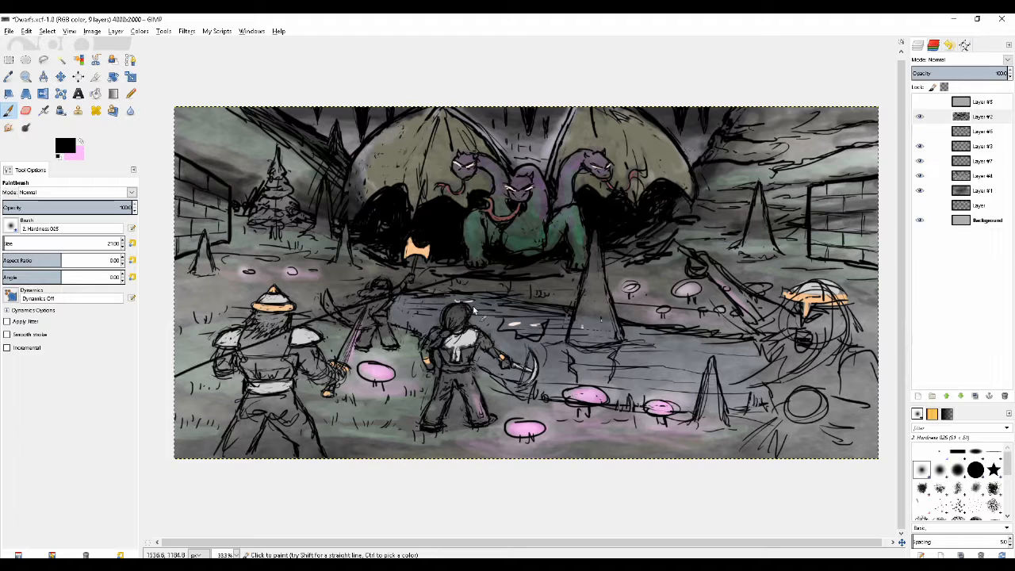
left_click_drag(539, 269, 863, 337)
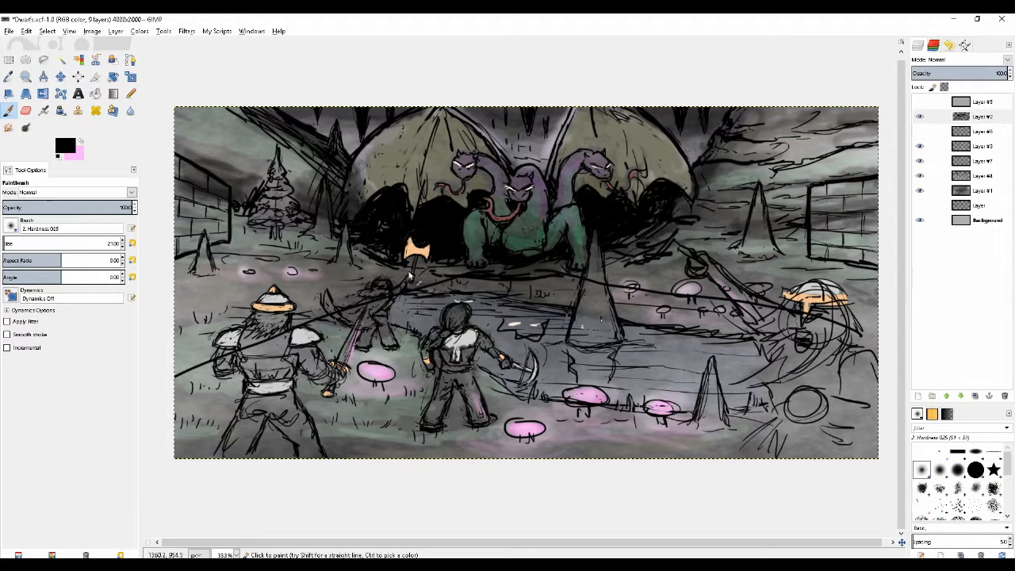
key("ctrl+z")
key("ctrl+z")
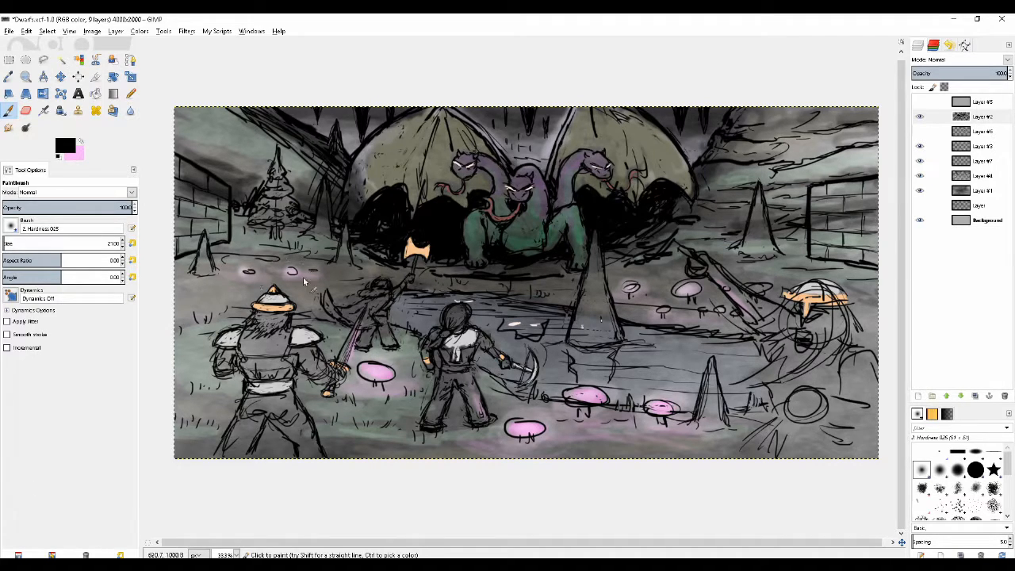
- Paint a short black ground line behind the helmeted dwarf on the left and check it at different zoom levels
left_click_drag(198, 303, 253, 300)
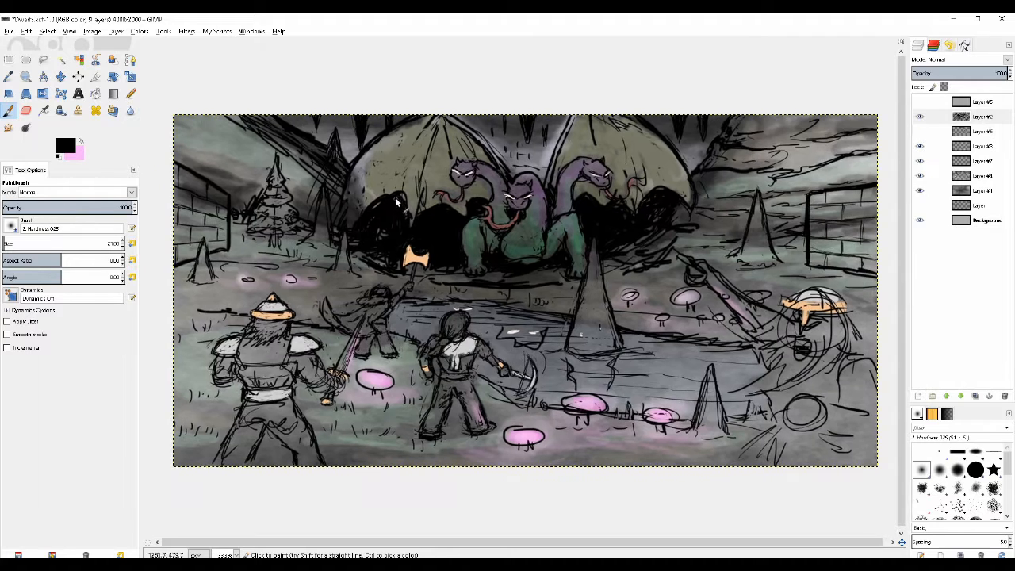
scroll(400, 195, "down", 1)
scroll(422, 169, "up", 1)
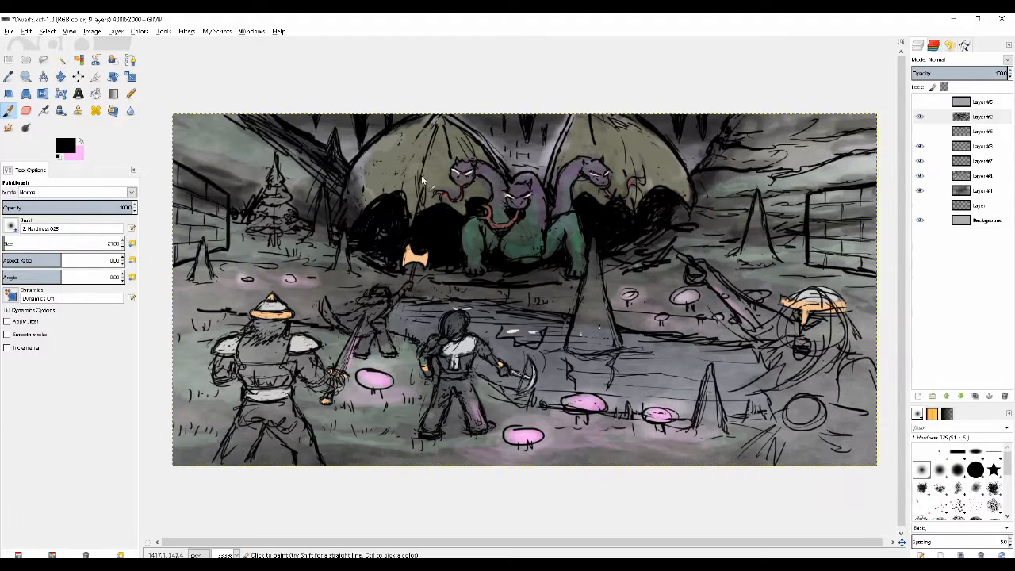
scroll(492, 194, "down", 1)
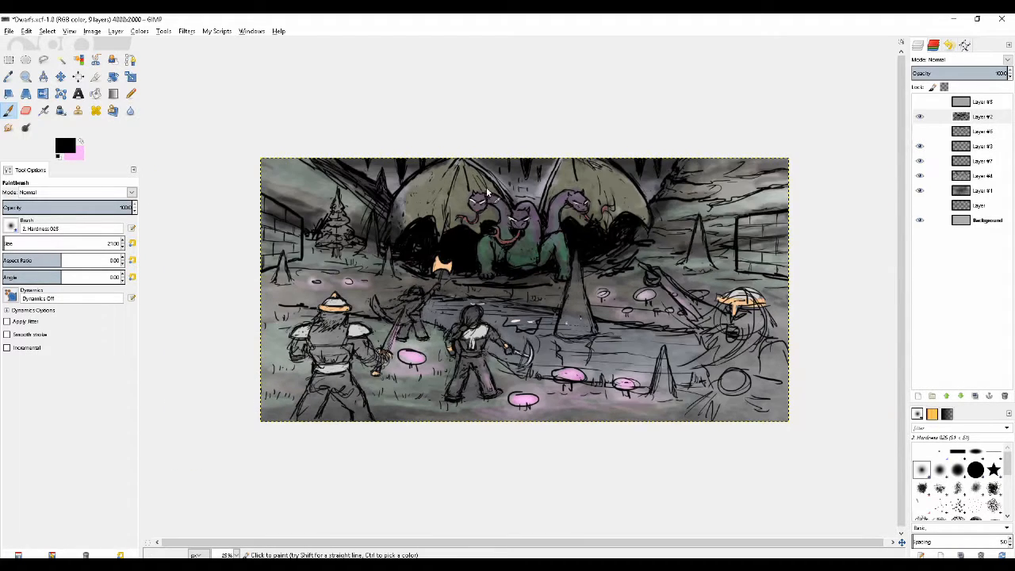
scroll(282, 241, "up", 1)
scroll(285, 241, "down", 1)
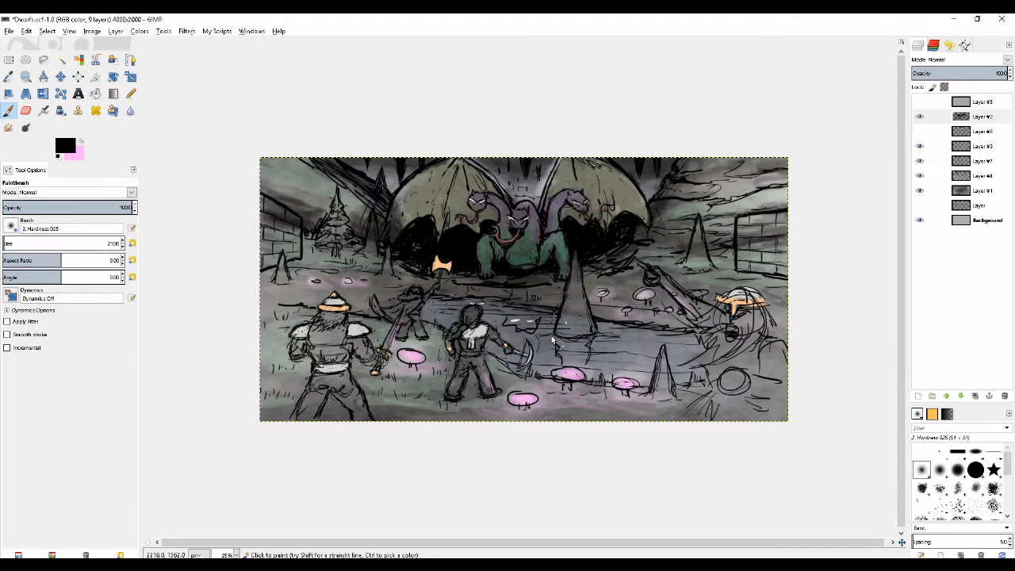
- Try a stroke across the water and a black blob over the front pink mushroom with brush size 181, undoing both
mouse_move(553, 340)
left_mouse_down()
mouse_move(521, 315)
mouse_move(543, 318)
mouse_move(524, 352)
mouse_move(546, 334)
mouse_move(517, 337)
mouse_move(529, 344)
mouse_move(527, 331)
mouse_move(489, 326)
mouse_move(523, 341)
mouse_move(505, 327)
mouse_move(511, 305)
mouse_move(503, 332)
mouse_move(508, 229)
left_mouse_up()
key("ctrl+z")
key("shift+bracketright")
key("shift+bracketright")
key("shift+bracketright")
key("shift+bracketright")
key("shift+bracketright")
key("shift+bracketright")
key("shift+bracketright")
key("shift+bracketright")
key("shift+bracketright")
key("shift+bracketright")
key("shift+bracketright")
key("shift+bracketright")
key("shift+bracketright")
key("shift+bracketright")
key("shift+bracketright")
key("shift+bracketright")
left_click(505, 235)
key("ctrl+z")
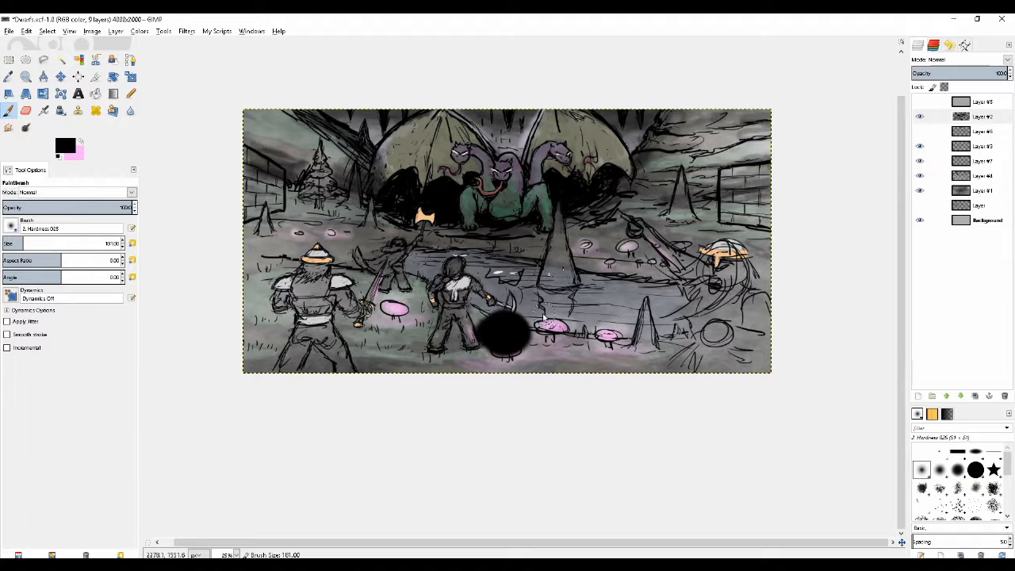
key("ctrl+z")
key("ctrl+z")
key("ctrl+z")
key("ctrl+z")
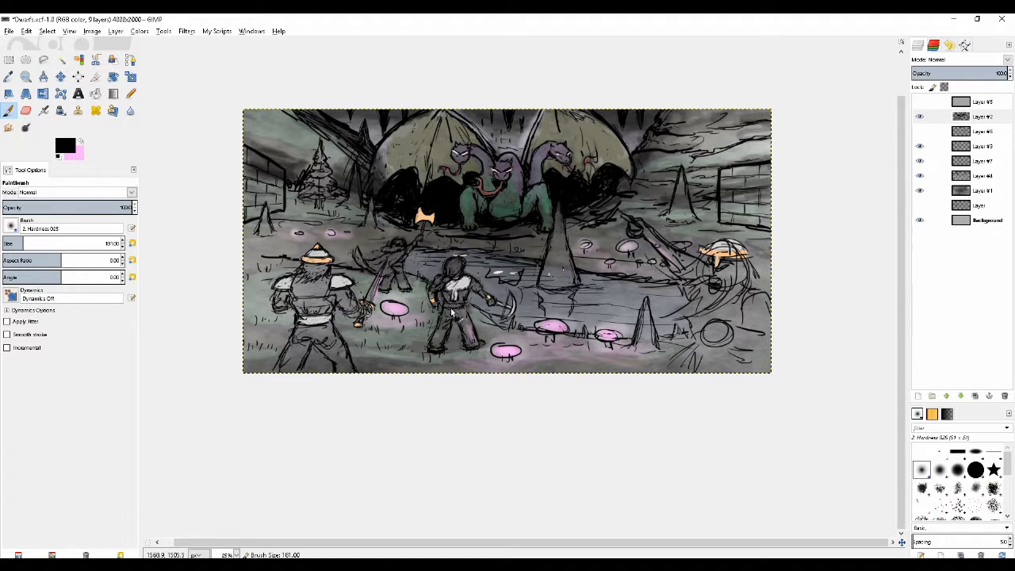
- Try broad black strokes beside the left dwarf and from him up to the hydra, undoing each
left_click_drag(253, 257, 278, 260)
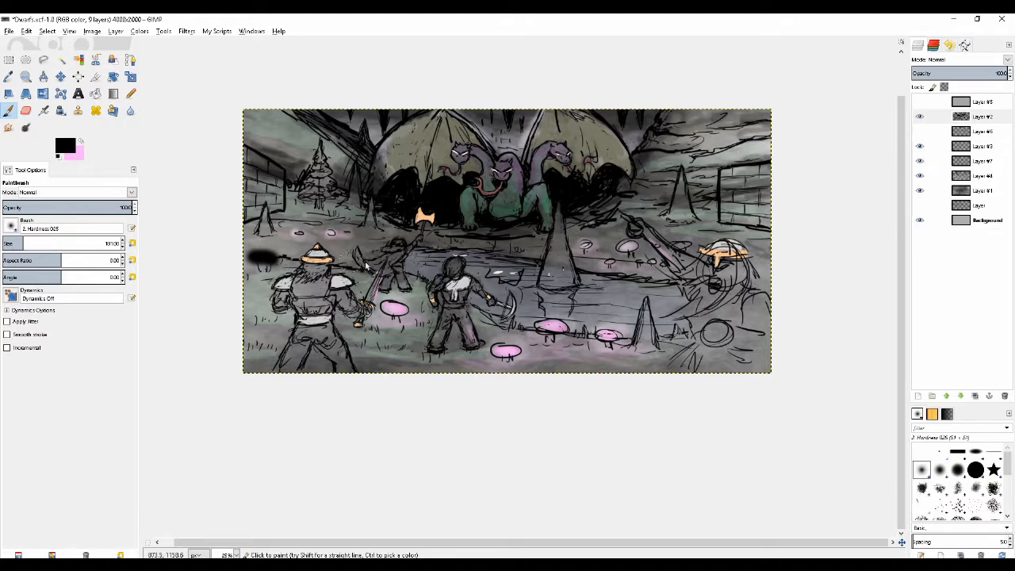
key("ctrl+z")
mouse_move(266, 345)
left_mouse_down()
mouse_move(338, 281)
mouse_move(492, 222)
left_mouse_up()
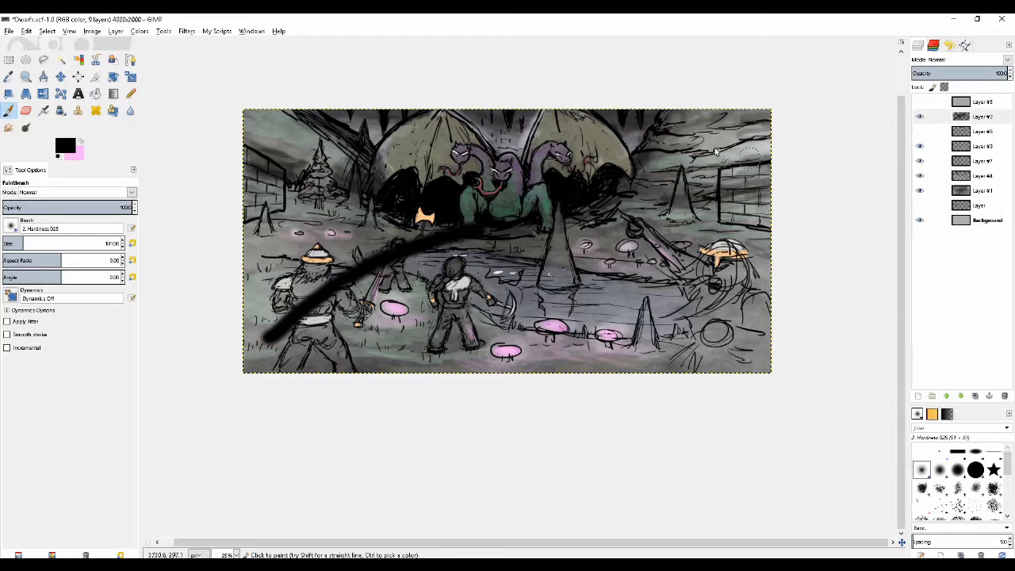
key("ctrl+z")
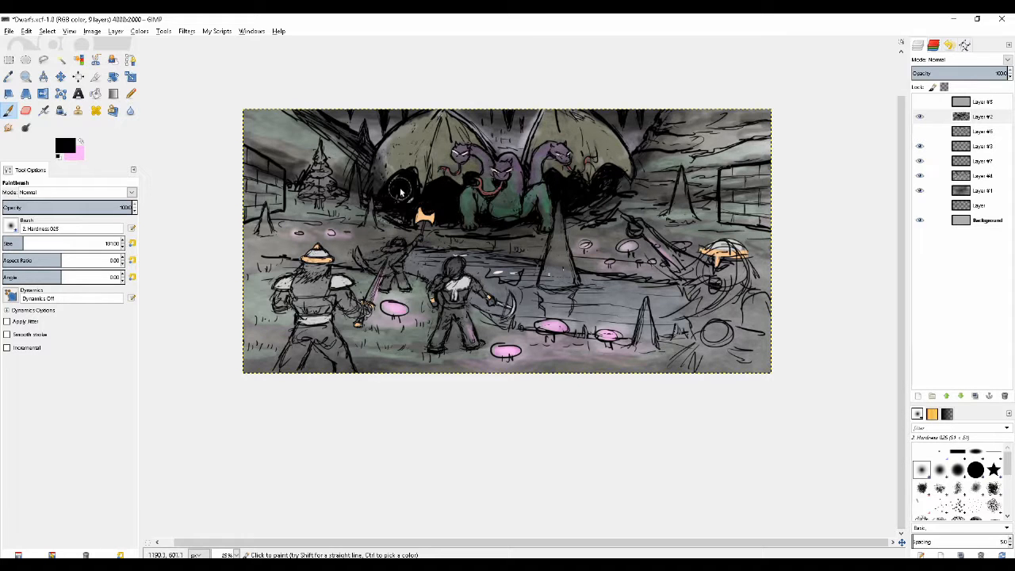
- Try large black marks around and over the pink mushrooms, undoing each
left_click_drag(465, 231, 460, 233)
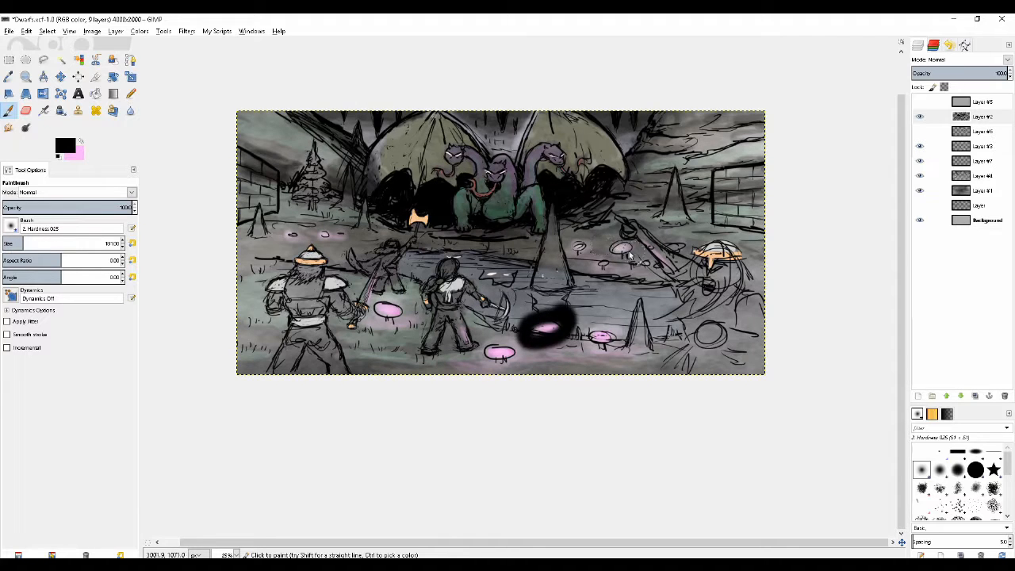
mouse_move(628, 236)
left_mouse_down()
mouse_move(607, 247)
mouse_move(610, 264)
mouse_move(632, 262)
mouse_move(611, 238)
left_mouse_up()
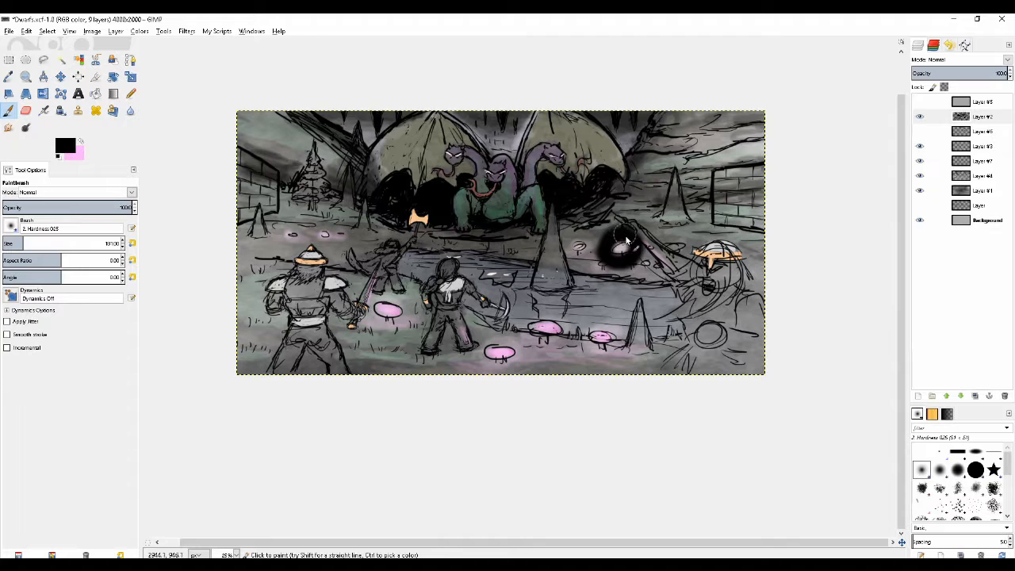
key("ctrl+z")
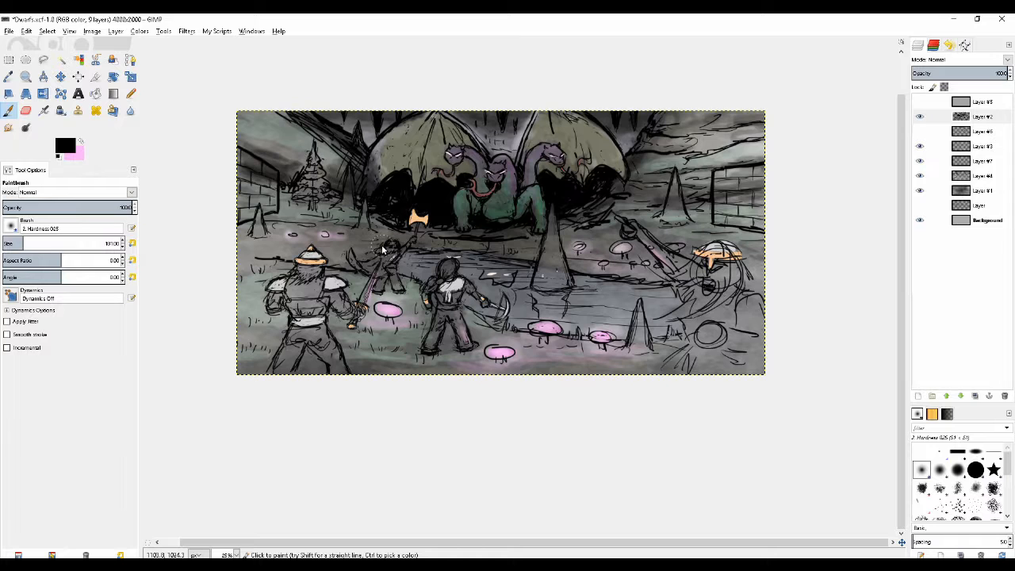
left_click_drag(378, 307, 393, 310)
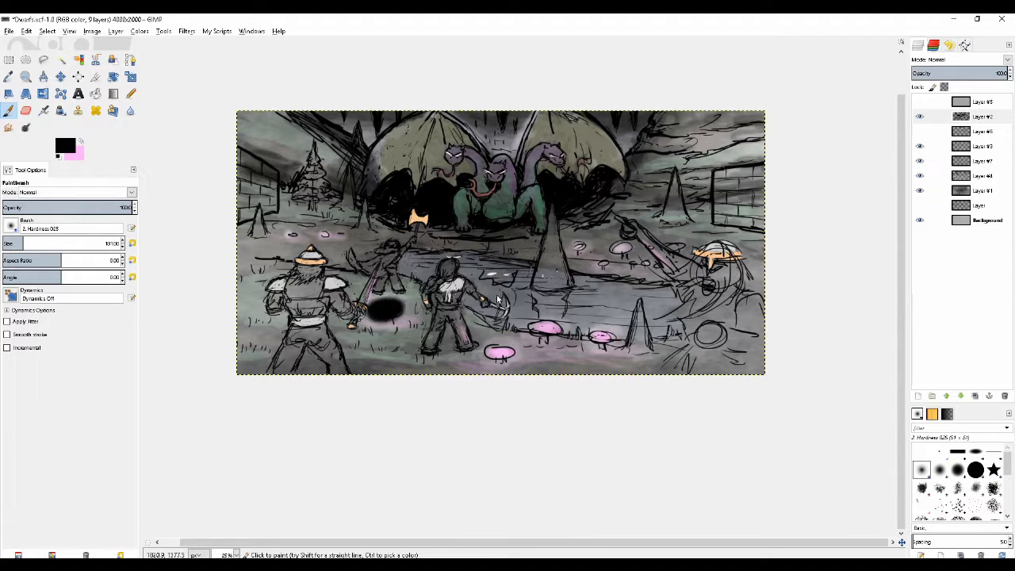
key("ctrl+z")
left_click_drag(555, 327, 541, 329)
key("ctrl+z")
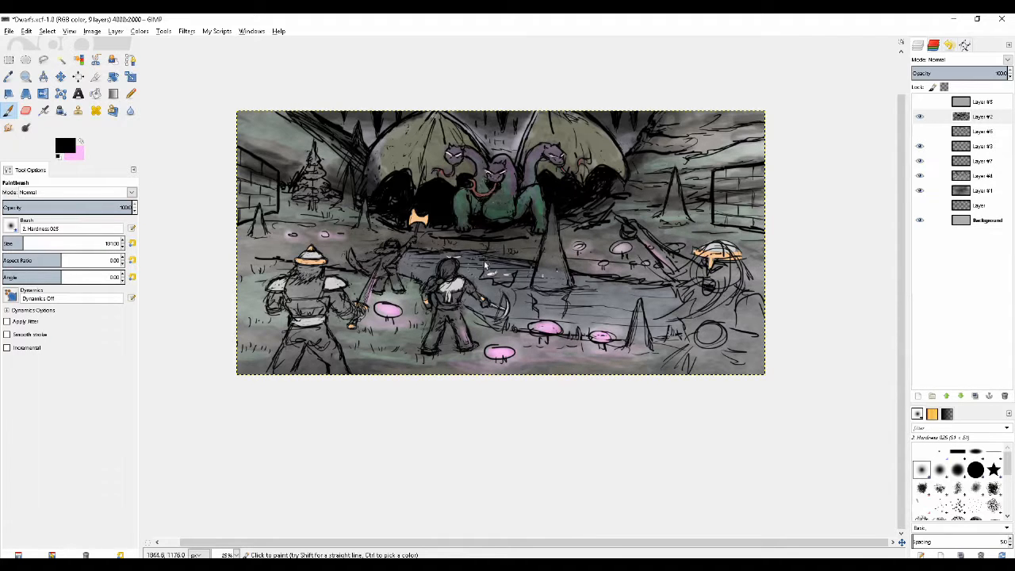
- Check the composition at different zoom levels and try a broad black stroke over the right dwarf's sword, undoing it
scroll(511, 293, "up", 2)
scroll(474, 245, "down", 2)
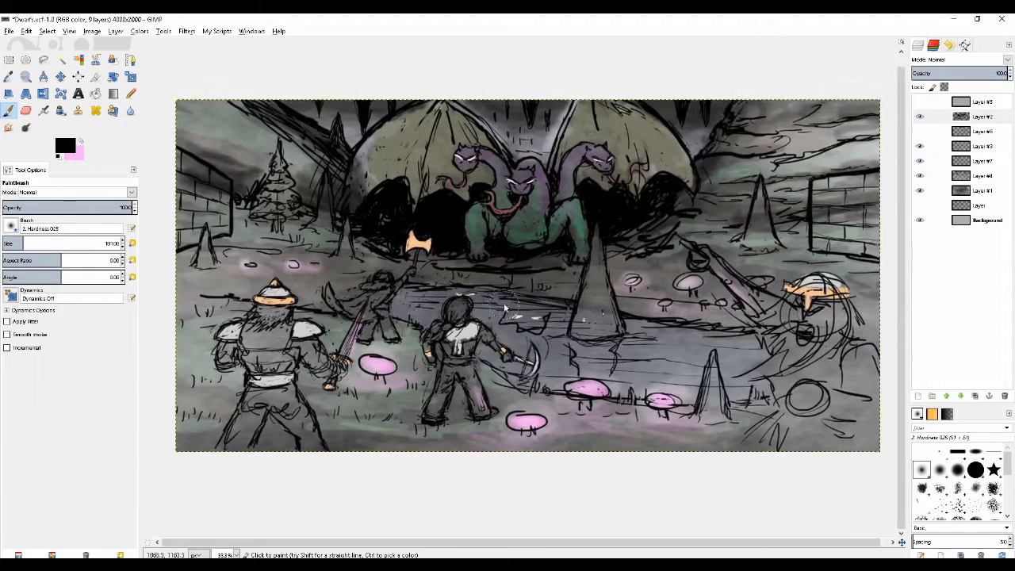
left_click_drag(484, 219, 485, 230)
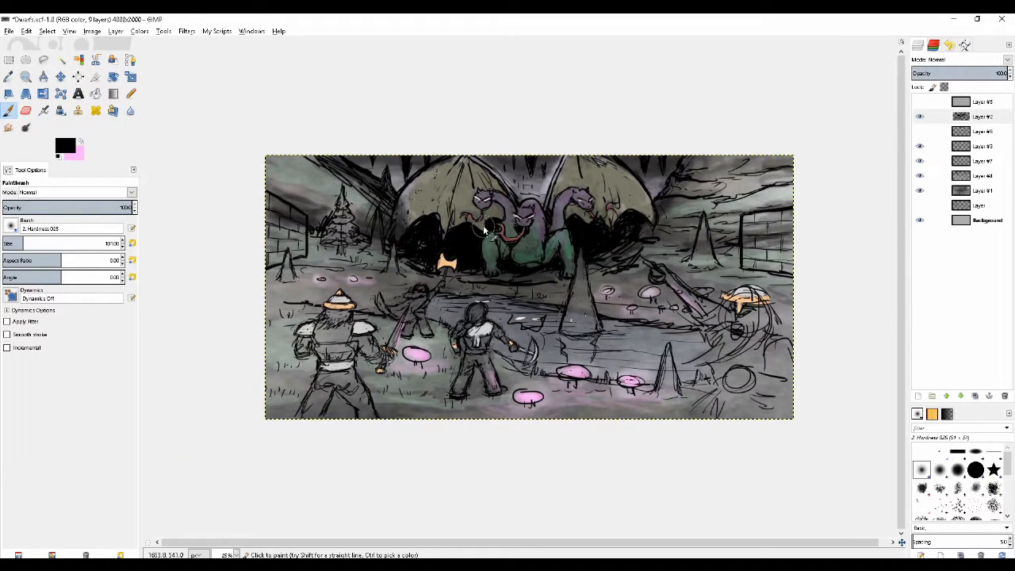
scroll(486, 230, "up", 1)
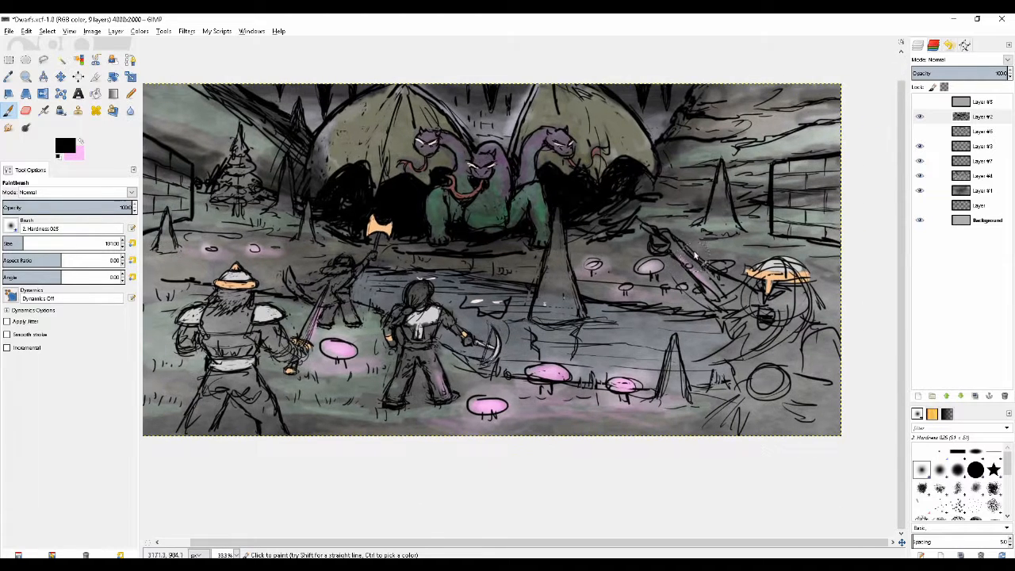
mouse_move(667, 243)
left_mouse_down()
mouse_move(768, 337)
mouse_move(782, 322)
mouse_move(784, 300)
mouse_move(698, 306)
left_mouse_up()
key("ctrl+z")
- Reduce the Paintbrush to size 31 and ink the right foreground dwarf's nose and helmet rim in bold black
scroll(698, 306, "up", 1)
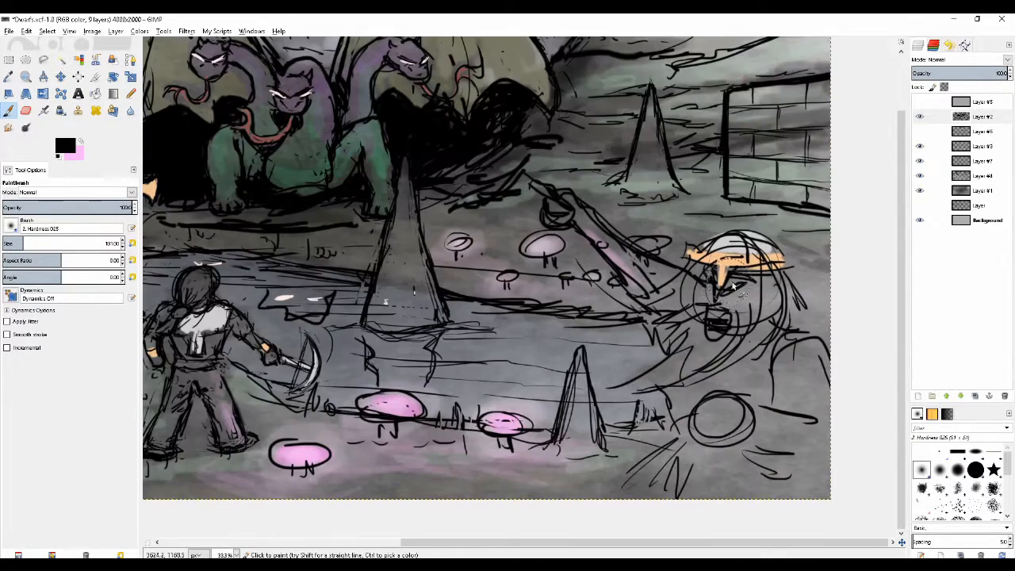
key("bracketleft")
key("bracketleft")
key("bracketleft")
key("bracketleft")
key("bracketleft")
key("bracketleft")
key("bracketleft")
key("bracketleft")
key("bracketleft")
key("bracketleft")
key("bracketleft")
key("bracketleft")
key("bracketleft")
key("bracketleft")
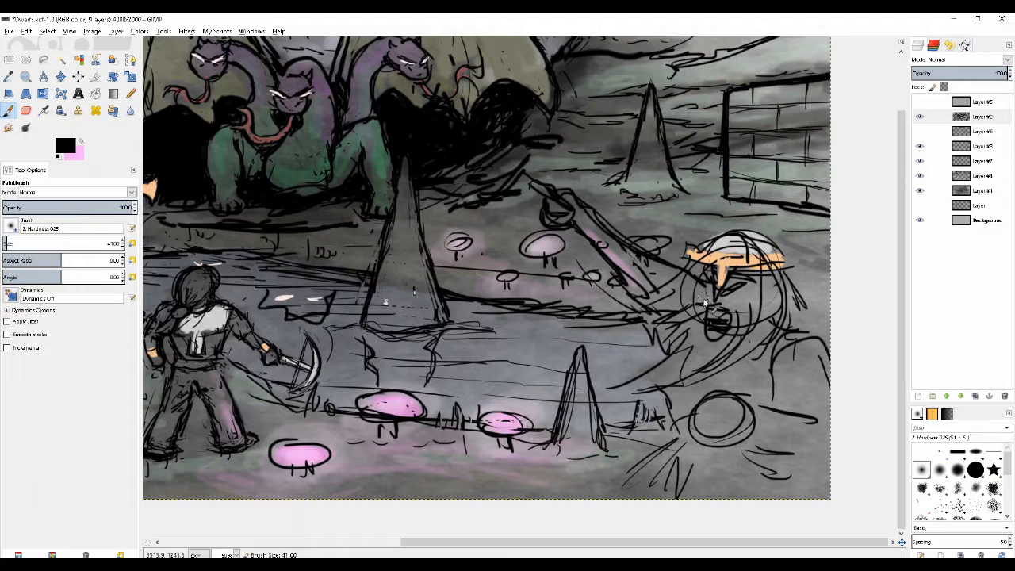
key("bracketleft")
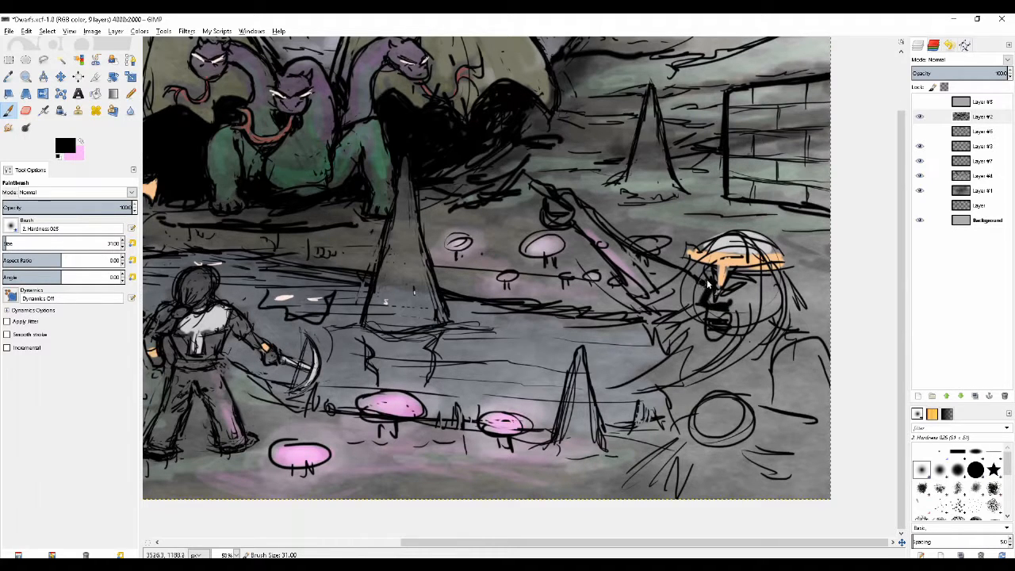
mouse_move(736, 281)
left_mouse_down()
mouse_move(725, 290)
mouse_move(744, 284)
mouse_move(715, 280)
mouse_move(784, 270)
left_mouse_up()
mouse_move(690, 263)
left_mouse_down()
mouse_move(713, 268)
mouse_move(693, 263)
left_mouse_up()
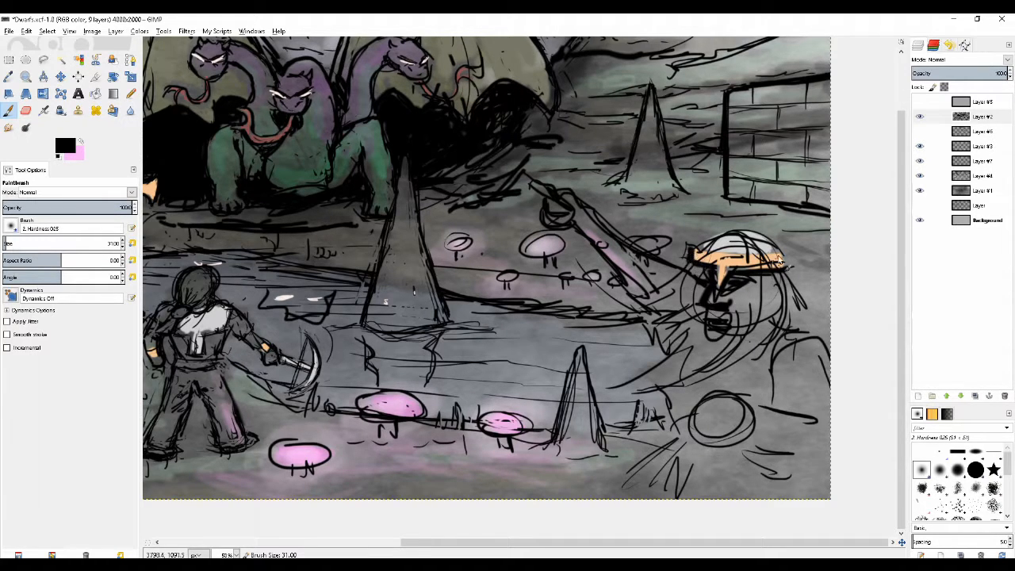
mouse_move(784, 251)
left_mouse_down()
mouse_move(786, 263)
mouse_move(786, 252)
left_mouse_up()
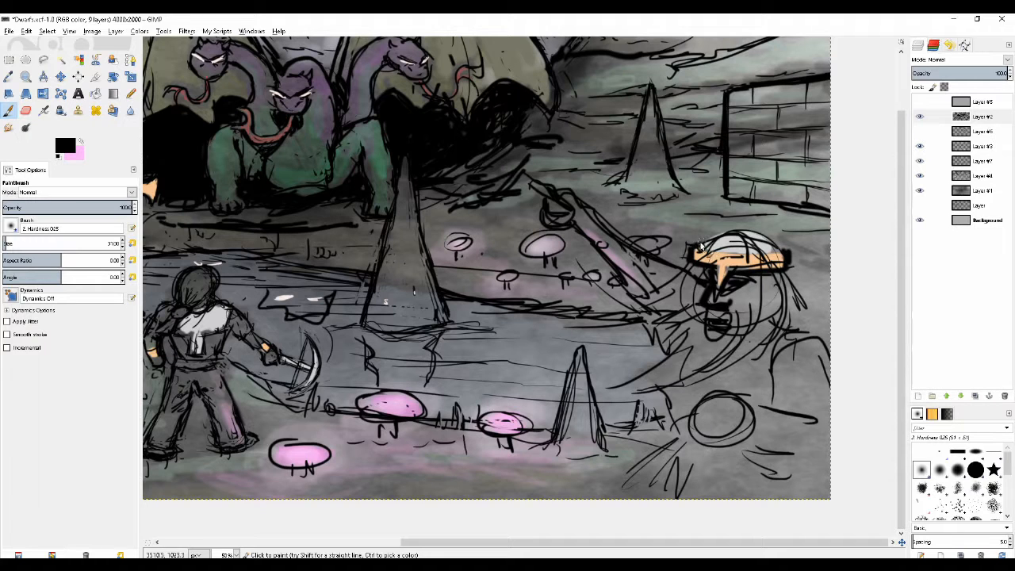
- Outline the right dwarf's helmet dome, the sides of his head and his shoulder in thick black
mouse_move(698, 243)
left_mouse_down()
mouse_move(734, 229)
mouse_move(755, 232)
mouse_move(709, 244)
mouse_move(767, 236)
mouse_move(752, 229)
mouse_move(778, 239)
mouse_move(753, 227)
mouse_move(792, 255)
left_mouse_up()
key("ctrl+z")
key("ctrl+z")
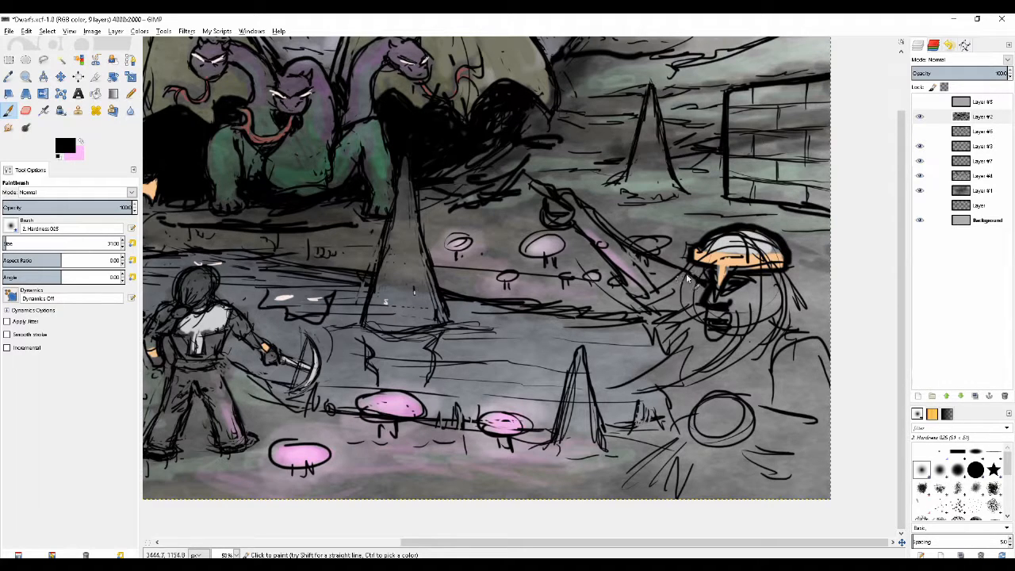
left_click_drag(694, 264, 670, 293)
left_click_drag(787, 264, 802, 313)
left_click_drag(798, 326, 833, 345)
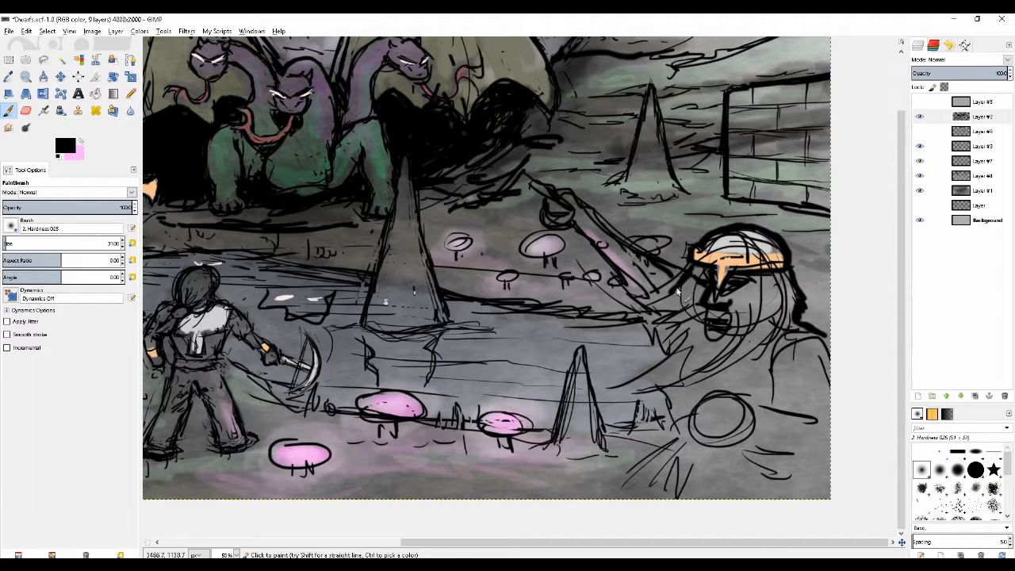
- Ink the right dwarf's moustache and the outer contours of his beard in bold black strokes
mouse_move(678, 293)
left_mouse_down()
mouse_move(656, 310)
mouse_move(668, 332)
mouse_move(658, 342)
mouse_move(700, 317)
mouse_move(681, 337)
left_mouse_up()
left_click_drag(751, 307, 723, 362)
left_click(741, 302)
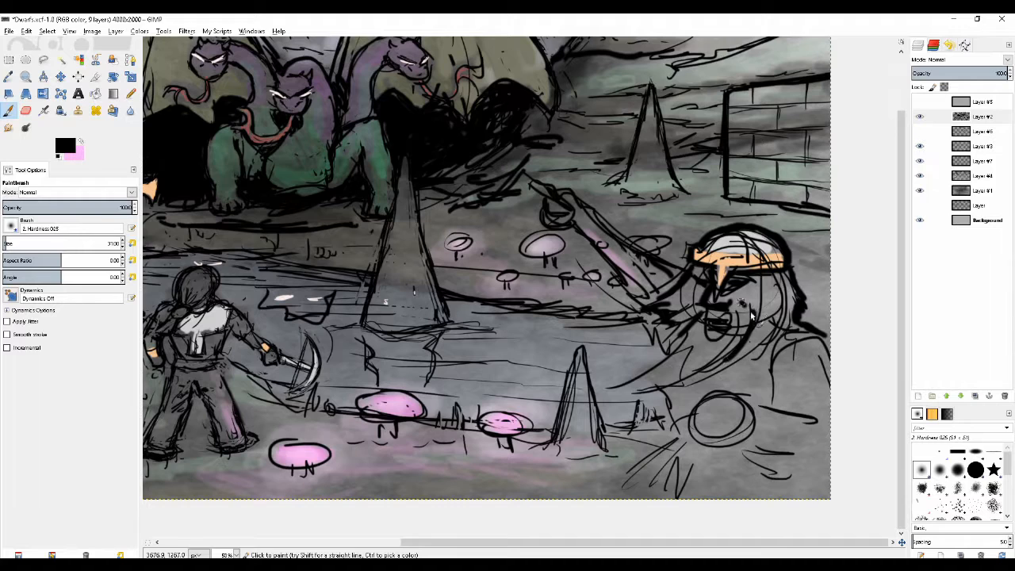
left_click_drag(793, 322, 728, 379)
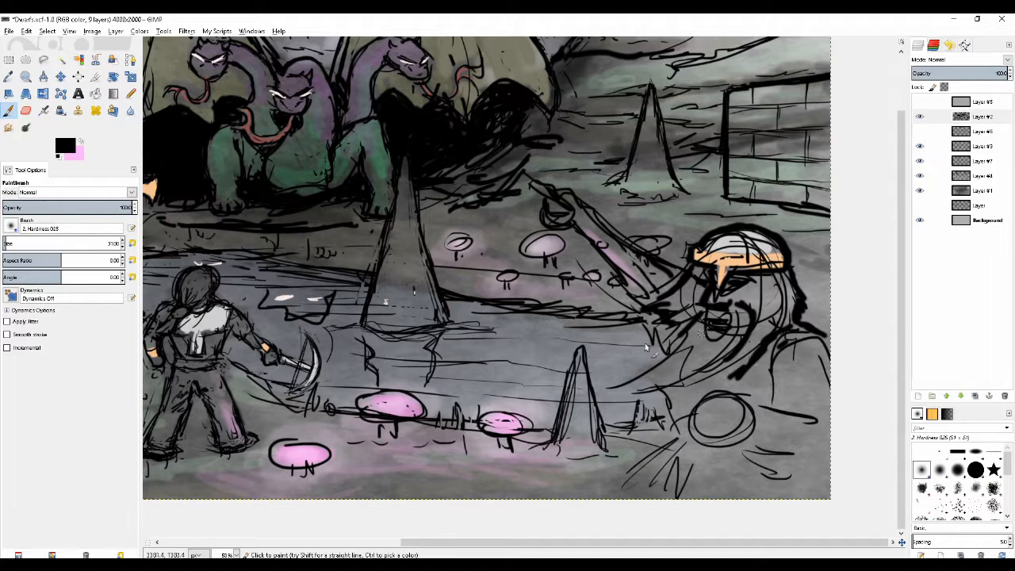
mouse_move(683, 336)
left_mouse_down()
mouse_move(656, 355)
mouse_move(672, 331)
mouse_move(674, 347)
mouse_move(650, 362)
mouse_move(670, 365)
mouse_move(636, 393)
mouse_move(645, 401)
mouse_move(679, 395)
left_mouse_up()
left_click_drag(688, 388, 737, 376)
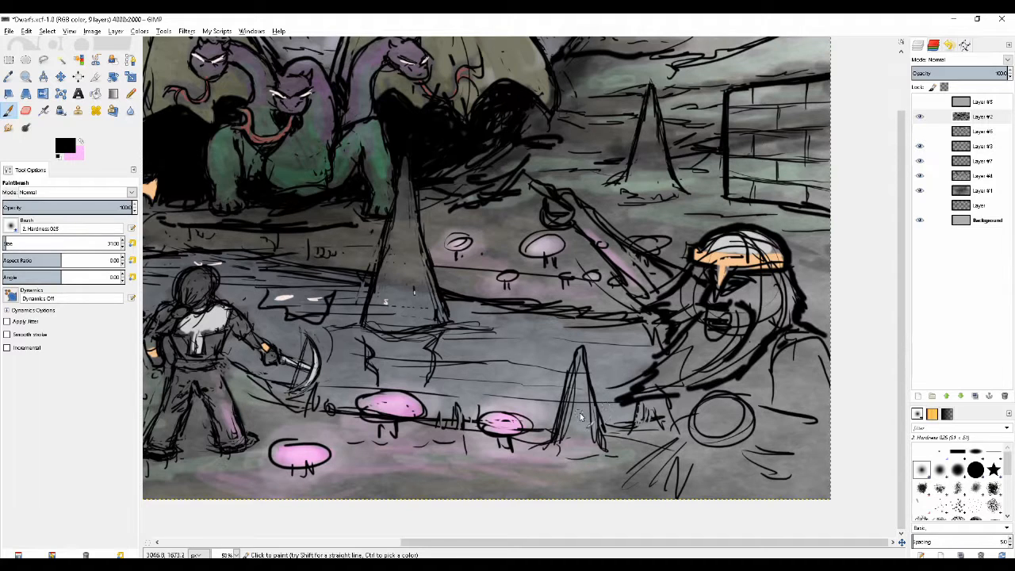
- Ink the right dwarf's lower hand beside the small stalagmite, then his sleeve and the underside of his forearm
mouse_move(581, 417)
left_mouse_down()
mouse_move(635, 398)
mouse_move(571, 426)
mouse_move(612, 429)
mouse_move(591, 418)
left_mouse_up()
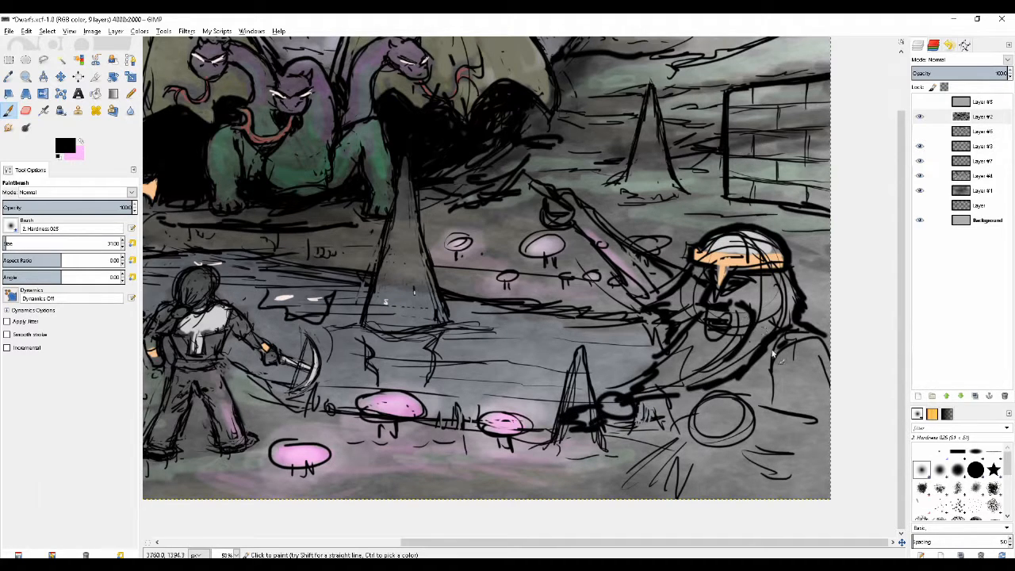
mouse_move(771, 363)
left_mouse_down()
mouse_move(782, 411)
mouse_move(778, 396)
mouse_move(752, 404)
mouse_move(819, 420)
left_mouse_up()
left_click_drag(738, 452, 822, 482)
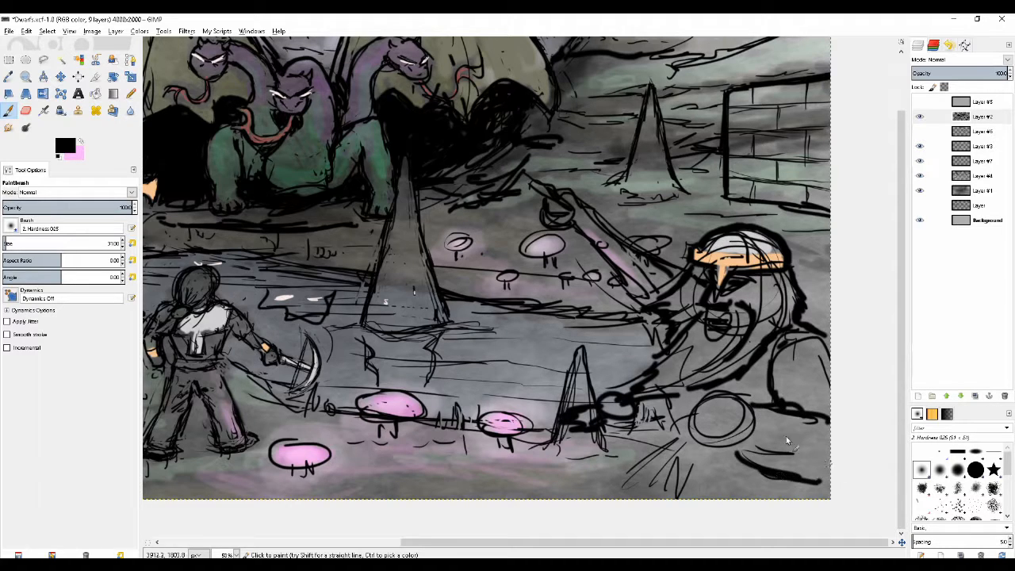
- Outline the round shape at the right dwarf's lower arm and join it to the hand, erasing stray edges
mouse_move(727, 402)
left_mouse_down()
mouse_move(753, 415)
mouse_move(690, 412)
mouse_move(683, 435)
mouse_move(685, 454)
mouse_move(726, 462)
left_mouse_up()
mouse_move(688, 429)
left_mouse_down()
mouse_move(686, 461)
mouse_move(686, 426)
mouse_move(700, 456)
left_mouse_up()
key("shift+e")
key("p")
left_click_drag(699, 456, 748, 465)
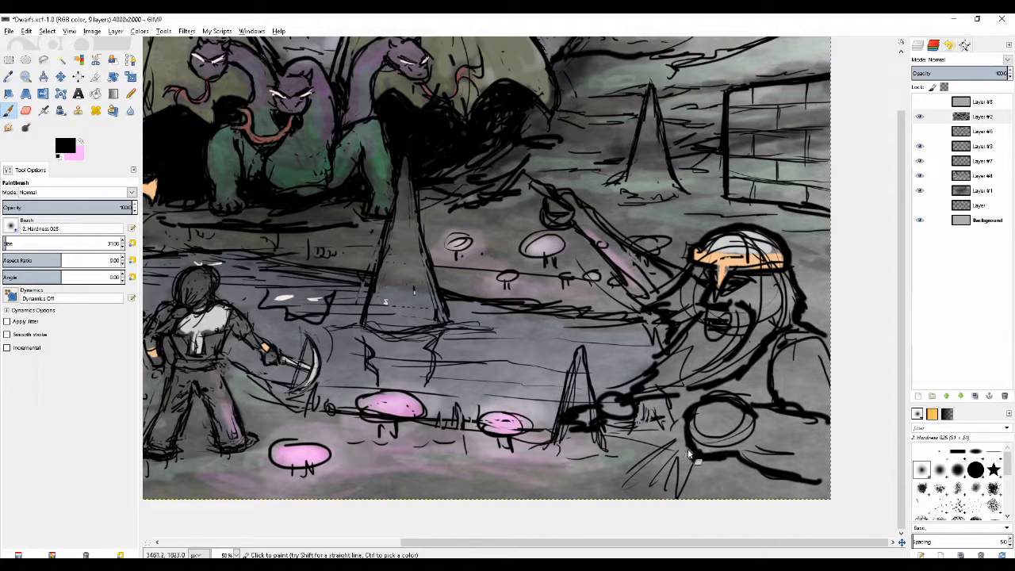
key("shift+e")
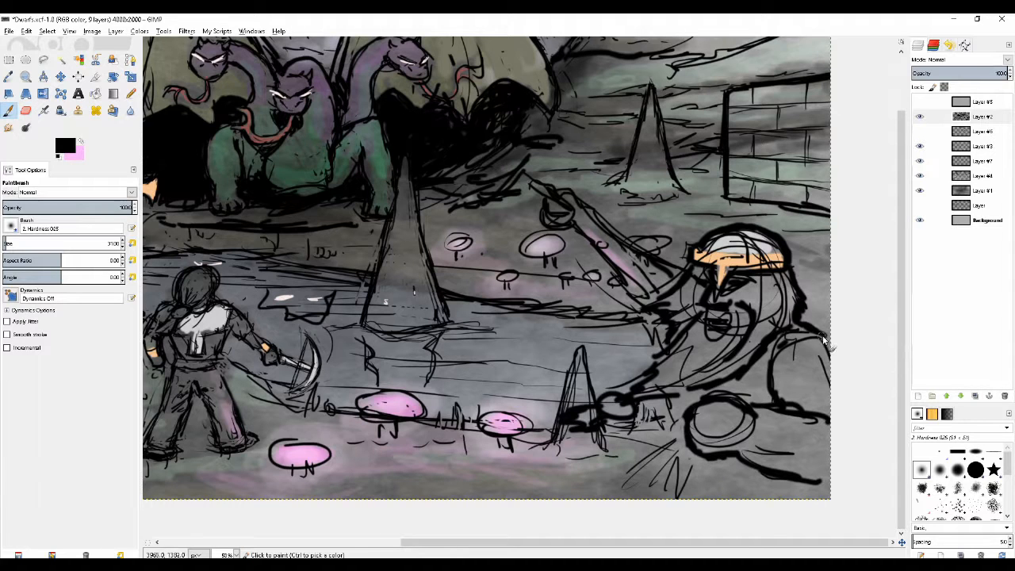
key("p")
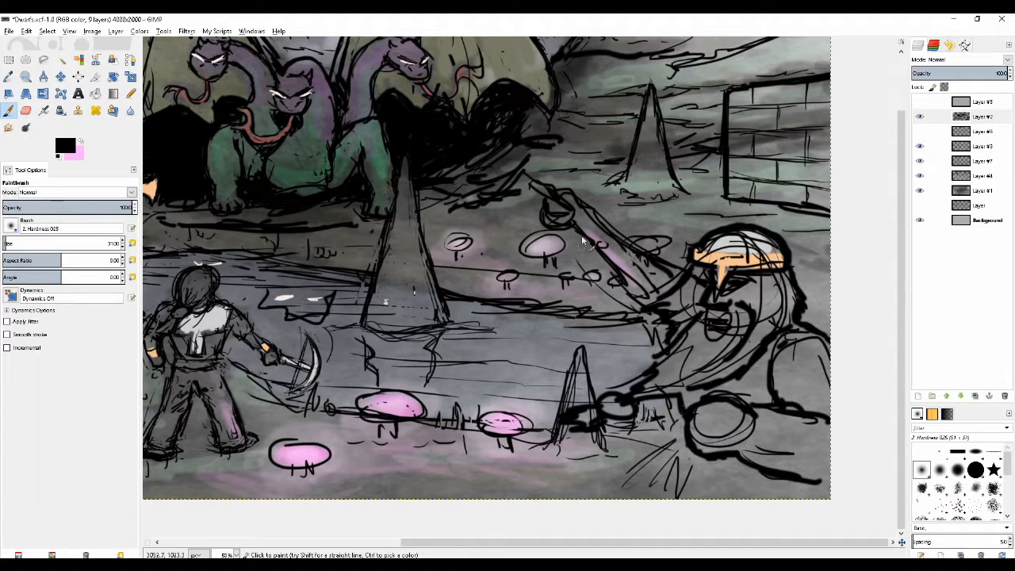
- Re-ink the right dwarf's raised arm and its cuff in bold black, erasing overlapping sketch lines
key("shift+e")
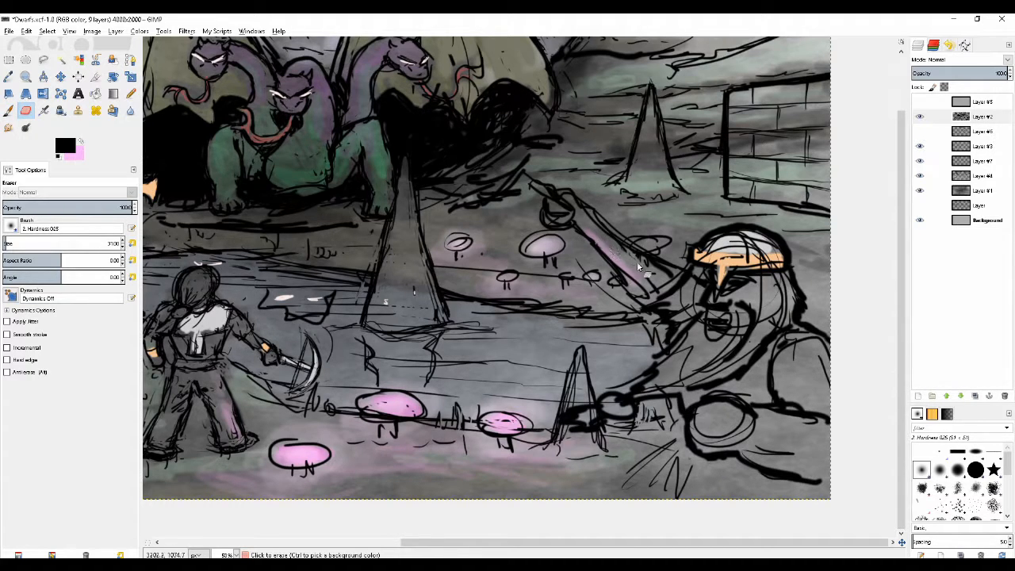
key("p")
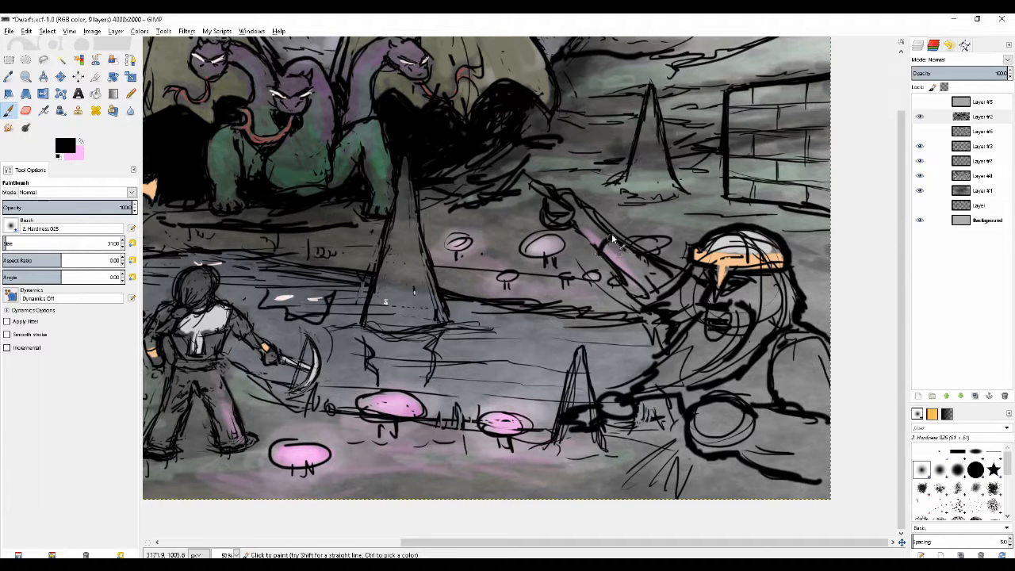
key("shift+e")
key("p")
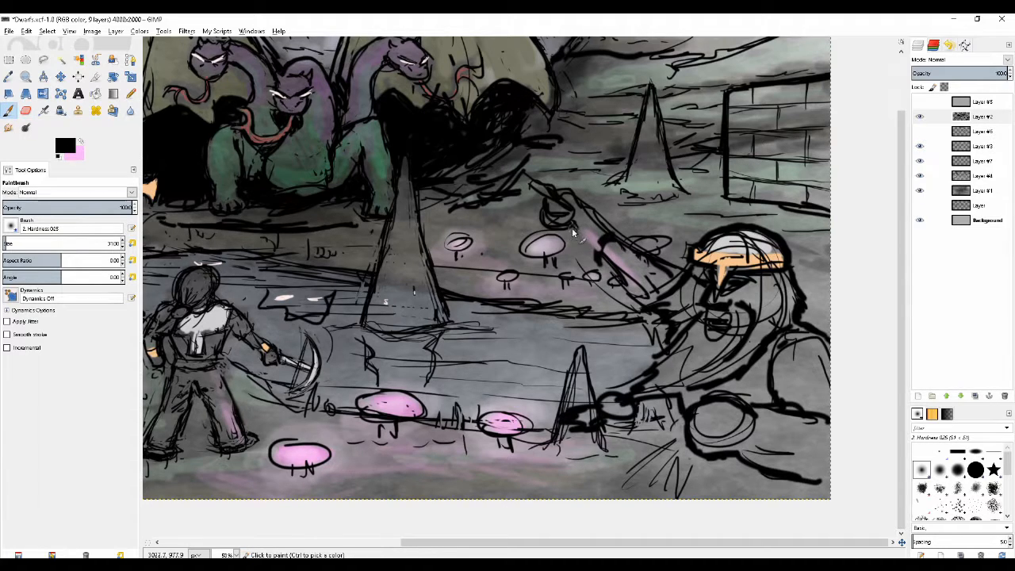
key("shift+e")
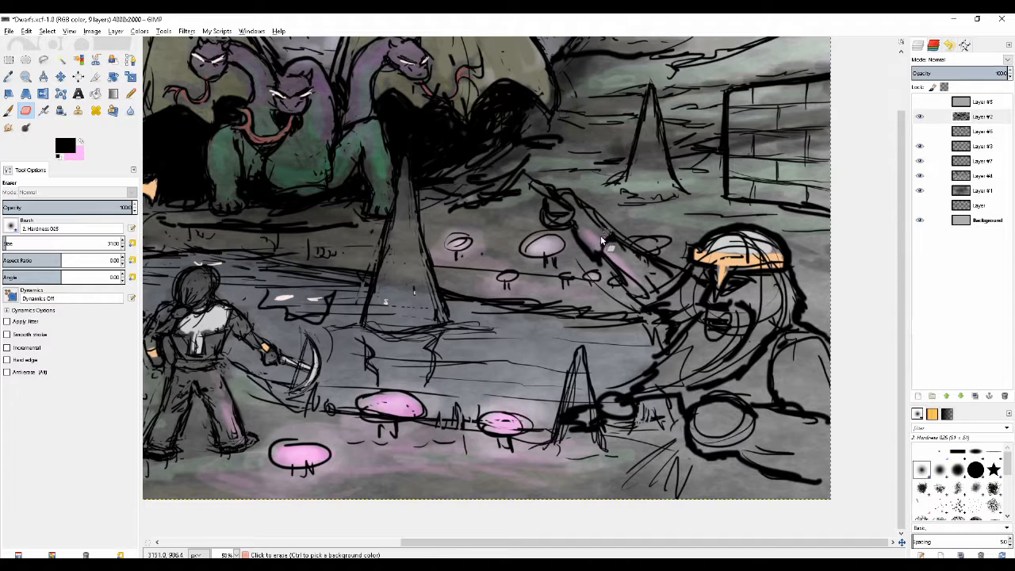
key("p")
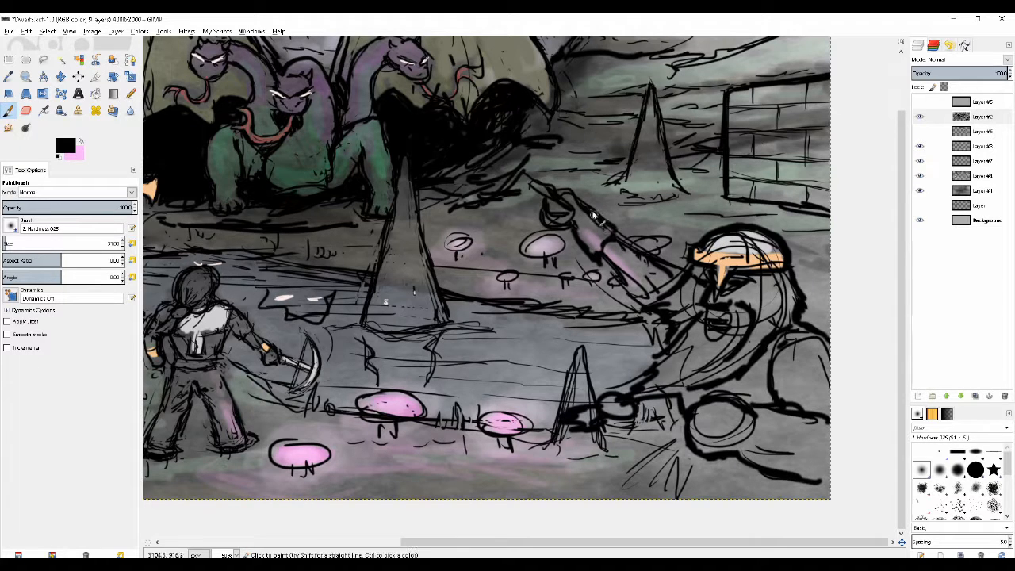
key("shift+e")
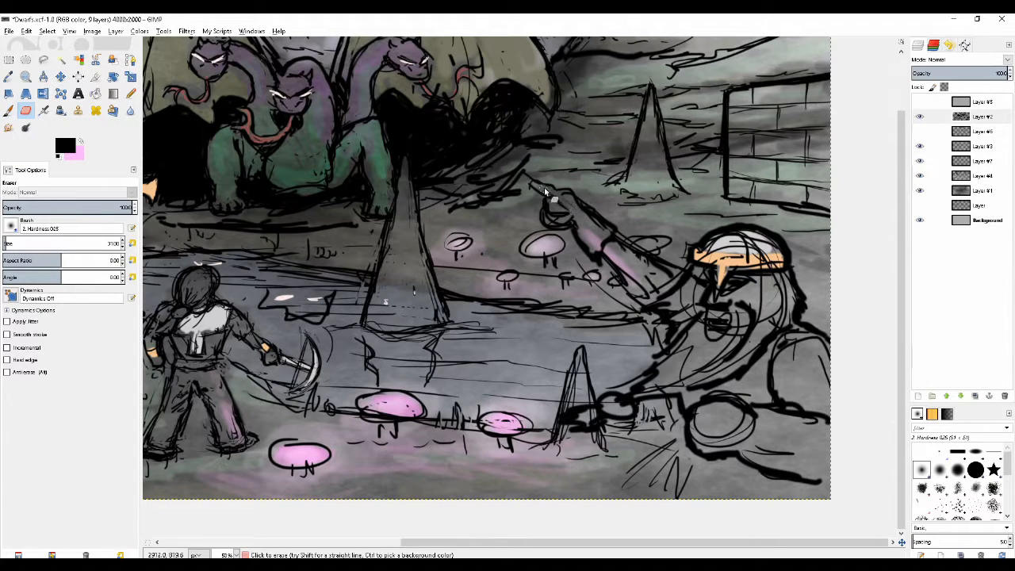
- Reduce the Paintbrush to size 21 and redraw the raised hand's upper outline, erasing the old sketch marks around it
key("p")
key("bracketleft")
key("bracketleft")
key("bracketleft")
key("bracketleft")
key("bracketleft")
key("bracketleft")
key("bracketleft")
key("bracketleft")
key("bracketleft")
key("bracketleft")
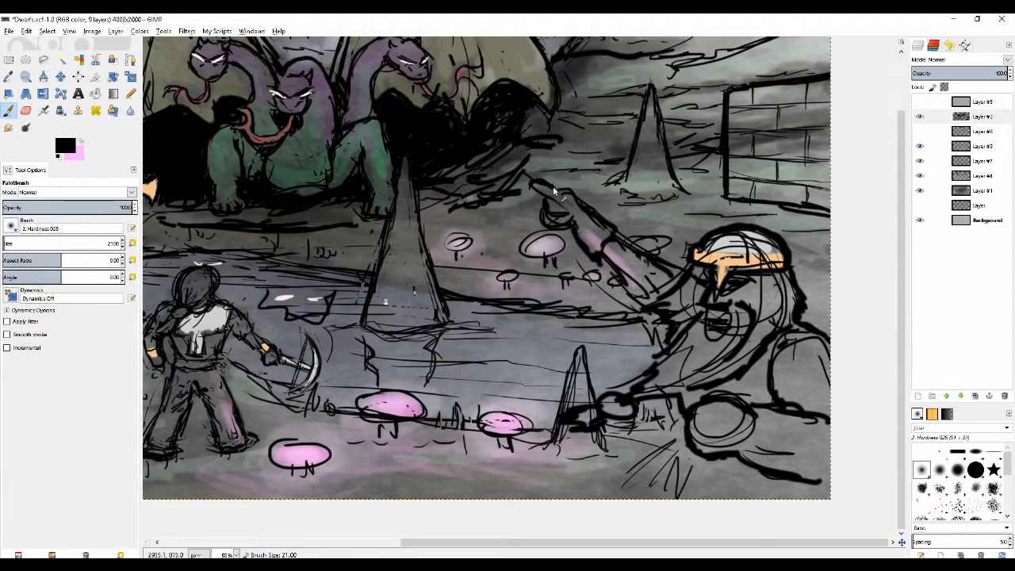
key("shift+e")
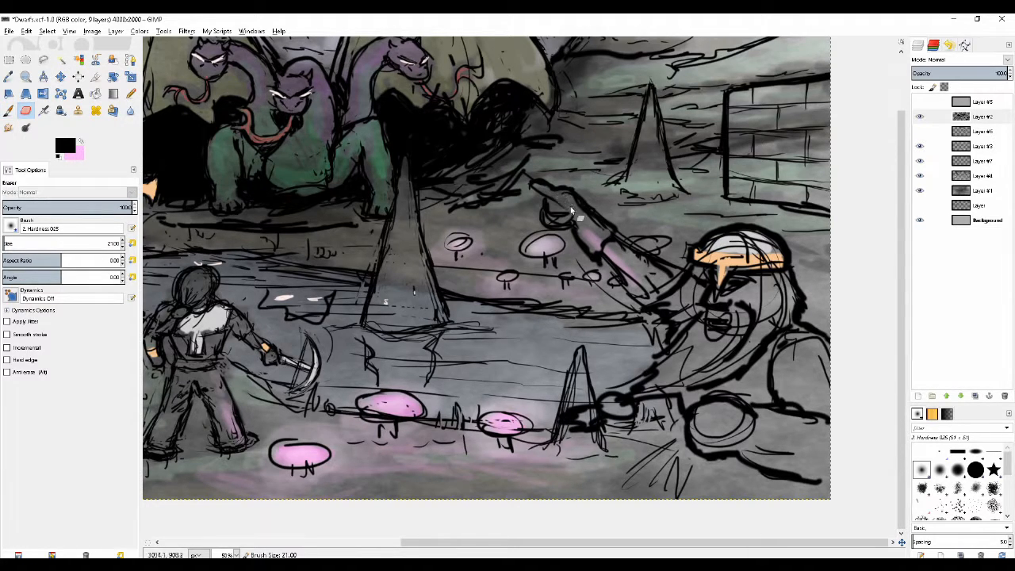
key("p")
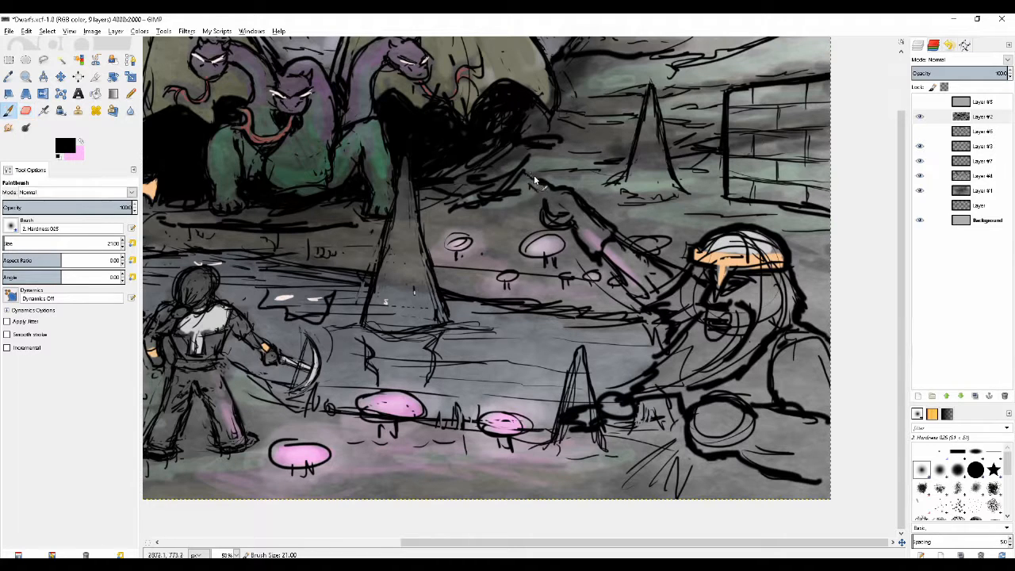
- Clean up the underside of the raised hand and ink the lower edge of the raised arm toward the beard
key("shift+e")
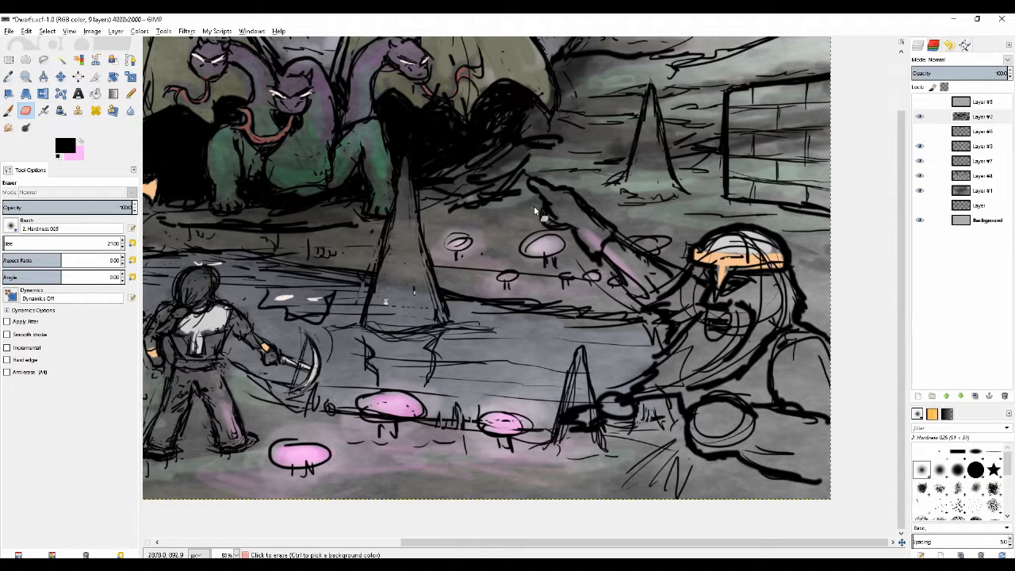
key("p")
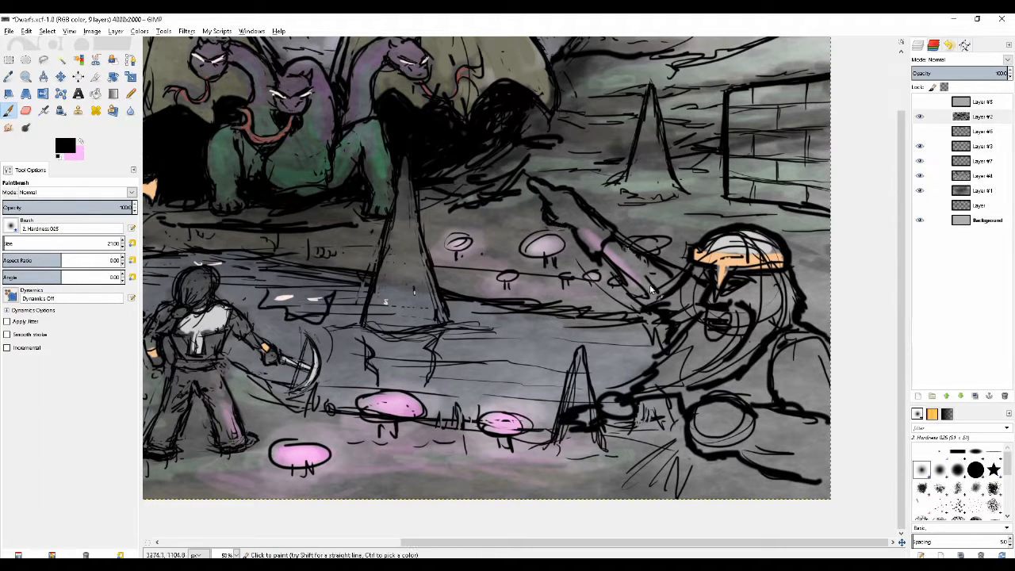
left_click_drag(613, 272, 653, 331)
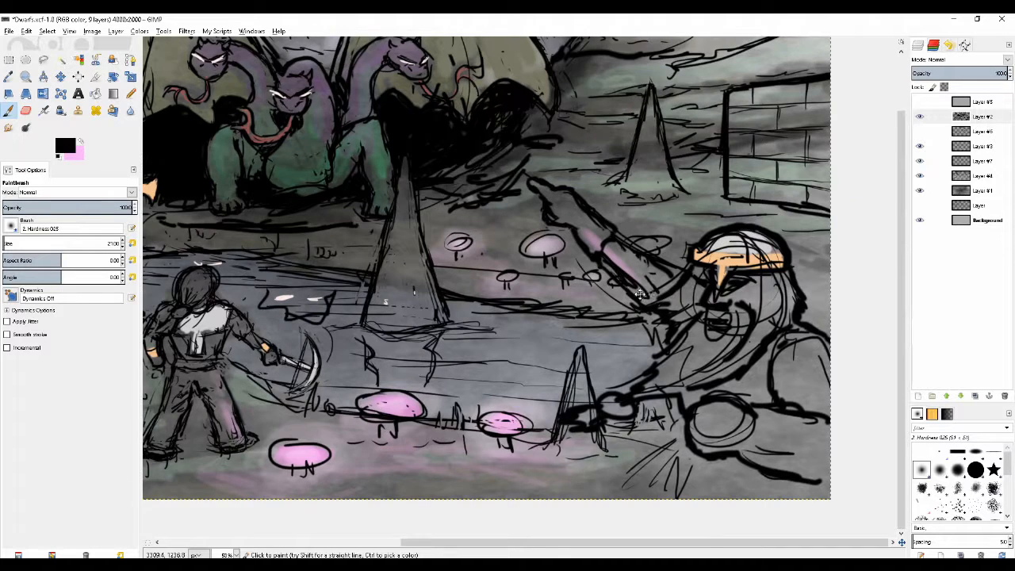
mouse_move(640, 294)
left_mouse_down()
mouse_move(526, 156)
mouse_move(558, 187)
mouse_move(610, 210)
mouse_move(628, 240)
left_mouse_up()
- Erase the sketch lines inside the right dwarf's white helmet dome and orange rim
key("shift+e")
left_click_drag(686, 215, 696, 191)
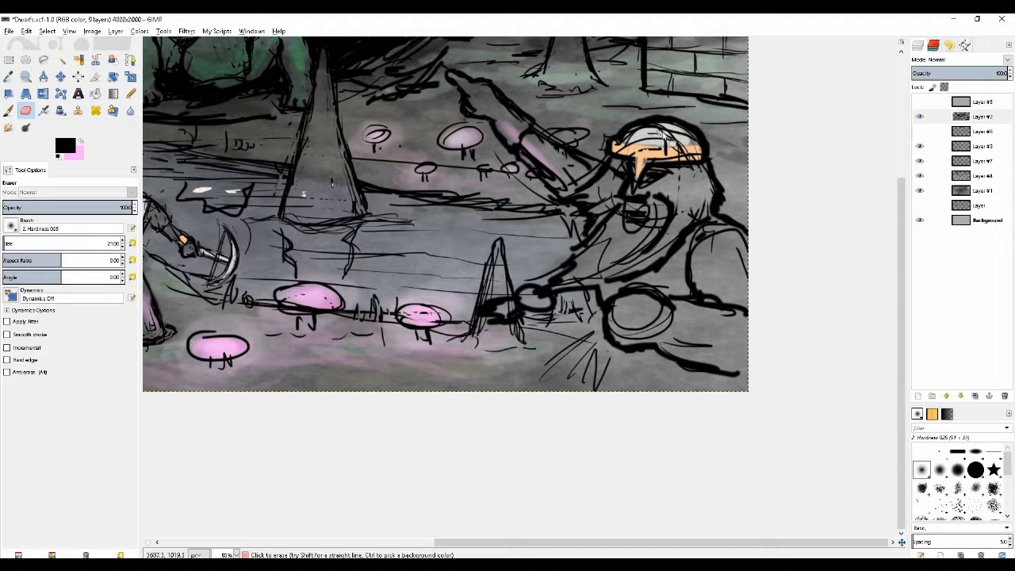
mouse_move(664, 132)
left_mouse_down()
mouse_move(634, 135)
mouse_move(660, 126)
mouse_move(683, 135)
mouse_move(617, 149)
mouse_move(686, 154)
mouse_move(629, 158)
mouse_move(614, 148)
mouse_move(694, 158)
mouse_move(630, 157)
mouse_move(684, 157)
mouse_move(622, 149)
mouse_move(663, 126)
mouse_move(688, 137)
mouse_move(628, 139)
mouse_move(650, 126)
mouse_move(626, 139)
mouse_move(670, 136)
mouse_move(633, 142)
mouse_move(684, 145)
mouse_move(626, 157)
mouse_move(618, 147)
mouse_move(687, 152)
mouse_move(656, 151)
mouse_move(636, 181)
left_mouse_up()
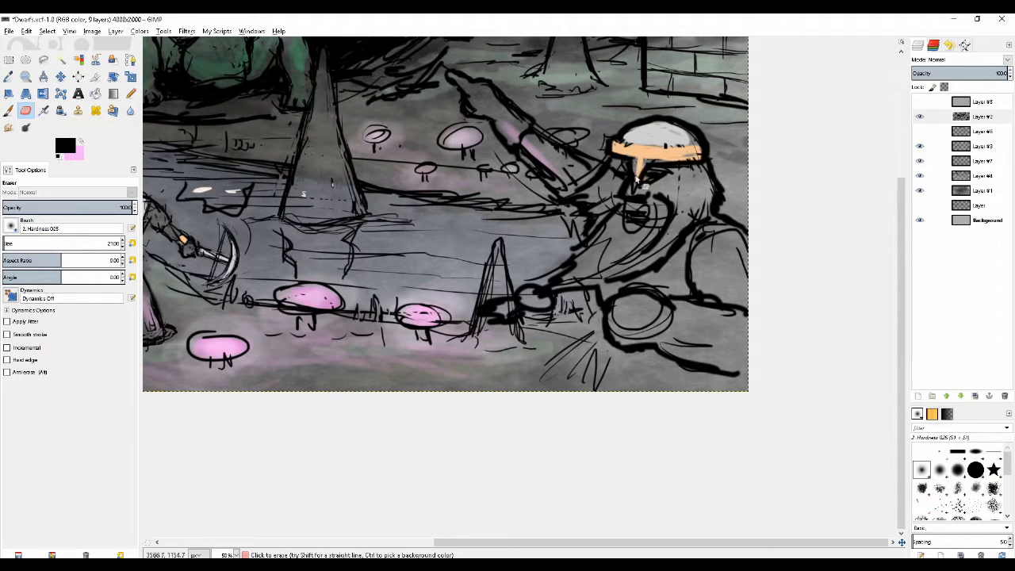
- Reduce the Paintbrush to size 11 and refine the right dwarf's nose and hair with fine ink and eraser touches
key("p")
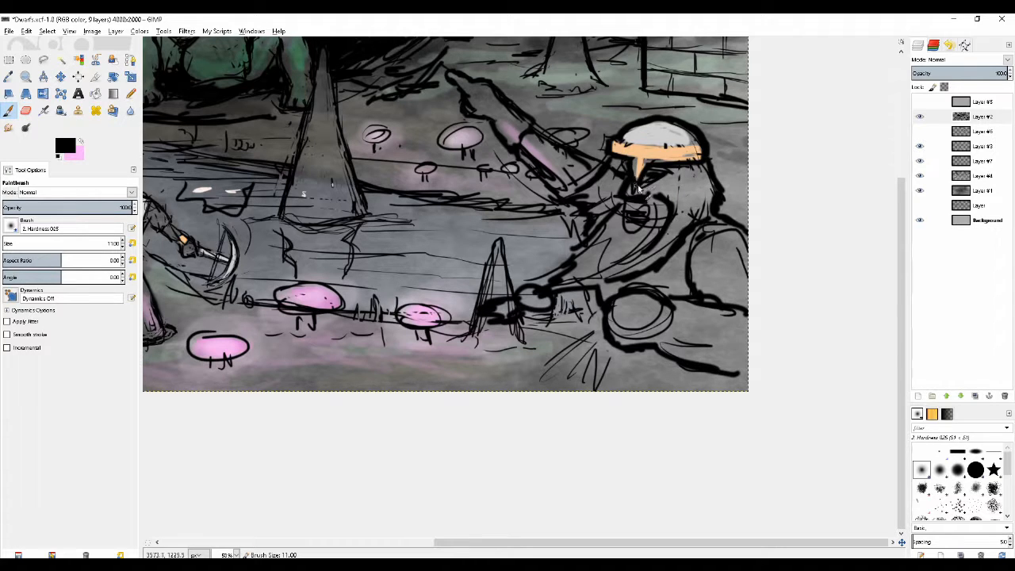
key("shift+e")
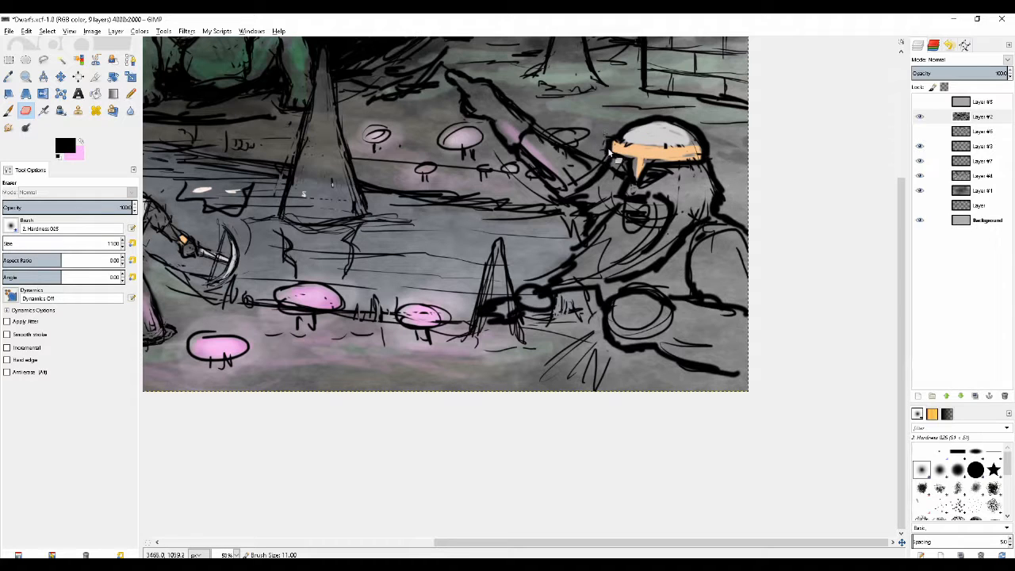
key("p")
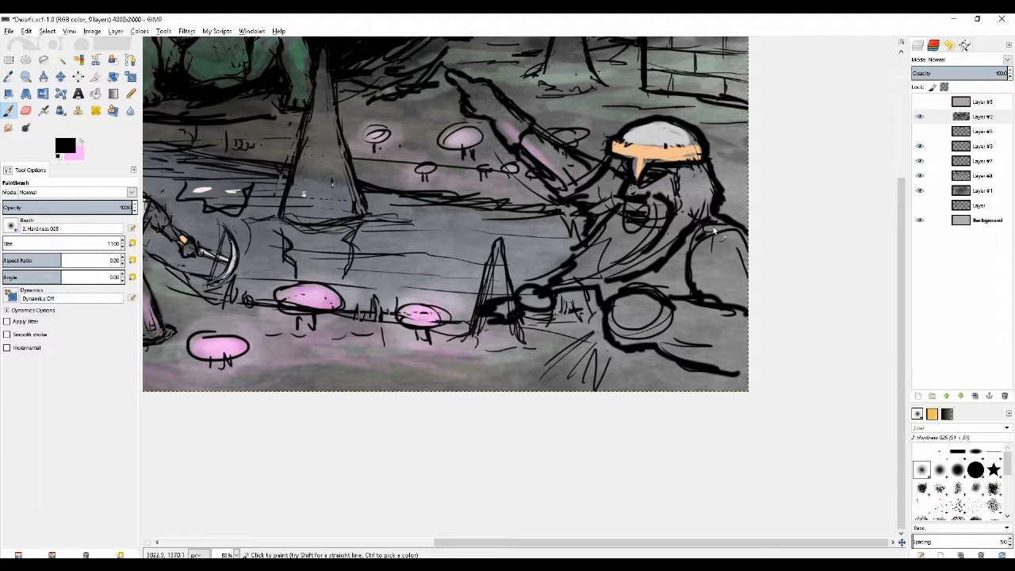
key("shift+e")
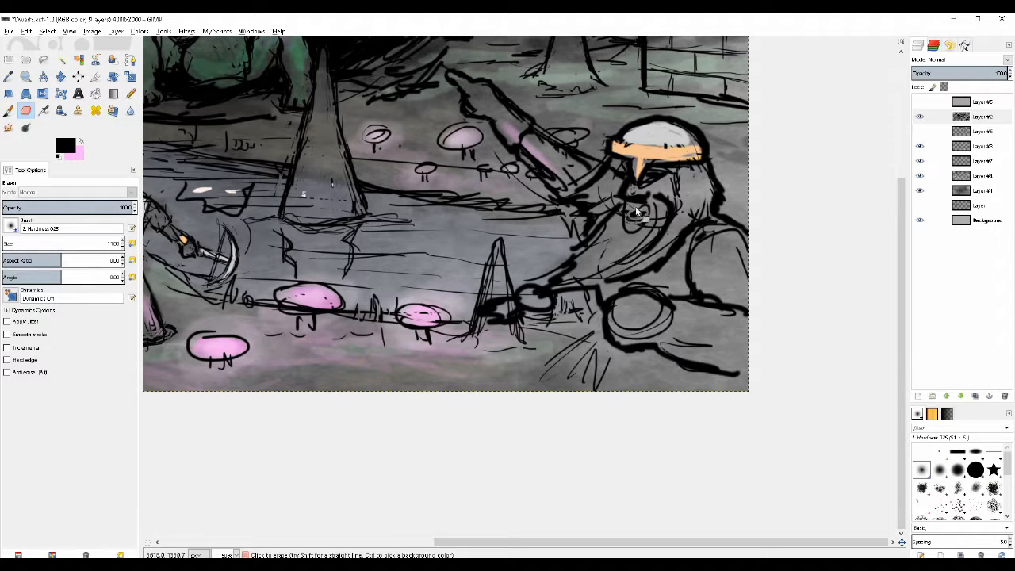
- Erase the old mouth and eye sketch lines from the right dwarf's face
left_click_drag(635, 208, 635, 221)
scroll(631, 202, "up", 1, "ctrl")
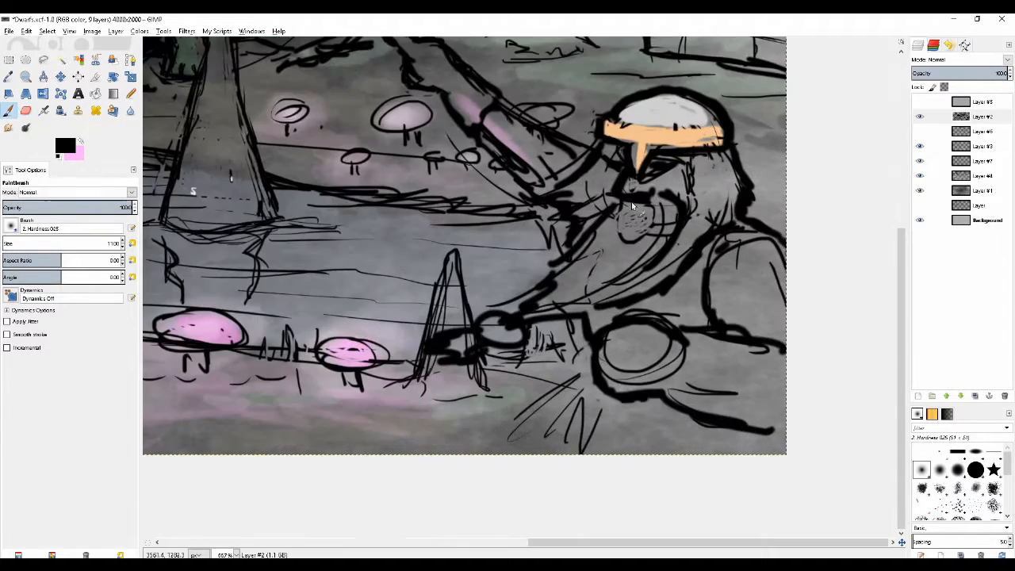
mouse_move(615, 170)
left_mouse_down()
mouse_move(674, 170)
mouse_move(658, 177)
mouse_move(664, 162)
mouse_move(608, 156)
mouse_move(622, 170)
mouse_move(599, 191)
left_mouse_up()
scroll(599, 191, "up", 1, "ctrl")
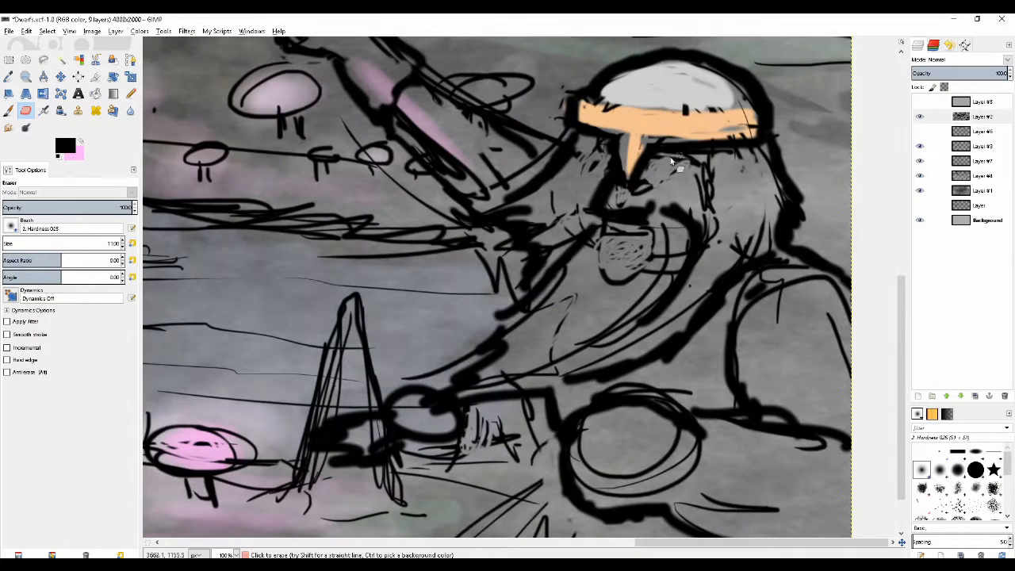
- Draw both of the right dwarf's eyes in black beneath the helmet rim, adding the pupil
key("p")
mouse_move(656, 161)
left_mouse_down()
mouse_move(687, 173)
mouse_move(660, 173)
left_mouse_up()
left_click_drag(592, 155, 609, 162)
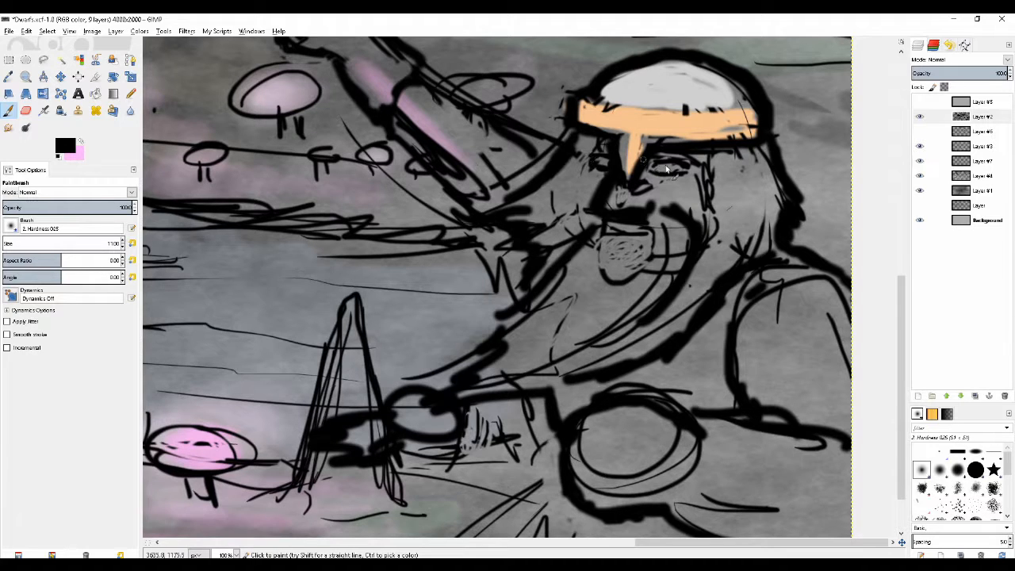
left_click_drag(673, 162, 674, 168)
- Clean up below the right dwarf's nose and ink the moustache and the upper edge of his open mouth
key("shift+e")
mouse_move(608, 192)
left_mouse_down()
mouse_move(613, 208)
mouse_move(644, 185)
mouse_move(638, 190)
left_mouse_up()
key("p")
mouse_move(606, 228)
left_mouse_down()
mouse_move(668, 221)
mouse_move(653, 211)
mouse_move(668, 247)
left_mouse_up()
key("shift+e")
key("p")
left_click_drag(658, 208, 666, 221)
- Erase the extra beard lines beside the mouth and ink the left side and lower lip of the open mouth
key("shift+e")
left_click_drag(670, 256, 654, 307)
key("p")
mouse_move(604, 230)
left_mouse_down()
mouse_move(646, 231)
mouse_move(602, 240)
left_mouse_up()
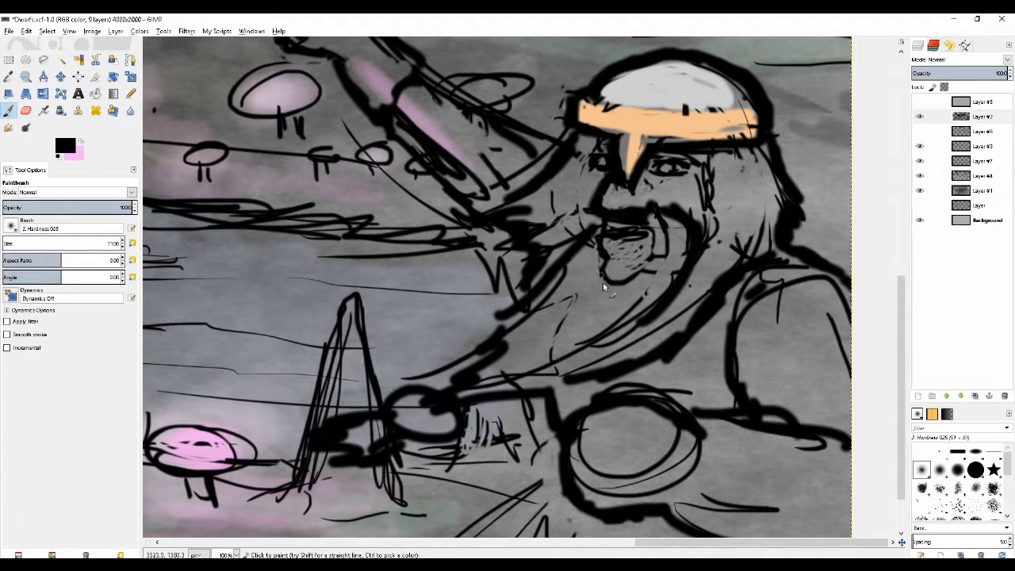
mouse_move(603, 278)
left_mouse_down()
mouse_move(636, 274)
mouse_move(647, 239)
mouse_move(655, 259)
mouse_move(602, 240)
mouse_move(623, 261)
mouse_move(614, 263)
mouse_move(636, 254)
mouse_move(610, 254)
mouse_move(645, 258)
mouse_move(614, 254)
mouse_move(610, 265)
mouse_move(628, 272)
mouse_move(606, 265)
mouse_move(633, 270)
mouse_move(606, 273)
left_mouse_up()
- Detail the inside of the shouting mouth, erase ink around it, and try a short cheek stroke, undoing it
key("shift+e")
key("p")
key("shift+e")
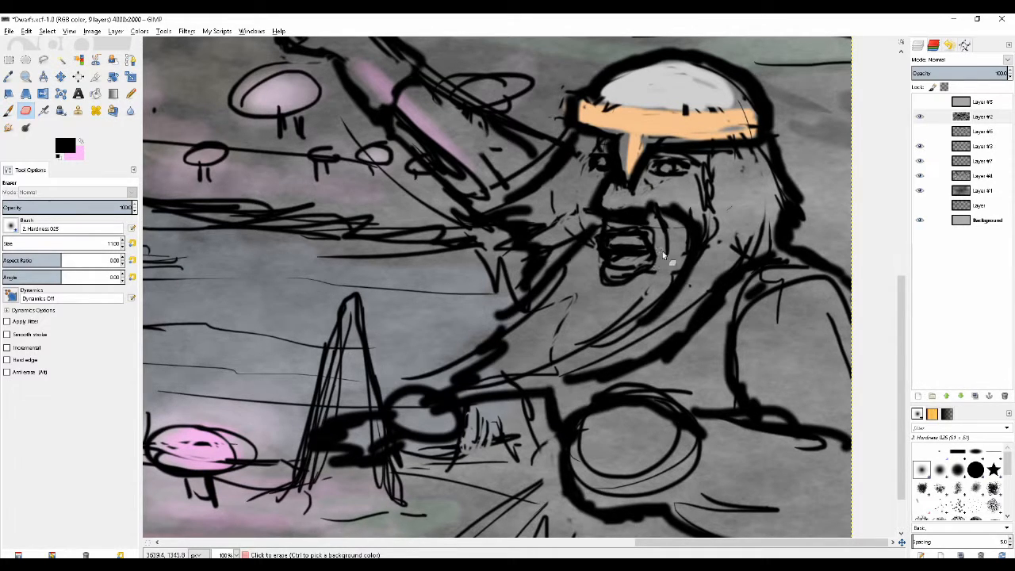
mouse_move(603, 222)
left_mouse_down()
mouse_move(652, 225)
mouse_move(593, 228)
mouse_move(571, 263)
left_mouse_up()
key("p")
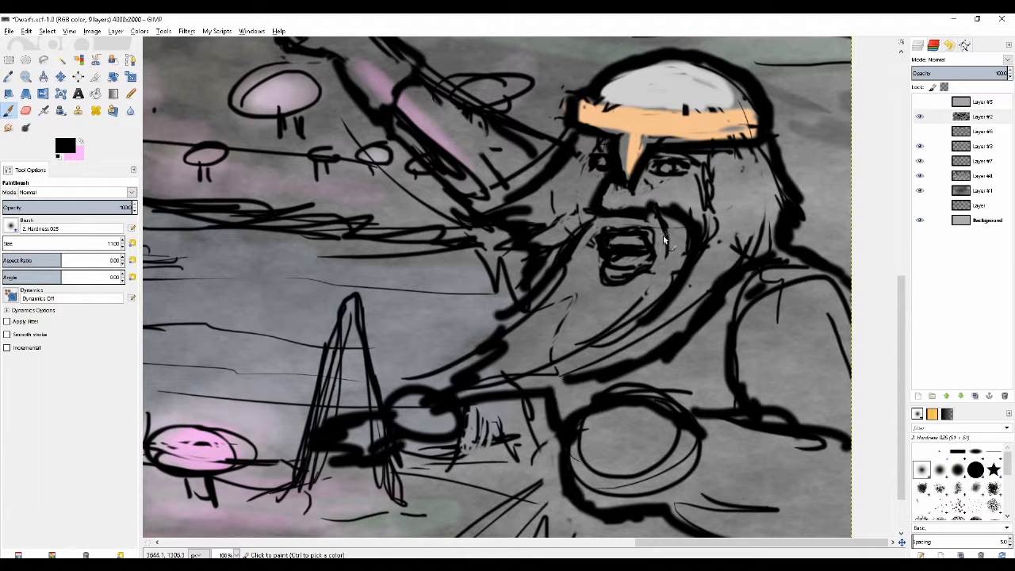
left_click_drag(661, 231, 668, 246)
key("ctrl+z")
- Examine the whole painting at reduced zoom, checking how the re-inked dwarf fits with the hydra and the other dwarves
scroll(611, 215, "down", 3)
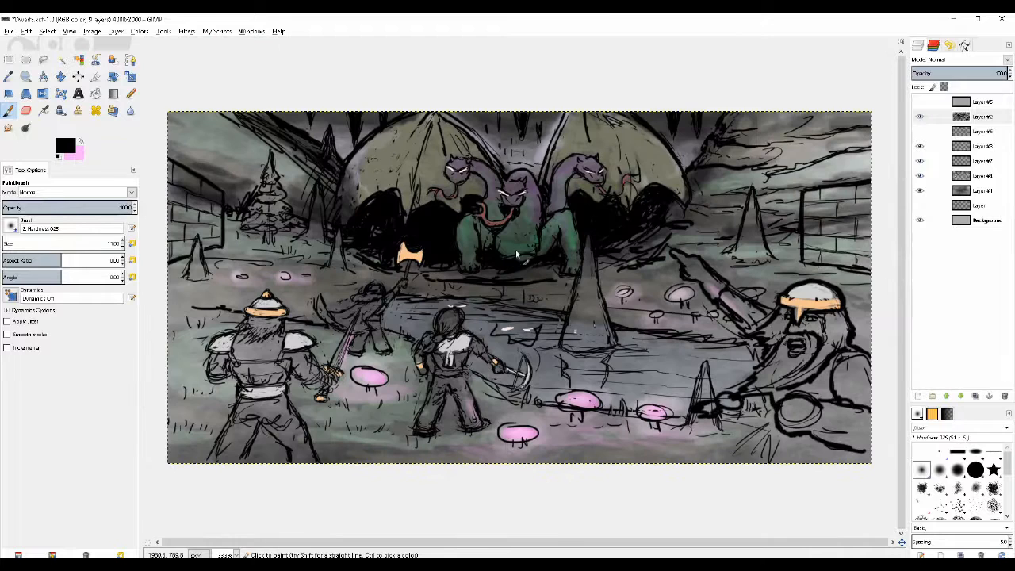
left_click_drag(610, 322, 574, 261)
scroll(574, 264, "down", 1)
left_click_drag(720, 338, 673, 294)
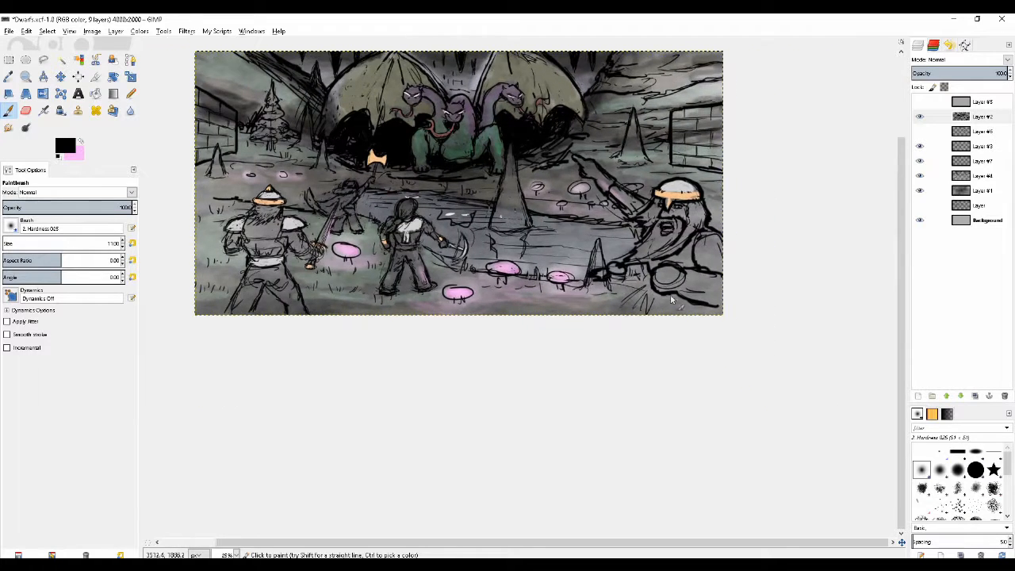
scroll(687, 280, "up", 1)
left_click_drag(718, 332, 695, 358)
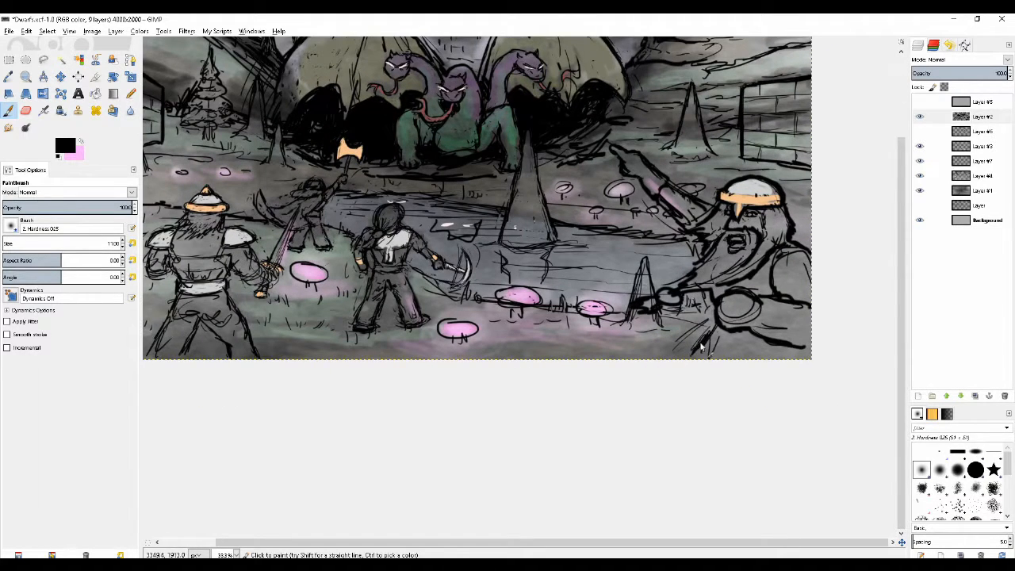
scroll(654, 211, "down", 1)
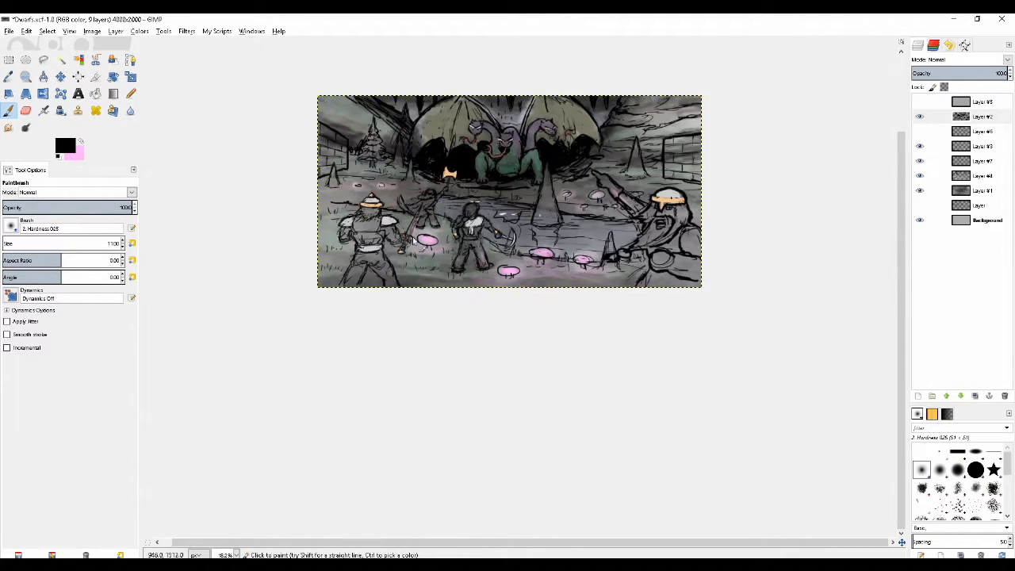
scroll(419, 244, "up", 1)
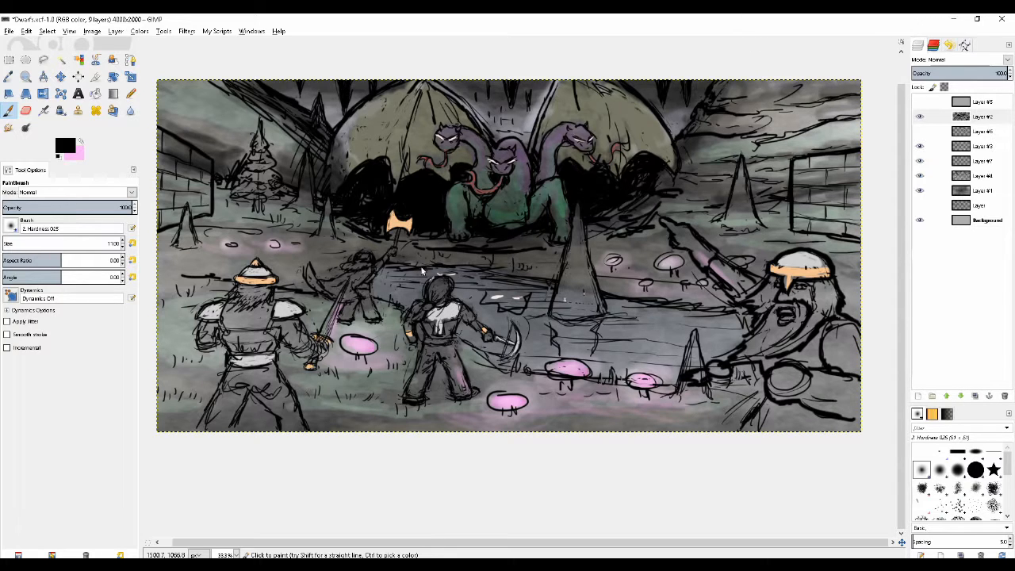
- On Layer #4, fill in the outer edge of the hydra's left wing with its sampled olive-grey colour, using a size 31 brush
left_click(983, 177)
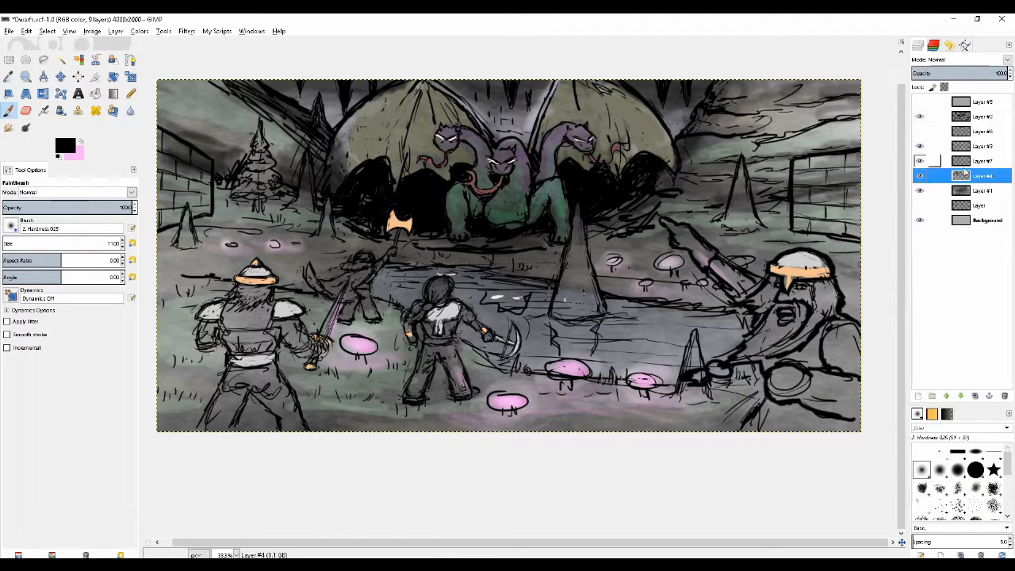
left_click(919, 163)
left_click(919, 162)
left_click(333, 181, "ctrl")
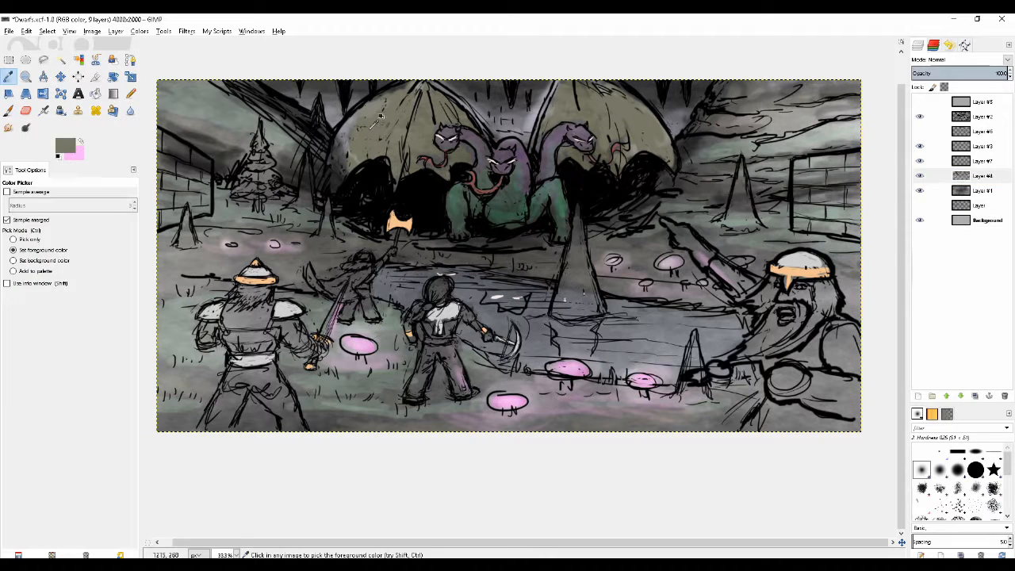
key("shift+bracketright")
key("shift+bracketright")
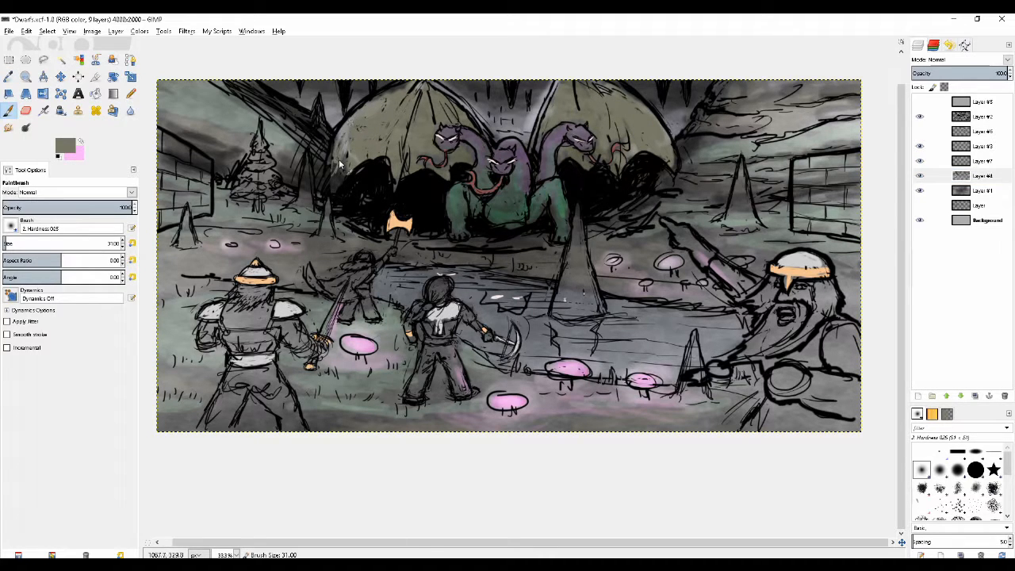
left_click_drag(342, 159, 335, 187)
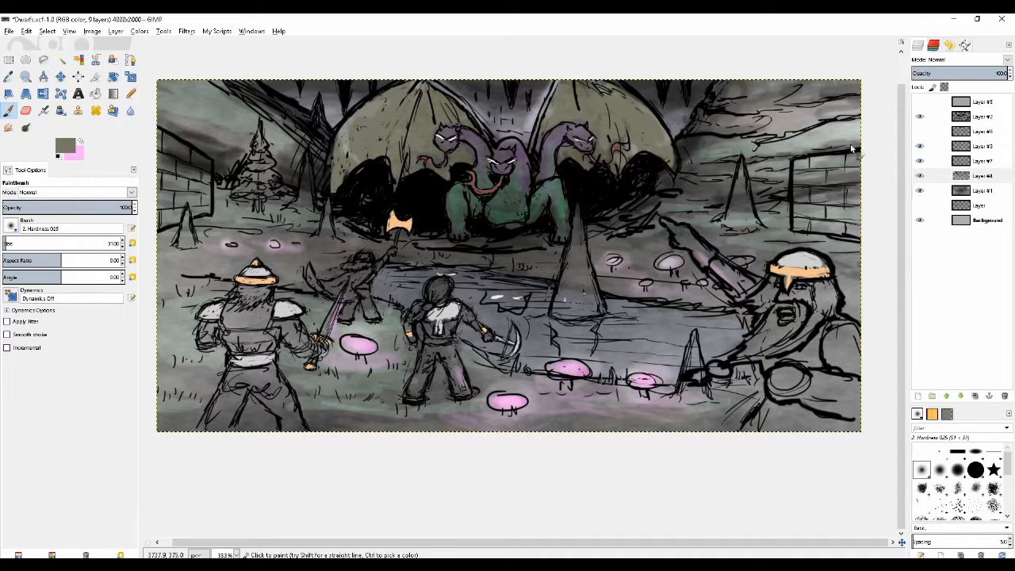
- Check the visibility of Layers #7 and #3, and erase stray paint over the hydra's left wing on Layer #3
left_click(984, 162)
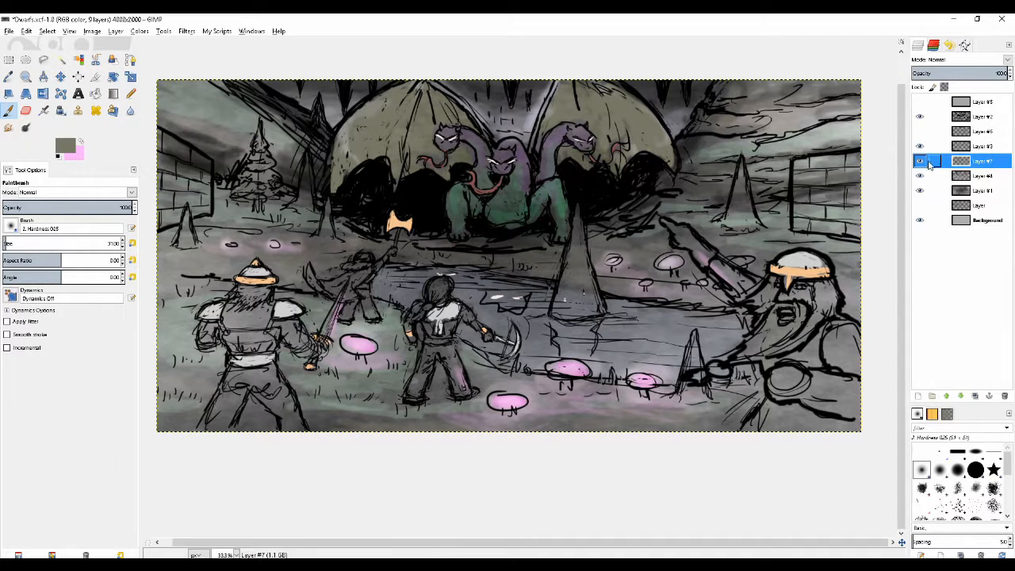
left_click(920, 161)
left_click(921, 162)
left_click(920, 147)
left_click(982, 147)
key("shift+e")
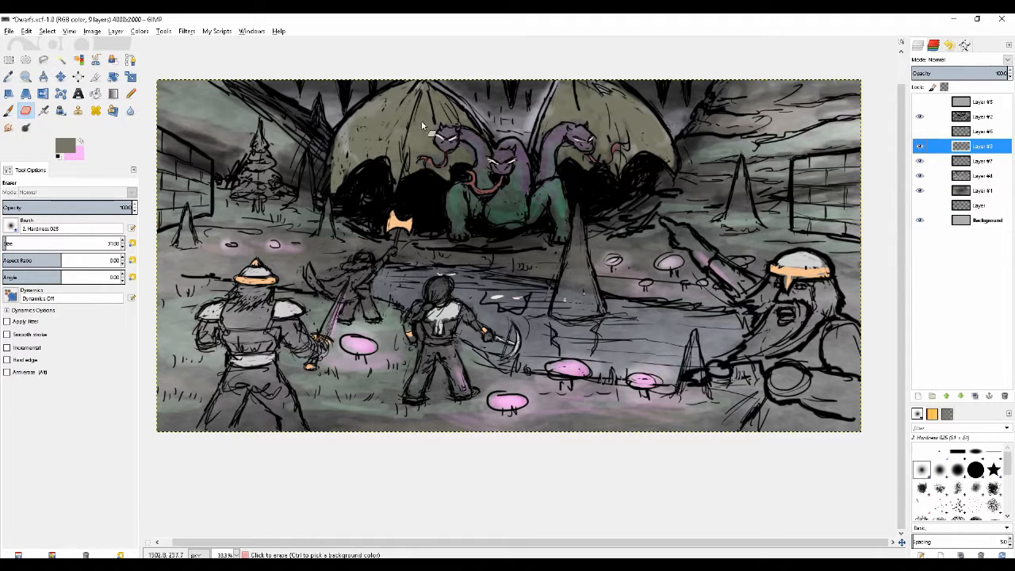
left_click(354, 137)
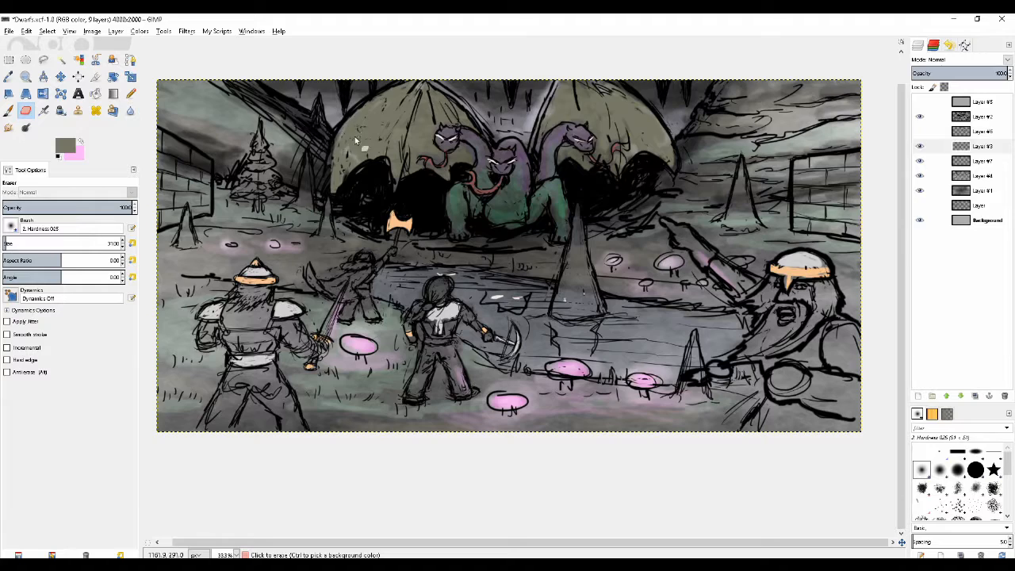
left_click_drag(410, 98, 408, 105)
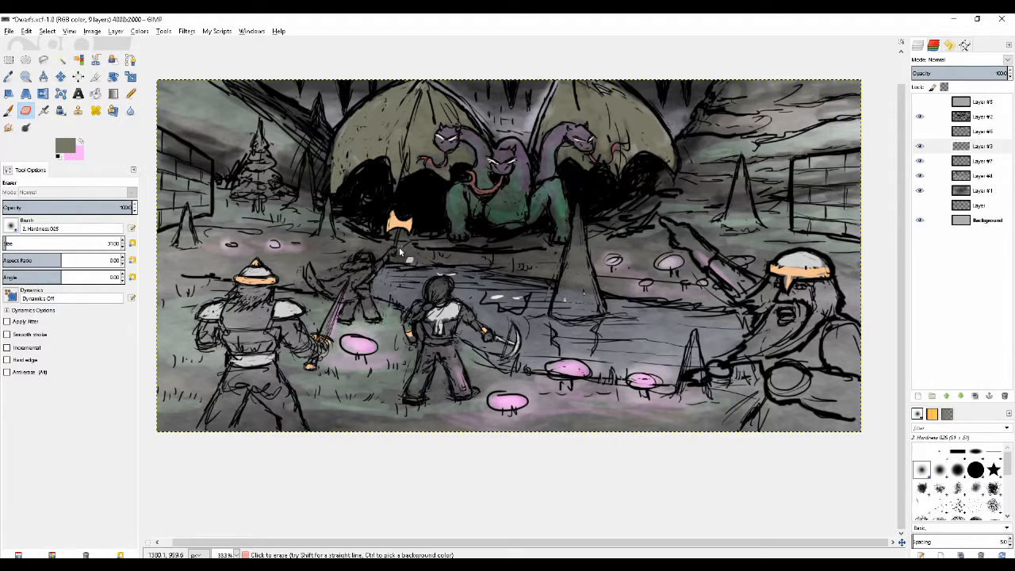
- Save the Dwarfs.xcf painting and switch to the cmd screencast window
scroll(400, 248, "down", 1)
left_click_drag(400, 254, 399, 275)
scroll(404, 259, "up", 1)
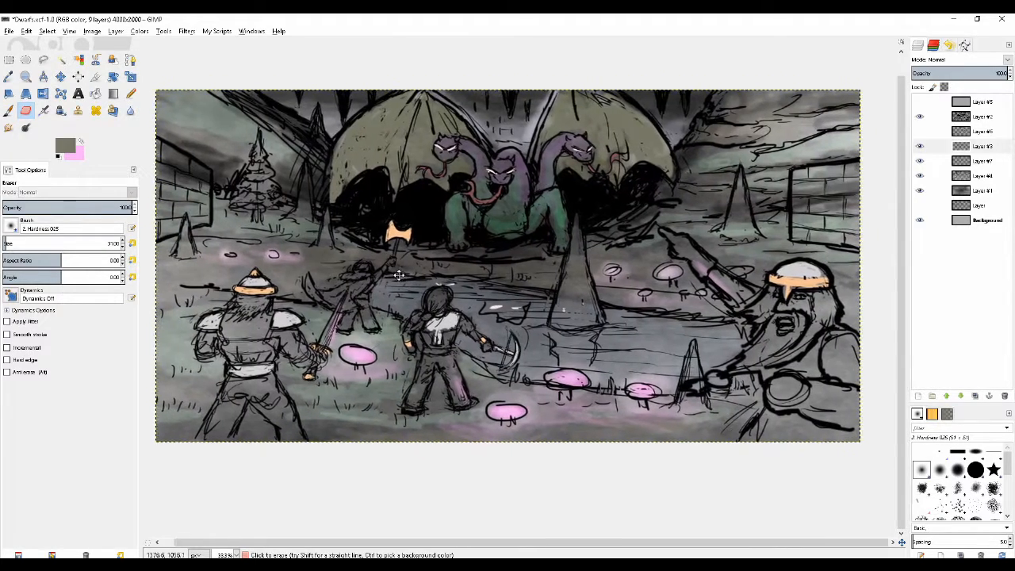
key("ctrl+s")
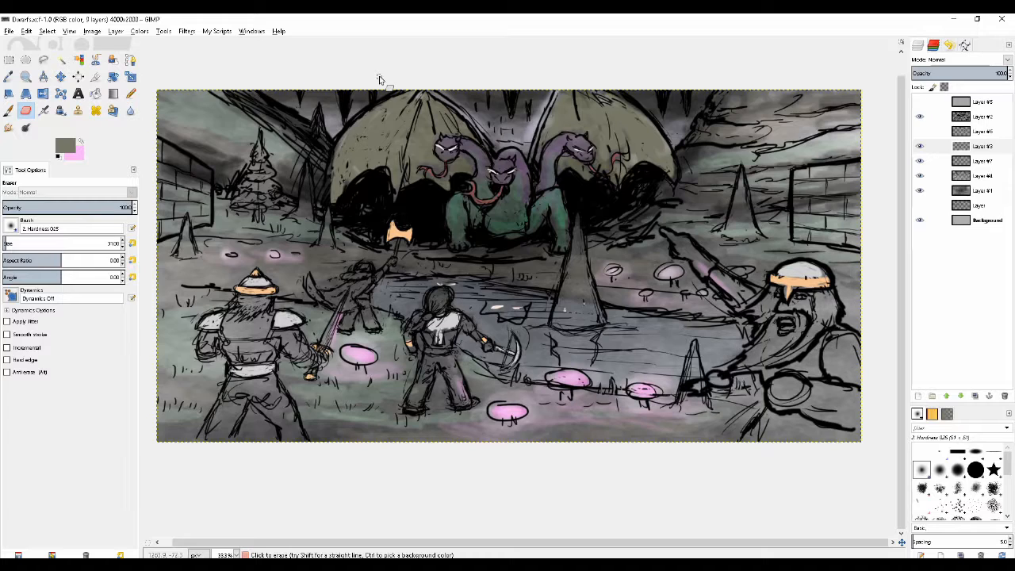
key("alt+Tab")
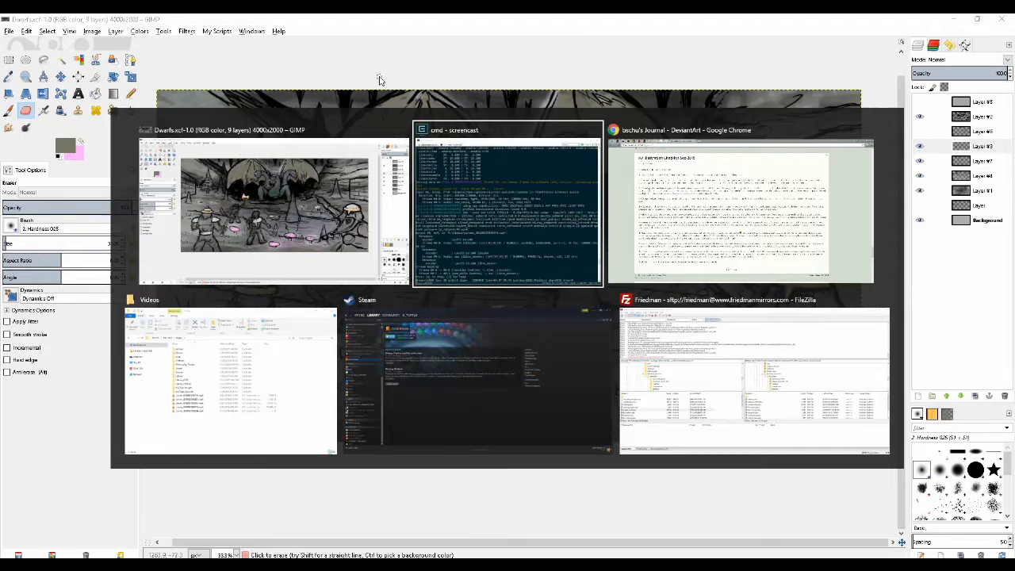